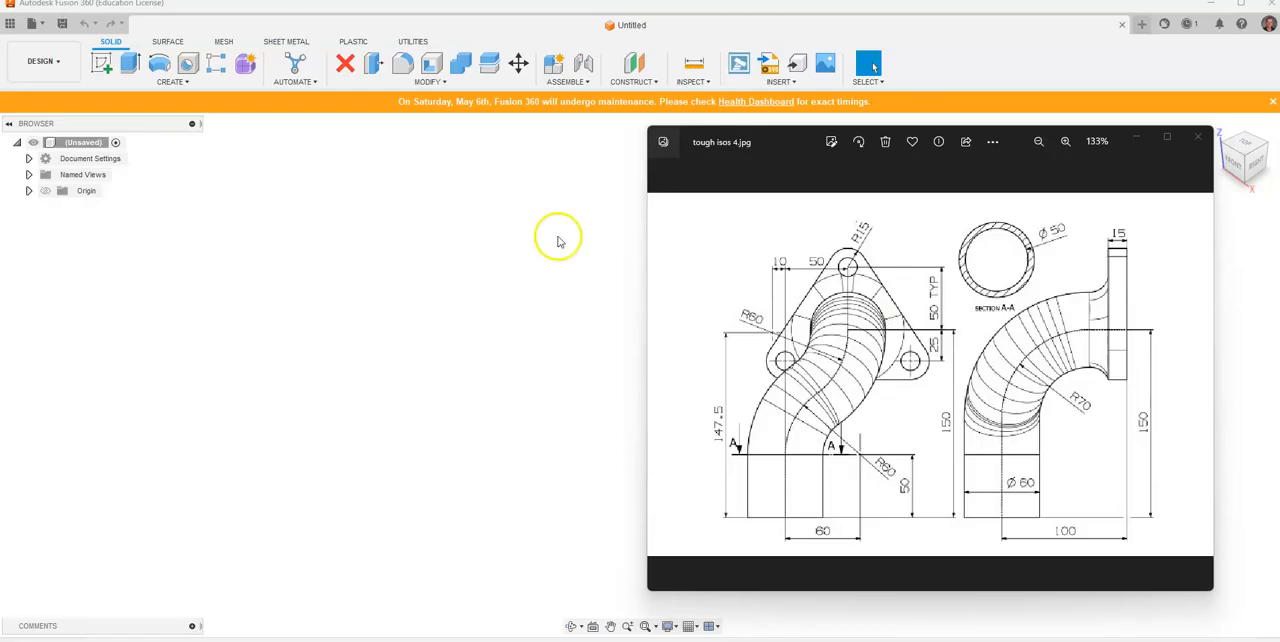
Step: Change the document's active units to millimetres
left_click(29, 158)
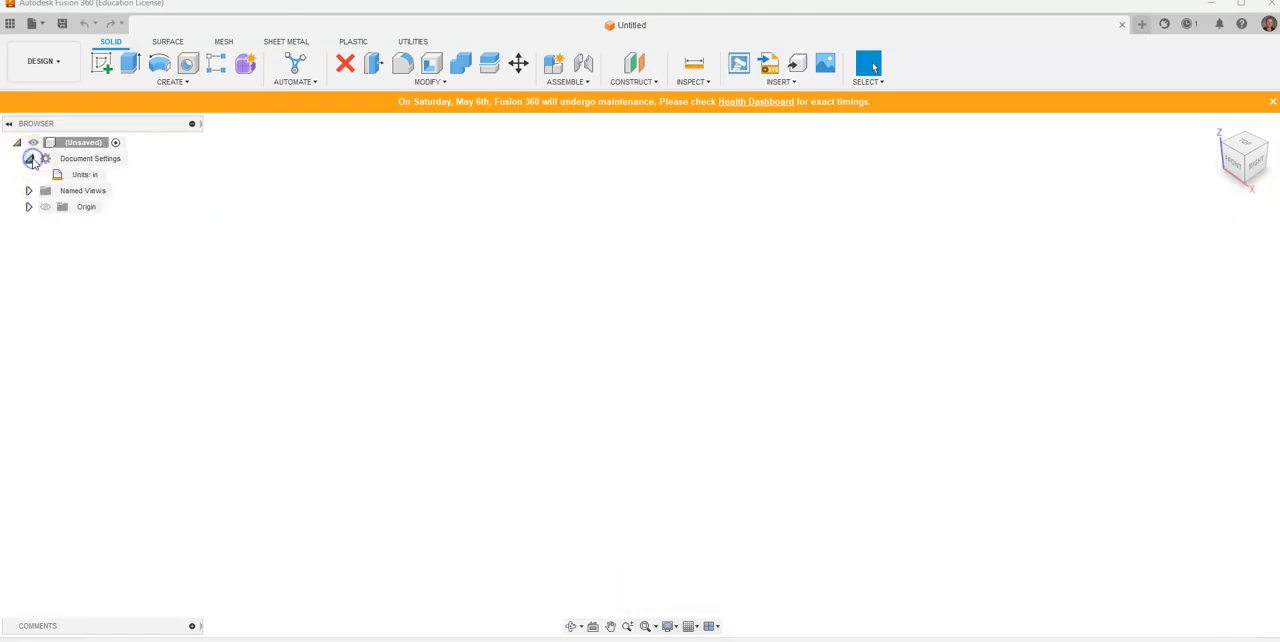
left_click(116, 174)
left_click(1216, 224)
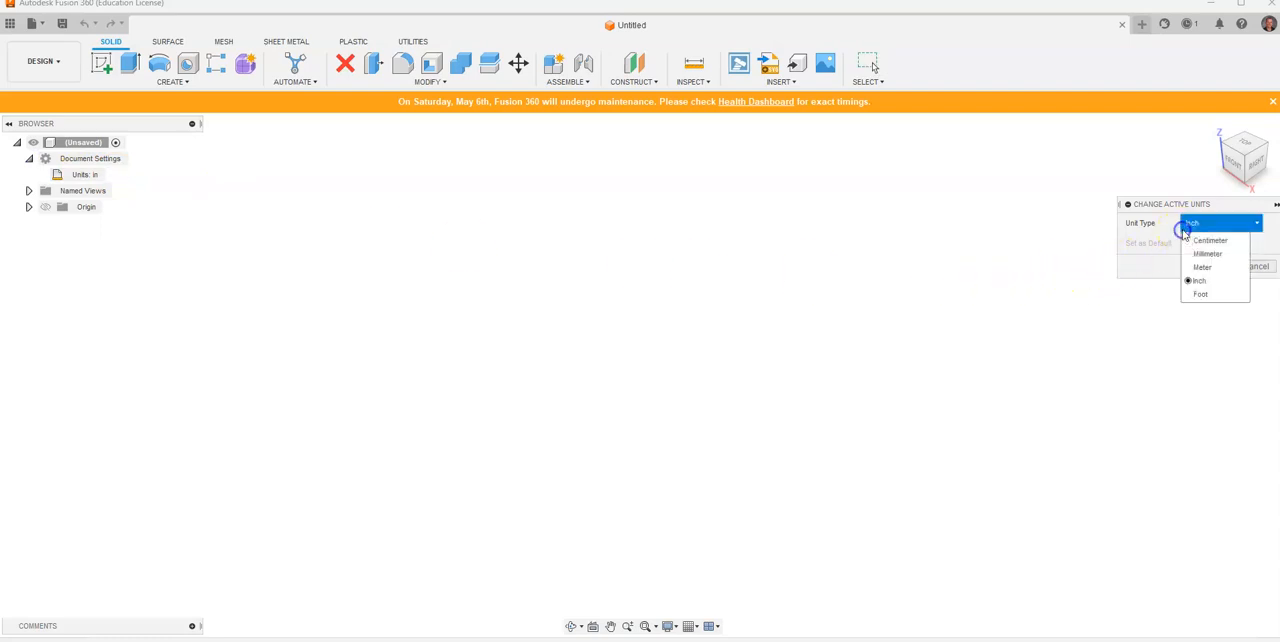
left_click(1203, 253)
left_click(1208, 268)
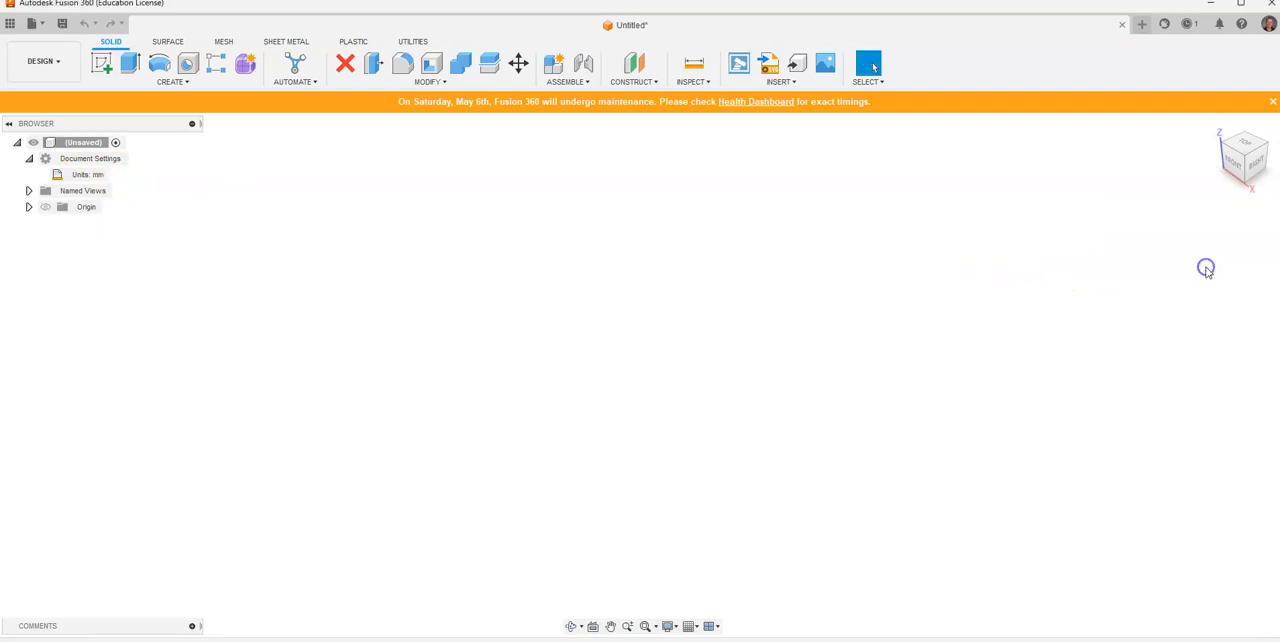
Step: Make the origin planes and axes visible and start a new sketch on the XZ plane
left_click(29, 207)
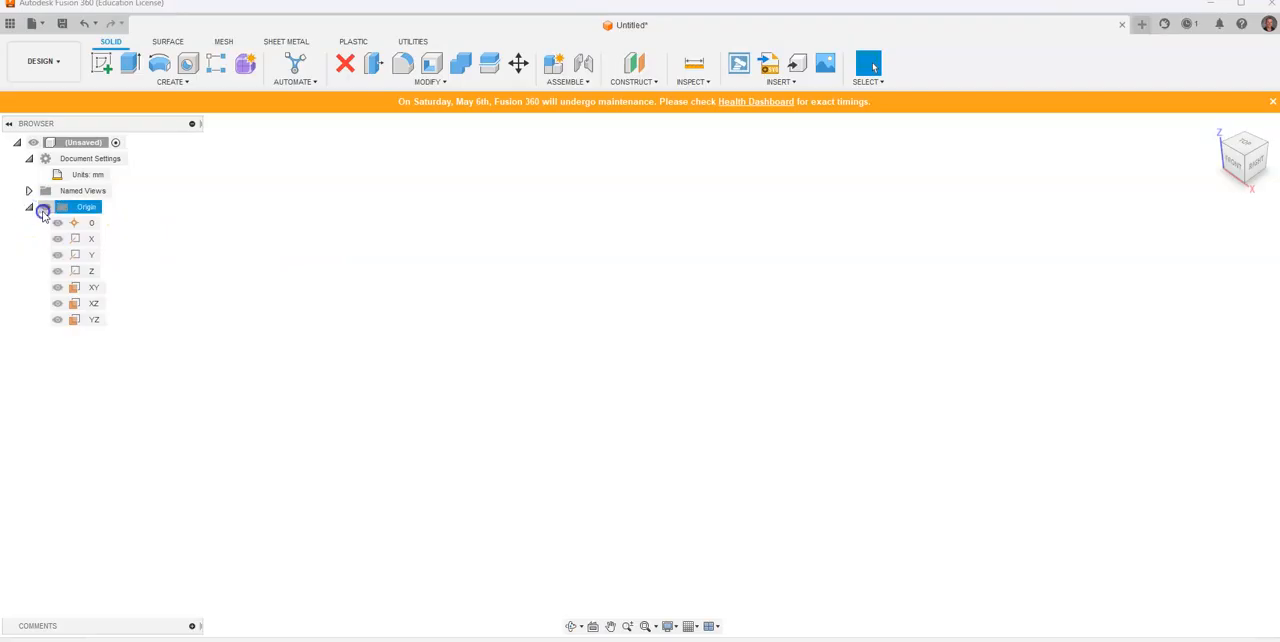
left_click(45, 207)
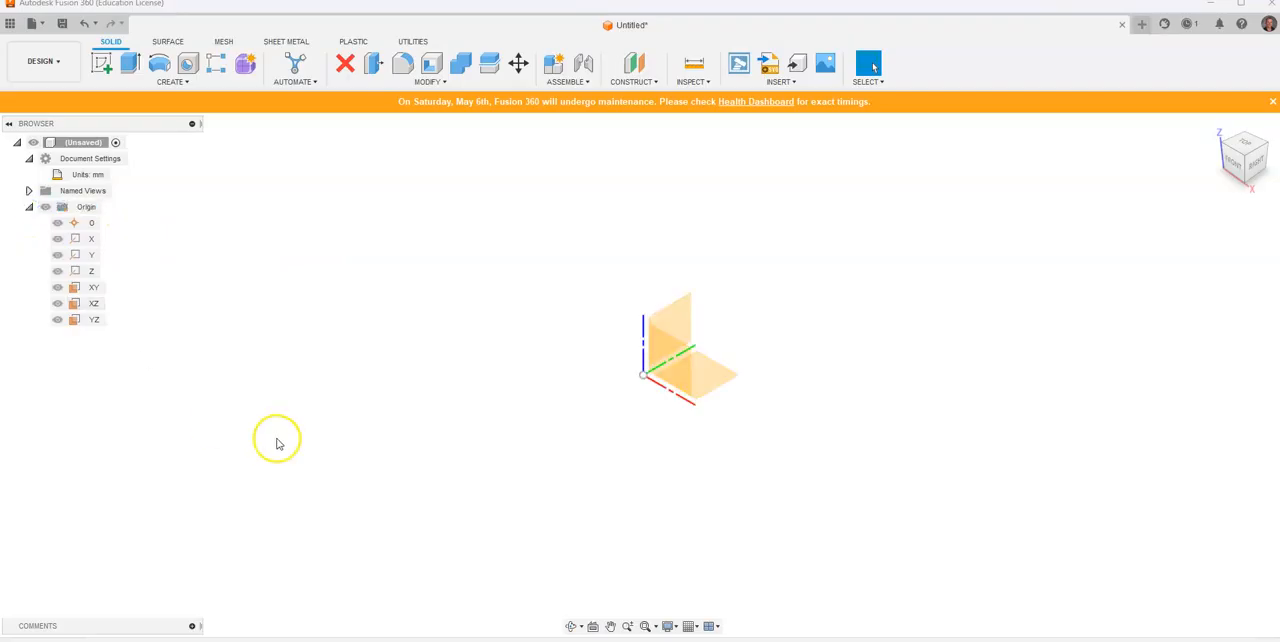
left_click(101, 63)
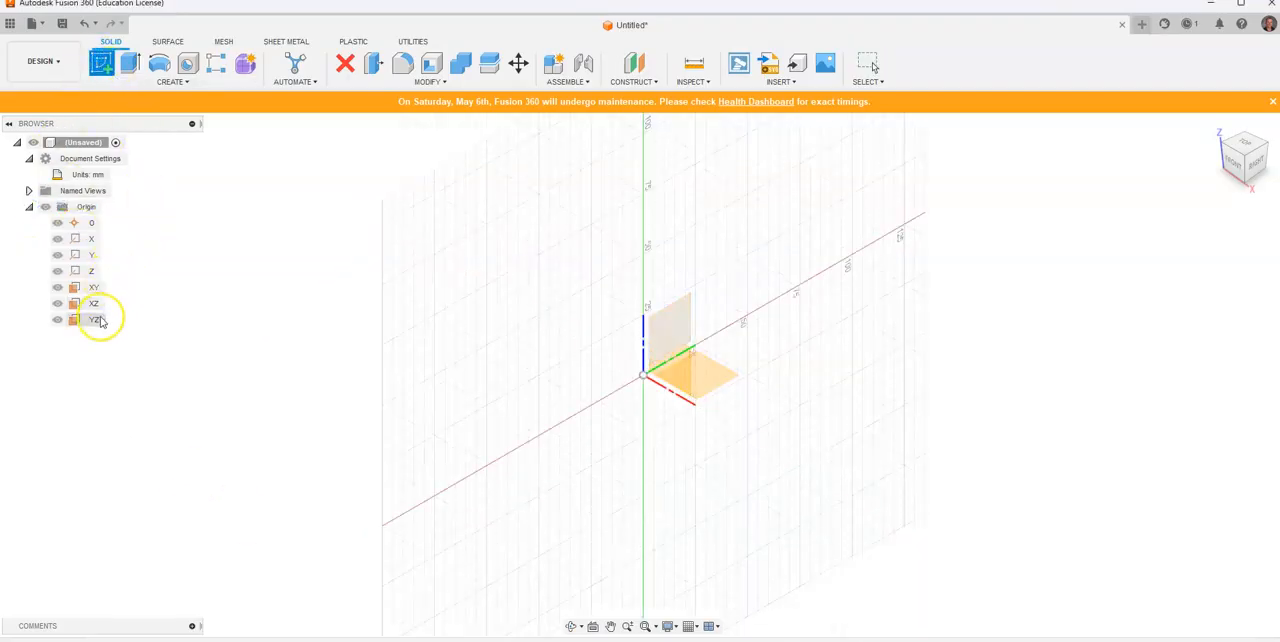
left_click(98, 304)
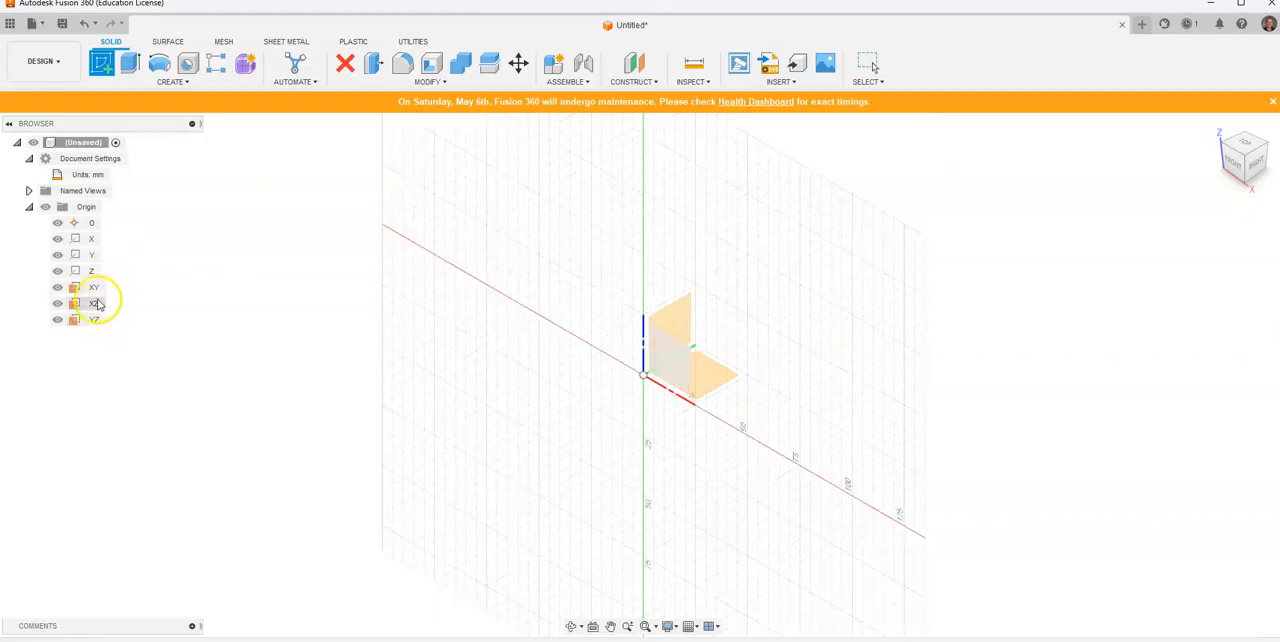
left_click(98, 304)
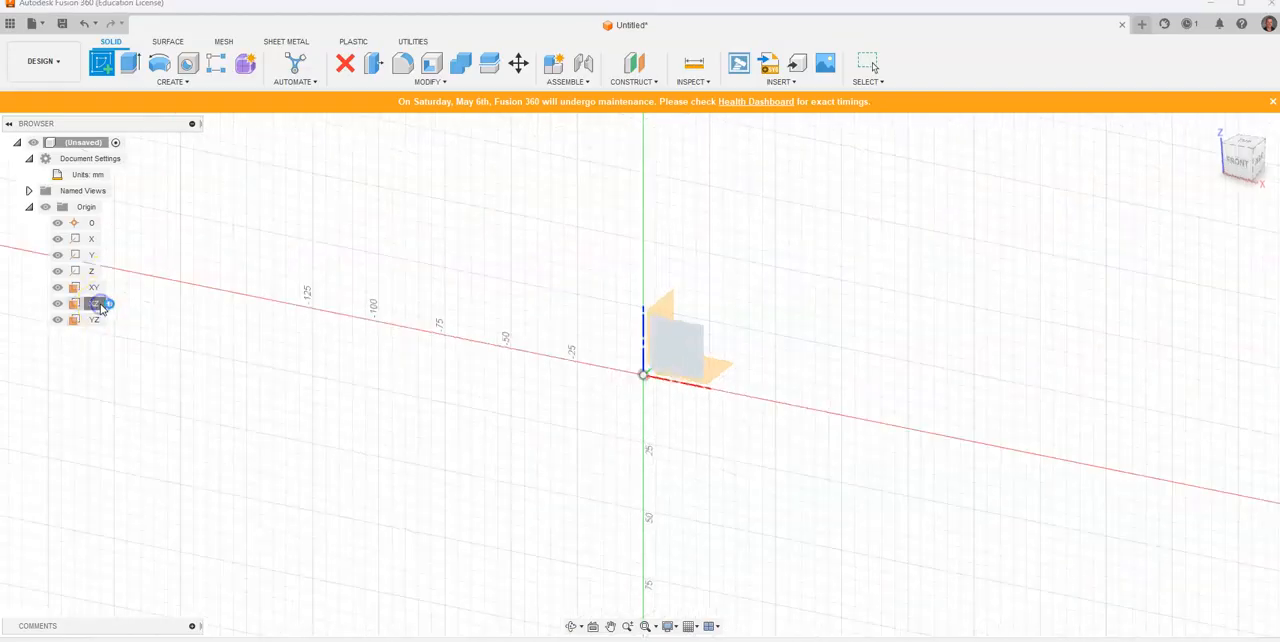
left_click_drag(693, 320, 549, 326)
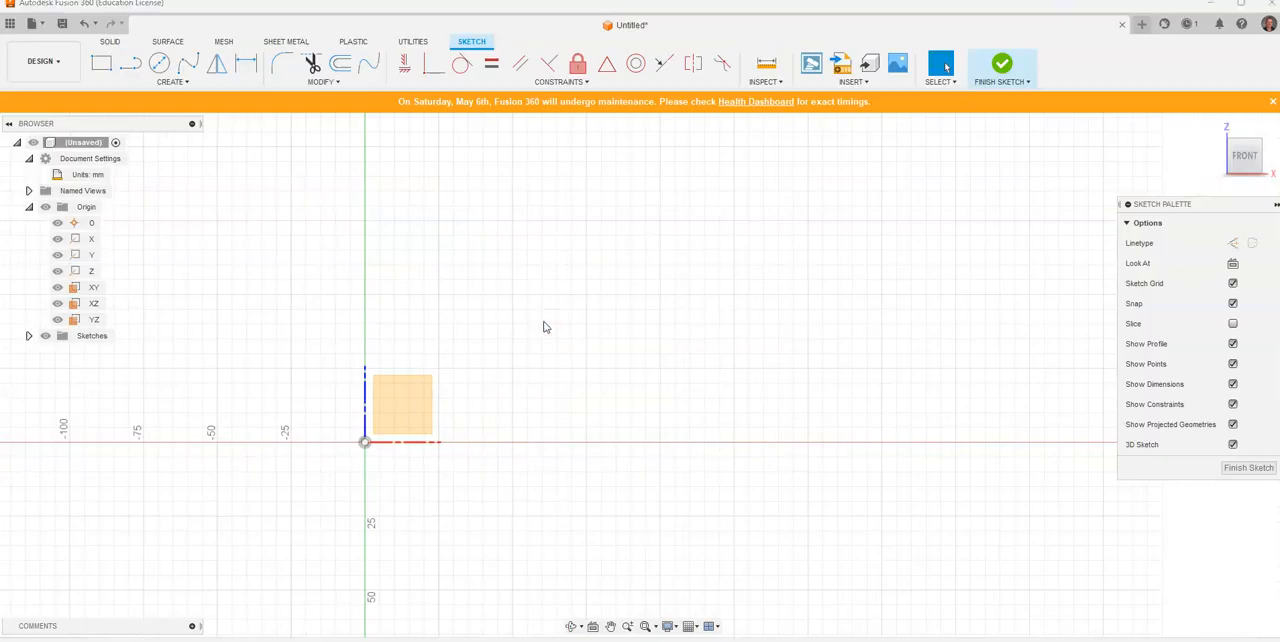
Step: Check the reference drawing and sketch a vertical construction line 50 mm long upward from the origin
key("alt+Tab")
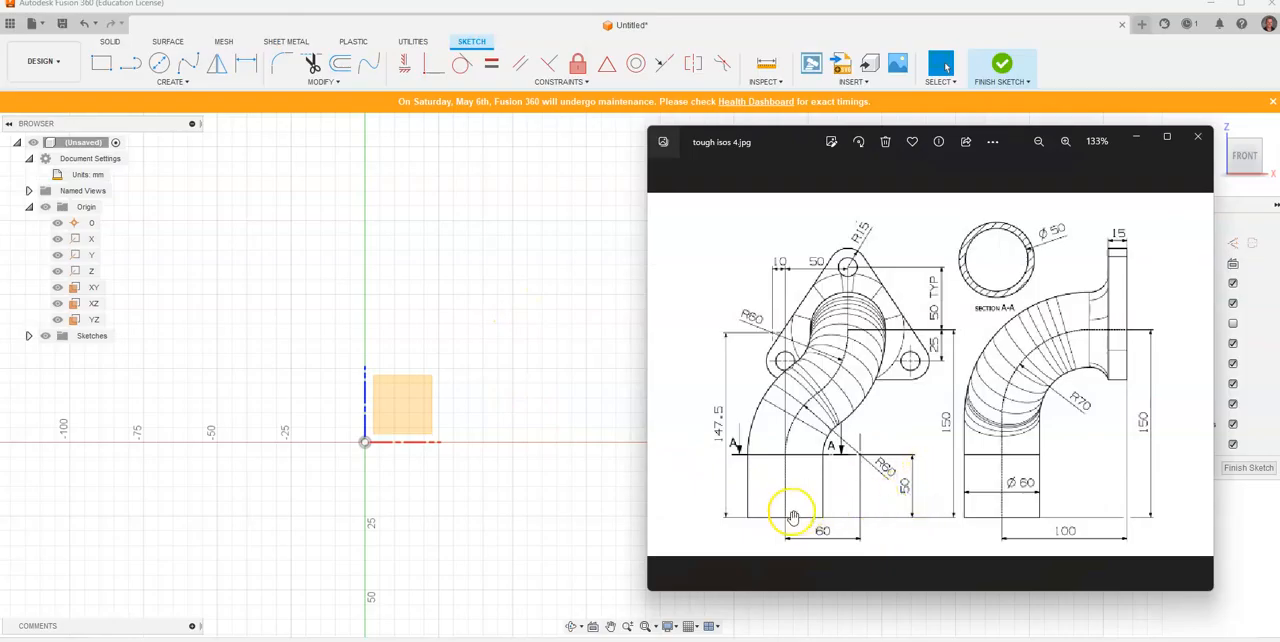
left_click(365, 442)
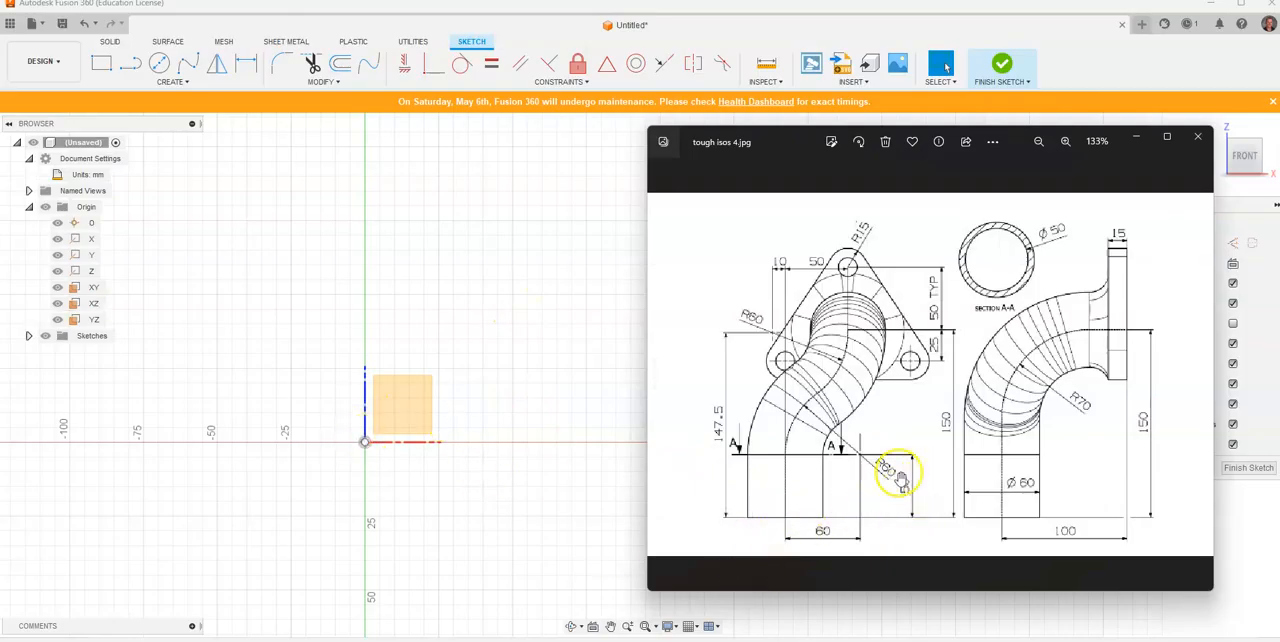
left_click_drag(801, 141, 762, 148)
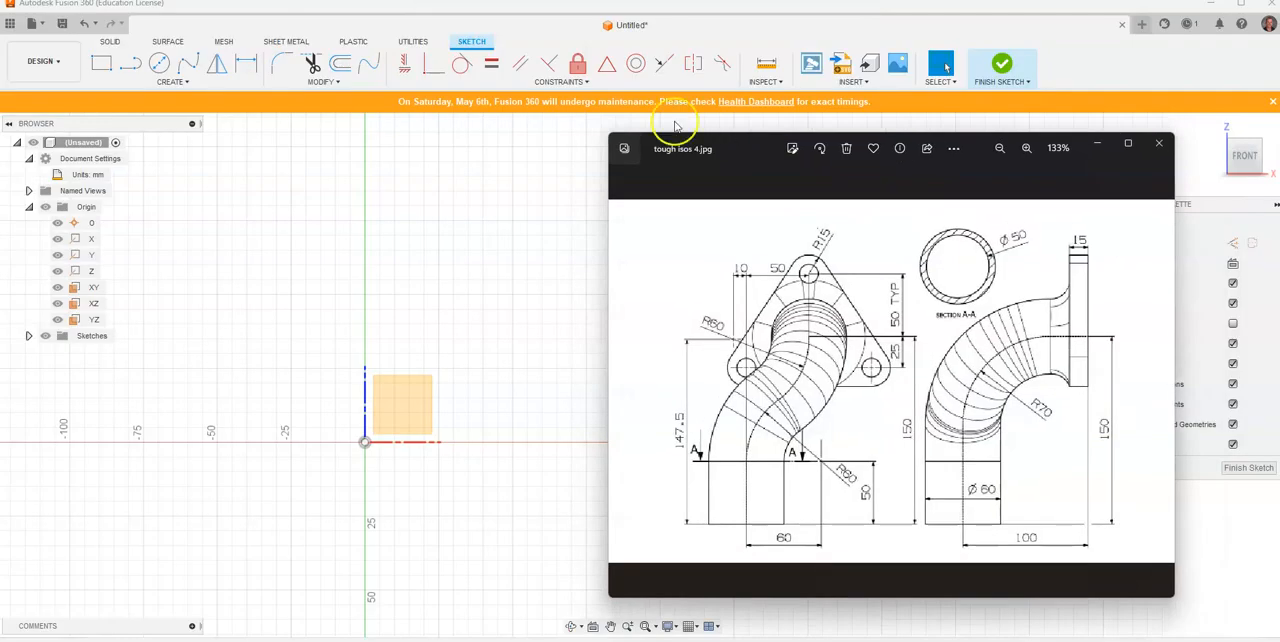
left_click(753, 43)
left_click(1232, 243)
left_click(131, 63)
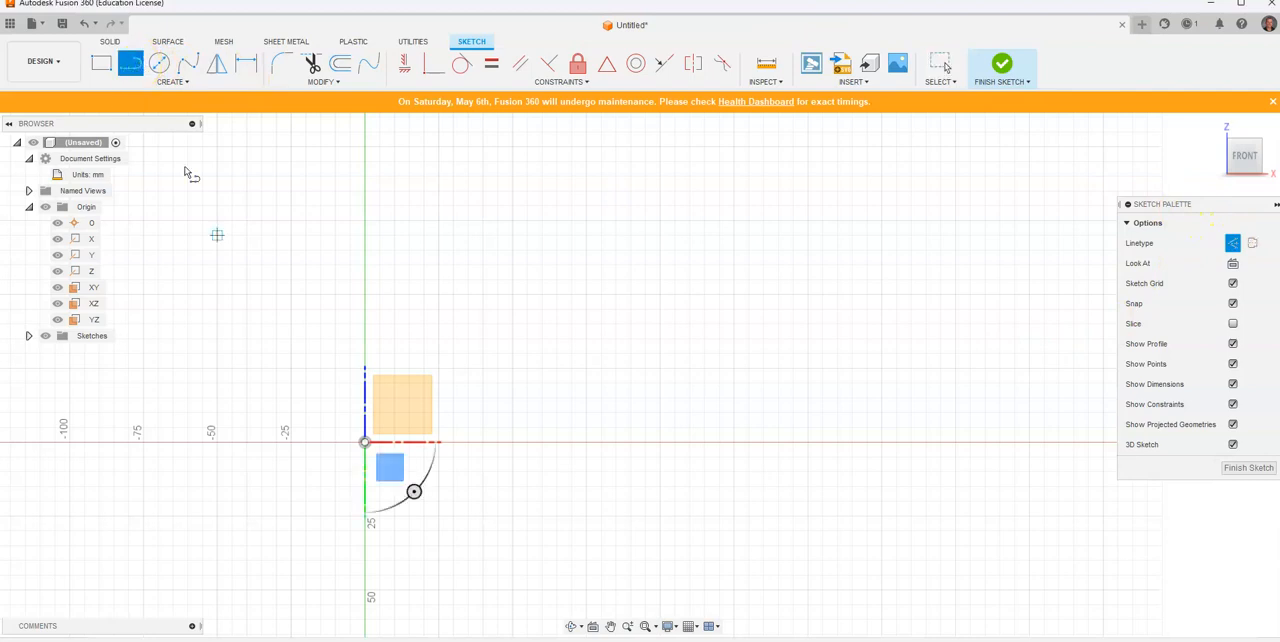
left_click(364, 442)
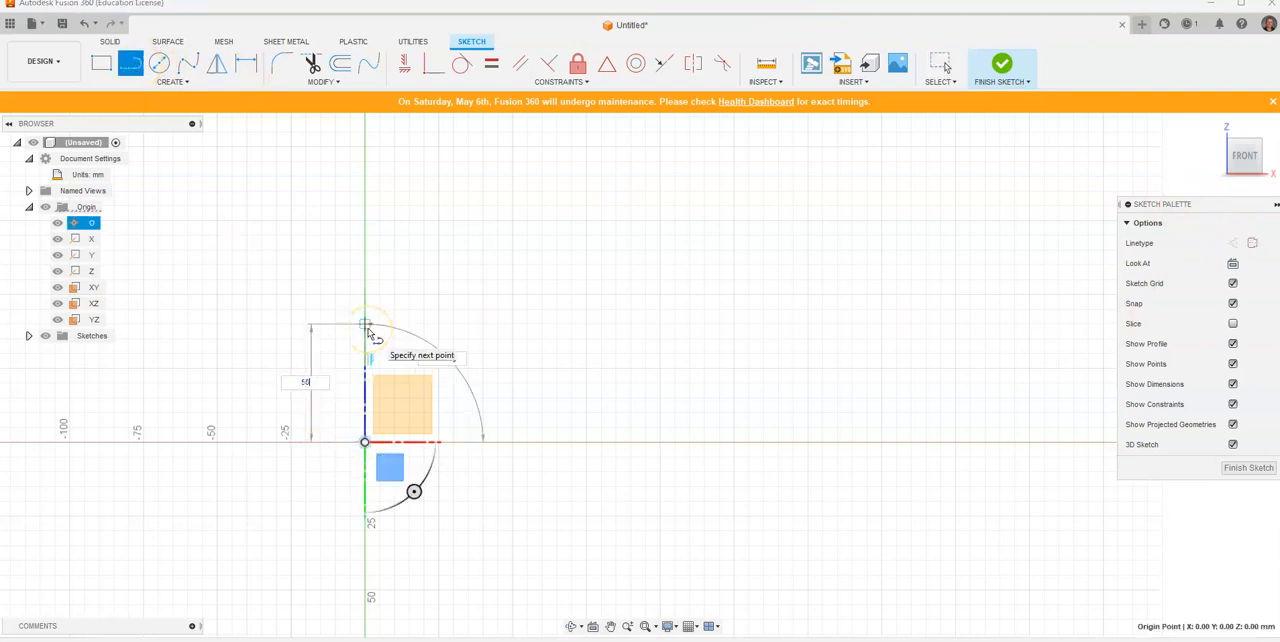
type("50")
key("Return")
key("Escape")
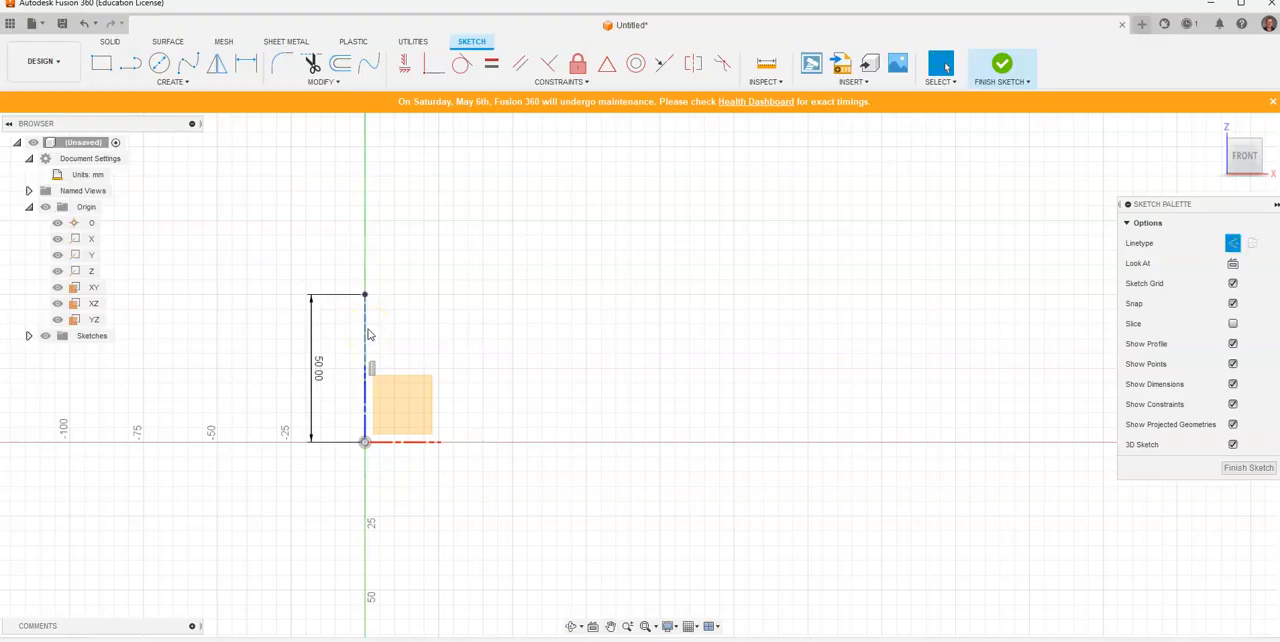
Step: Place a sketch point beside the construction line and dimension its horizontal distance from the origin to 60 mm
key("alt+Tab")
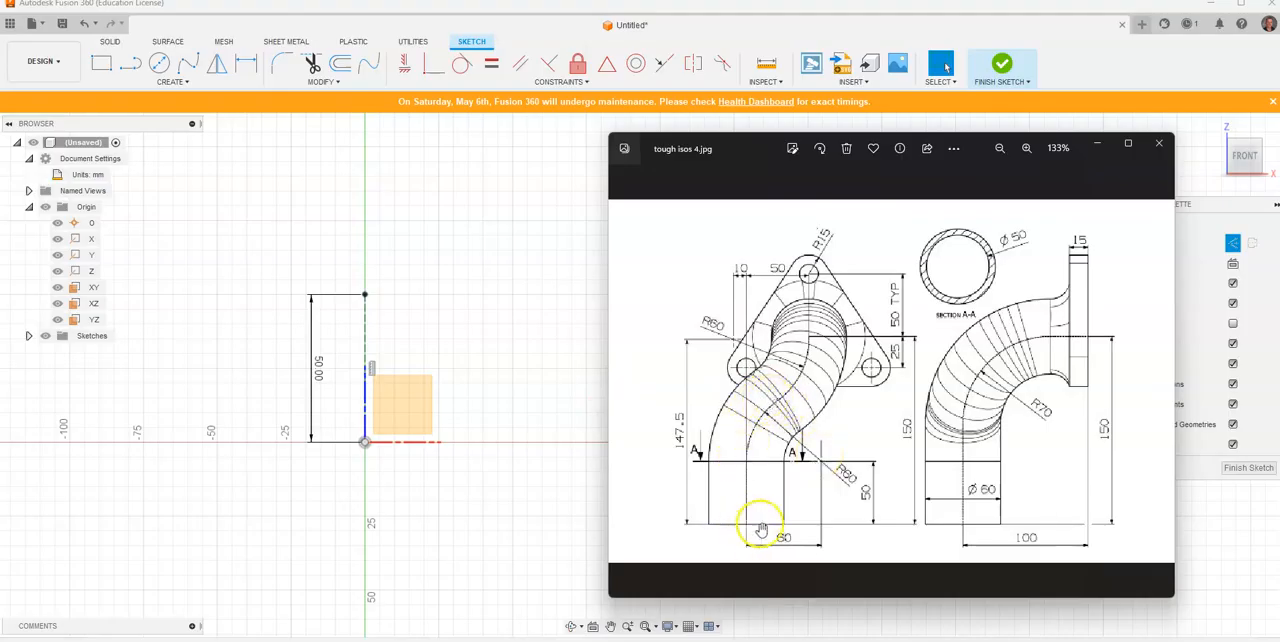
left_click(172, 81)
left_click(155, 217)
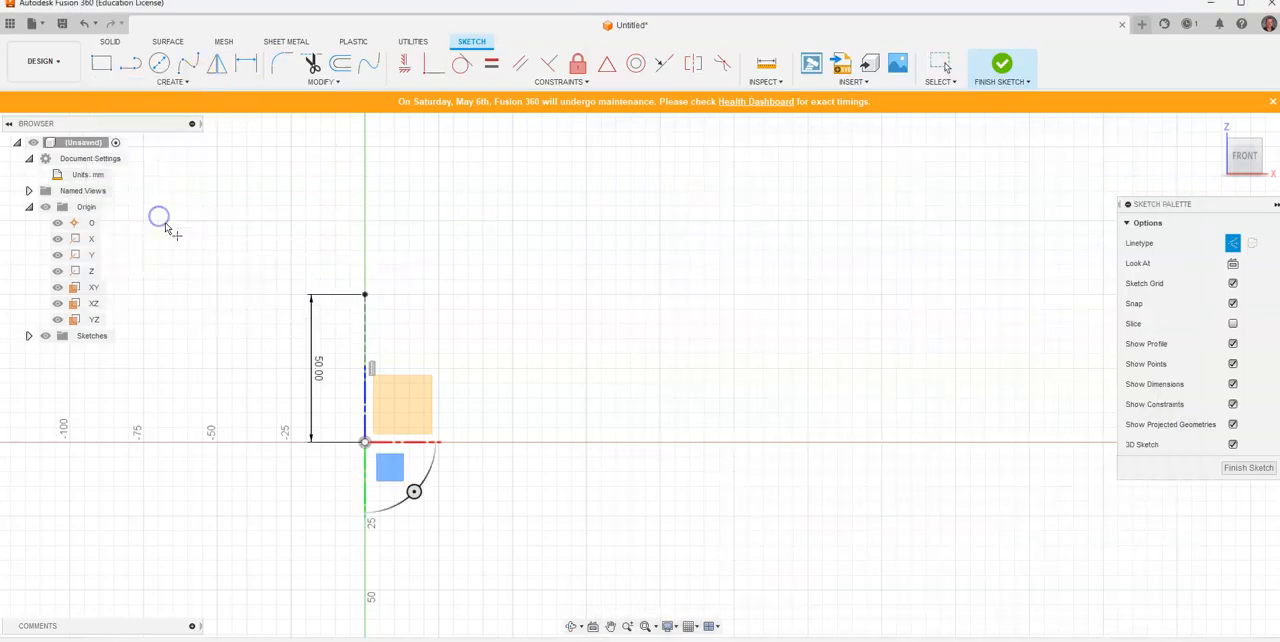
key("d")
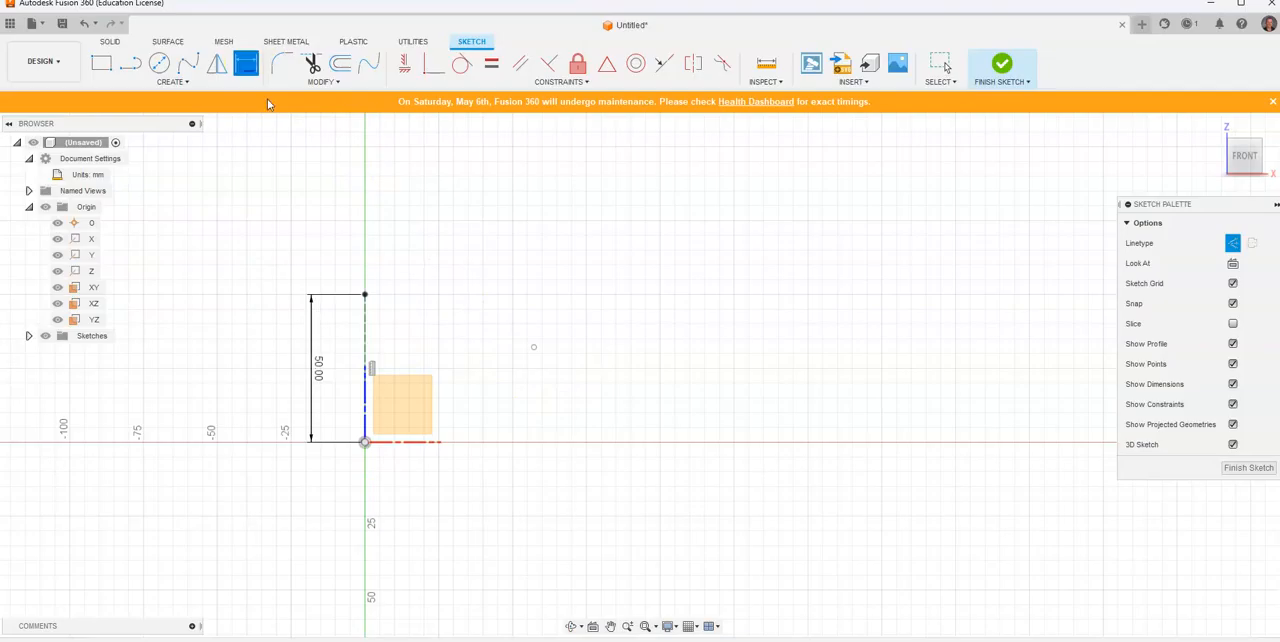
left_click(532, 351)
left_click(365, 442)
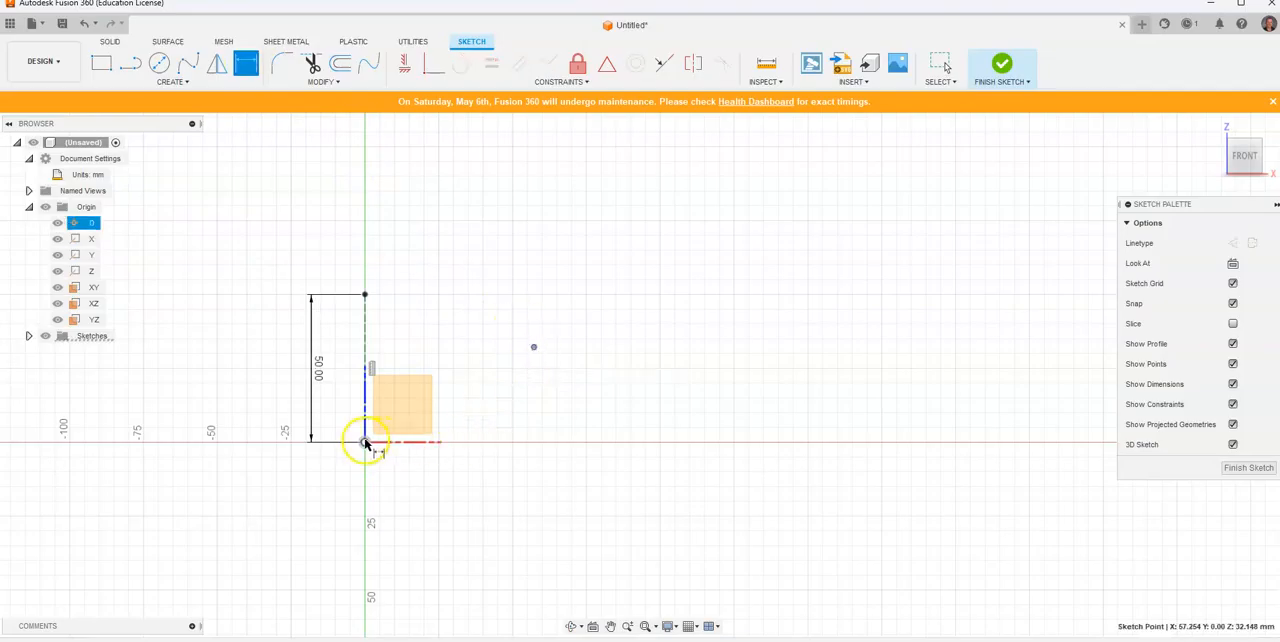
left_click(466, 500)
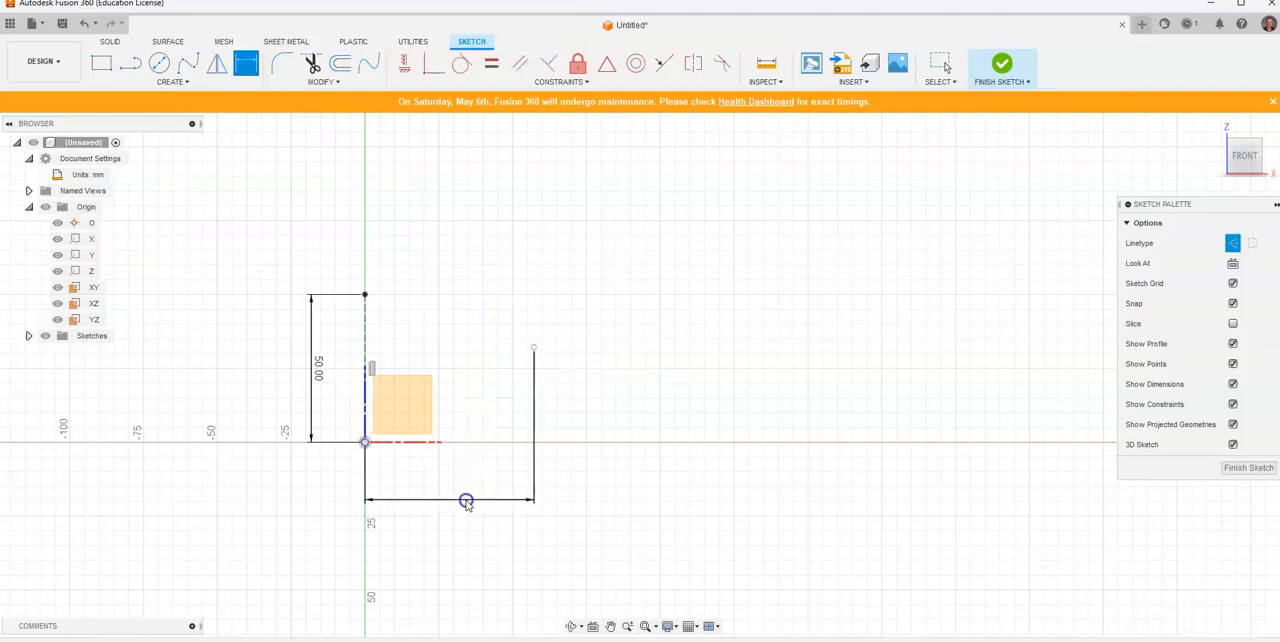
type("60")
key("Return")
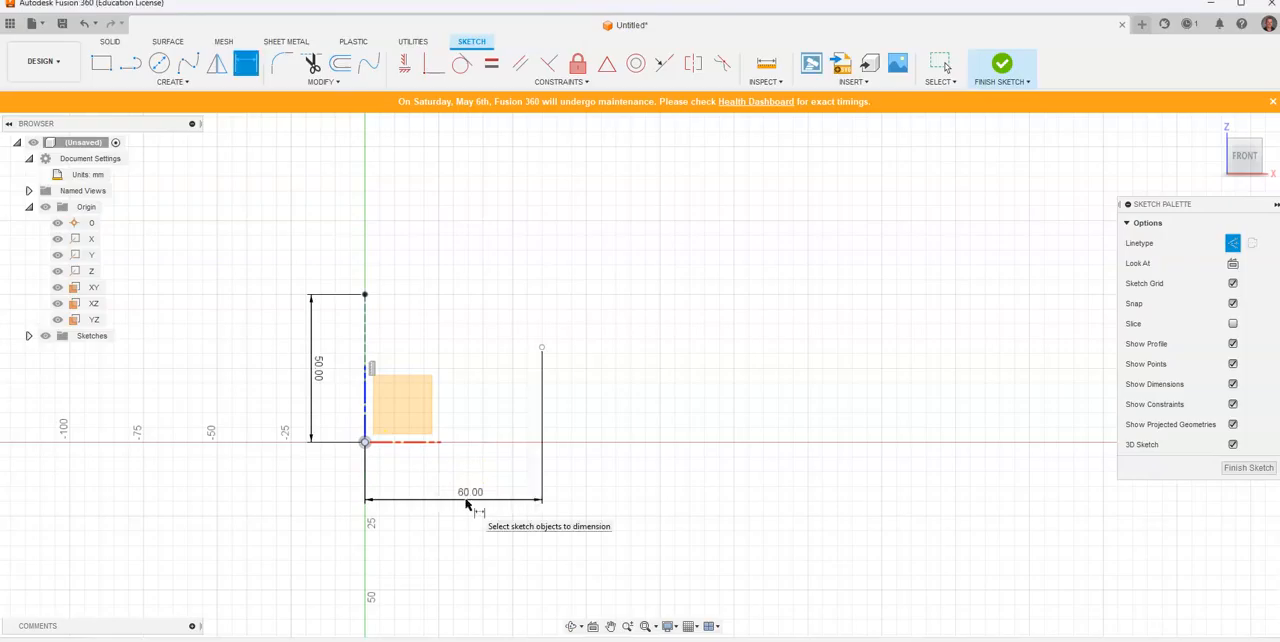
Step: Dimension the sketch point's vertical distance from the origin to 50 mm
left_click(542, 349)
left_click(365, 442)
left_click(602, 410)
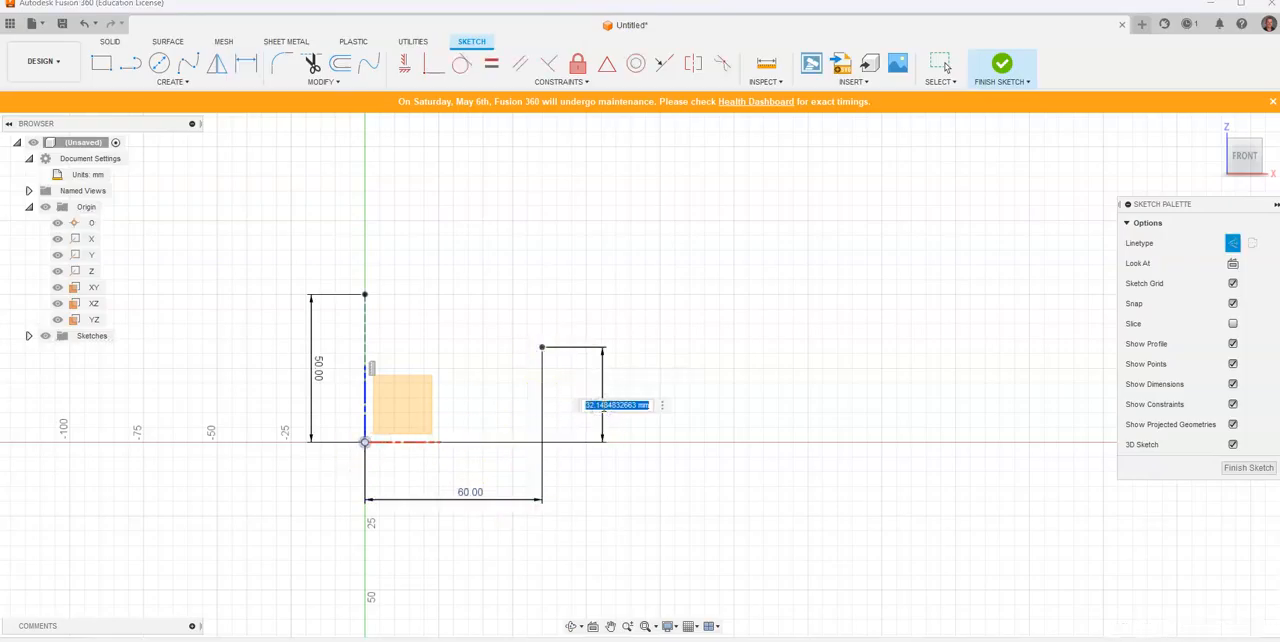
key("Return")
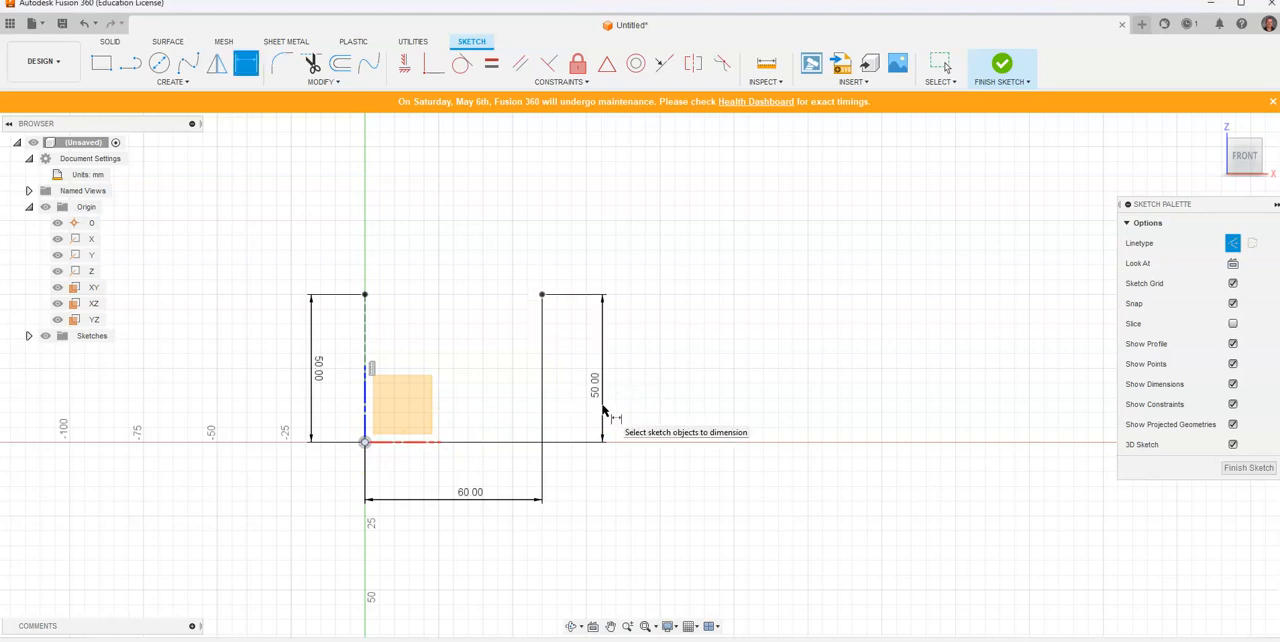
Step: Draw a construction circle of 120 mm diameter centred on the dimensioned sketch point
key("alt+Tab")
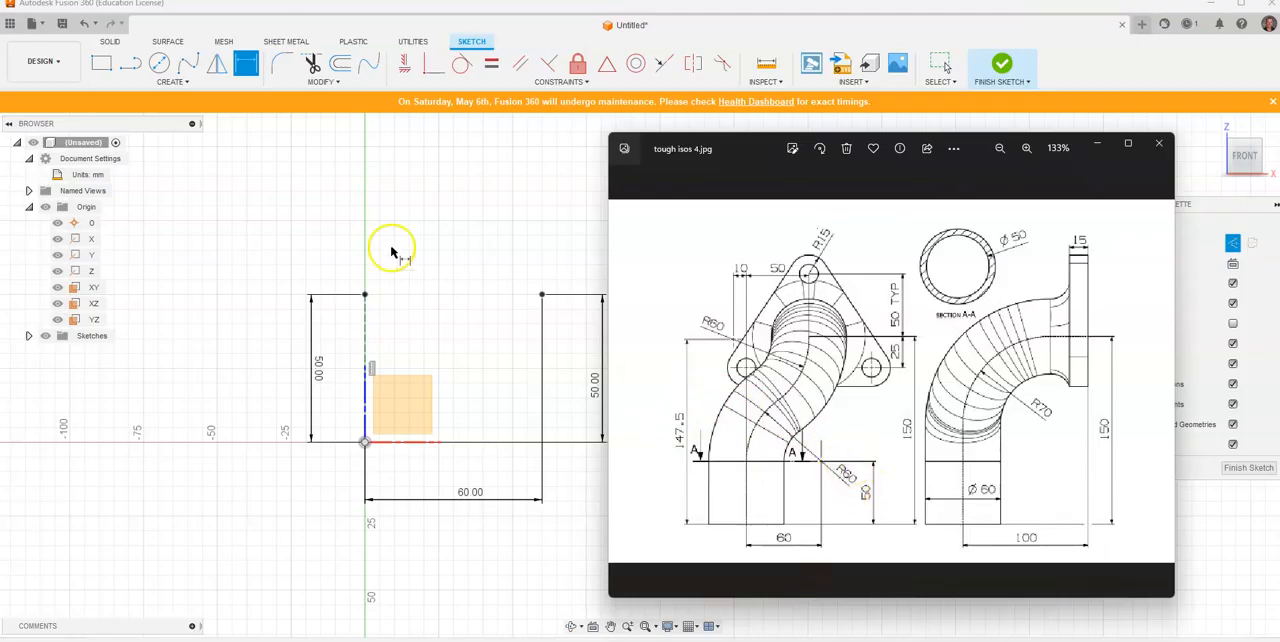
left_click(162, 66)
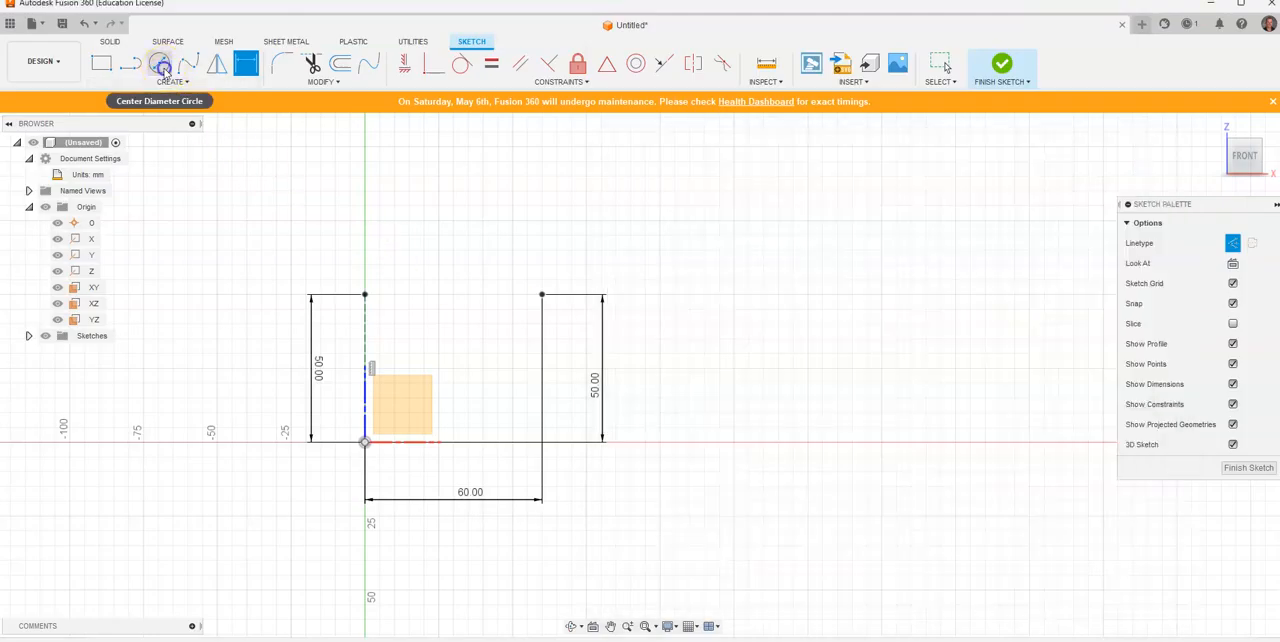
left_click(542, 294)
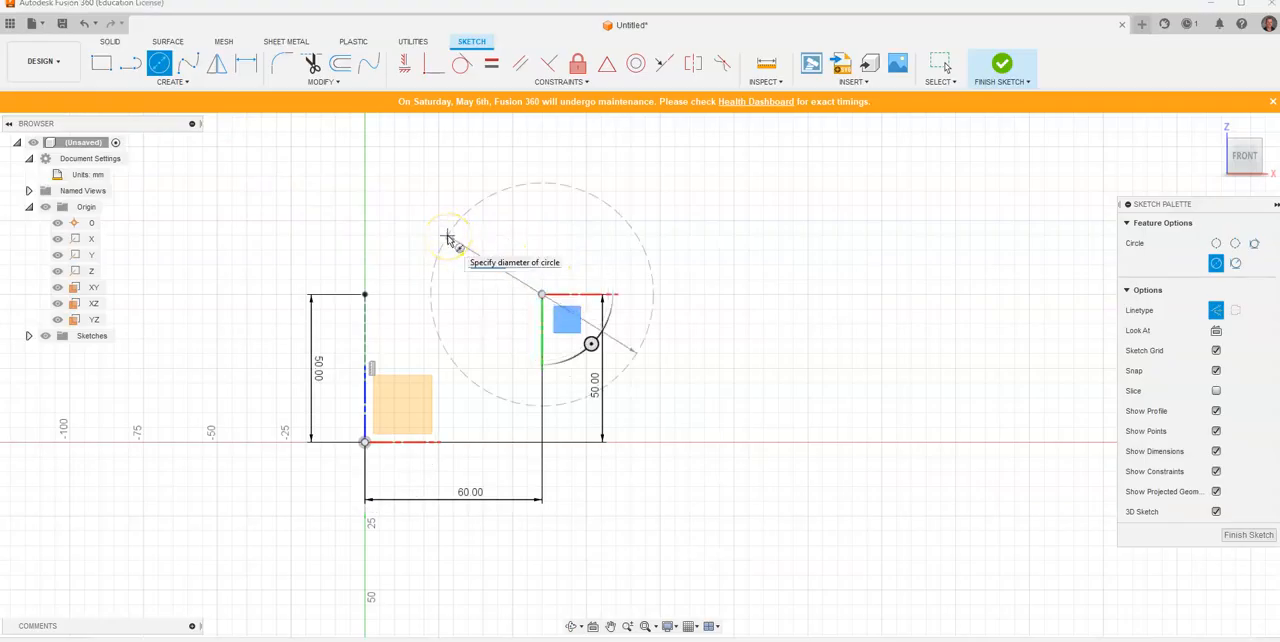
type("120")
key("Return")
key("Escape")
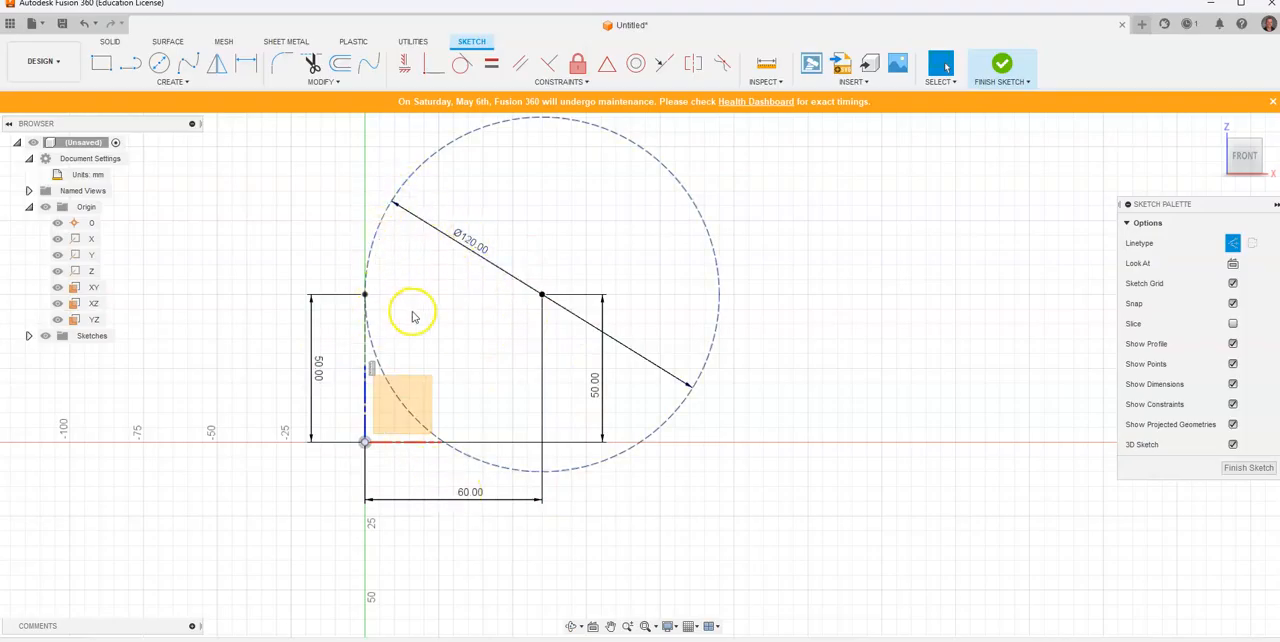
Step: Check the reference drawing, turn off 3D sketching and place a sketch point on the vertical axis about 150 mm above the origin
scroll(414, 314, "down", 3)
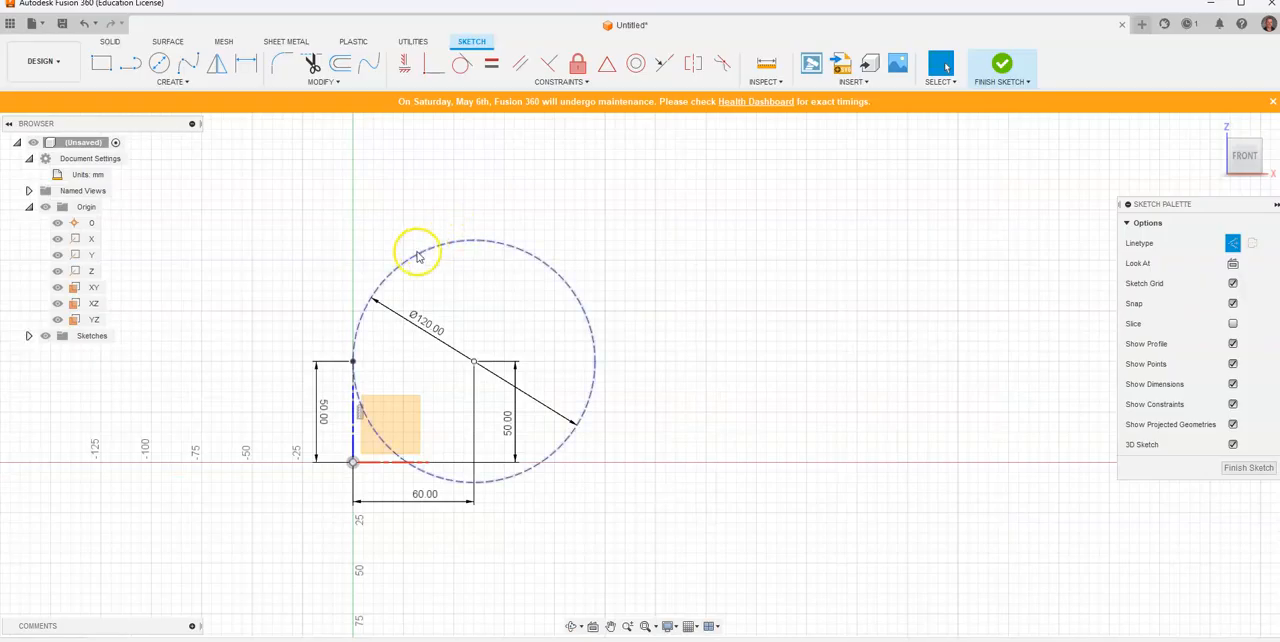
scroll(414, 365, "down", 3)
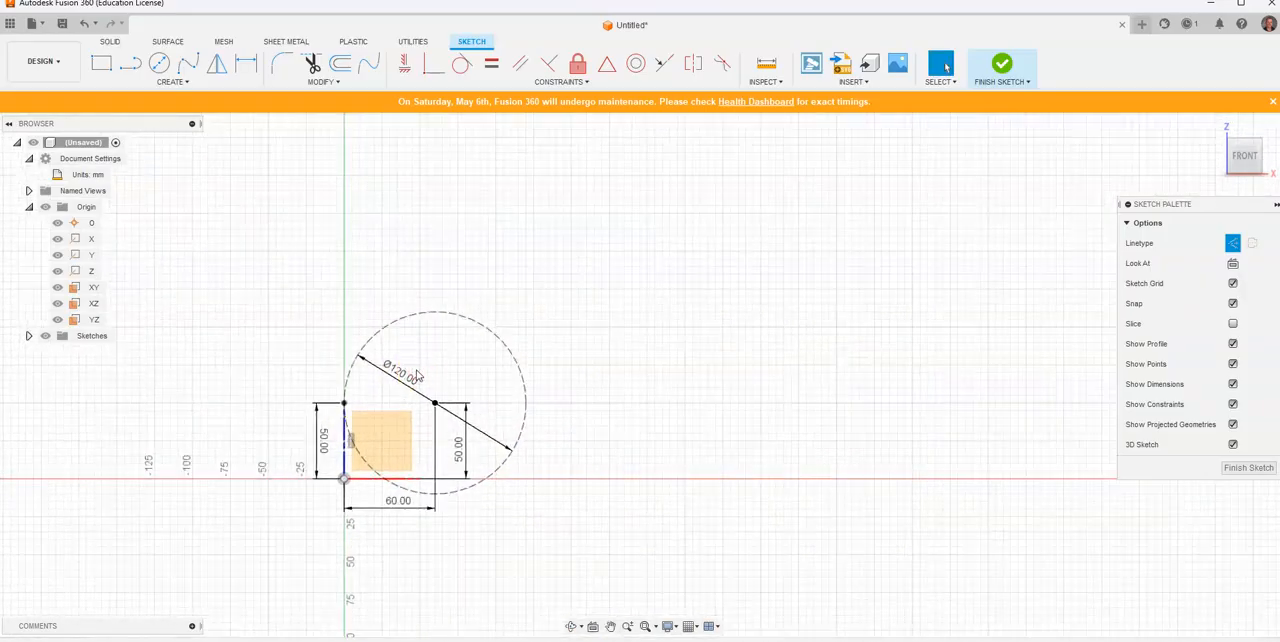
key("alt+Tab")
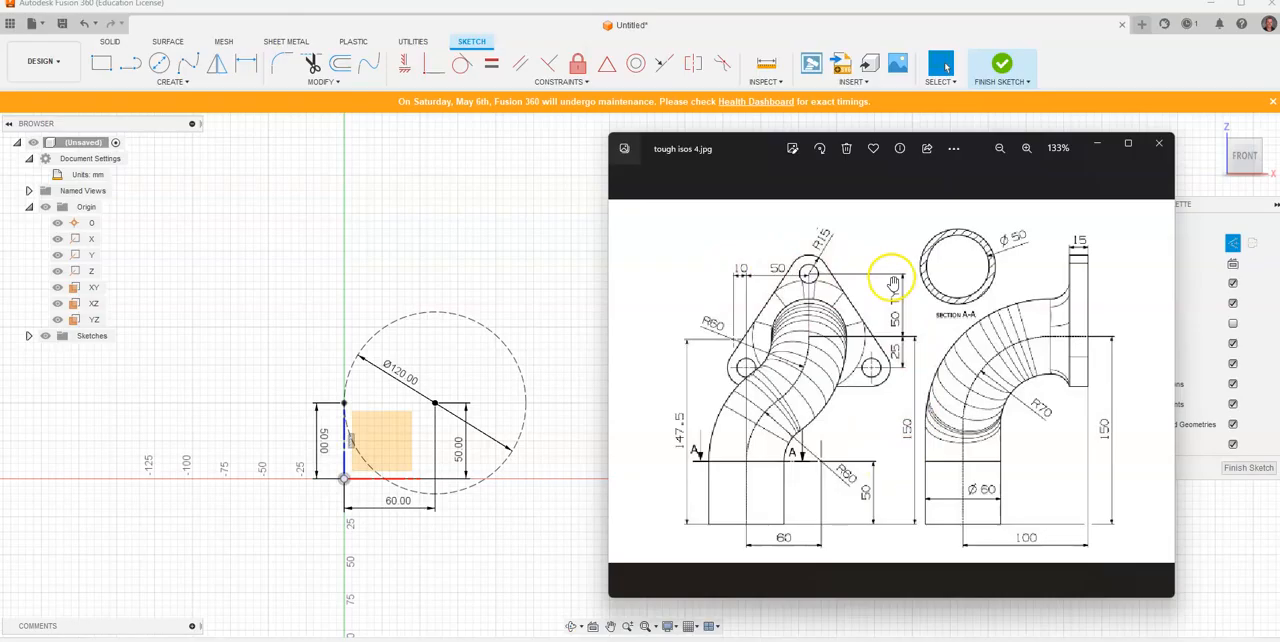
left_click(180, 82)
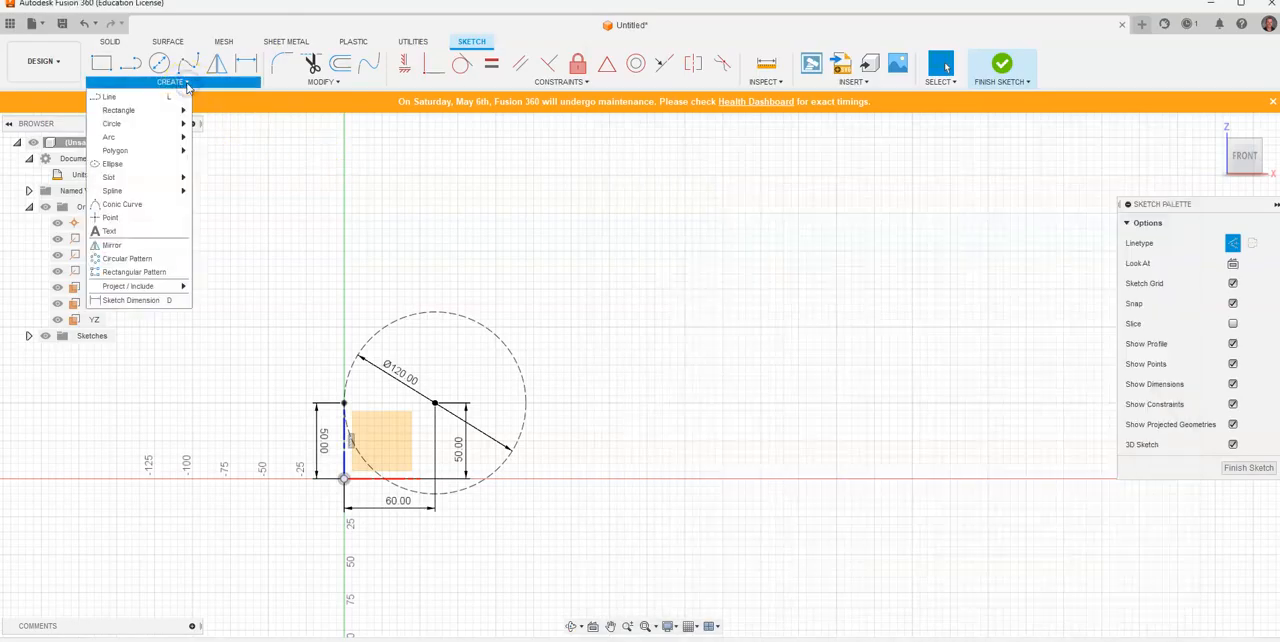
left_click(150, 218)
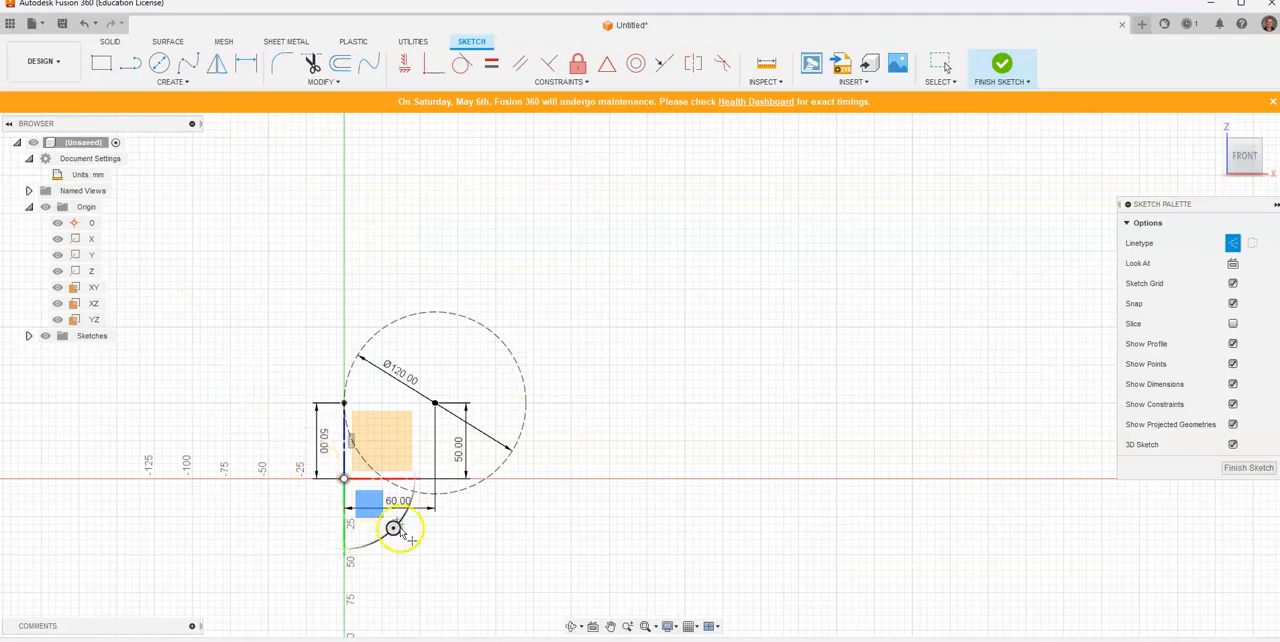
left_click(1233, 446)
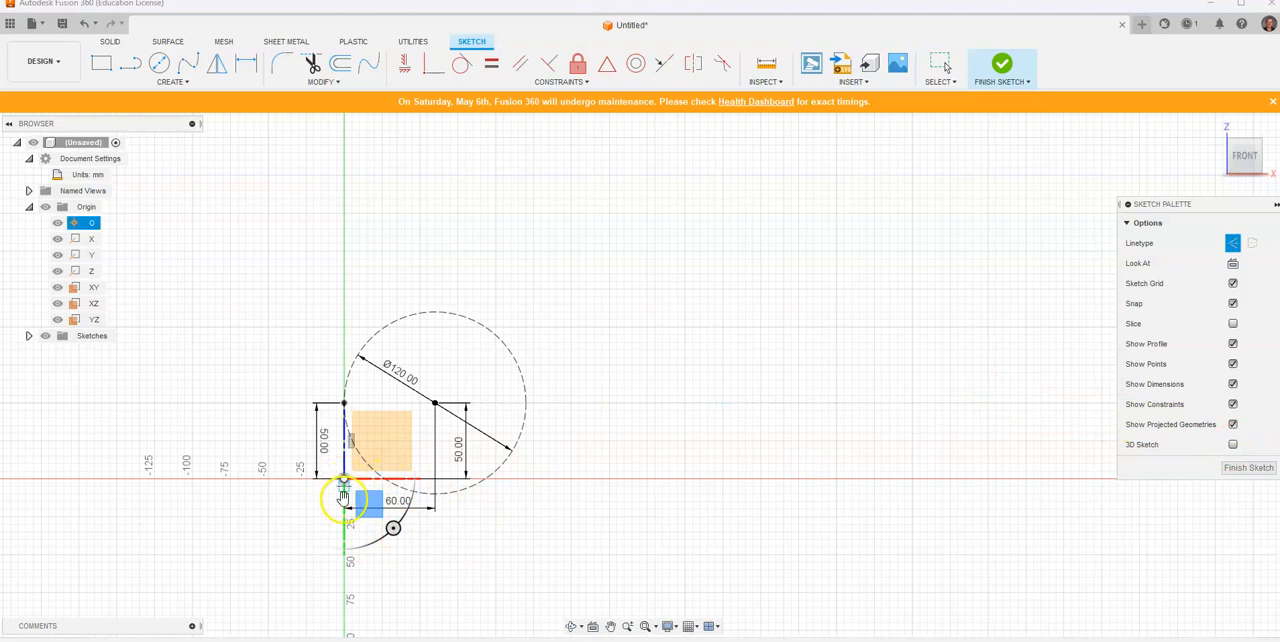
scroll(345, 244, "up", 2)
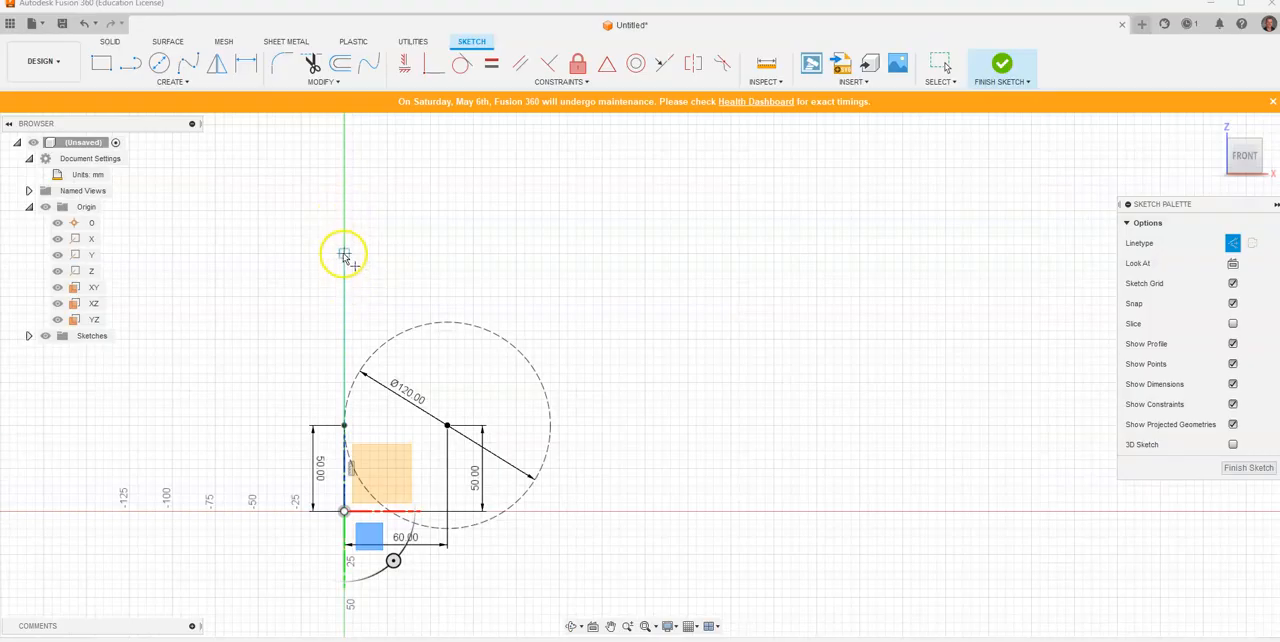
left_click(344, 254)
Step: Dimension the upper axis point's vertical distance from the origin to 200 mm
left_click(245, 63)
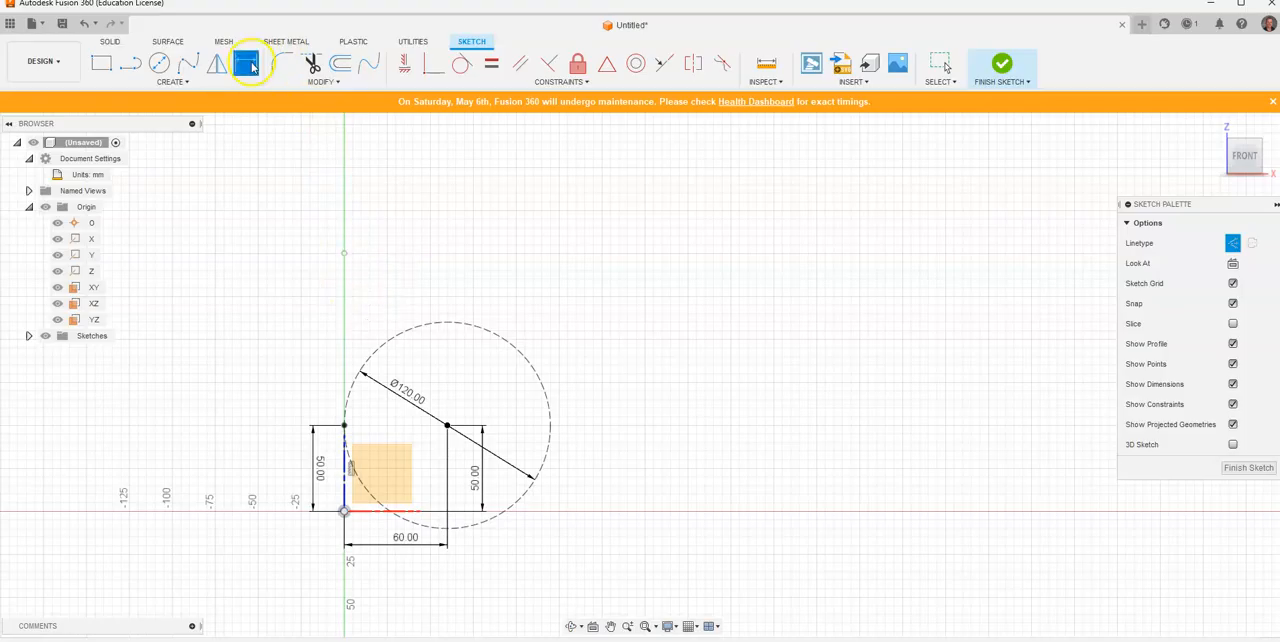
left_click(344, 254)
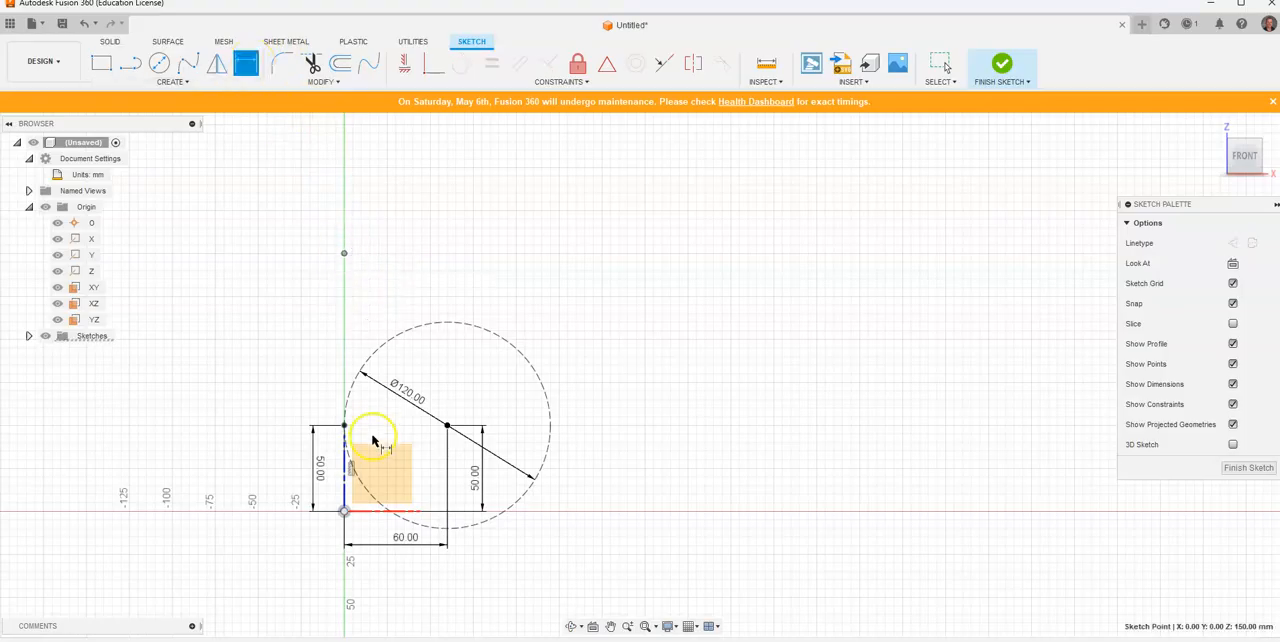
left_click(344, 511)
left_click(640, 342)
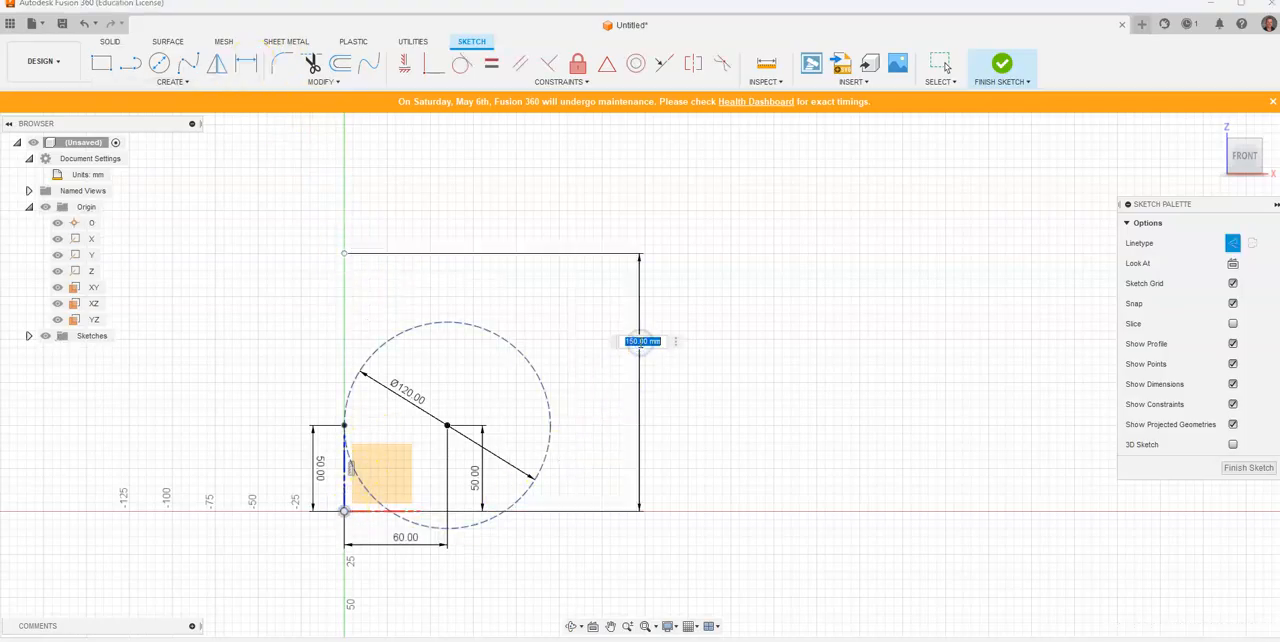
type("200")
key("Return")
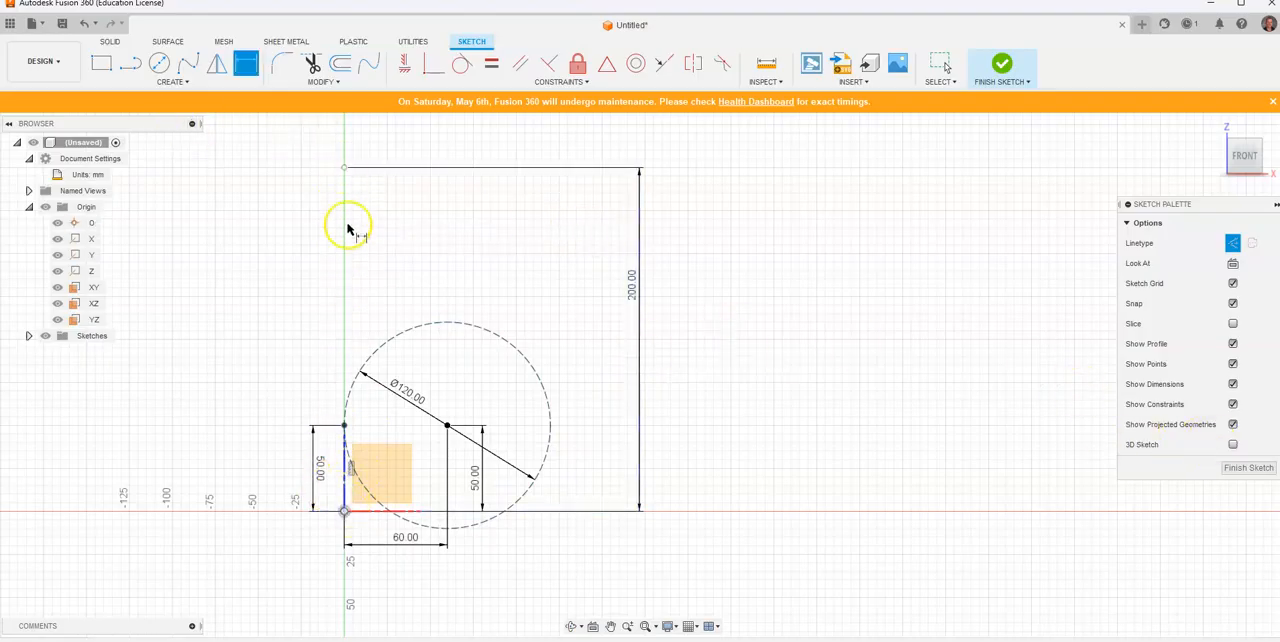
Step: Check the reference drawing and place a sketch point level with the upper axis point, about 65 mm to its right
key("alt+Tab")
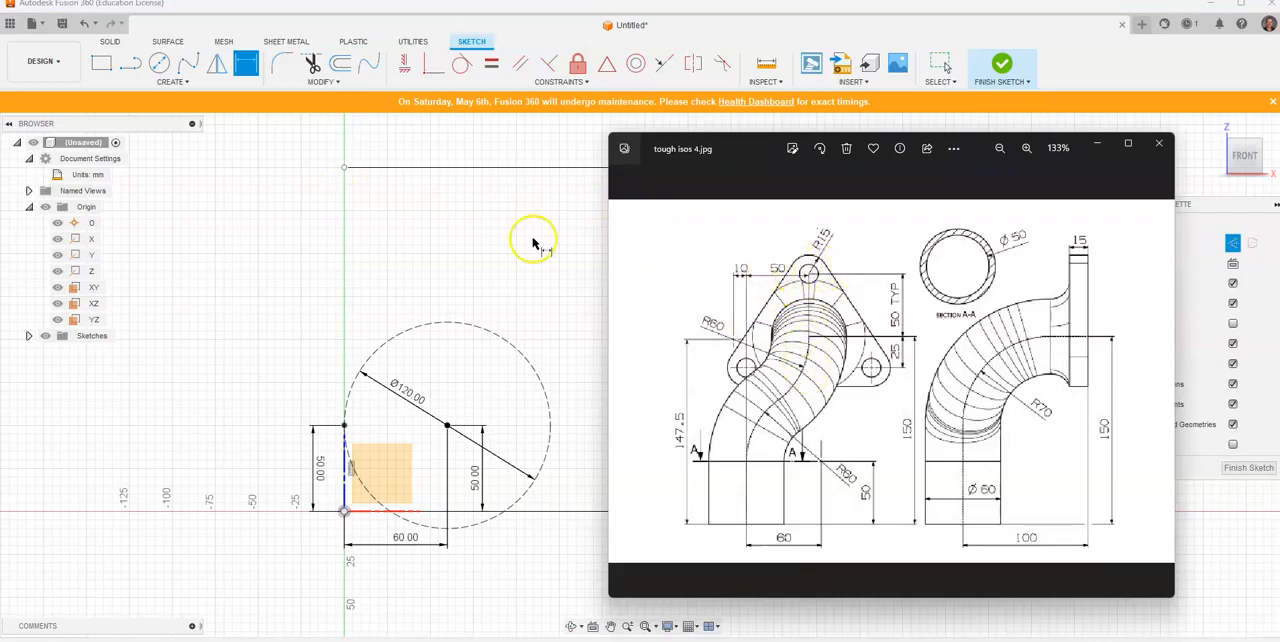
left_click(168, 82)
left_click(170, 82)
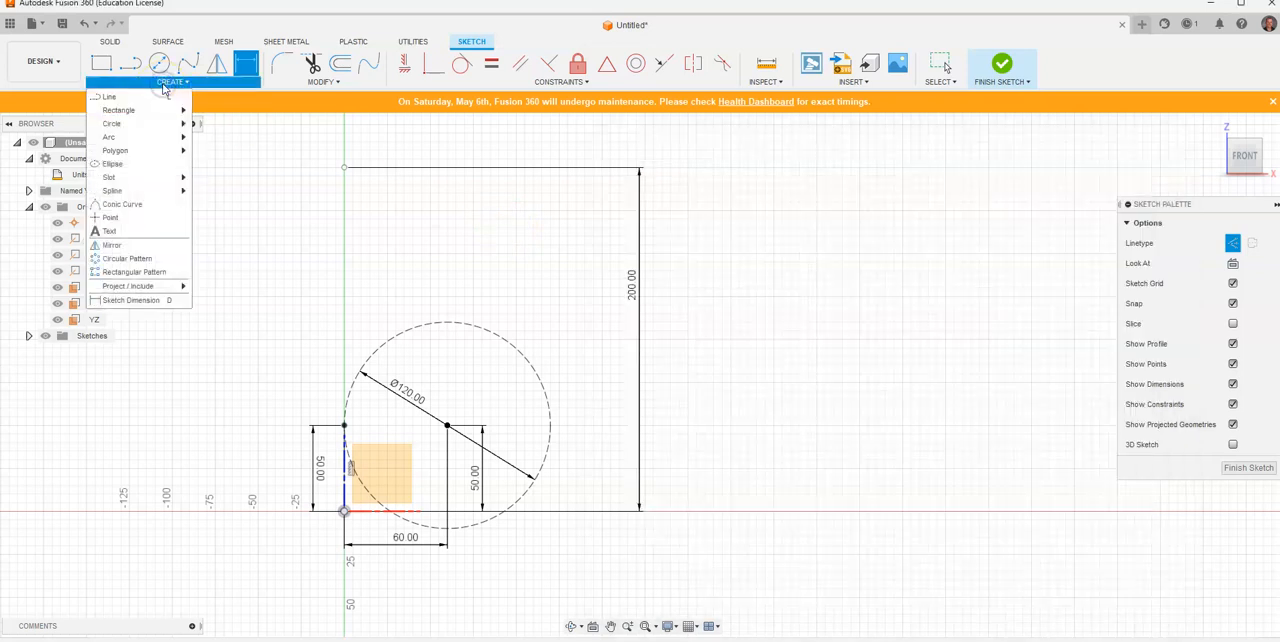
left_click(143, 217)
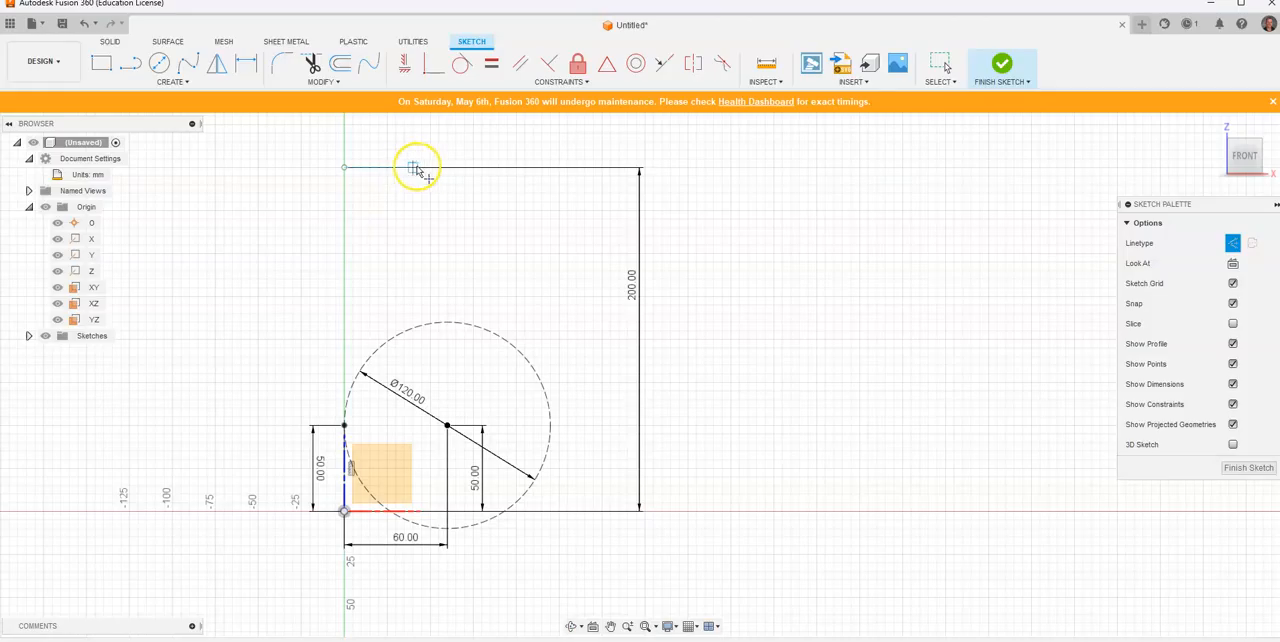
left_click(455, 167)
Step: Dimension the horizontal distance between the two upper sketch points to 50 mm
left_click(245, 63)
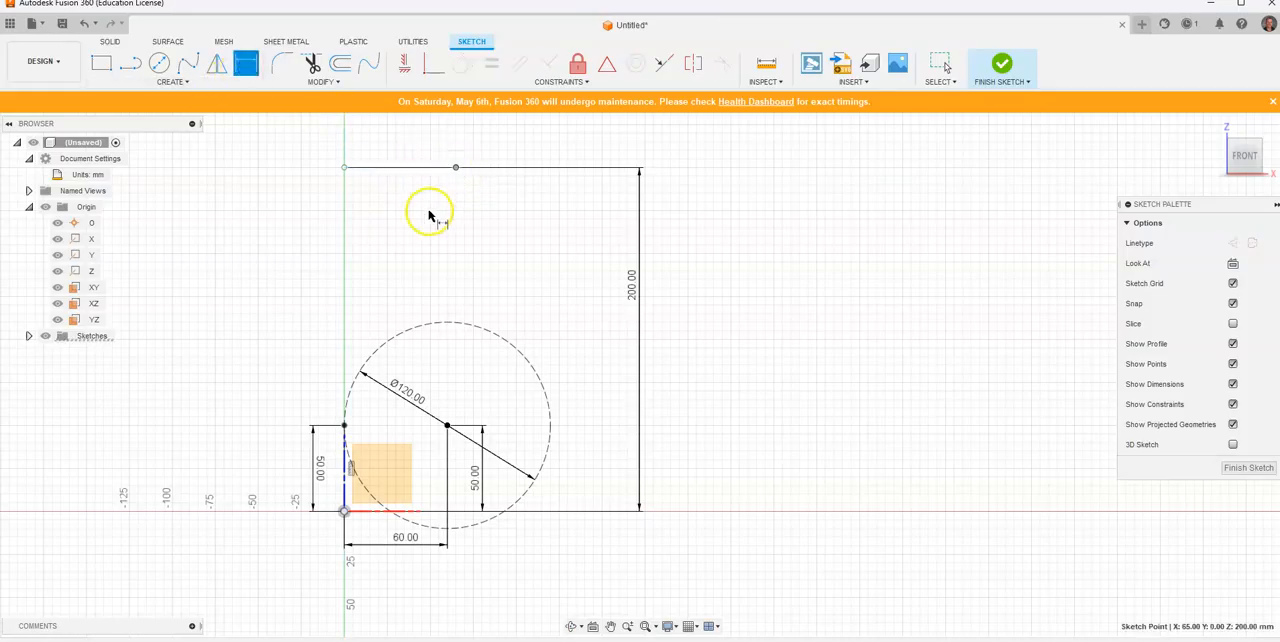
left_click(346, 170)
left_click(393, 146)
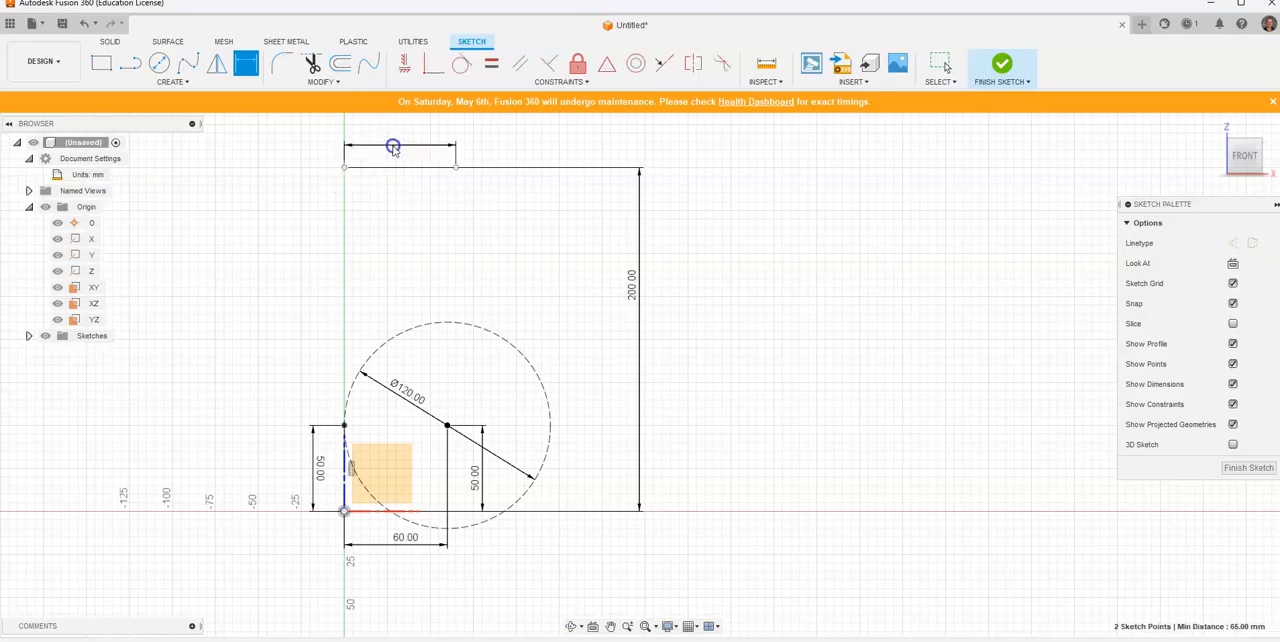
type("50")
key("Return")
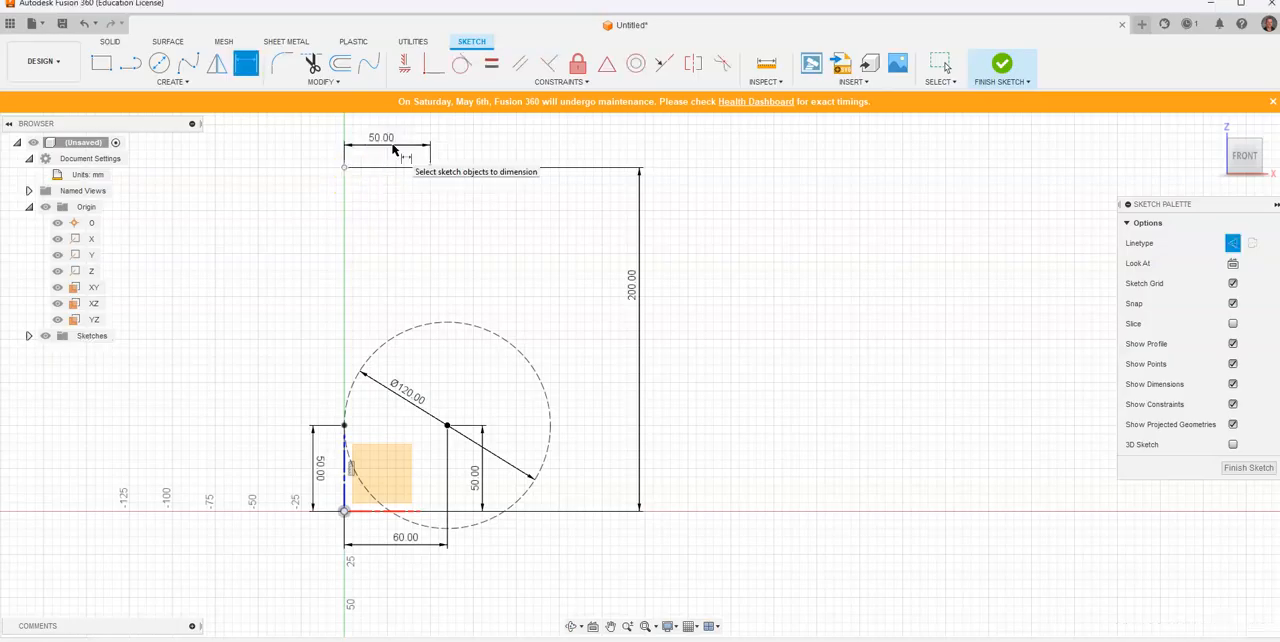
Step: Place a sketch point level with and left of the upper axis point, and dimension the horizontal gap to 10 mm
left_click(179, 85)
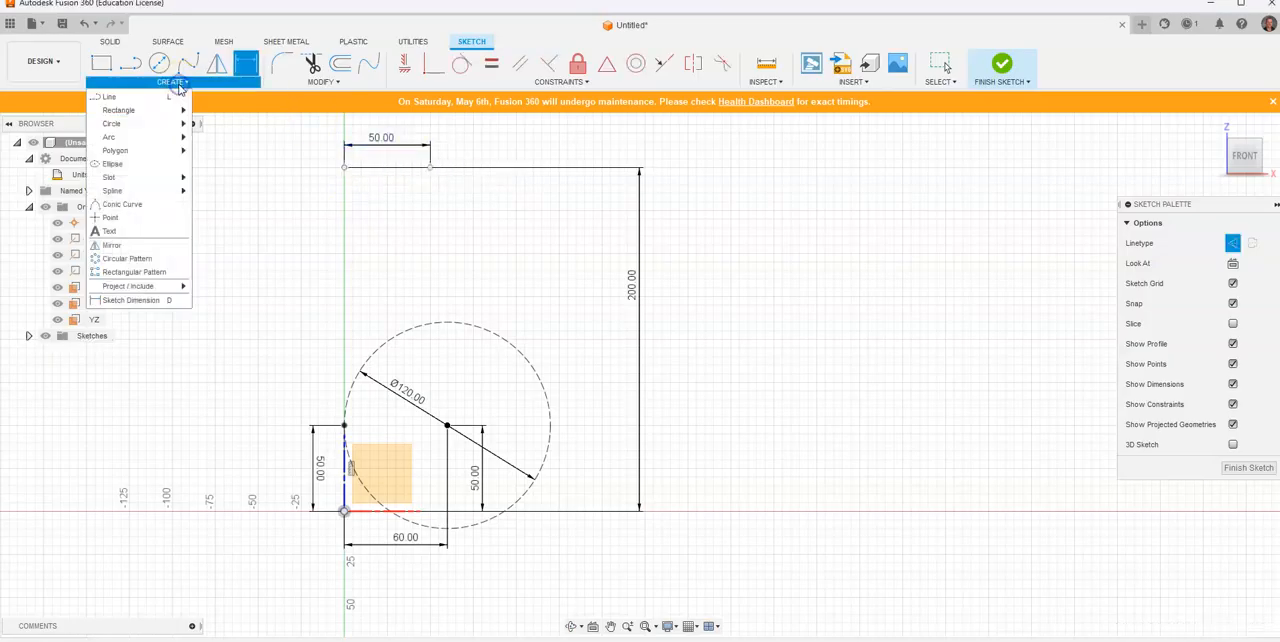
left_click(126, 217)
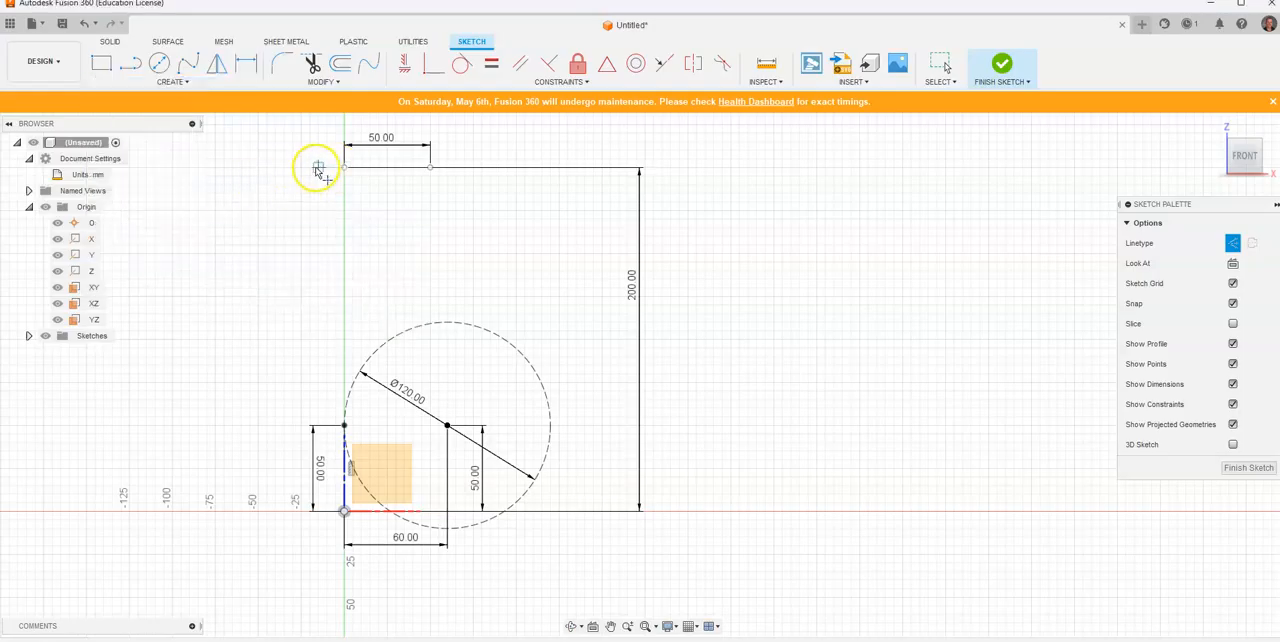
left_click(237, 69)
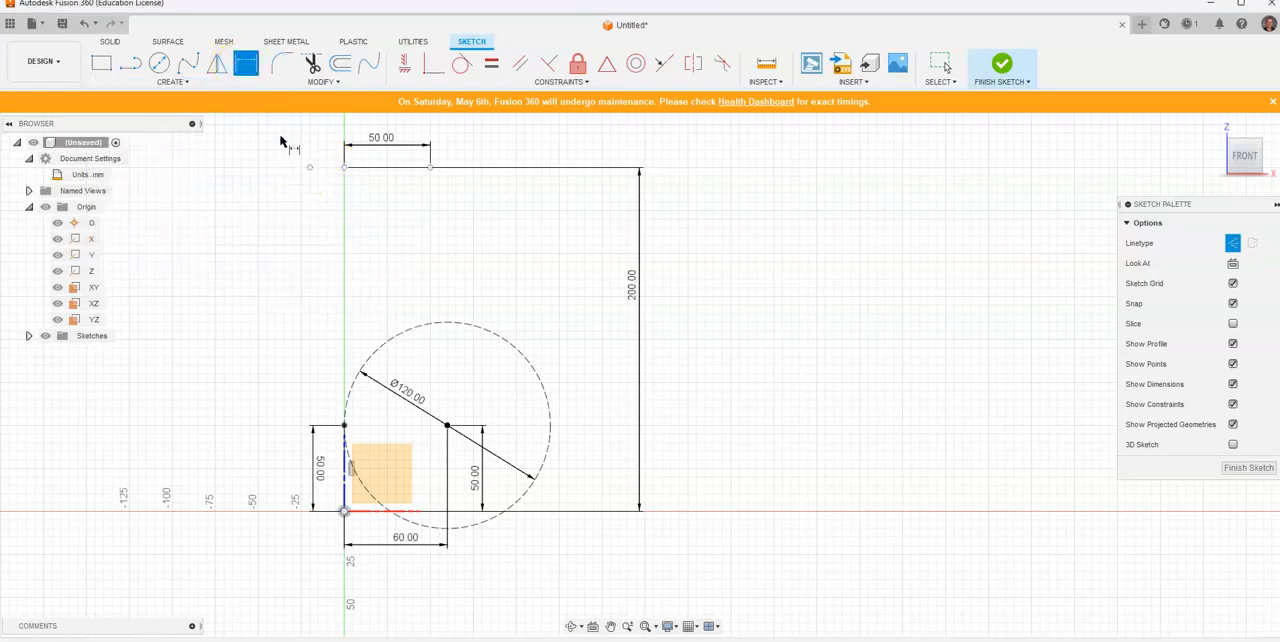
left_click(344, 167)
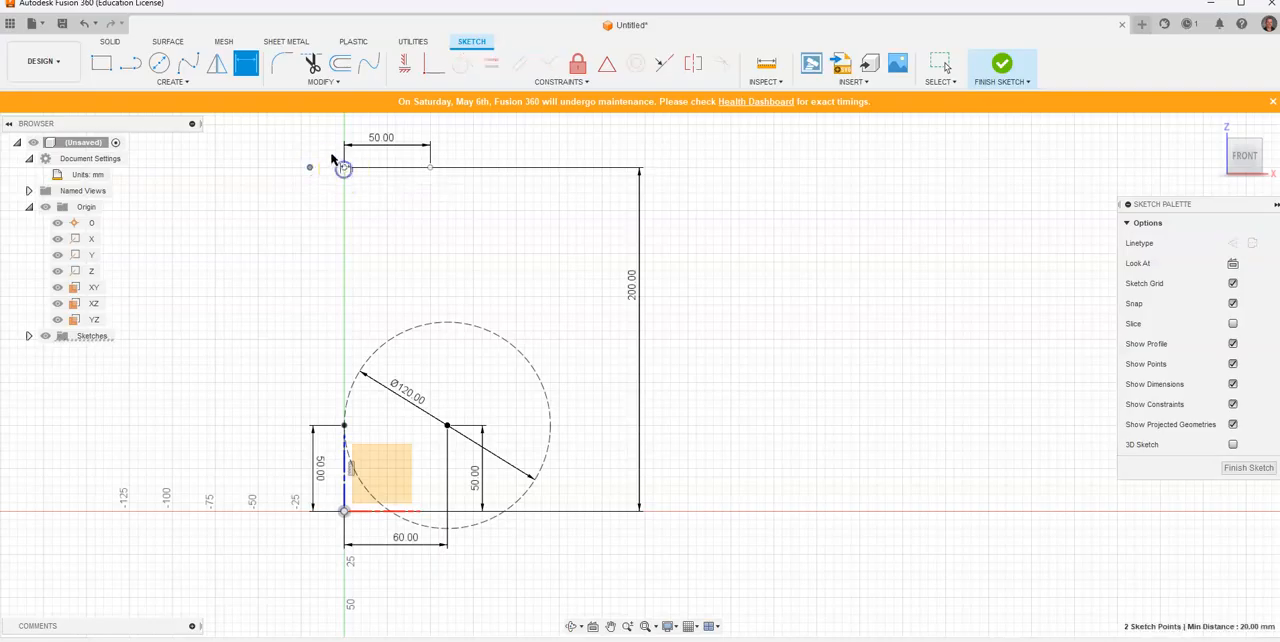
left_click(328, 148)
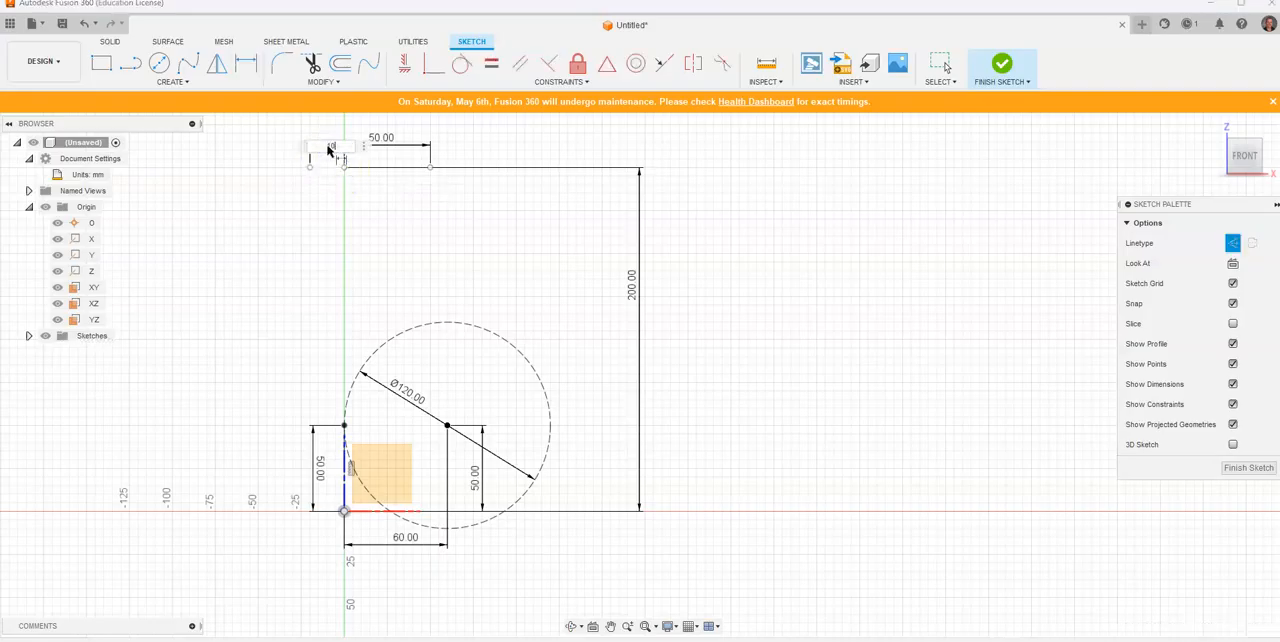
type("10")
key("Return")
Step: Delete the 10 mm dimension and move its sketch point to about 30 mm left of and 145 mm above the origin
key("alt+Tab")
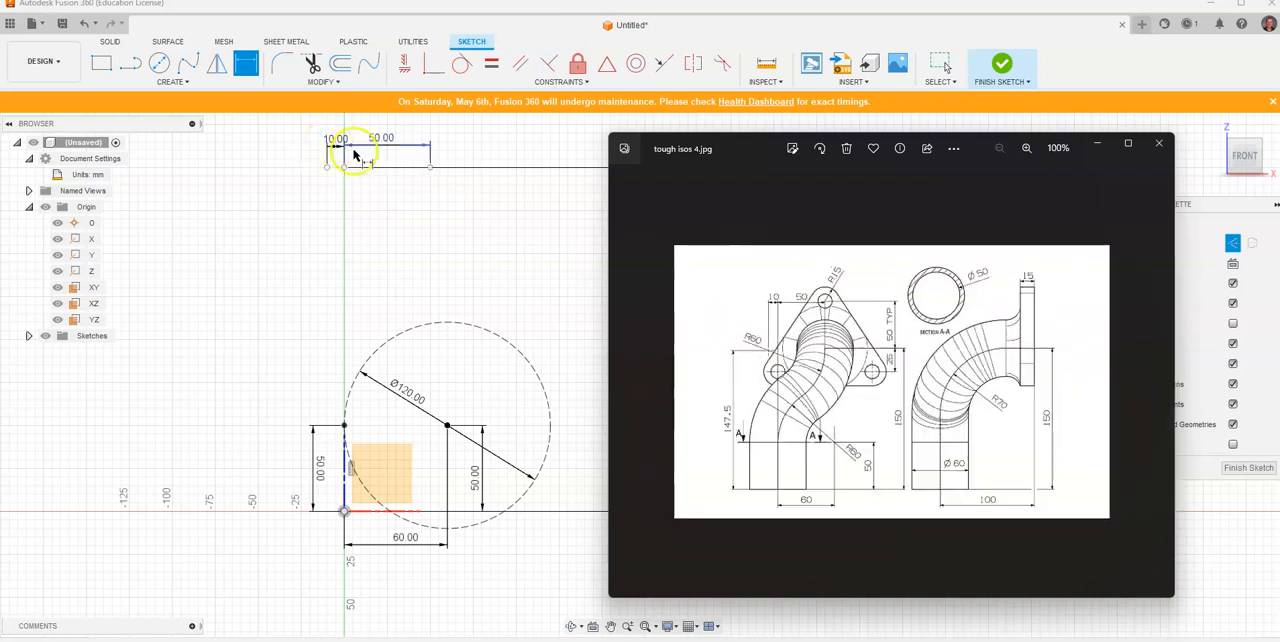
left_click(290, 143)
right_click(289, 143)
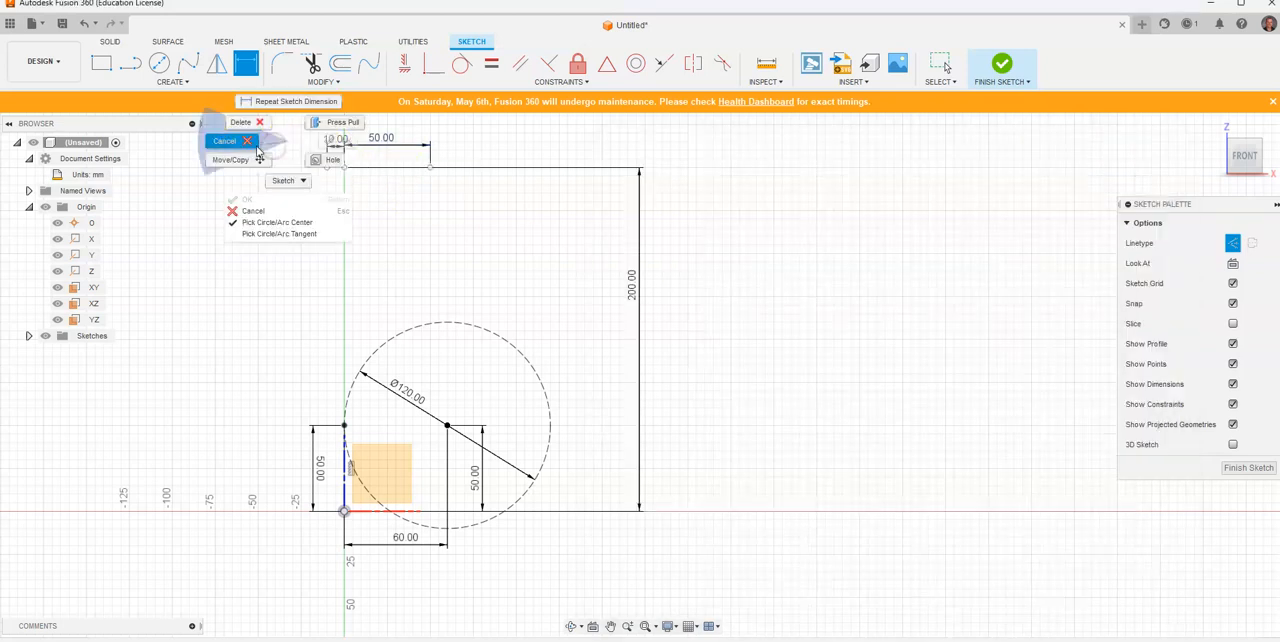
left_click(249, 147)
left_click(332, 140)
right_click(332, 140)
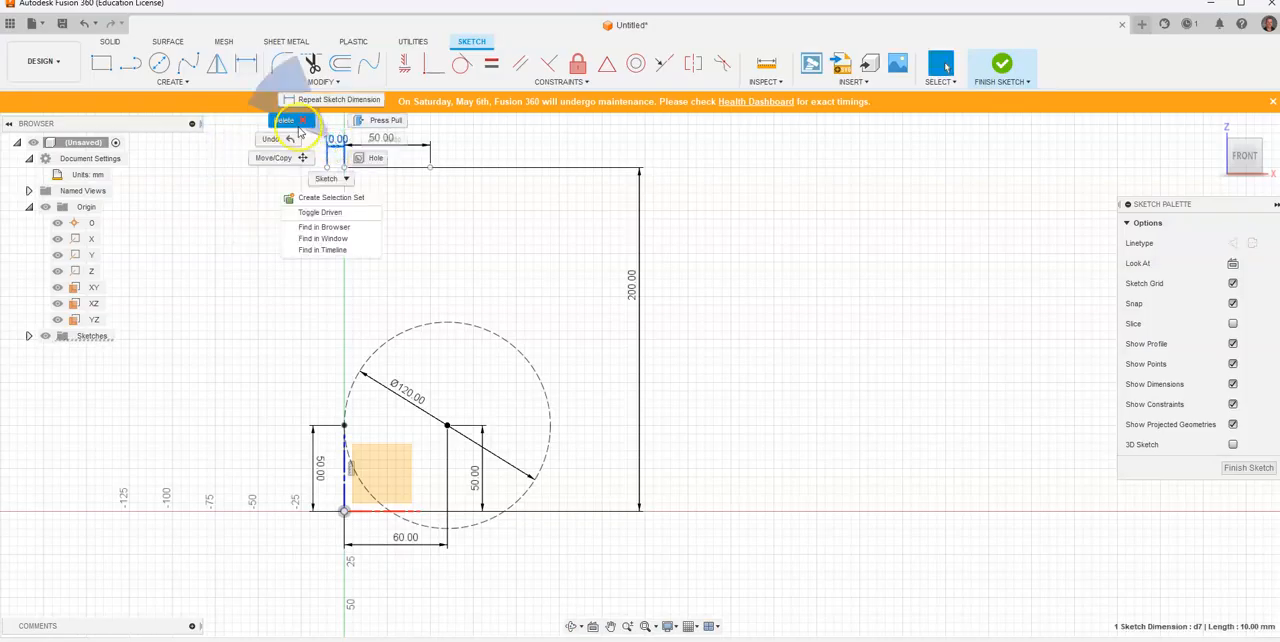
left_click(286, 129)
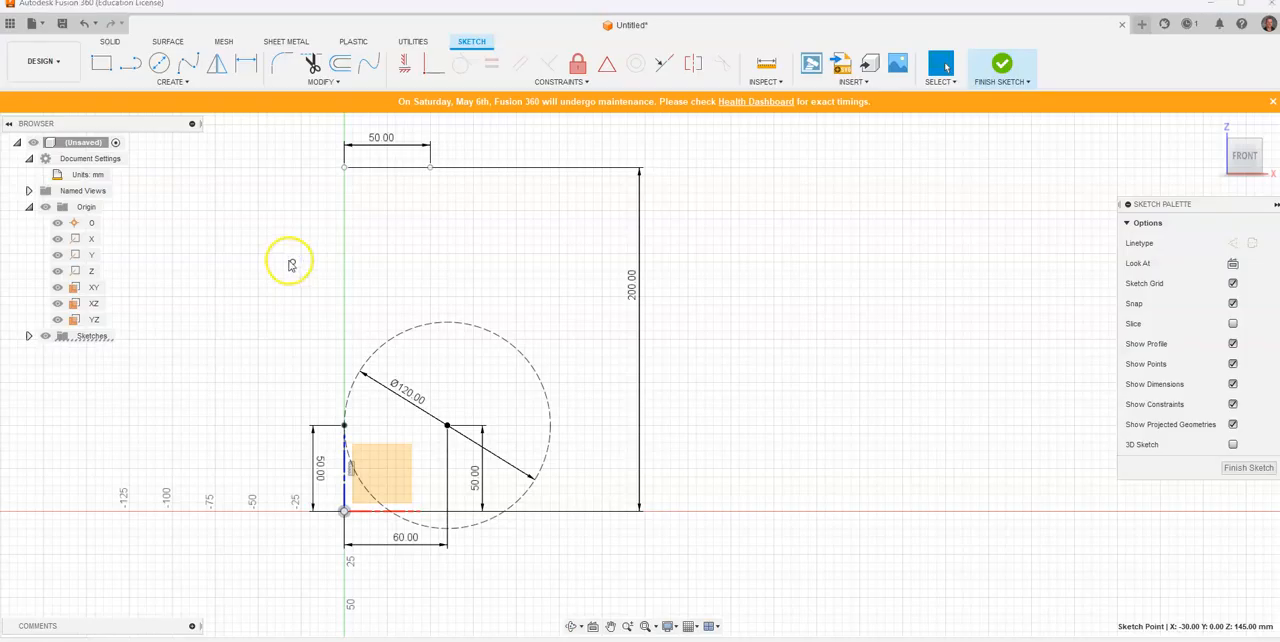
Step: Check the reference drawing and dimension the moved point's horizontal distance from the upper axis point to 10 mm
key("alt+Tab")
scroll(757, 328, "up", 4)
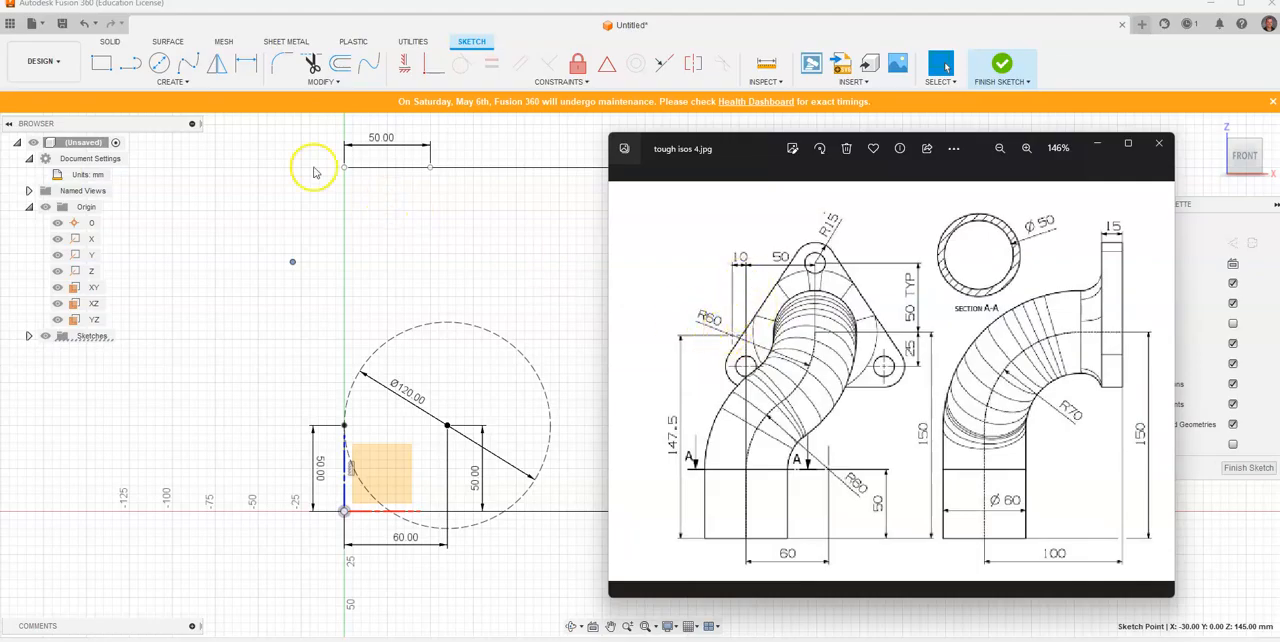
left_click(241, 68)
left_click(294, 264)
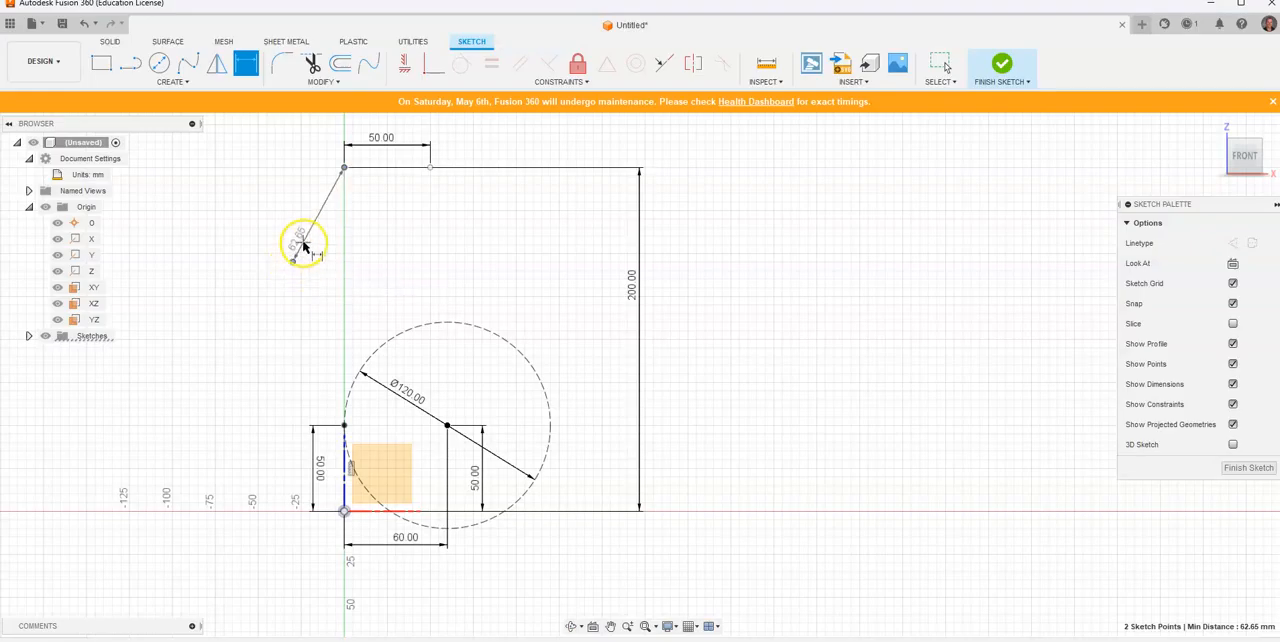
left_click(317, 280)
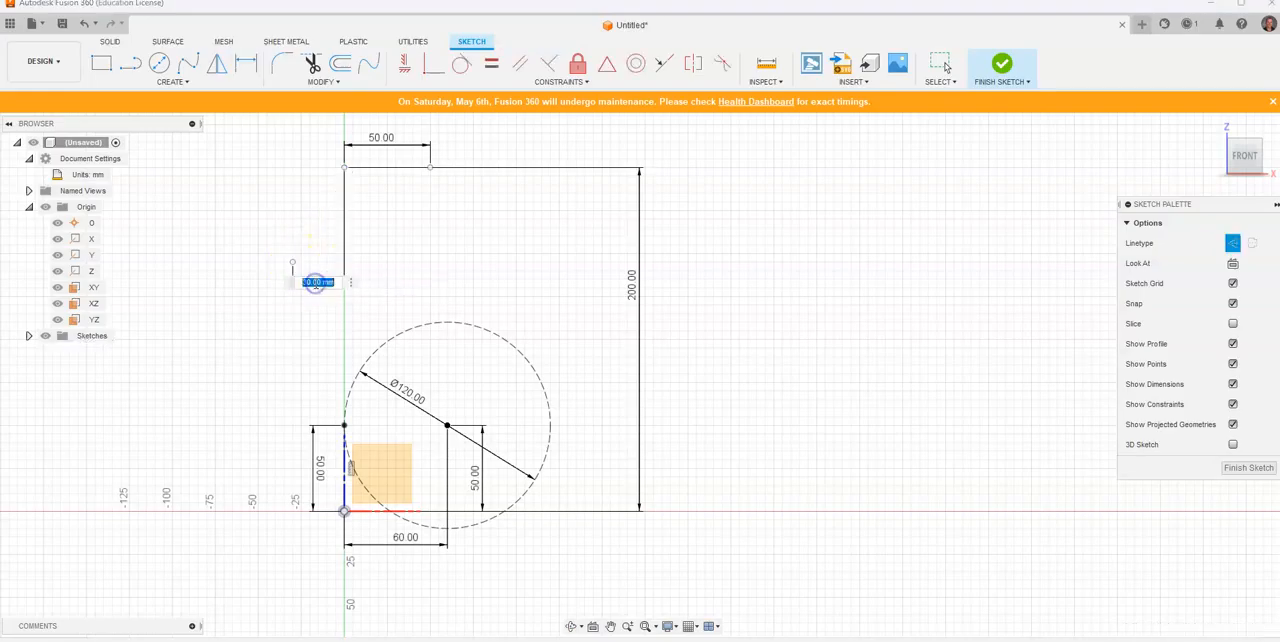
type("10")
key("Return")
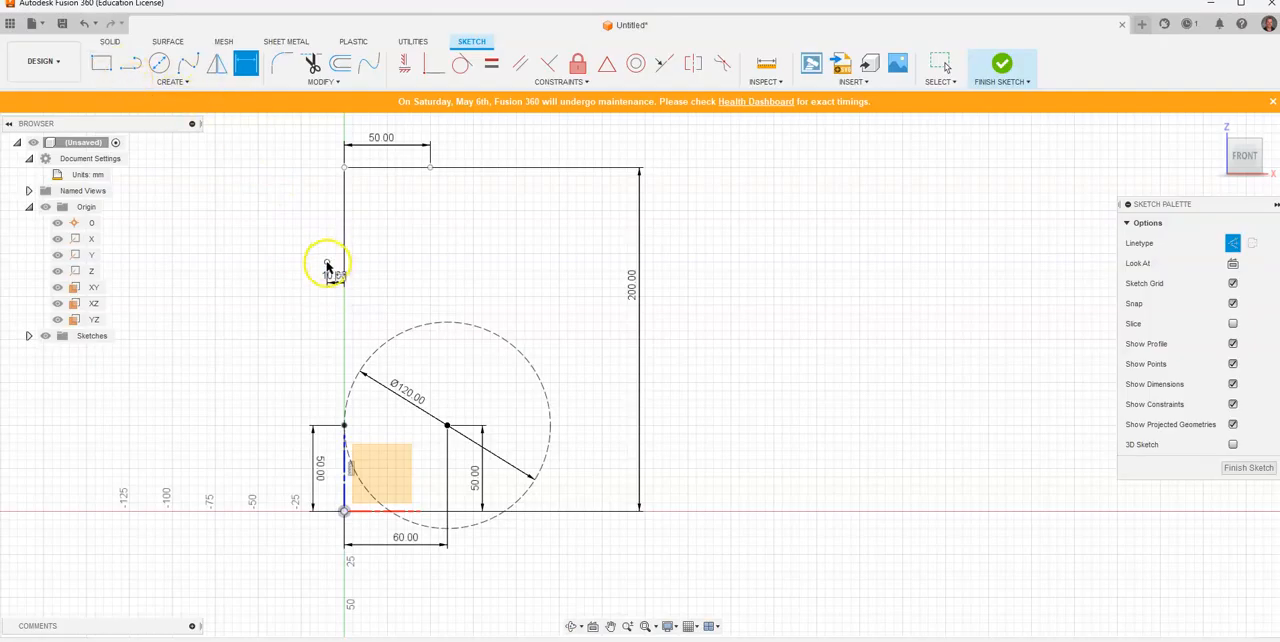
Step: Dimension the left sketch point's vertical distance from the origin to 147.5 mm
left_click(344, 511)
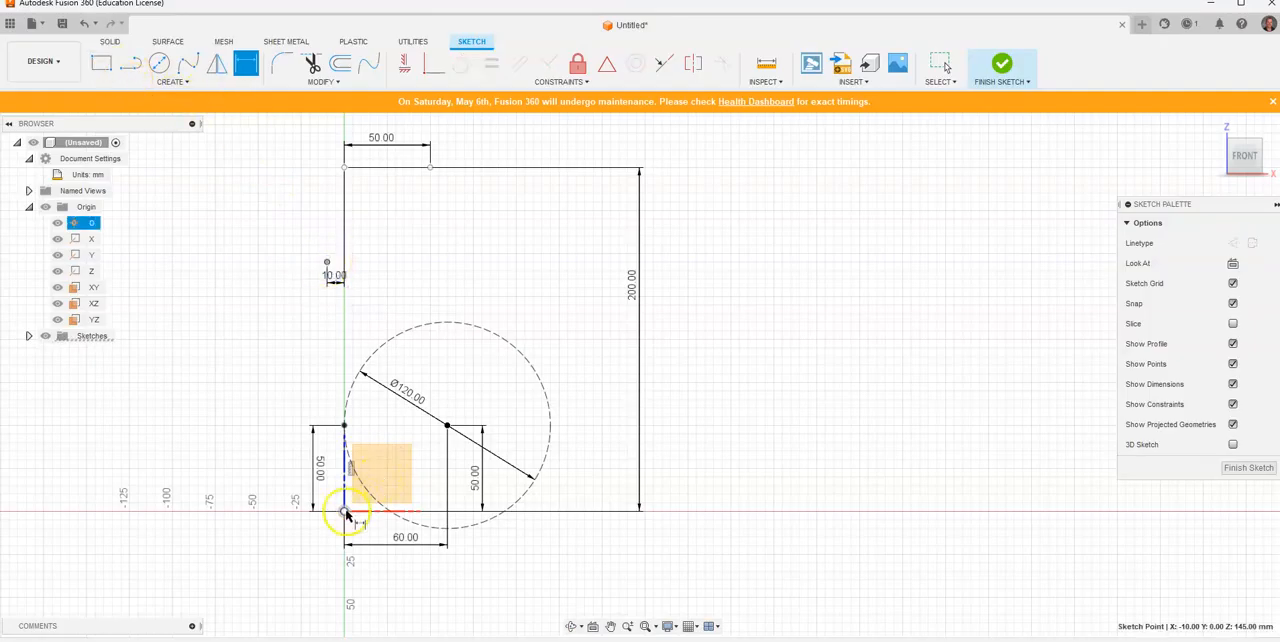
left_click(234, 405)
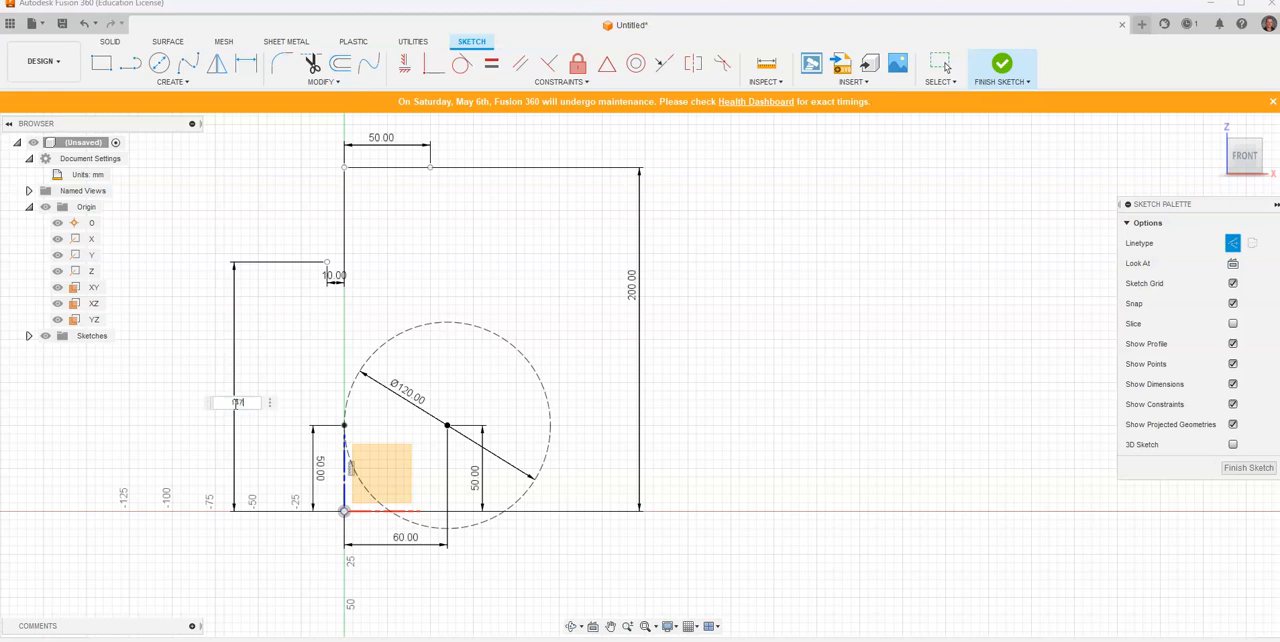
key("Return")
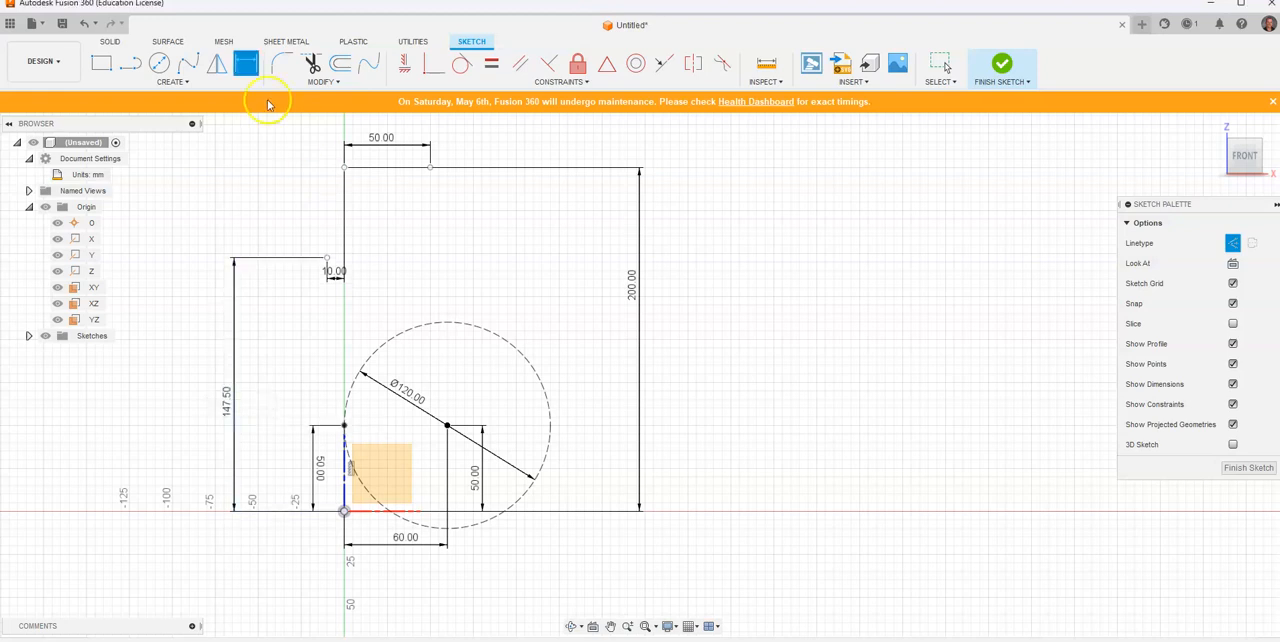
Step: Draw a construction circle of 120 mm diameter centred on the left sketch point
left_click(160, 65)
left_click(328, 259)
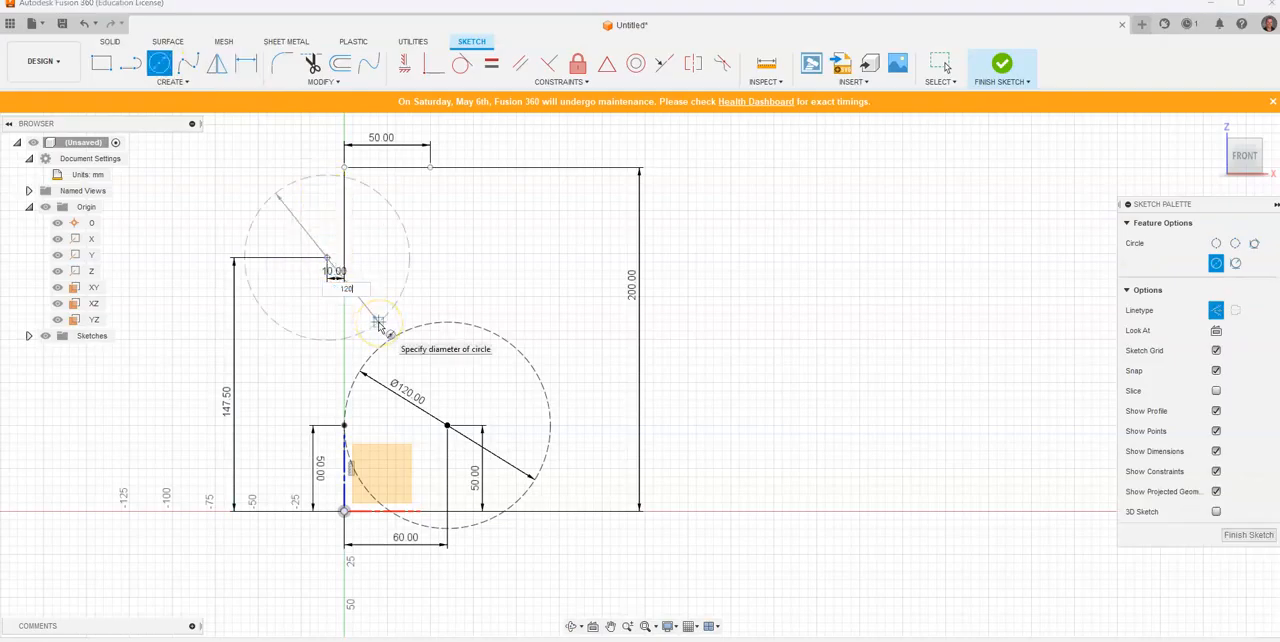
type("120")
key("Return")
key("Escape")
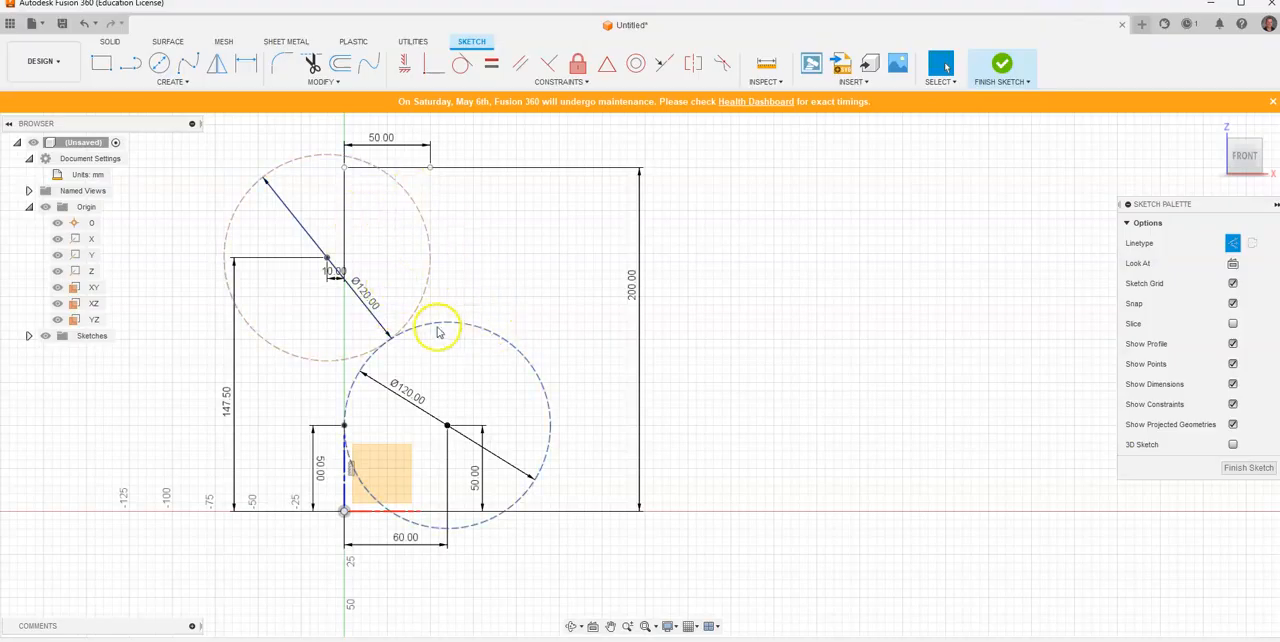
Step: Examine where the two construction circles meet and delete the upper circle's diameter dimension
scroll(390, 345, "down", 3)
scroll(393, 345, "up", 10)
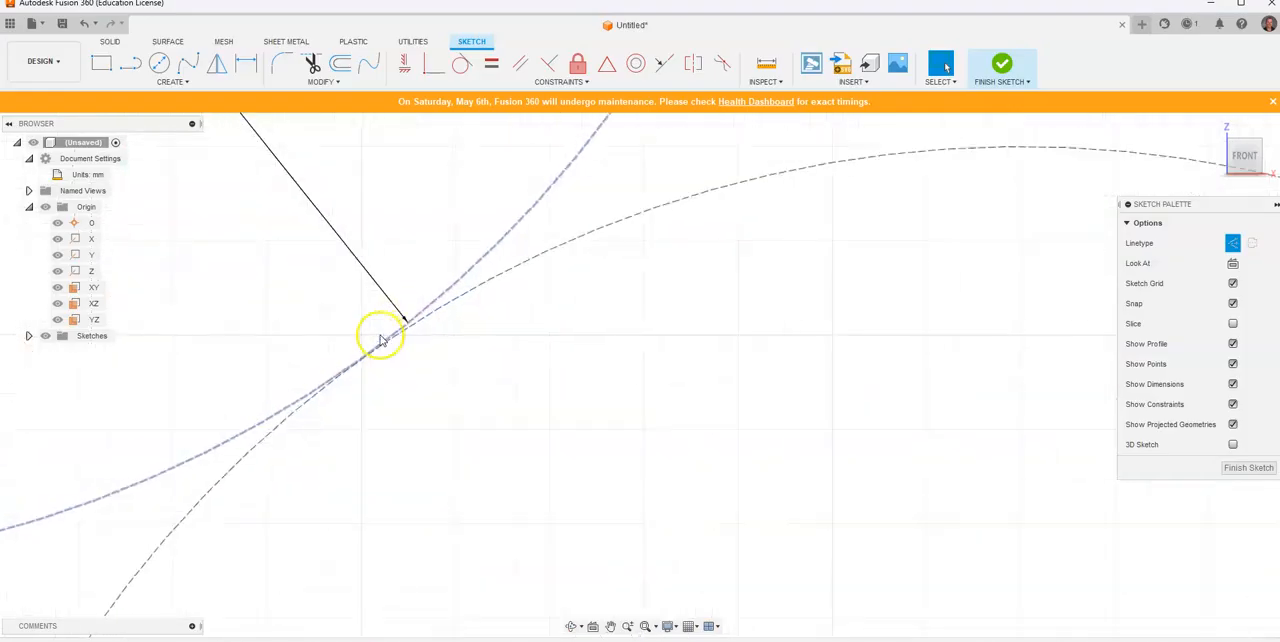
scroll(370, 358, "down", 3)
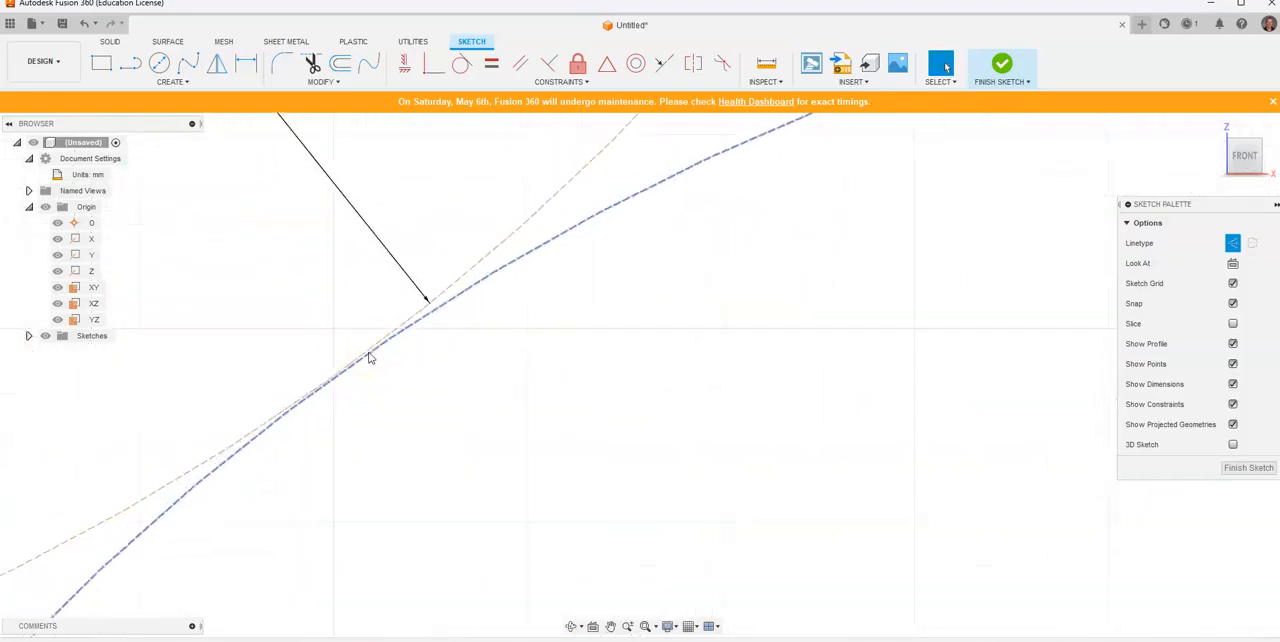
scroll(370, 358, "down", 6)
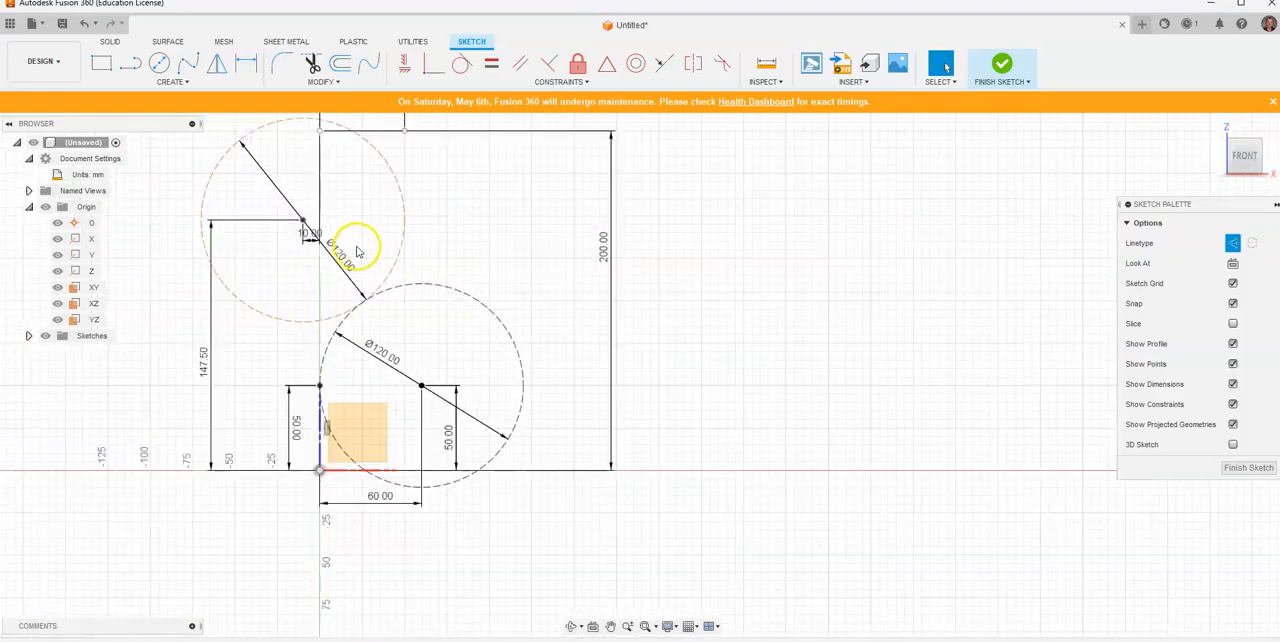
middle_click_drag(359, 267, 349, 291)
right_click(345, 312)
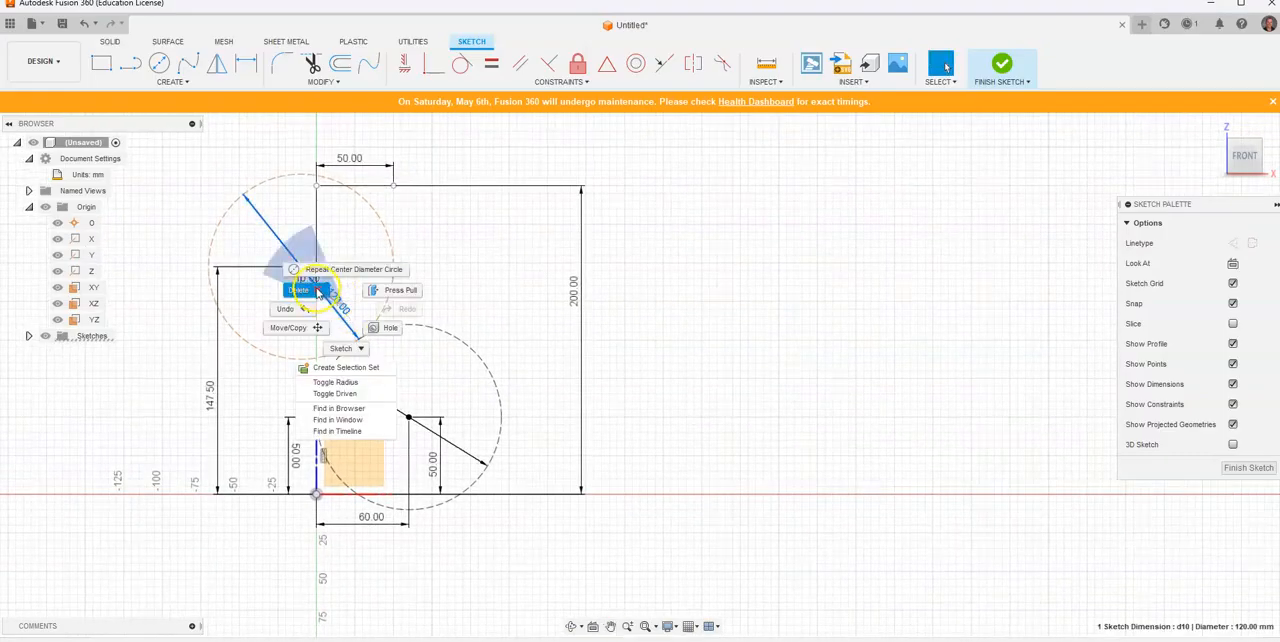
left_click(317, 290)
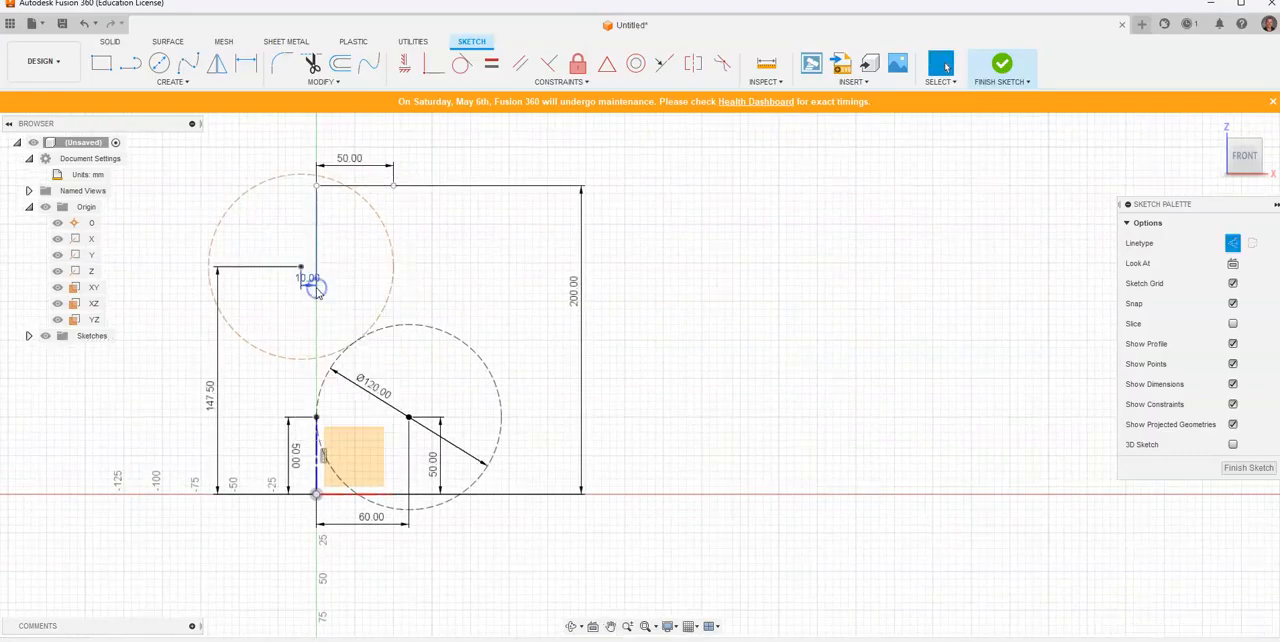
Step: Apply a tangent constraint between the upper and lower construction circles
left_click(459, 68)
left_click(392, 280)
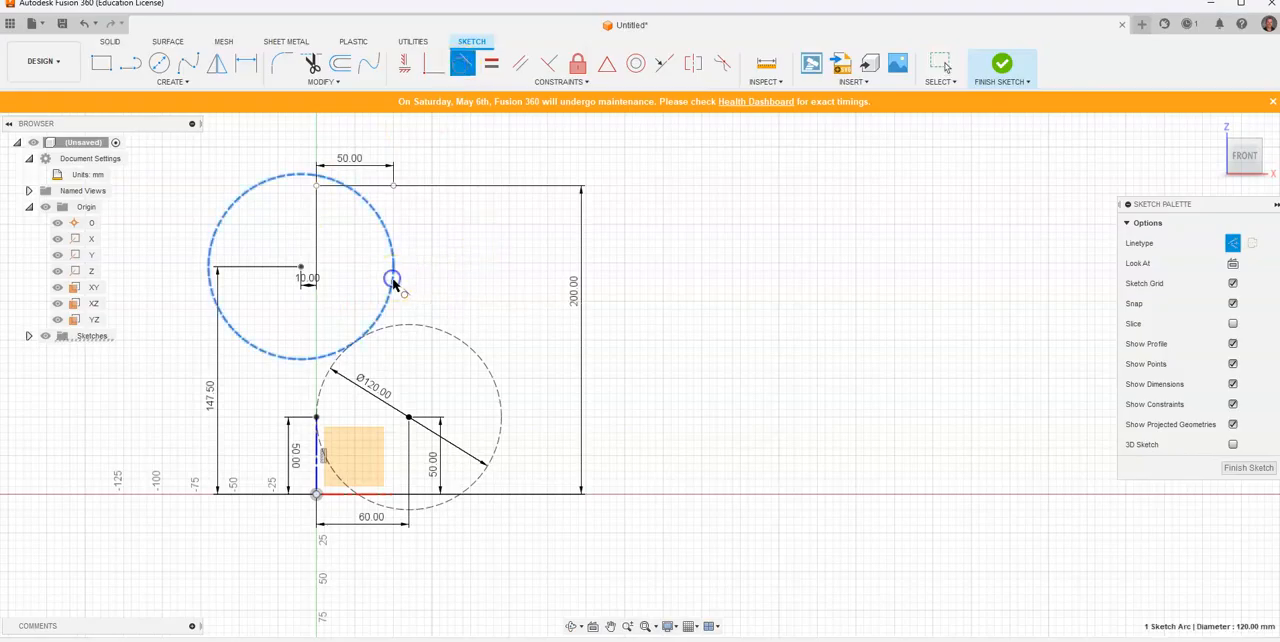
left_click(412, 324)
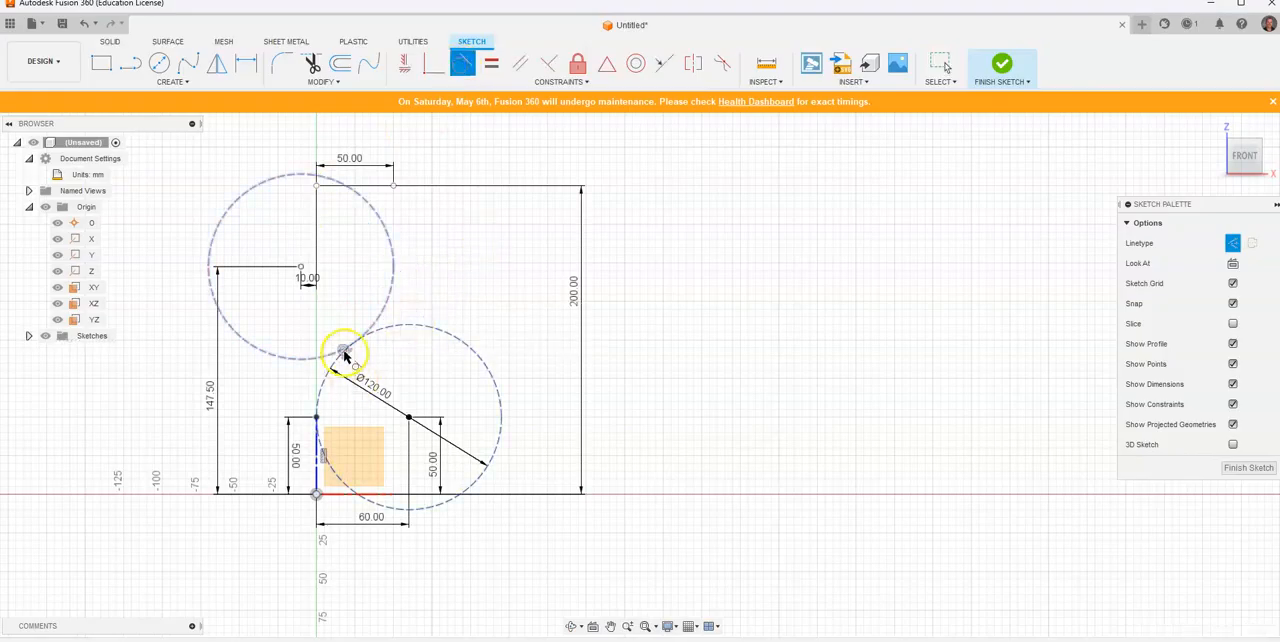
Step: Try to make the lower construction circle tangent to the vertical line rising from the origin
left_click(352, 440)
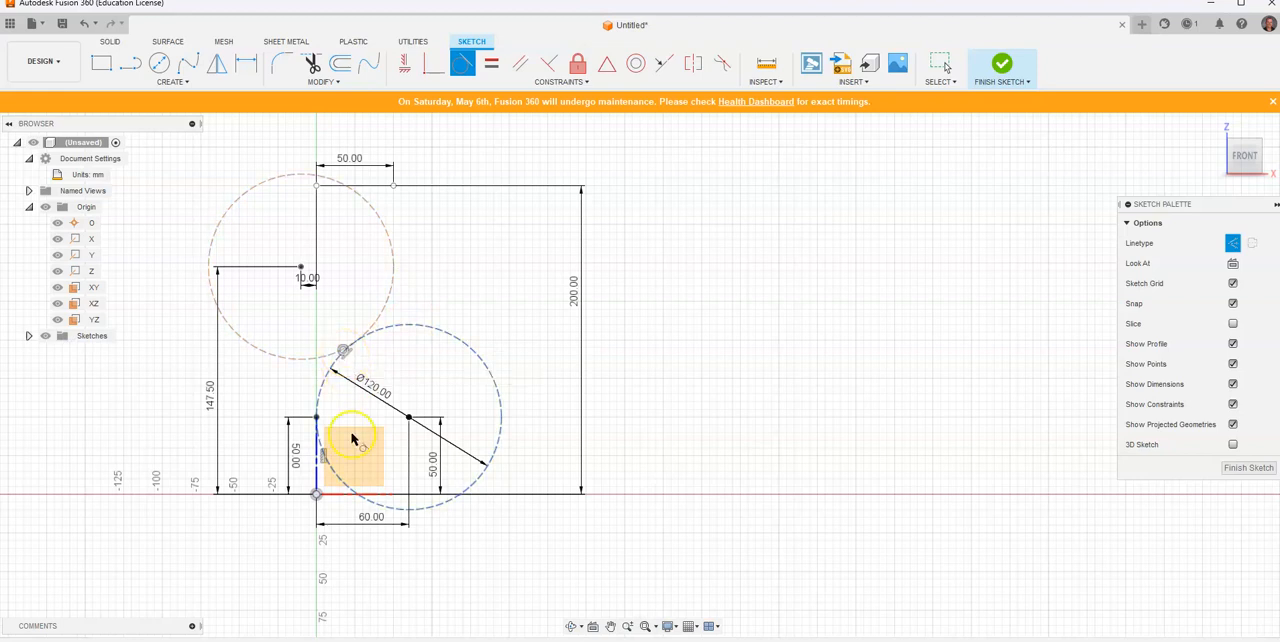
left_click(343, 487)
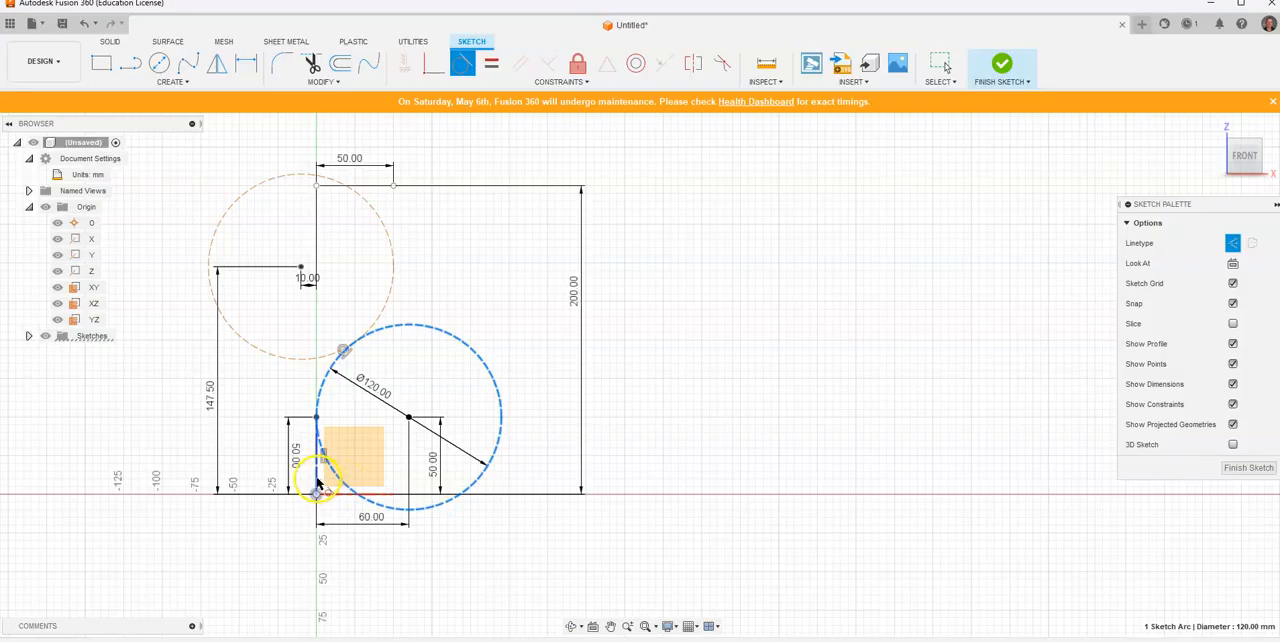
left_click(317, 484)
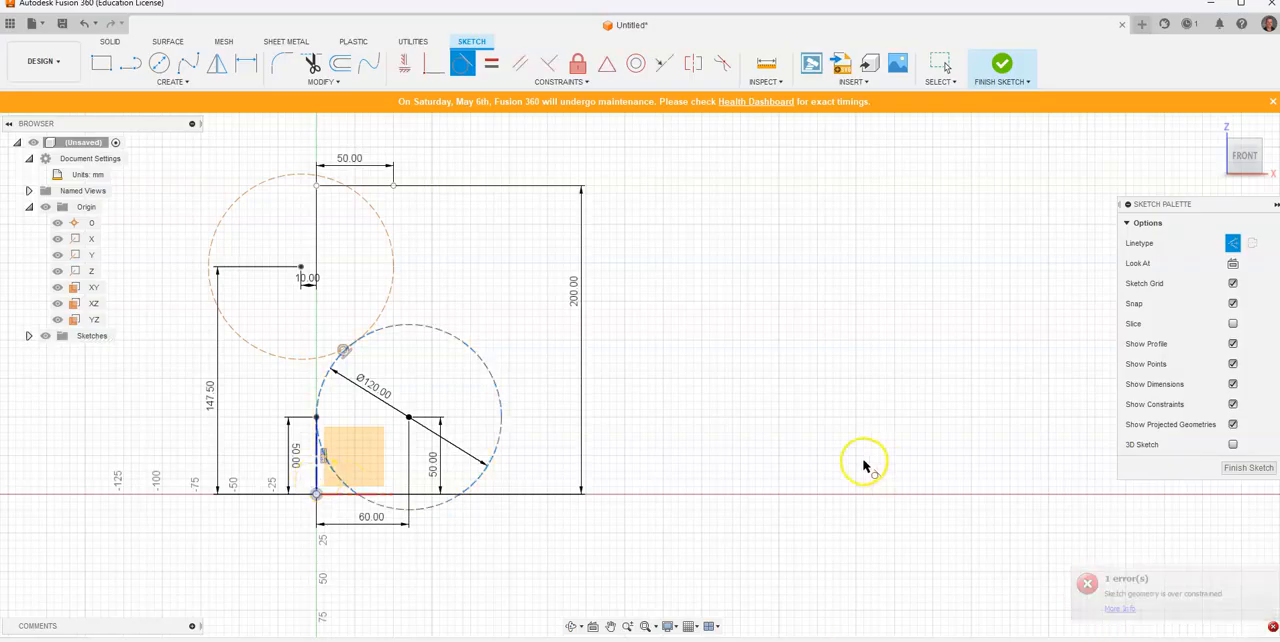
key("Escape")
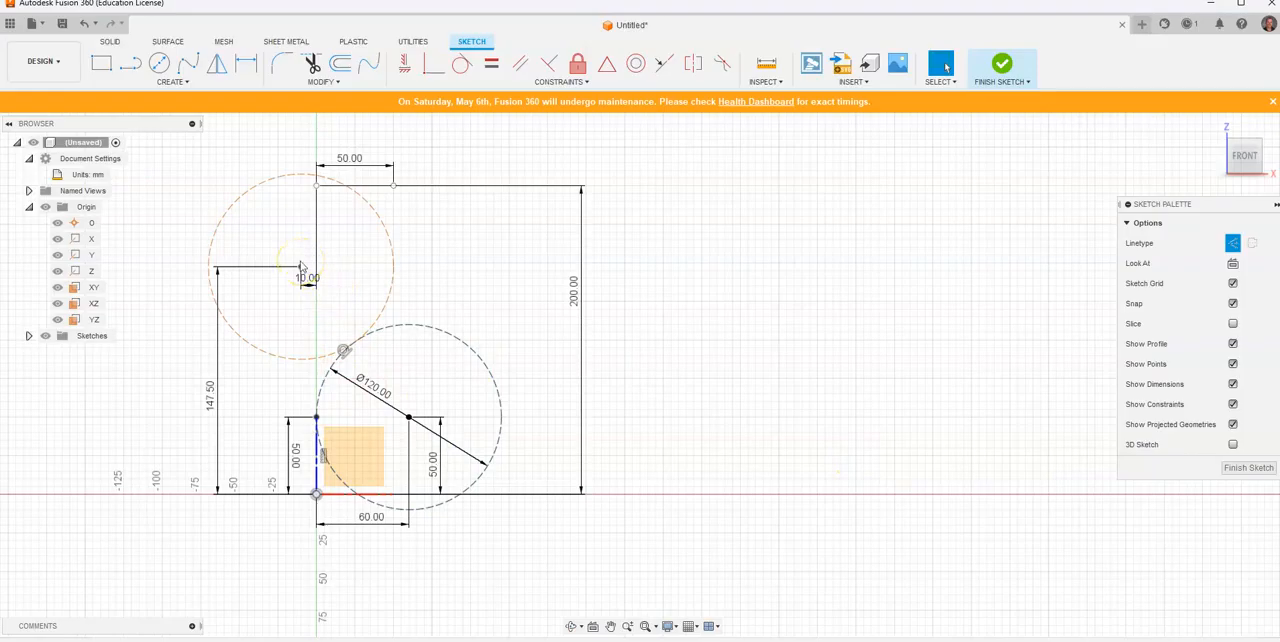
Step: Check the reference drawing and draw a vertical construction line about 52.5 mm long from the upper offset point down to the upper circle, tangent to it
key("alt+Tab")
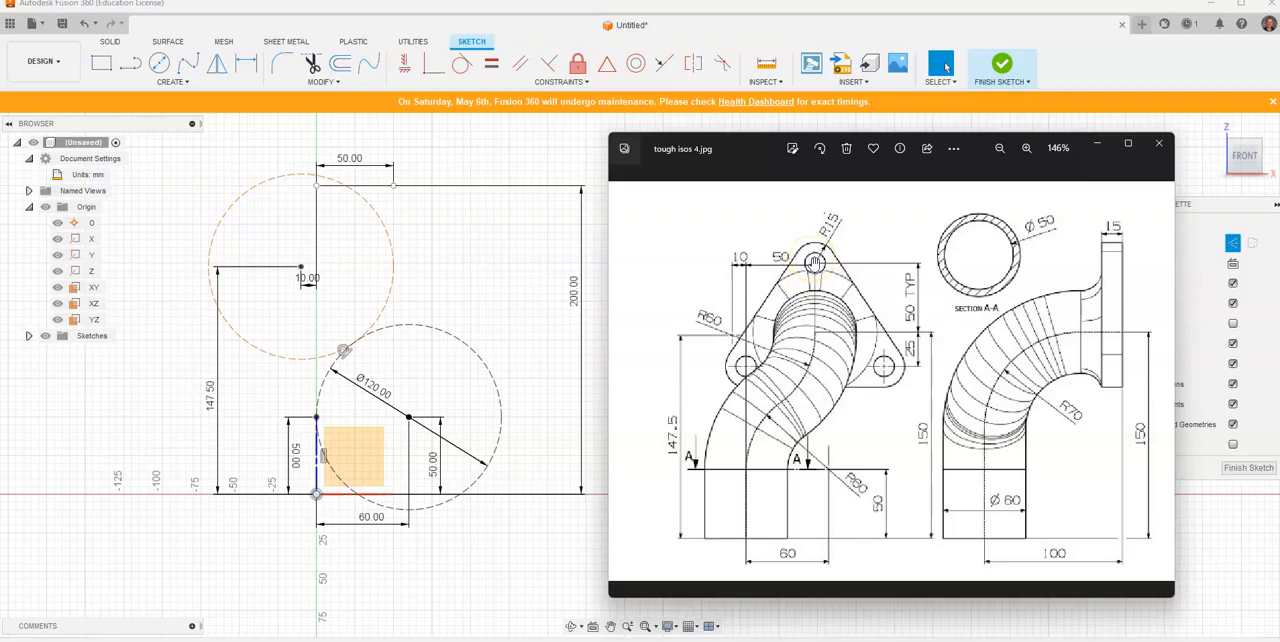
left_click(131, 65)
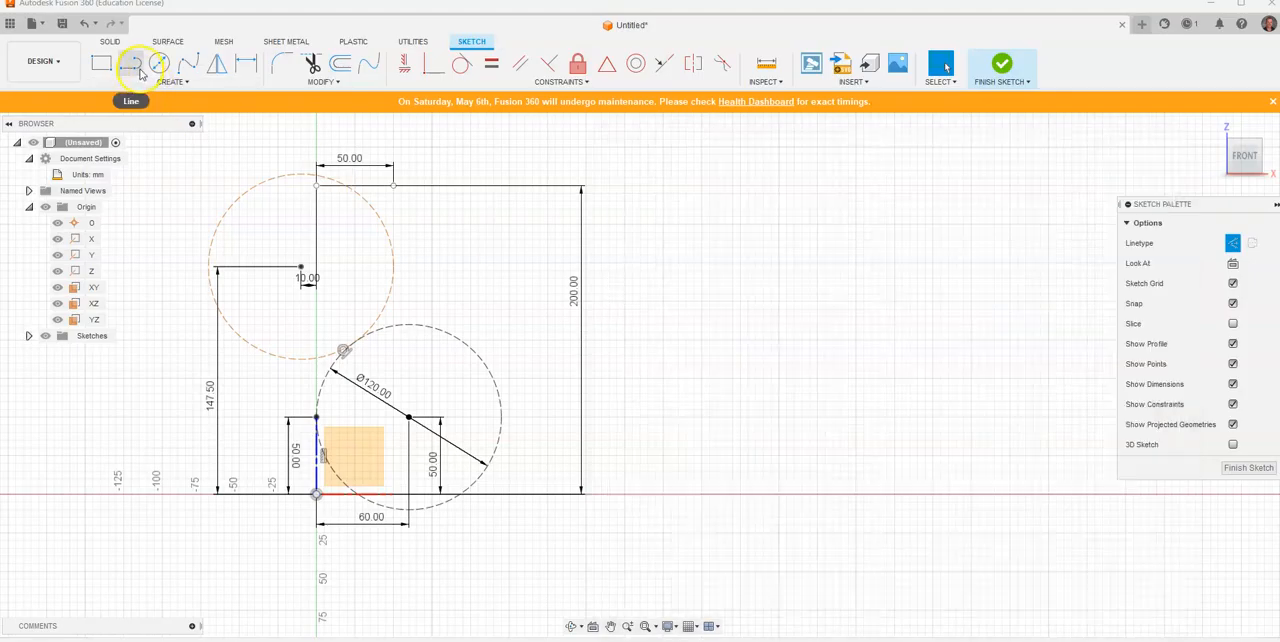
left_click(395, 187)
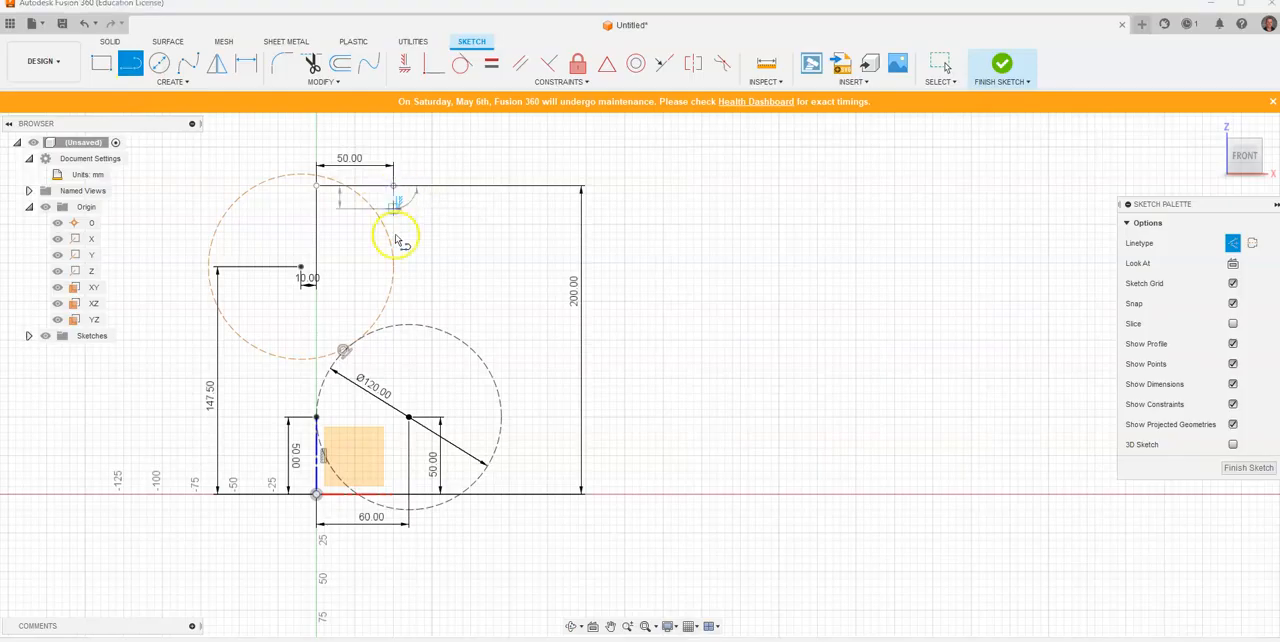
scroll(400, 263, "up", 3)
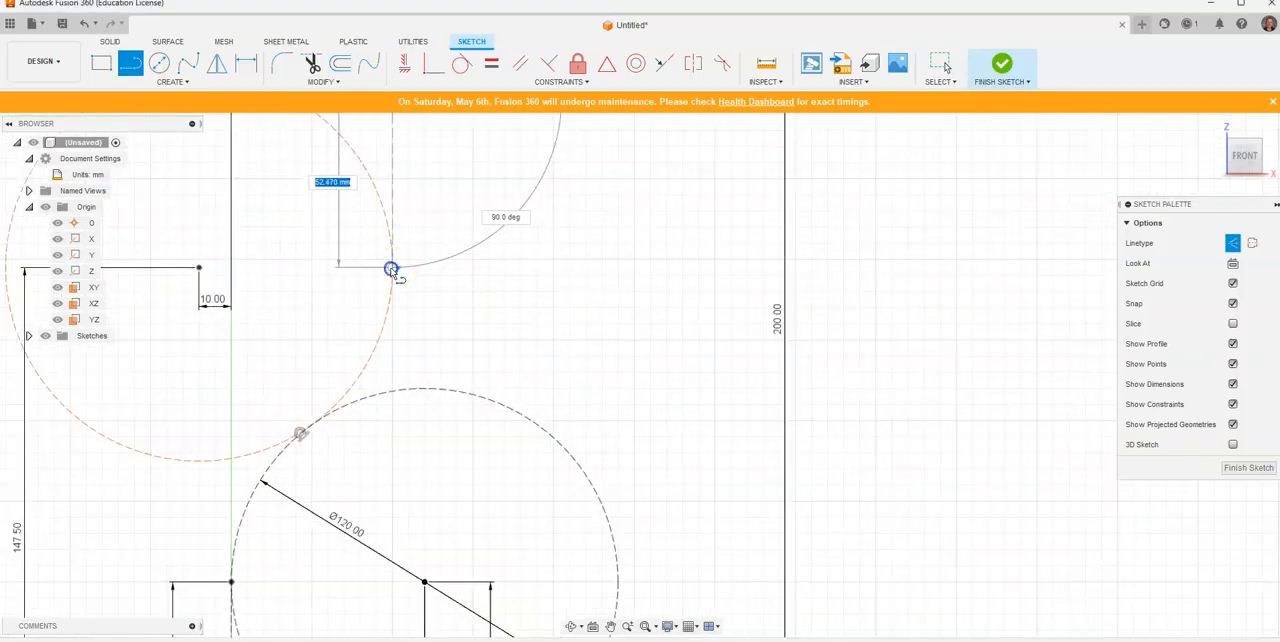
scroll(392, 272, "down", 5)
right_click(432, 250)
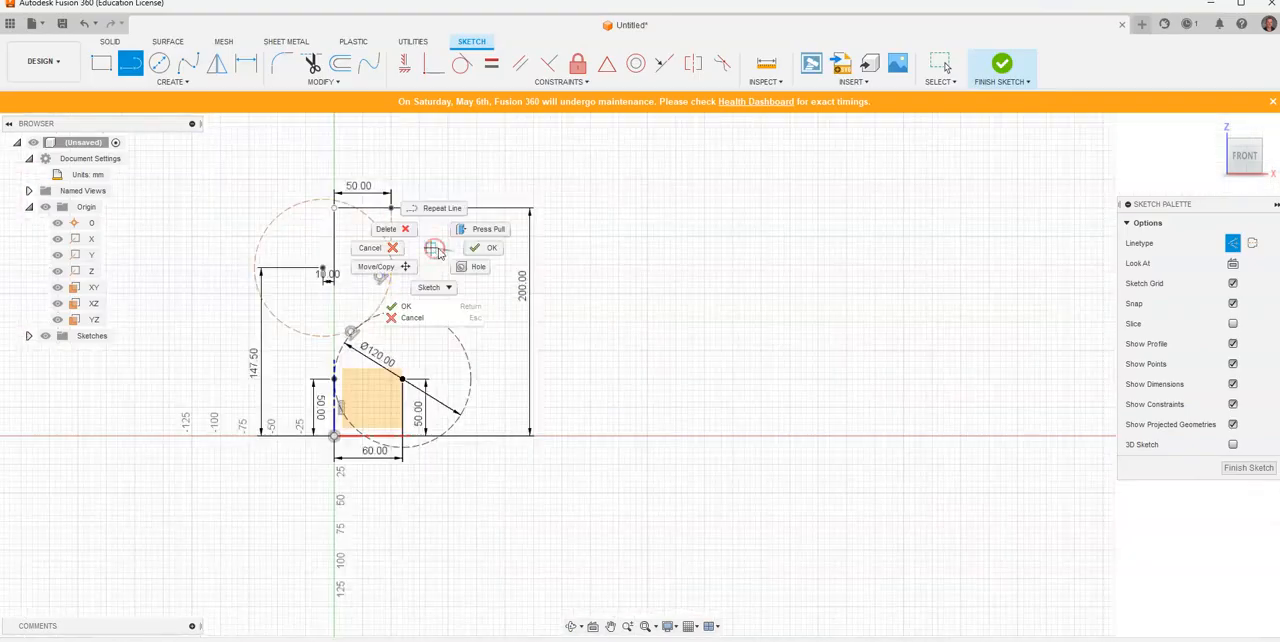
left_click(483, 255)
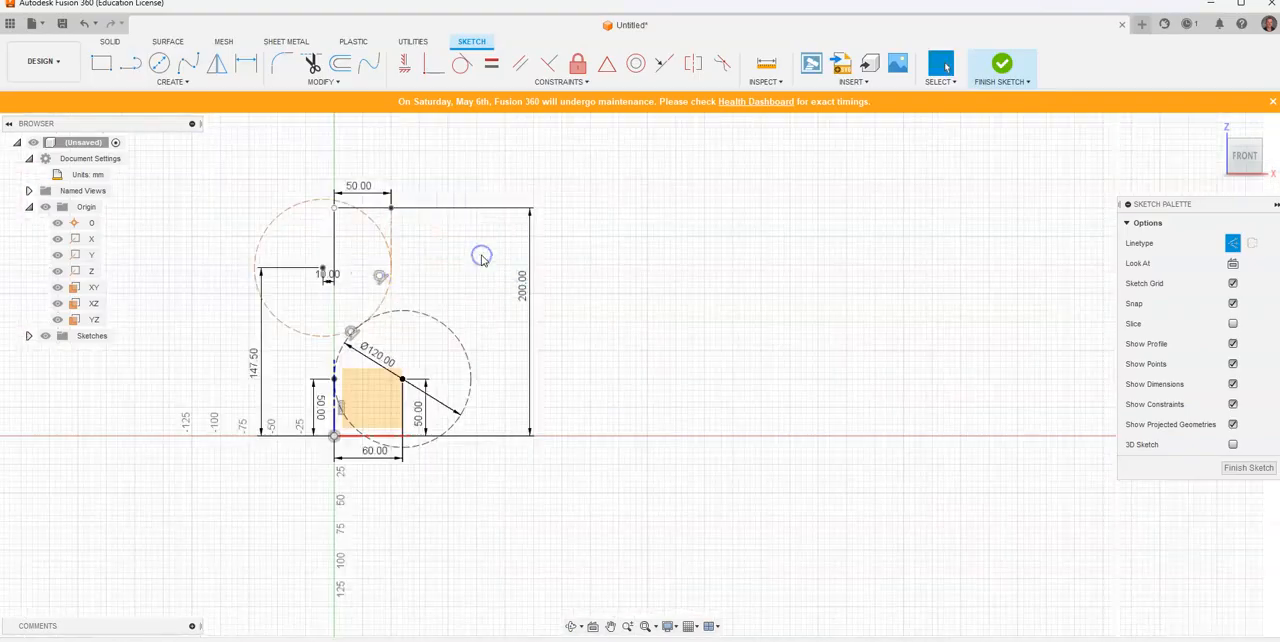
Step: Trim the unneeded parts of both construction circles, keeping only the S-curve arcs that join the lower and upper vertical lines
left_click(313, 66)
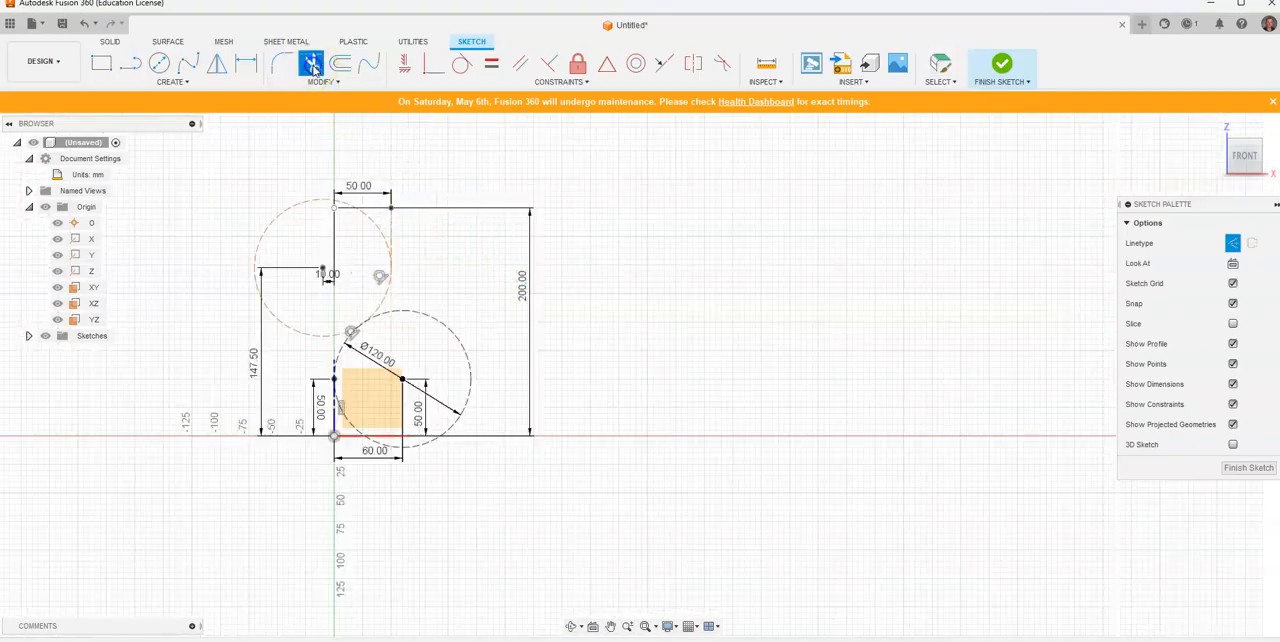
left_click(371, 222)
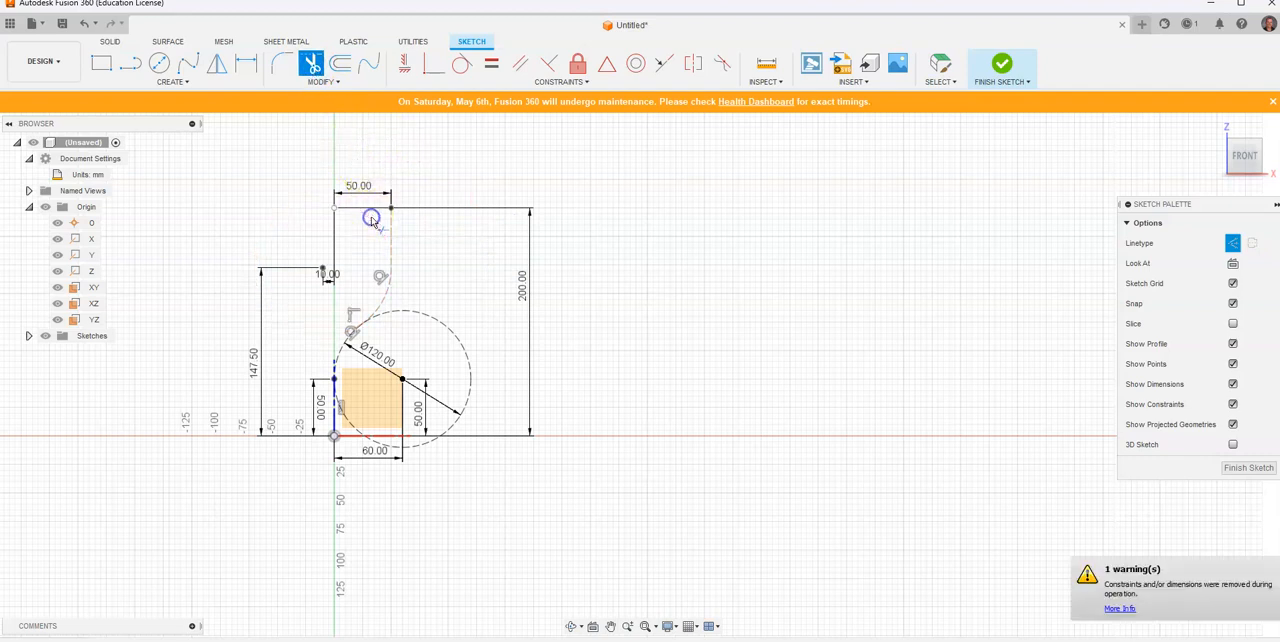
left_click(440, 327)
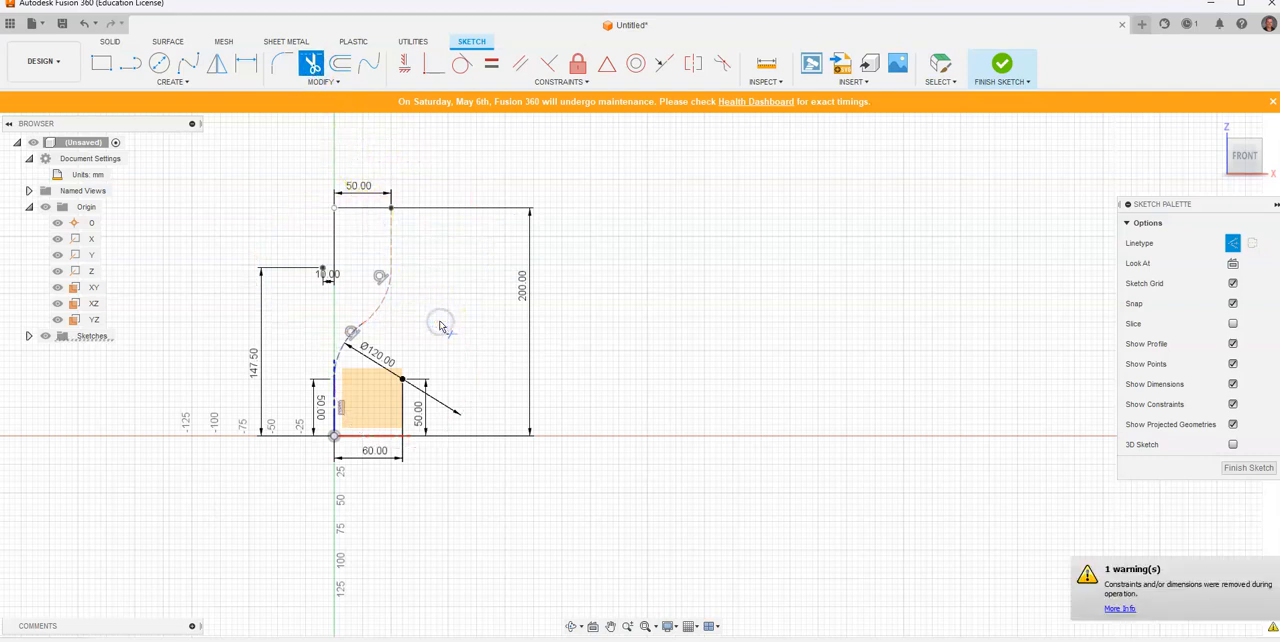
scroll(336, 350, "down", 1)
scroll(378, 295, "up", 1)
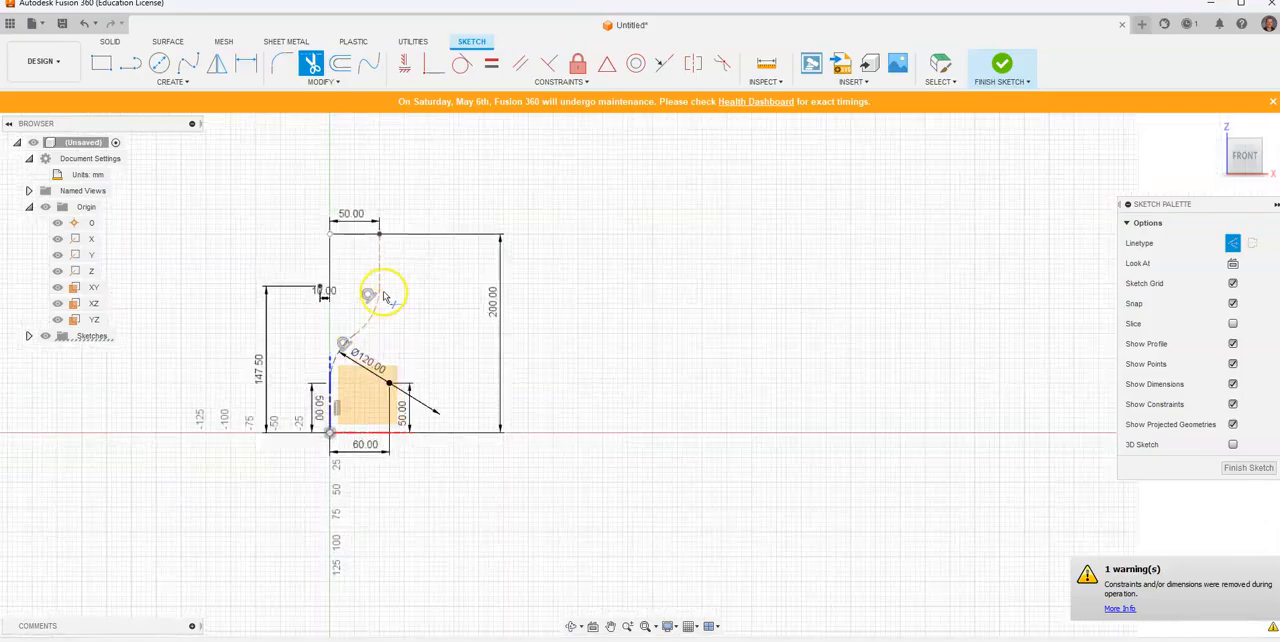
left_click(379, 317)
left_click(341, 348)
left_click(375, 280)
left_click(337, 408)
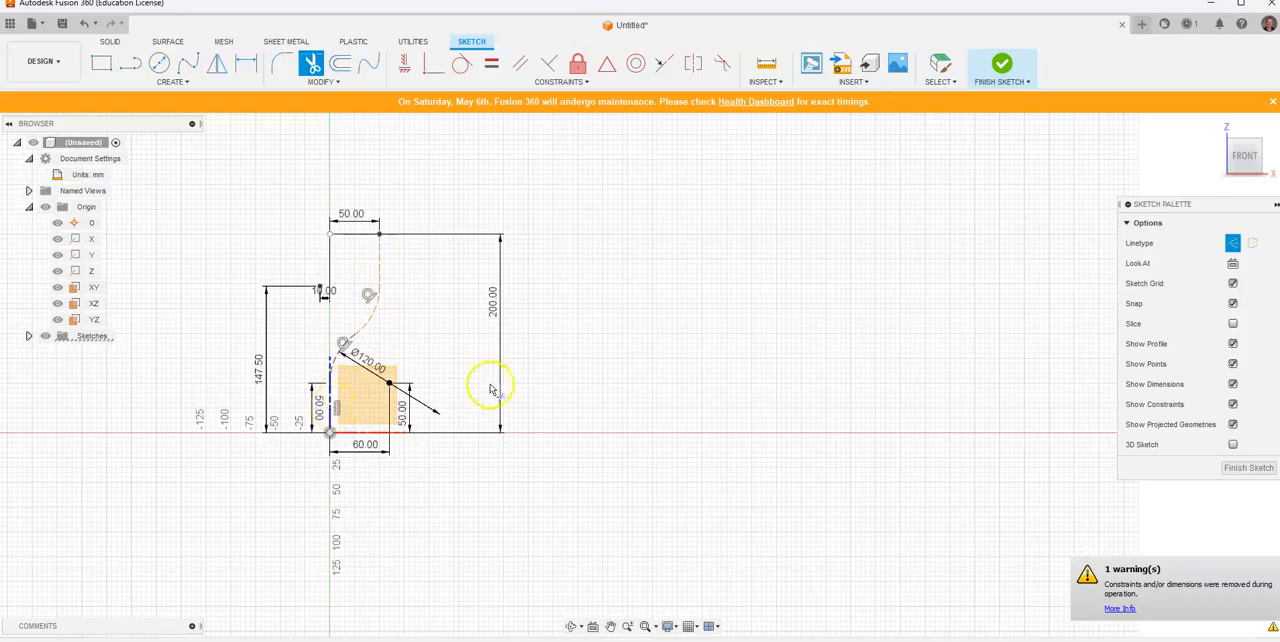
key("alt+Tab")
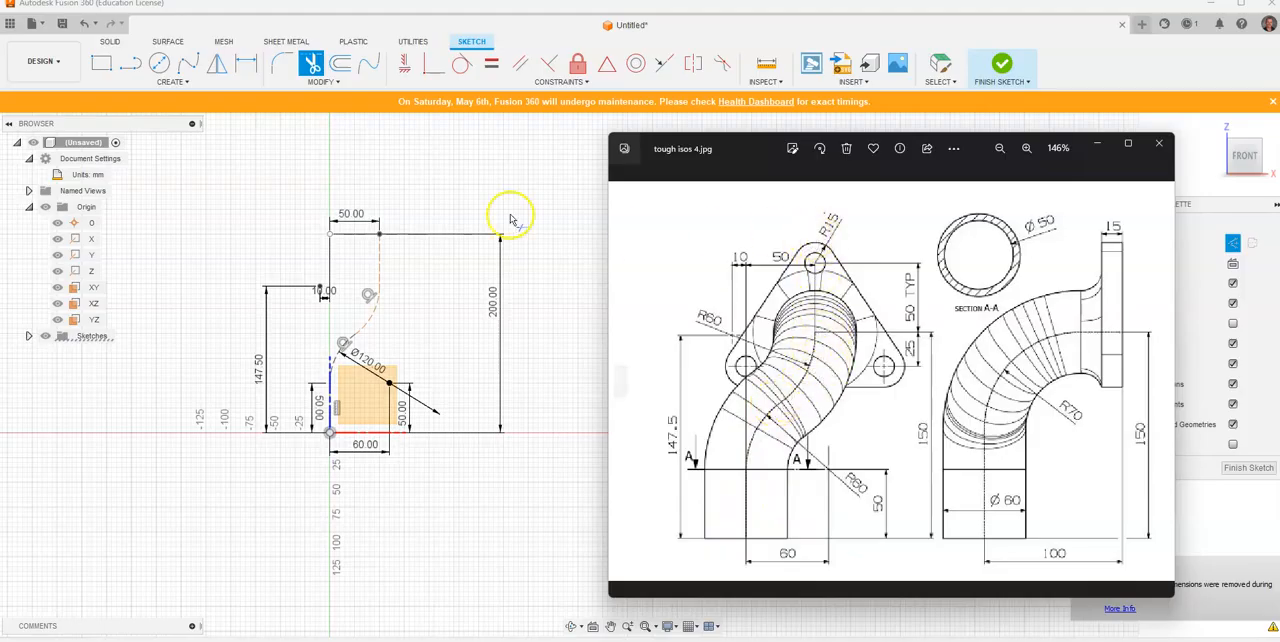
left_click(500, 177)
right_click(595, 174)
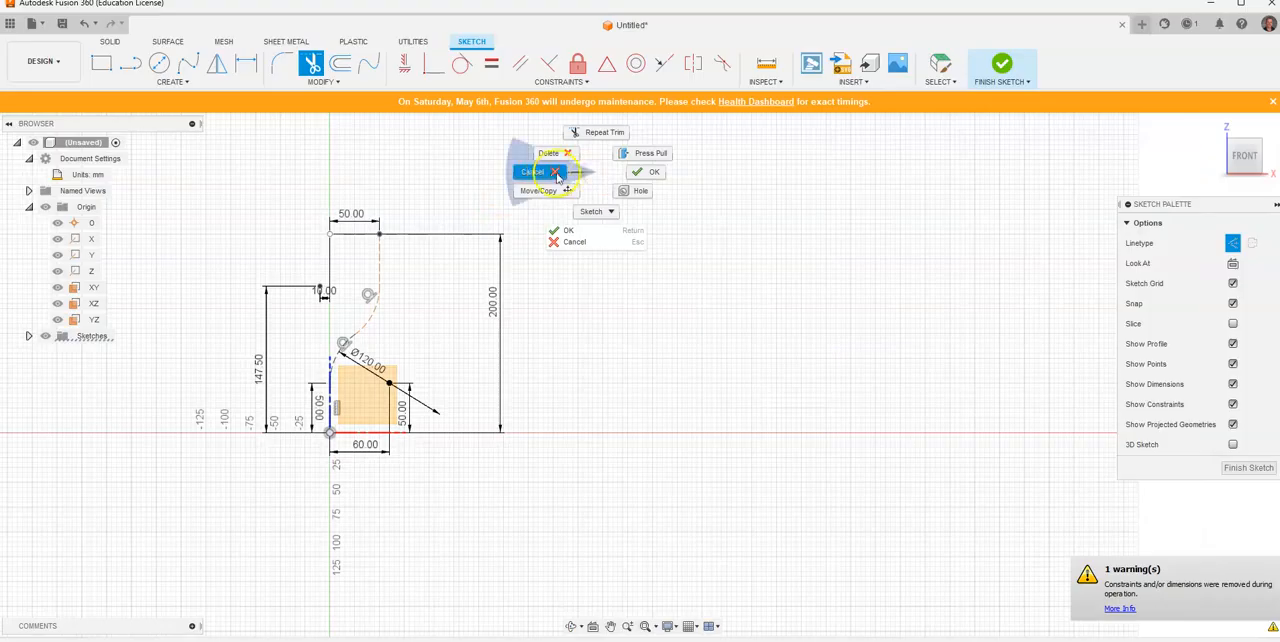
left_click(548, 172)
Step: Select the S-shaped centreline's lines and arcs and convert them from construction to normal geometry
mouse_move(301, 216)
middle_mouse_down()
mouse_move(449, 274)
mouse_move(380, 257)
middle_mouse_up()
left_click_drag(443, 427, 280, 517)
left_click(1232, 290)
key("Escape")
left_click(816, 281)
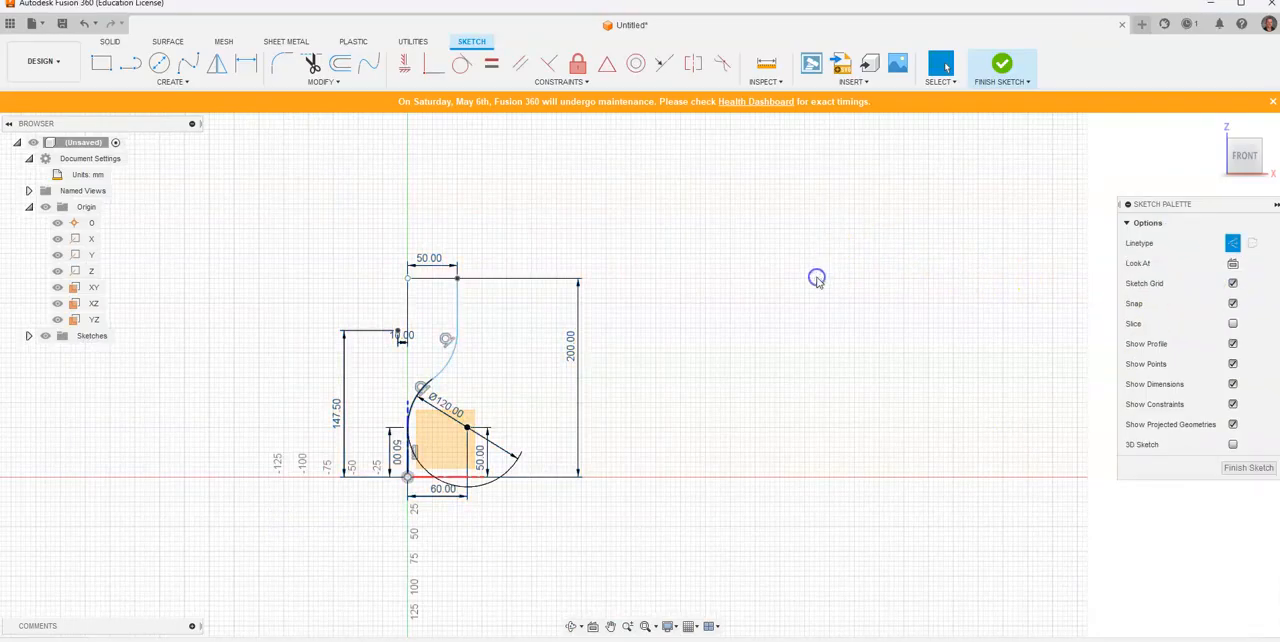
Step: Finish the front-view centreline sketch and show it in the isometric home view
left_click(1002, 64)
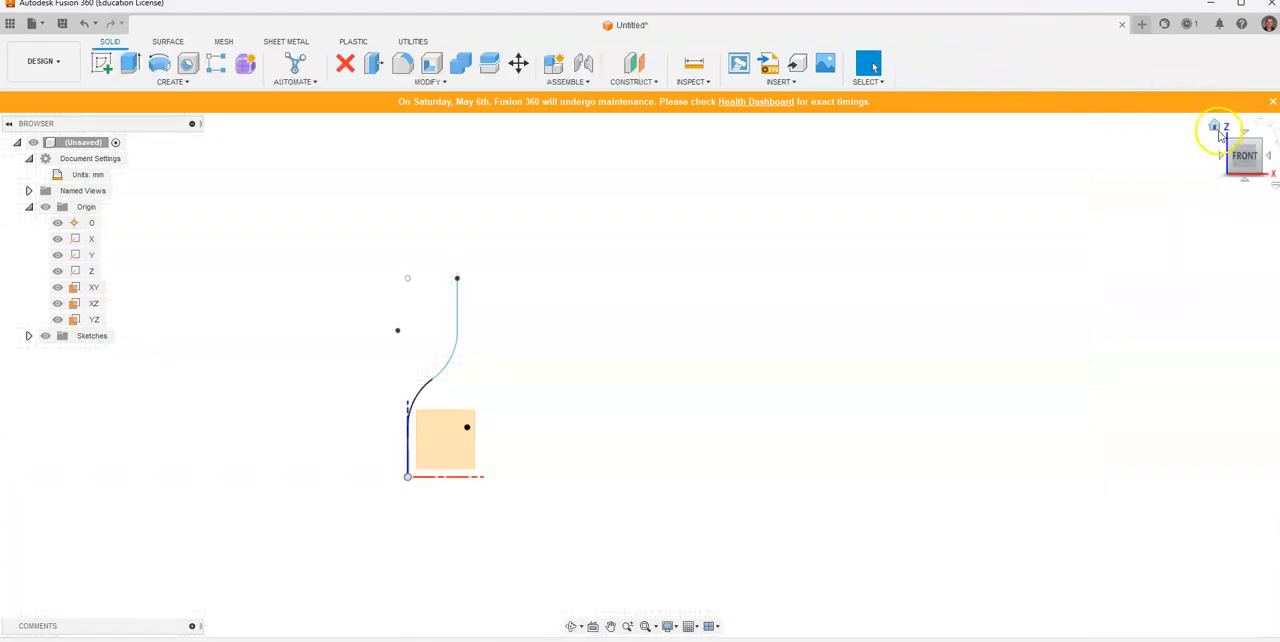
left_click(1221, 128)
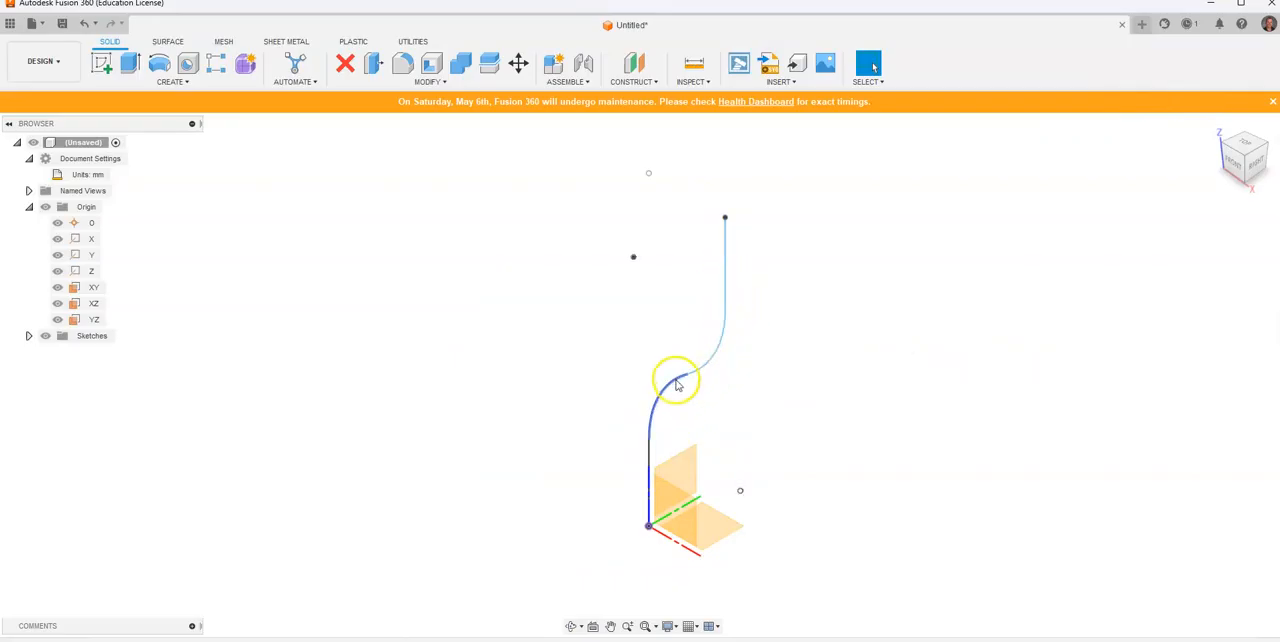
scroll(714, 420, "down", 3)
mouse_move(824, 393)
middle_mouse_down()
mouse_move(670, 385)
mouse_move(605, 360)
middle_mouse_up()
scroll(608, 380, "up", 1)
Step: Check the reference drawing, create a plane offset 50 mm from the YZ plane, and start a sketch on it
key("alt+Tab")
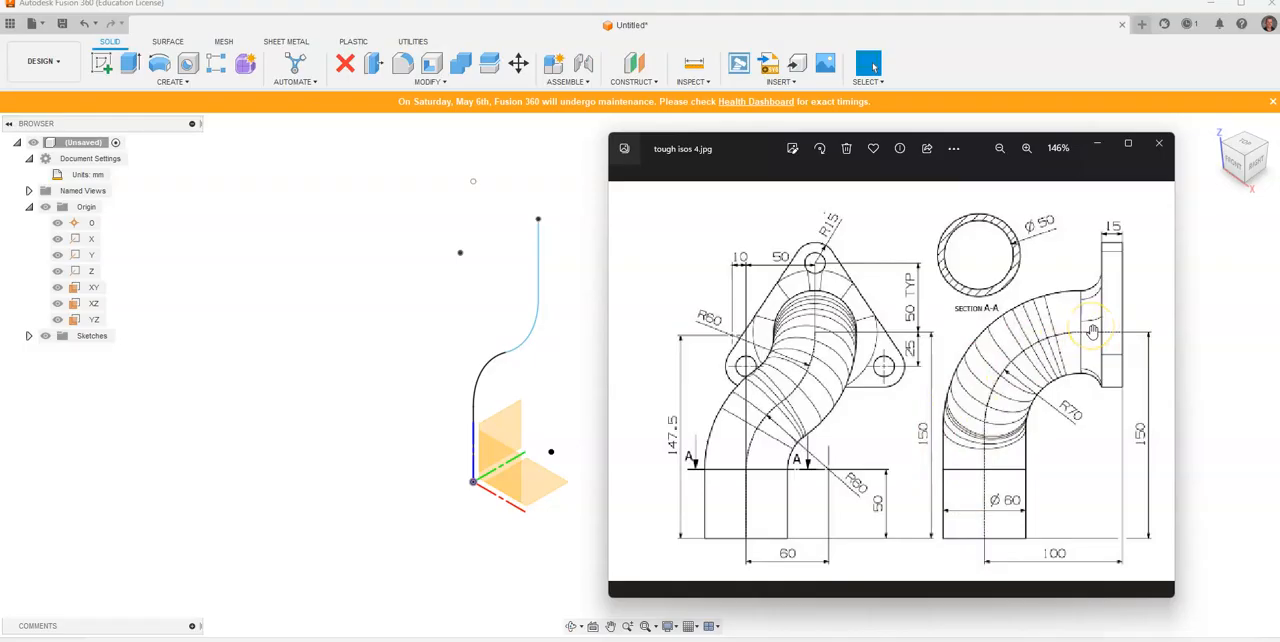
left_click(637, 66)
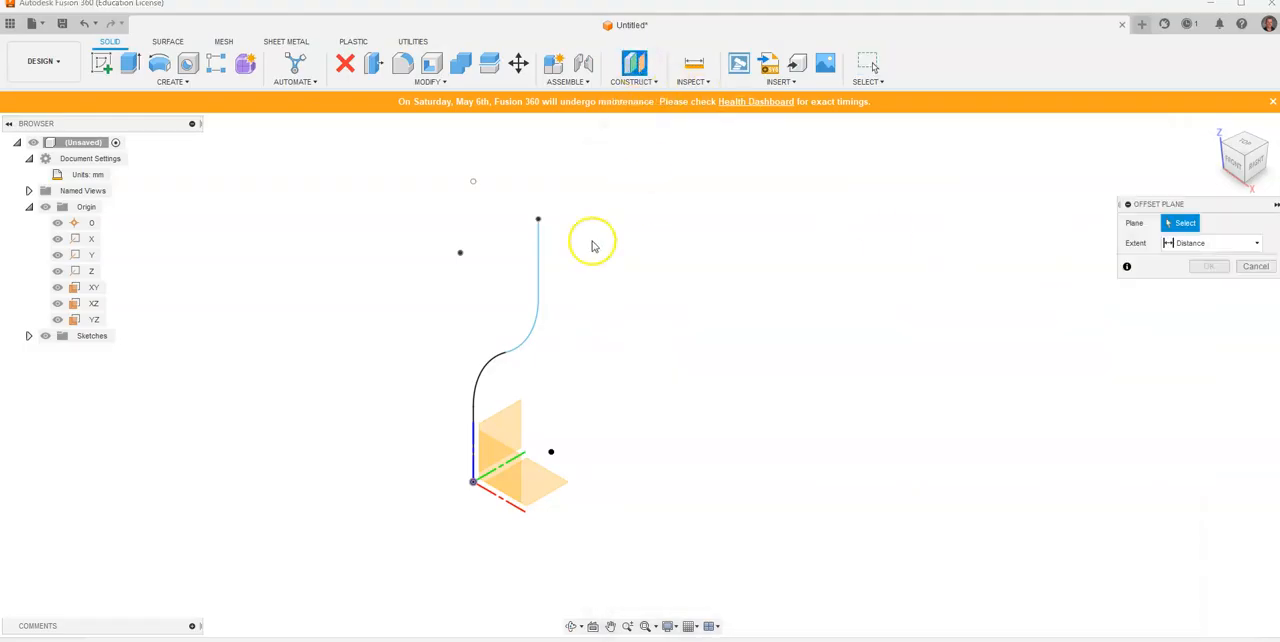
left_click(512, 425)
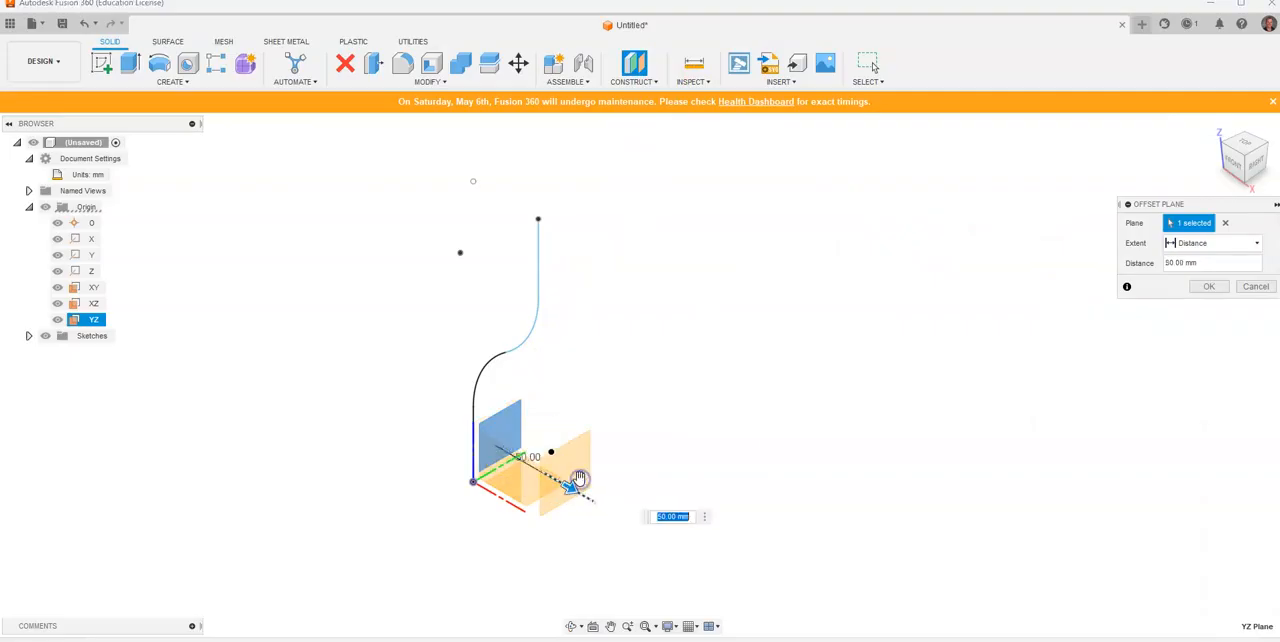
type("0")
key("Return")
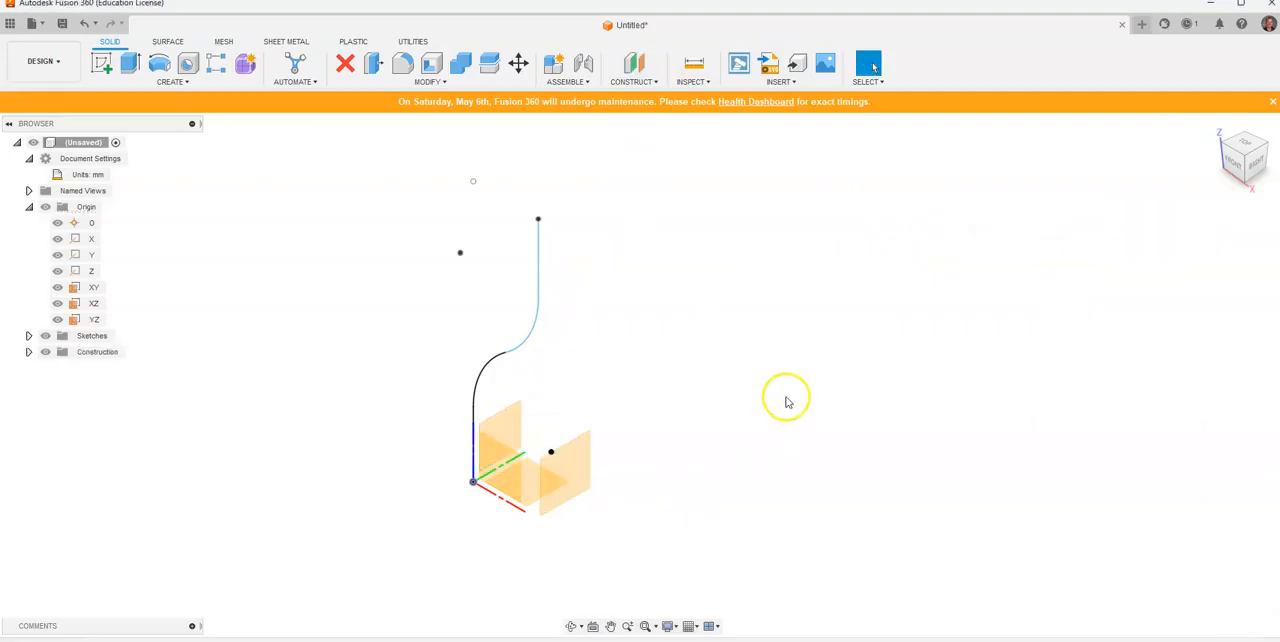
left_click(101, 63)
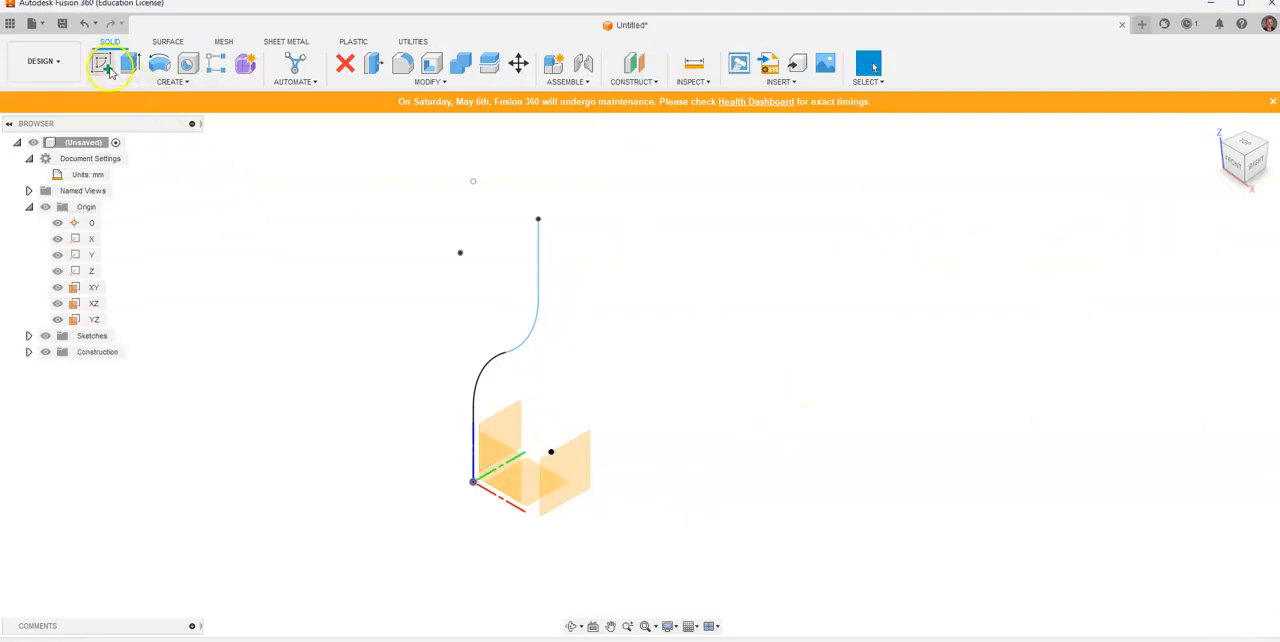
left_click(573, 484)
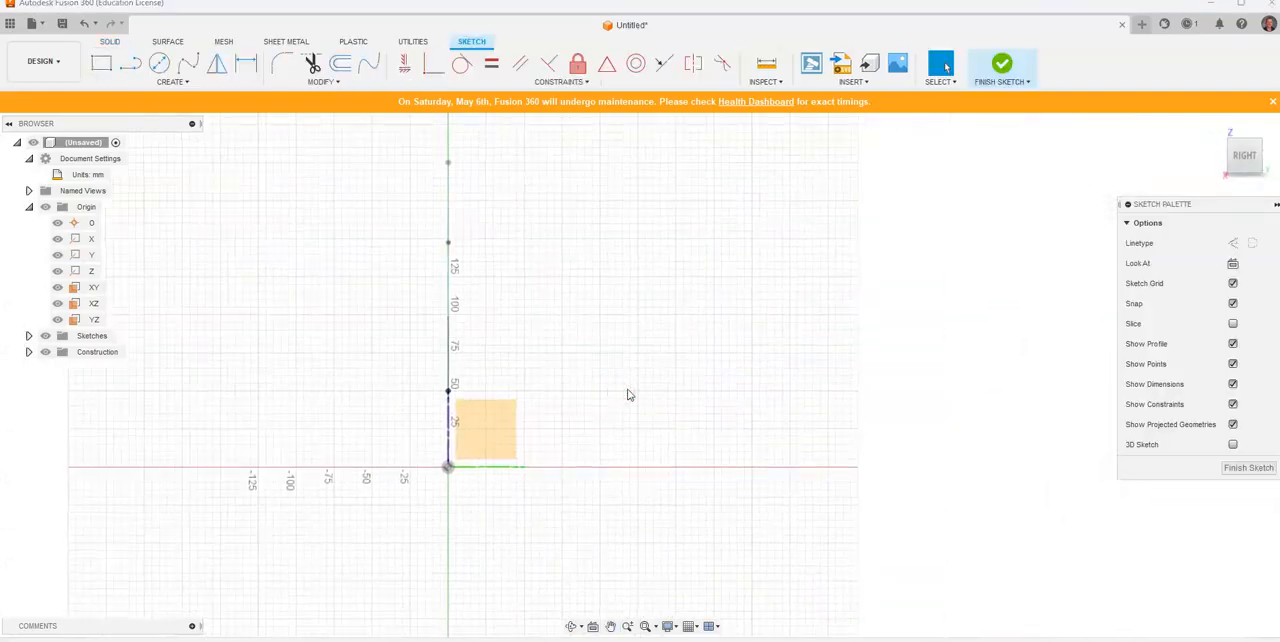
Step: Check the side view in the reference drawing and place a sketch point about 120 mm across and 145 mm above the origin
key("alt+Tab")
left_click_drag(1035, 375, 970, 357)
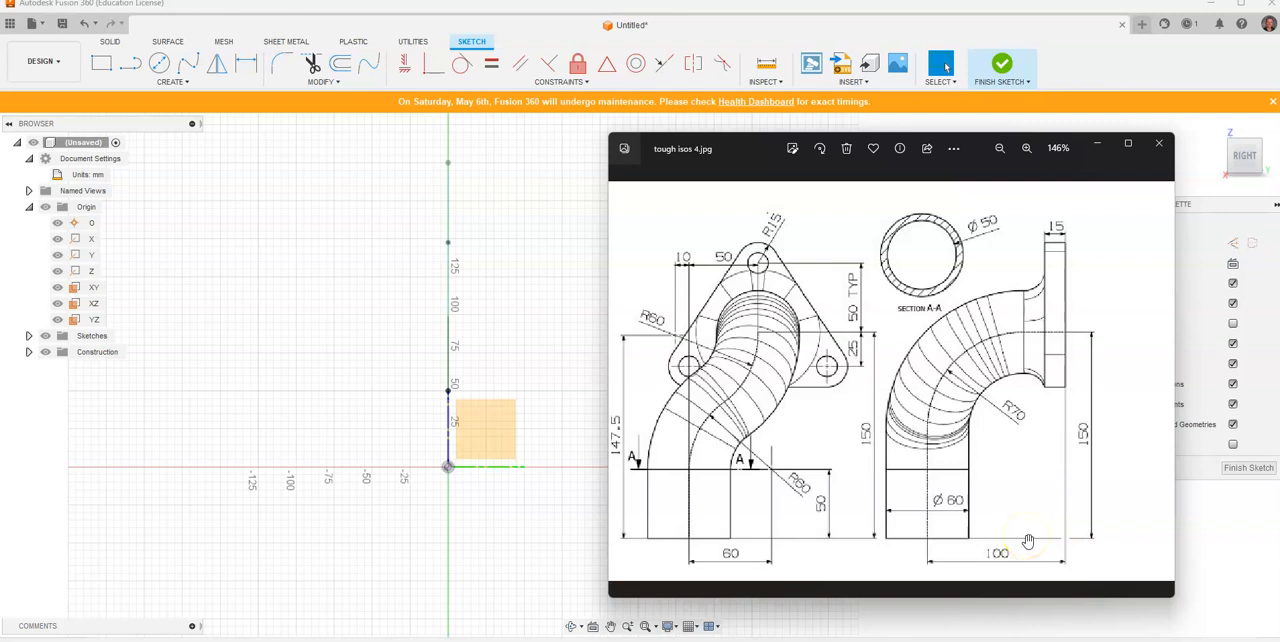
left_click(181, 83)
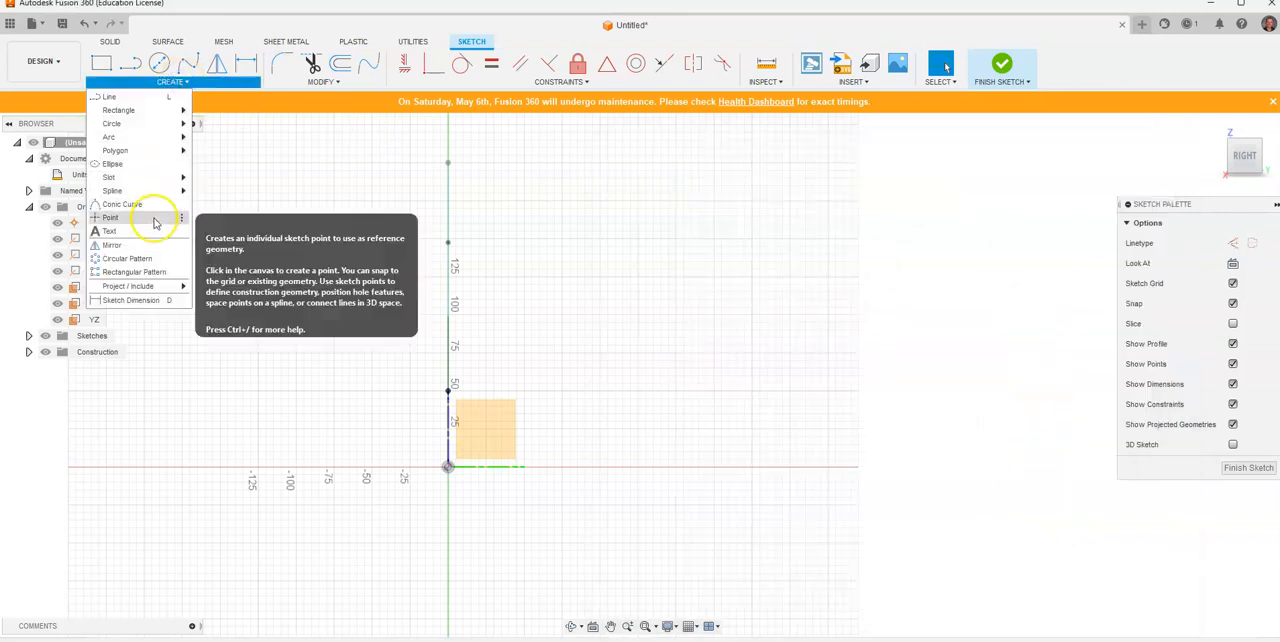
left_click(190, 218)
left_click(630, 248)
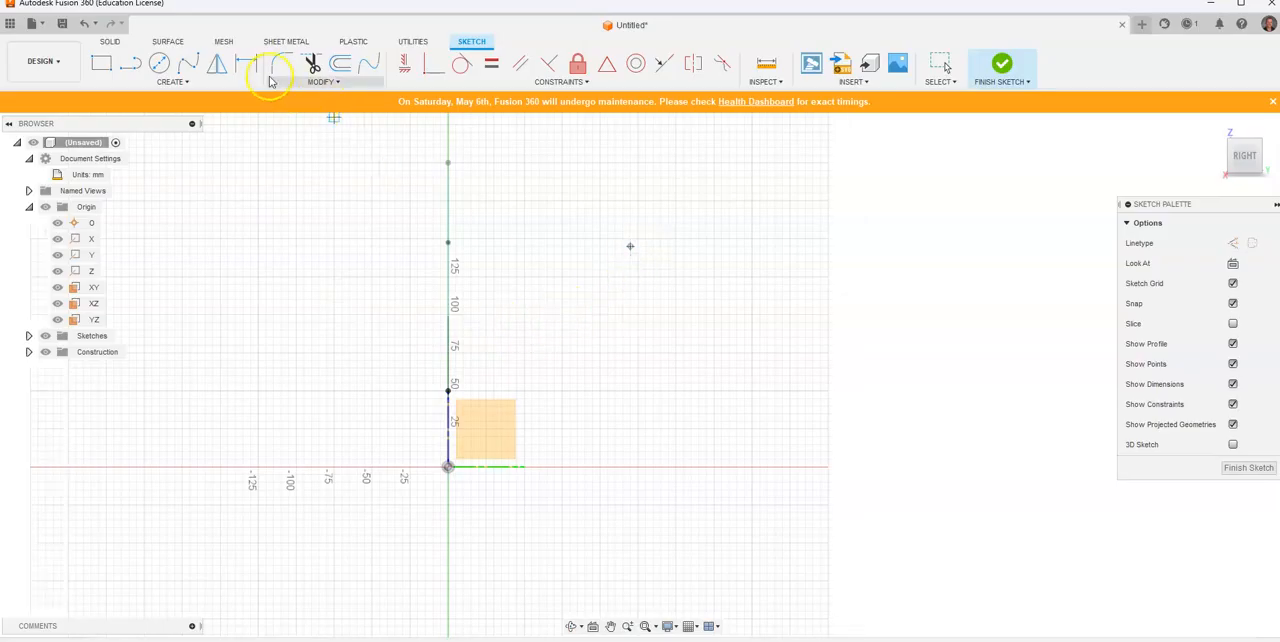
Step: Dimension the horizontal distance between the origin and the sketch point as 85 mm
left_click(246, 64)
left_click(449, 467)
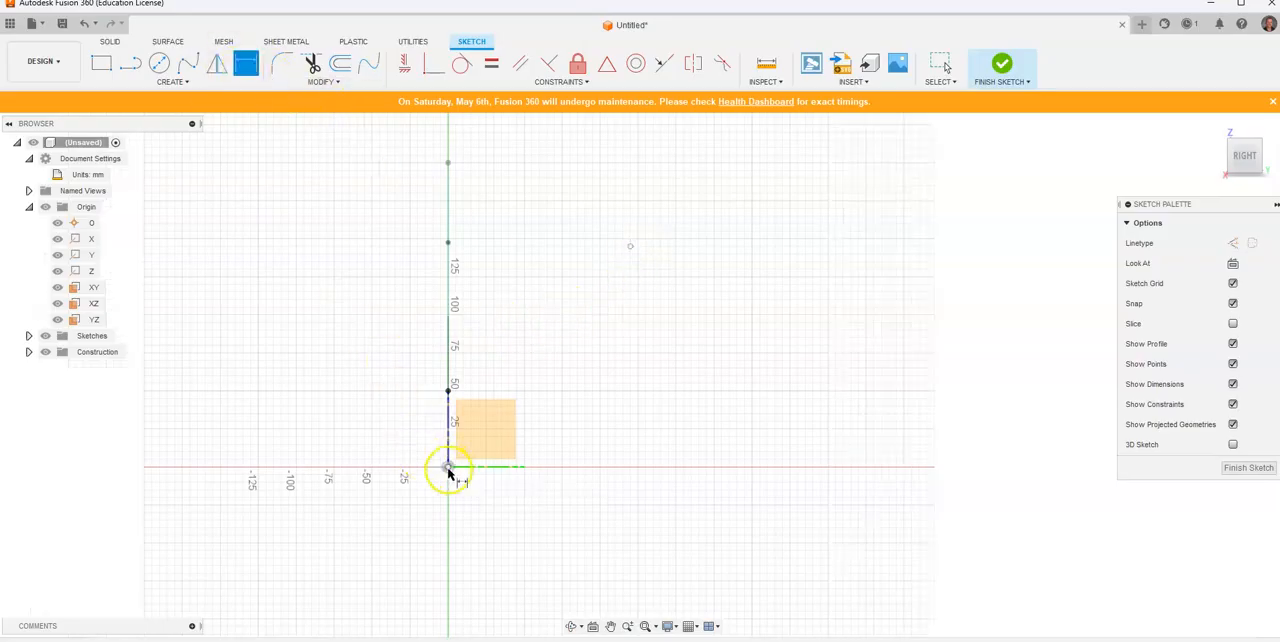
left_click(630, 247)
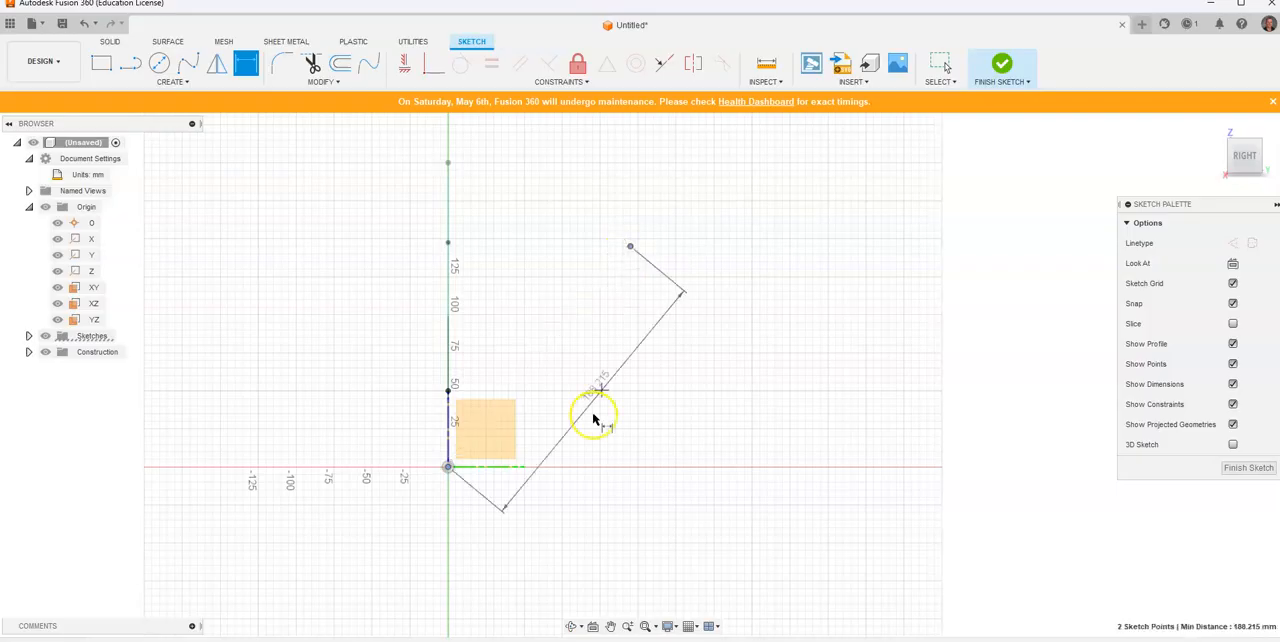
left_click(545, 508)
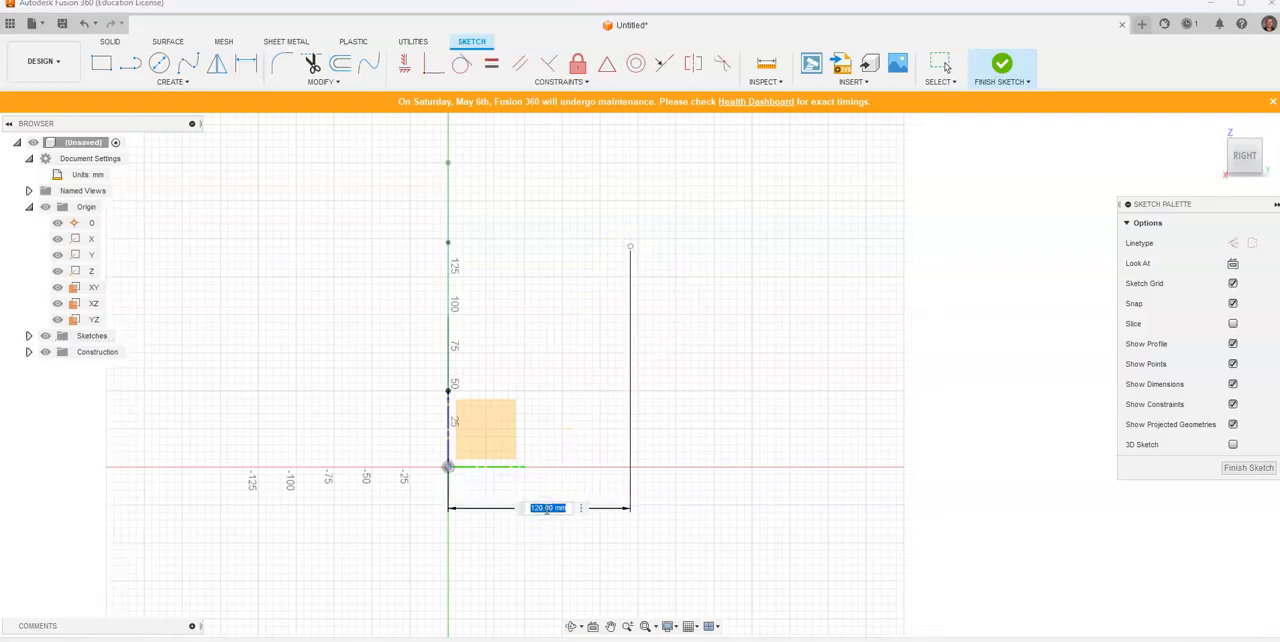
type("85")
key("Return")
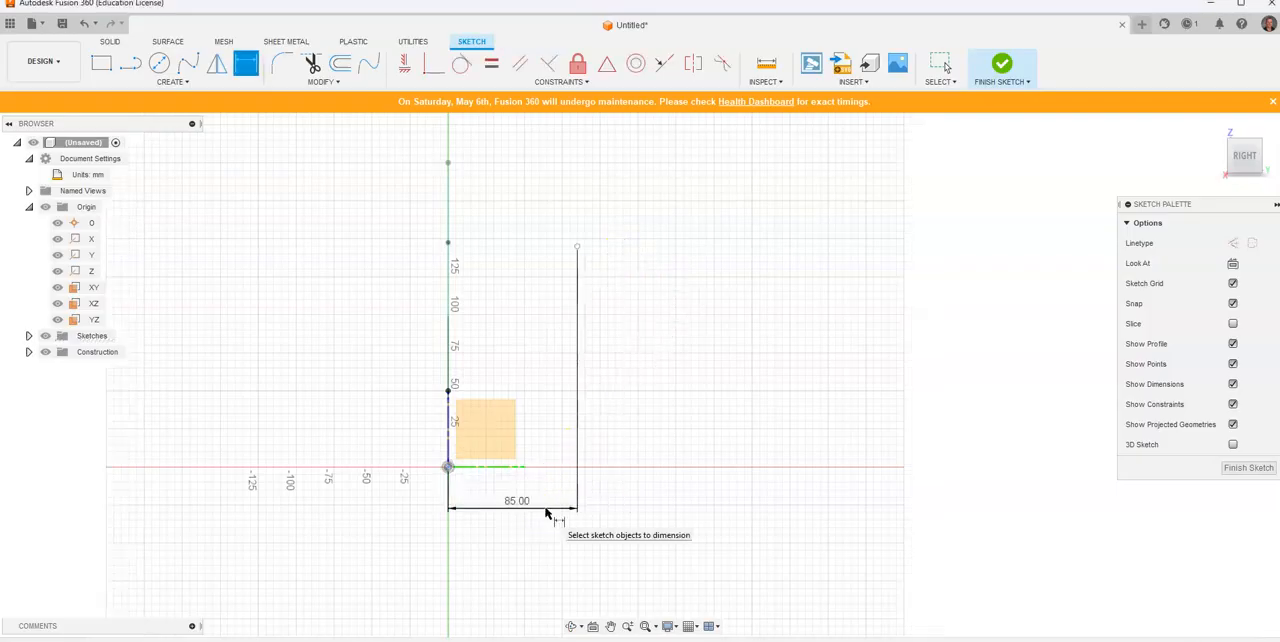
Step: Check the reference drawing and dimension the sketch point's vertical height above the origin as 150 mm
key("alt+Tab")
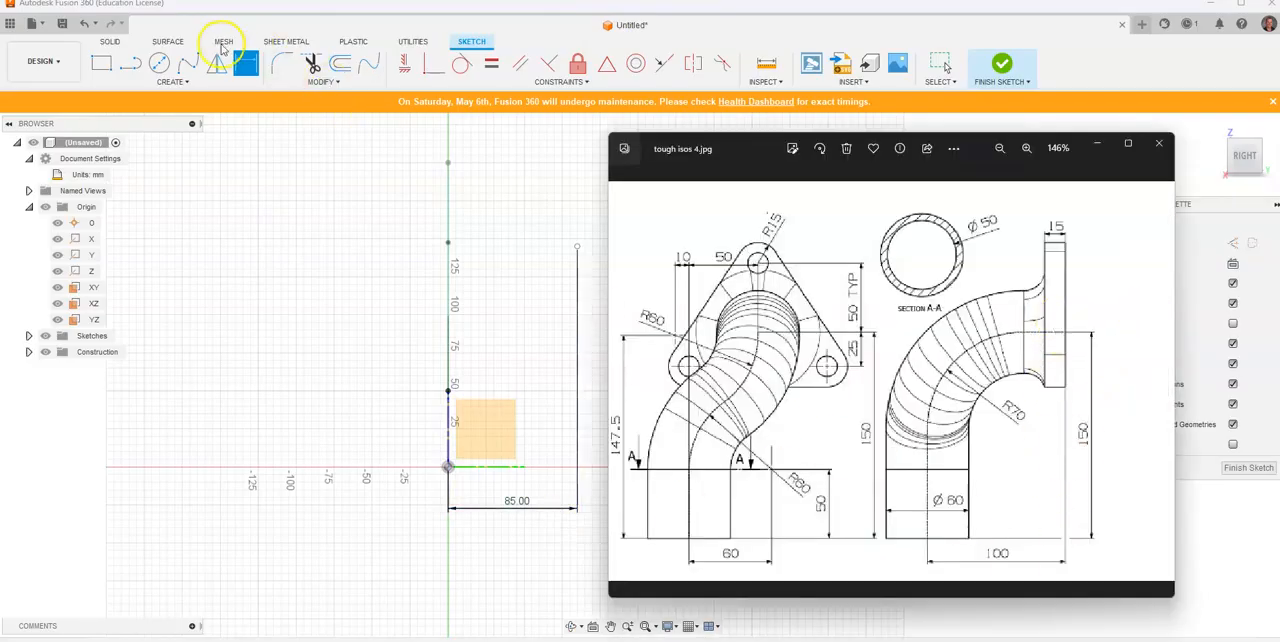
left_click(245, 63)
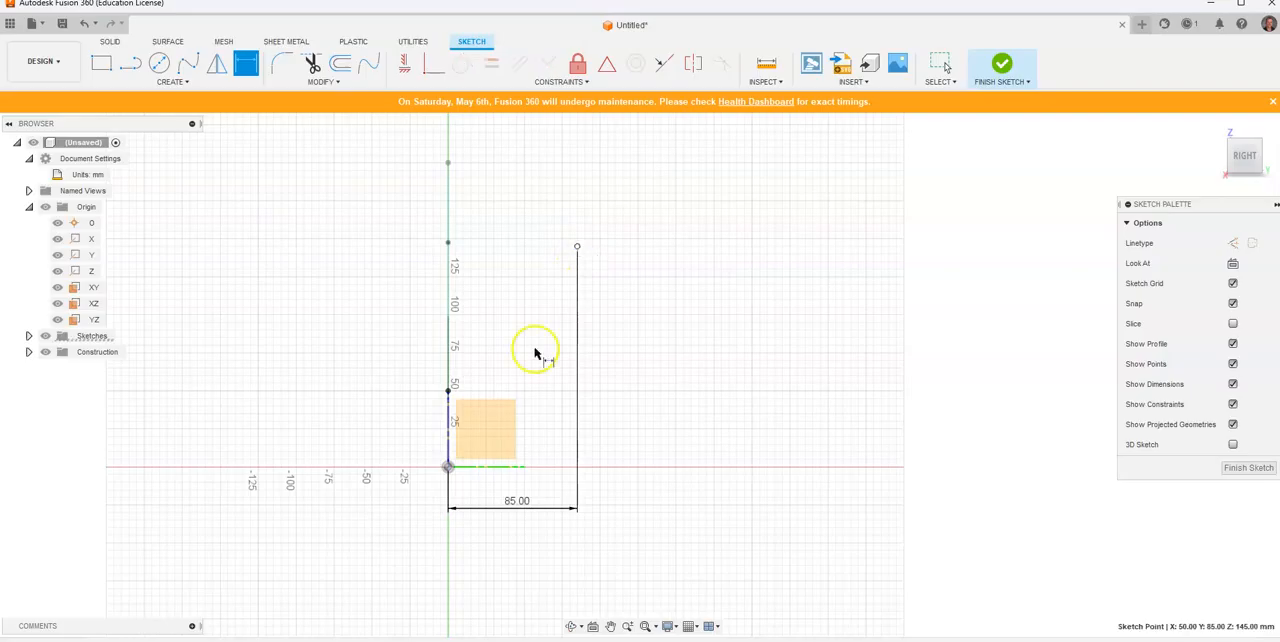
left_click(448, 466)
left_click(577, 246)
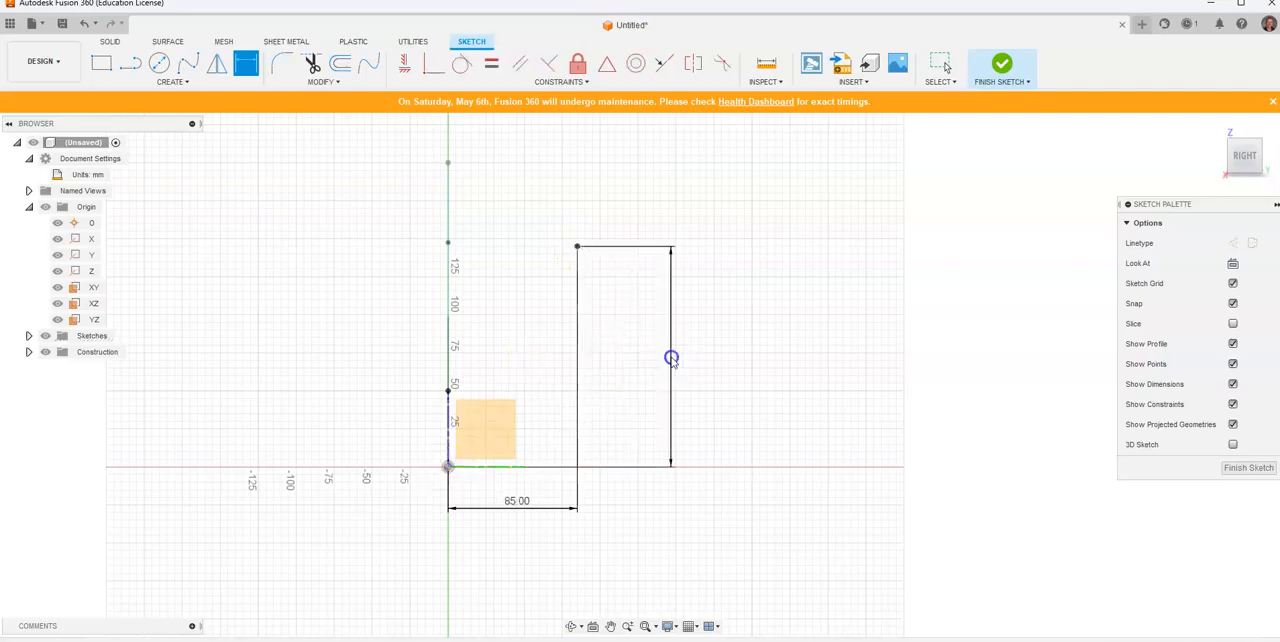
left_click(671, 357)
type("150")
key("Return")
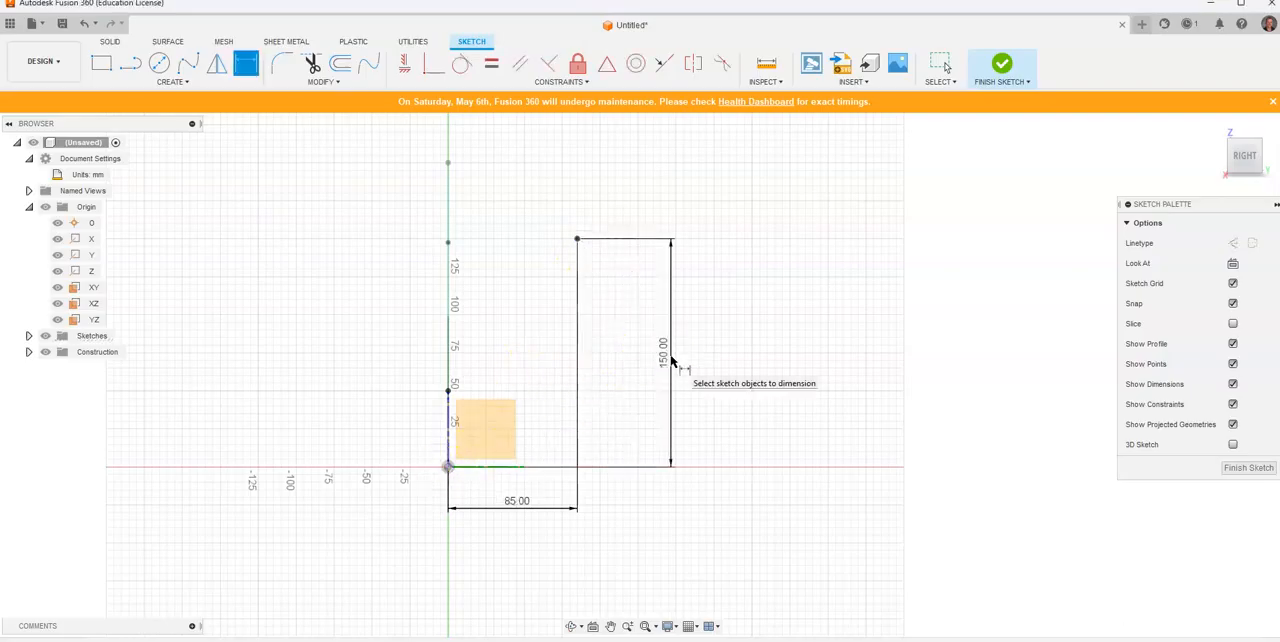
Step: Draw a horizontal construction line about 160 mm long from the sketch point past the vertical axis
left_click(1233, 243)
left_click(133, 70)
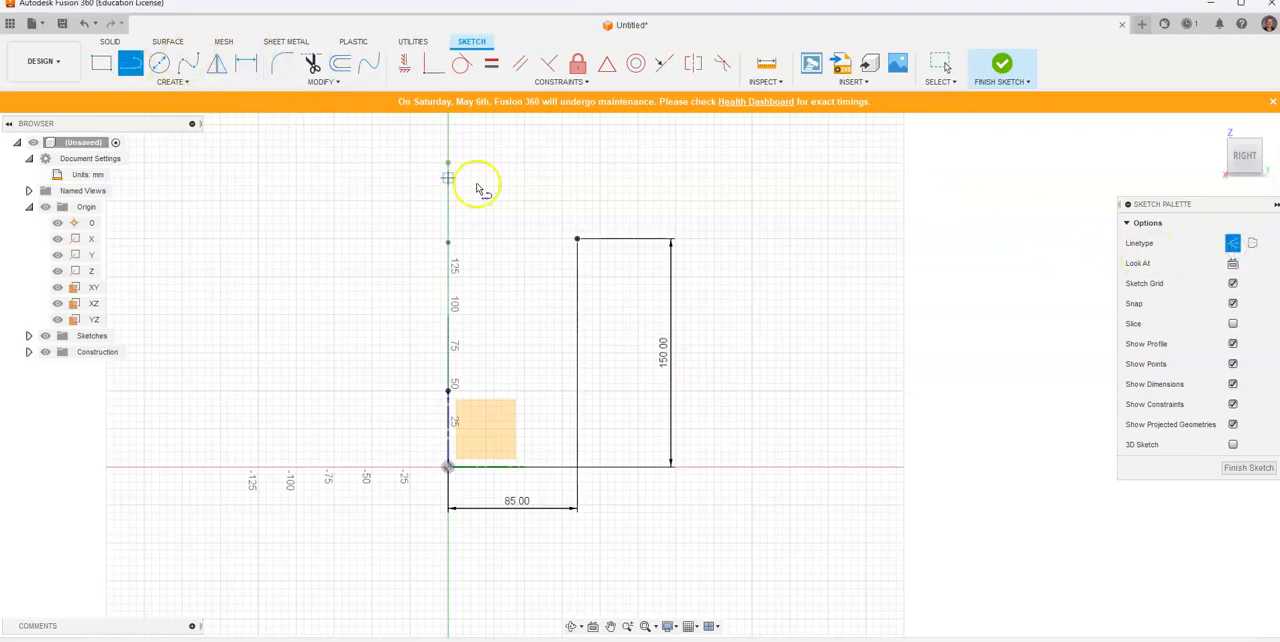
left_click(577, 240)
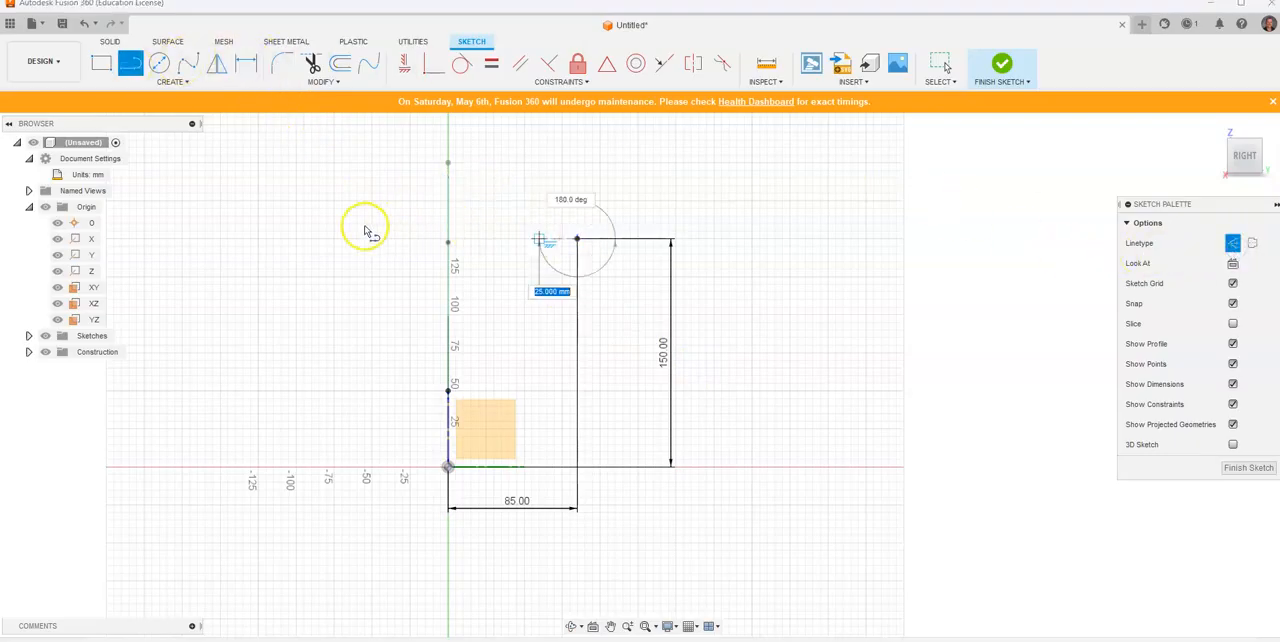
left_click(334, 236)
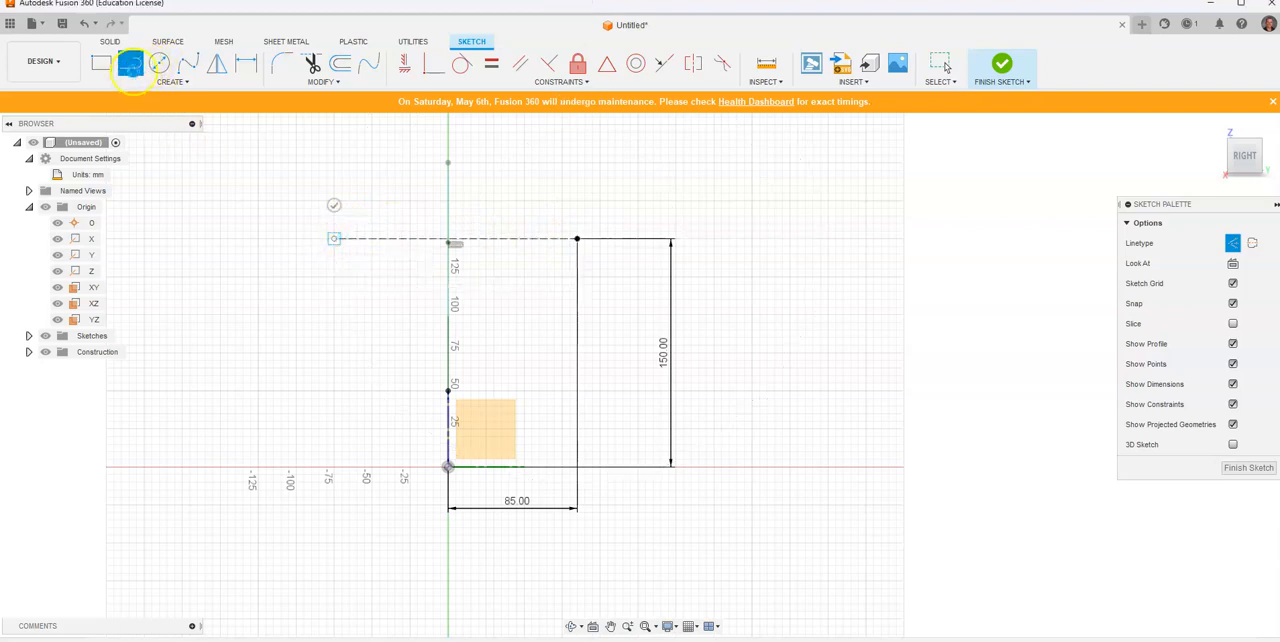
Step: Draw a vertical construction line 175 mm long upward from the origin, crossing the horizontal construction line
left_click(133, 72)
left_click(131, 66)
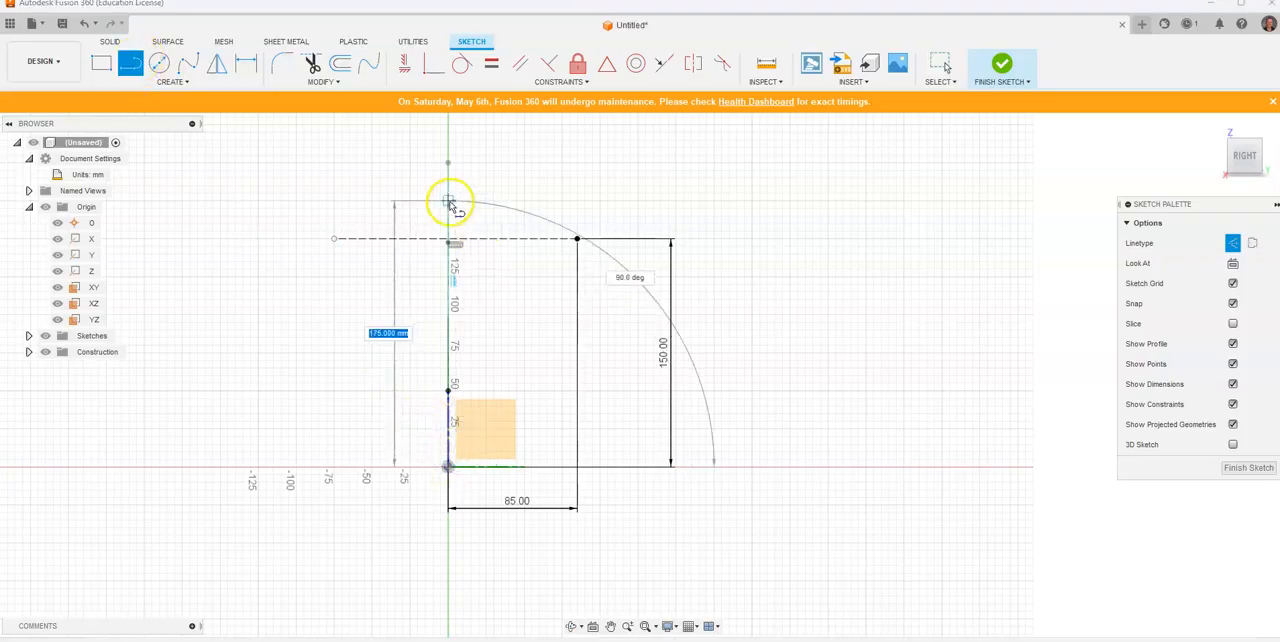
left_click(449, 201)
key("Escape")
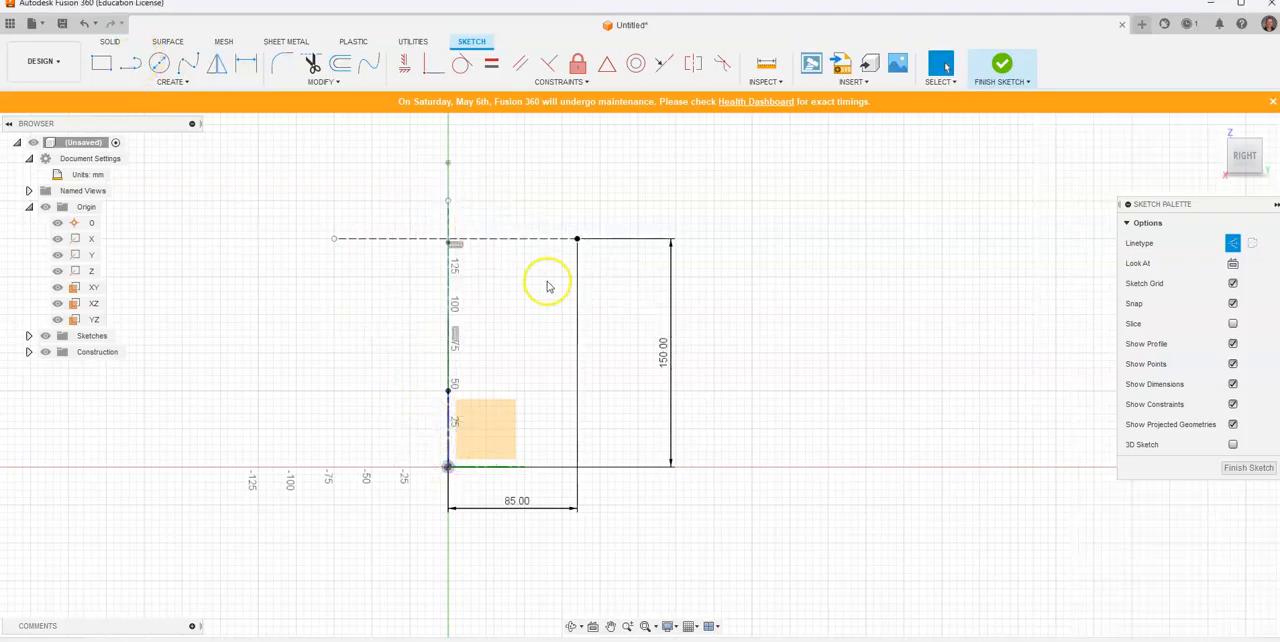
Step: Check the bend radius in the reference drawing and fillet the corner between the horizontal and vertical construction lines at 70 mm
key("alt+Tab")
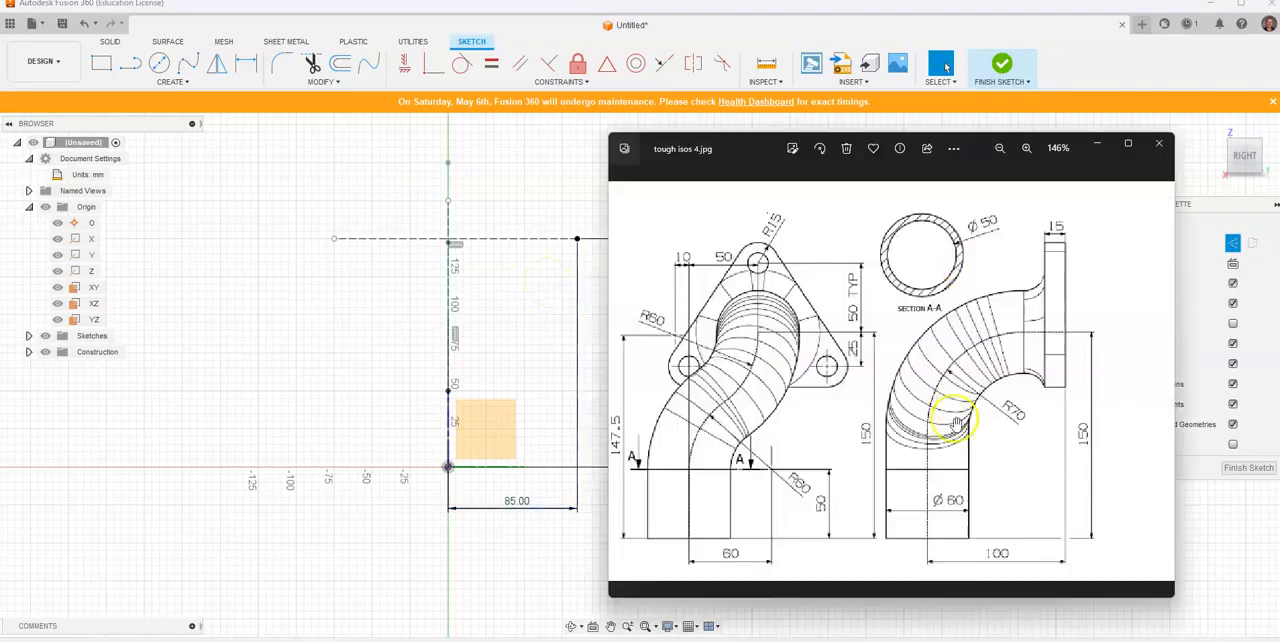
left_click(282, 65)
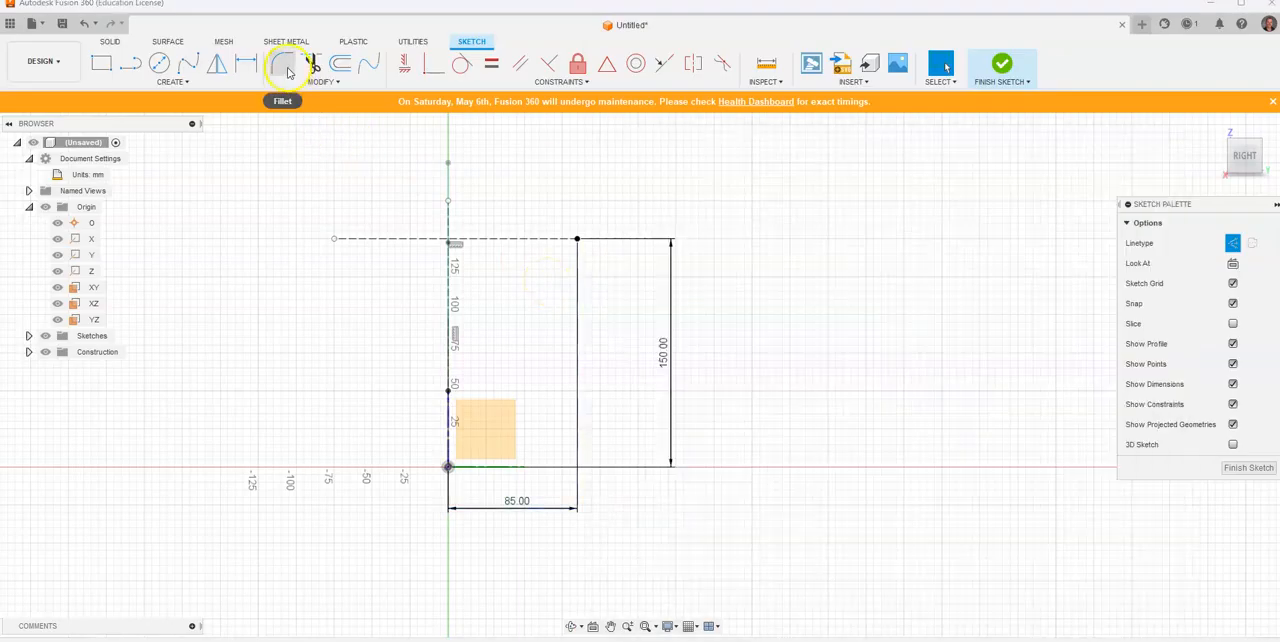
left_click(512, 240)
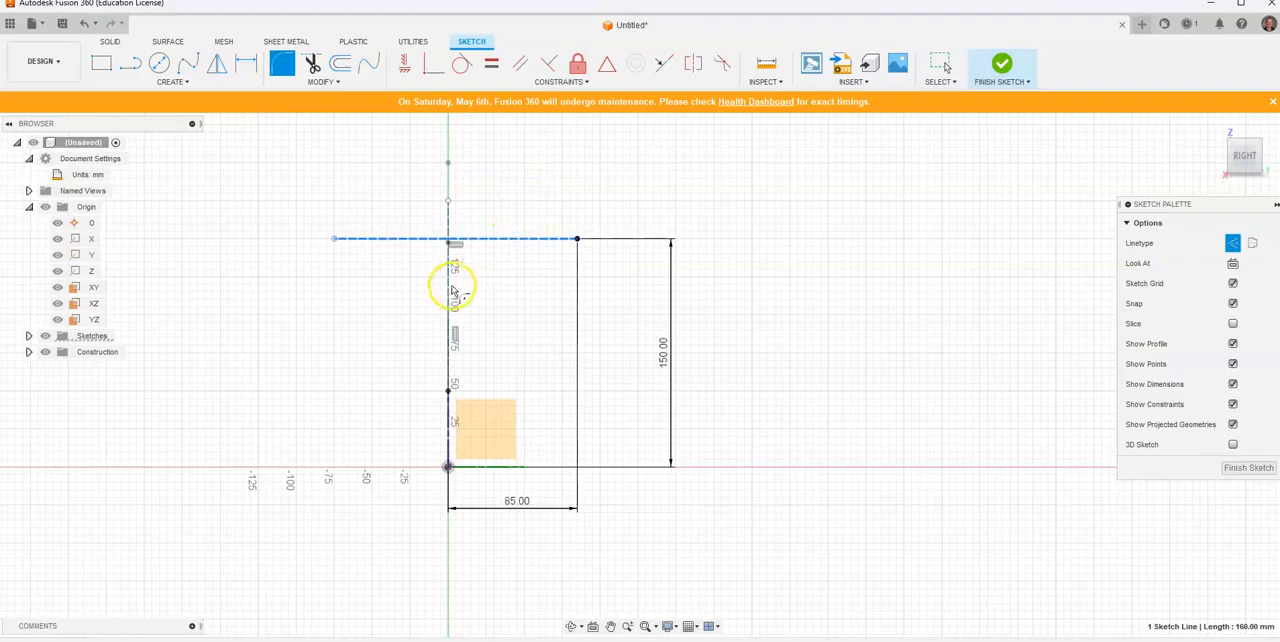
left_click(450, 288)
type("7")
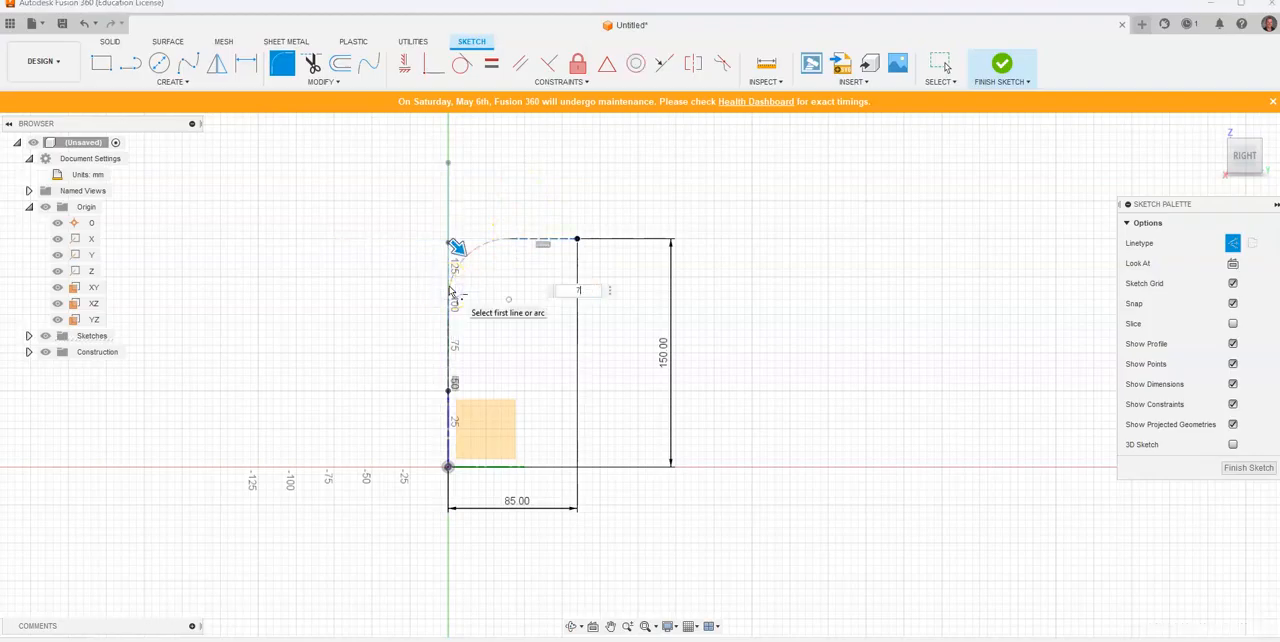
type("0")
key("Return")
key("Escape")
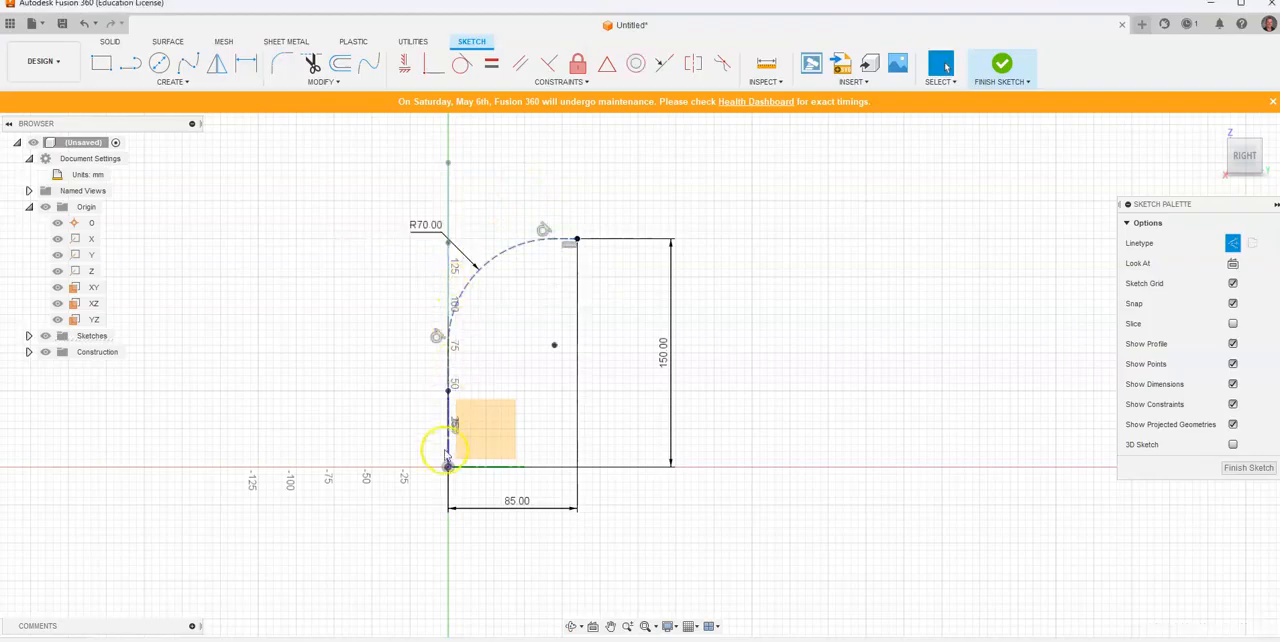
Step: Recheck the reference drawing, then select the whole side-view centreline and convert it from construction to normal geometry
key("alt+Tab")
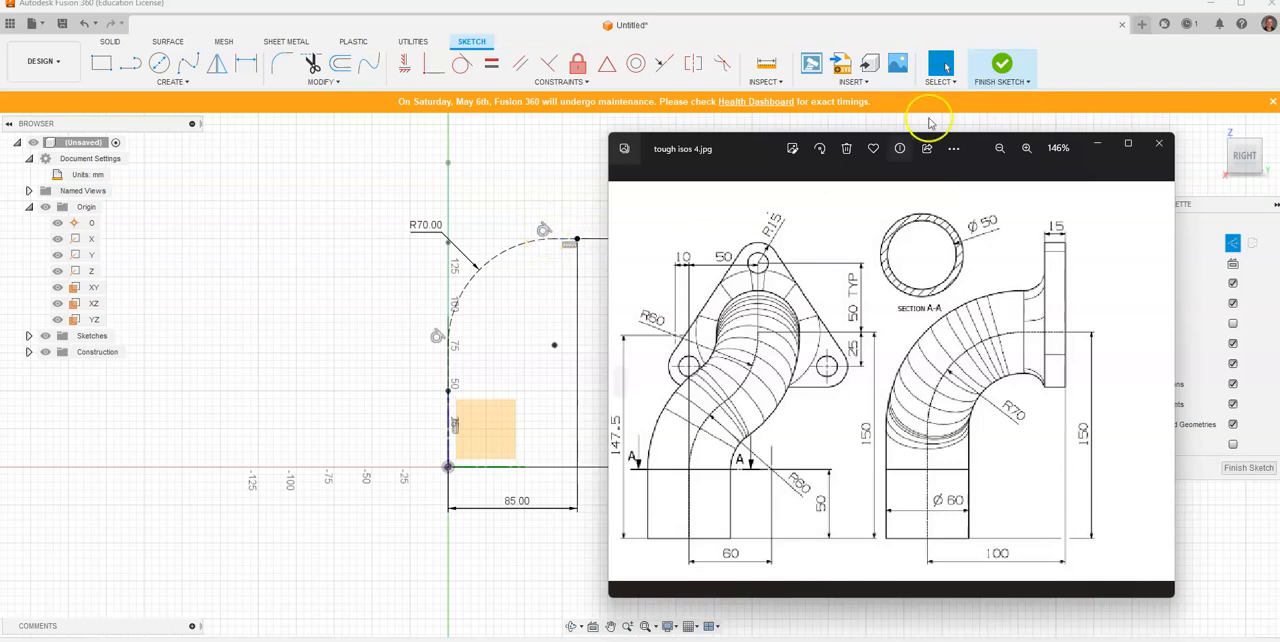
scroll(548, 160, "down", 1)
middle_click_drag(563, 167, 456, 201)
left_click_drag(573, 182, 286, 494)
left_click(1233, 289)
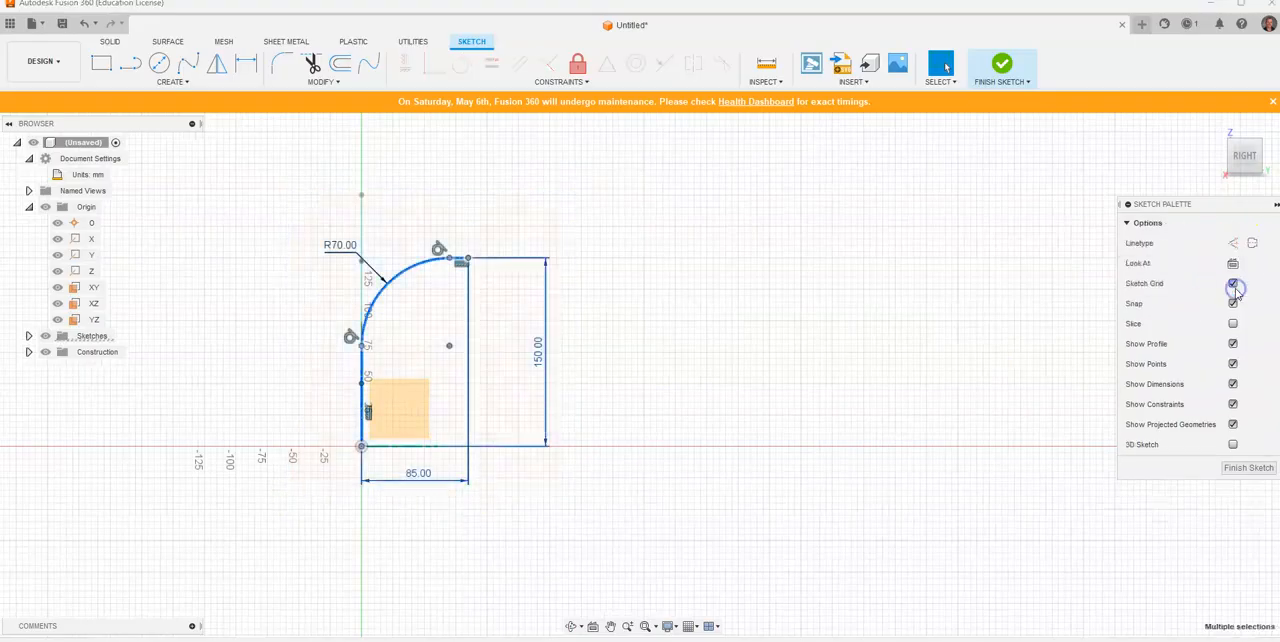
Step: Finish the side-view centreline sketch and show both centrelines in the isometric home view
left_click(1003, 66)
left_click(1215, 127)
left_click(1148, 253)
mouse_move(1057, 377)
middle_mouse_down("shift")
mouse_move(834, 391)
mouse_move(714, 354)
middle_mouse_up("shift")
Step: Expand the construction folder and make the offset plane visible to compare the two centreline sketches with their planes
left_click(477, 422)
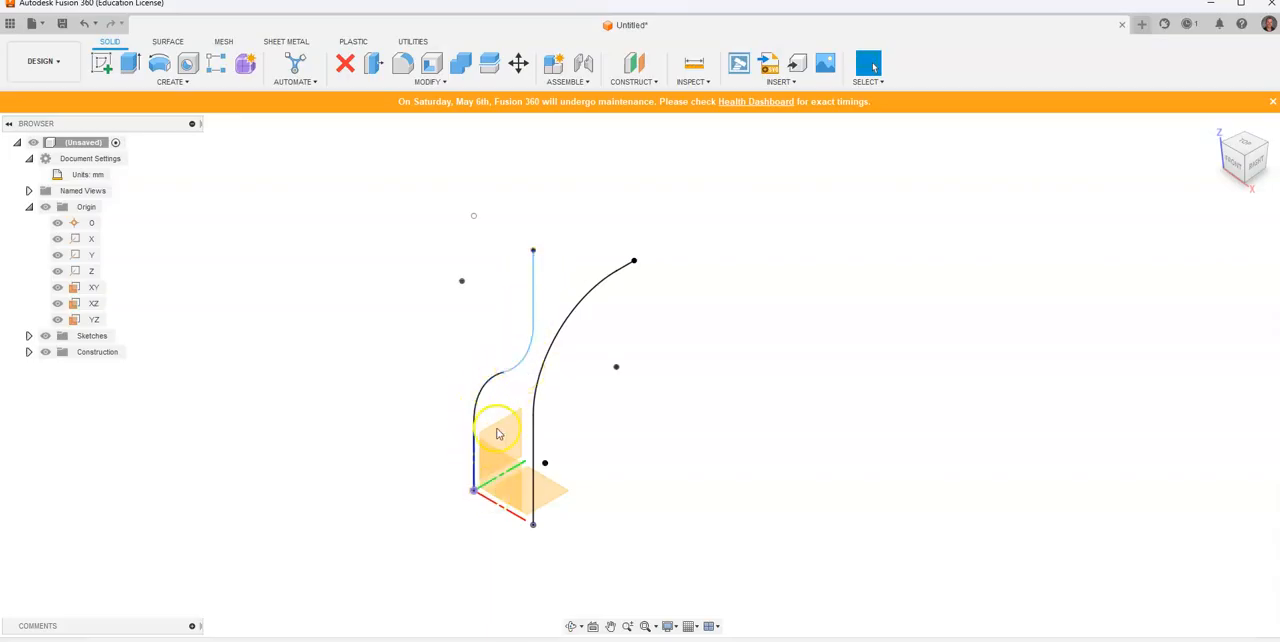
left_click(503, 473)
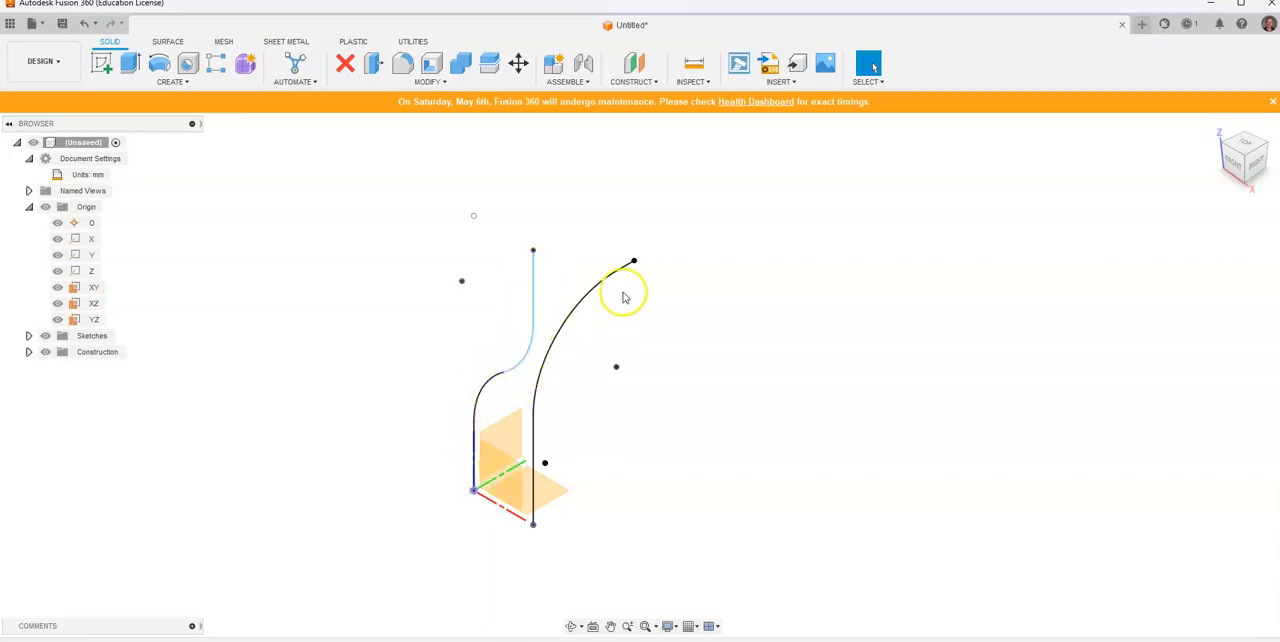
left_click(28, 352)
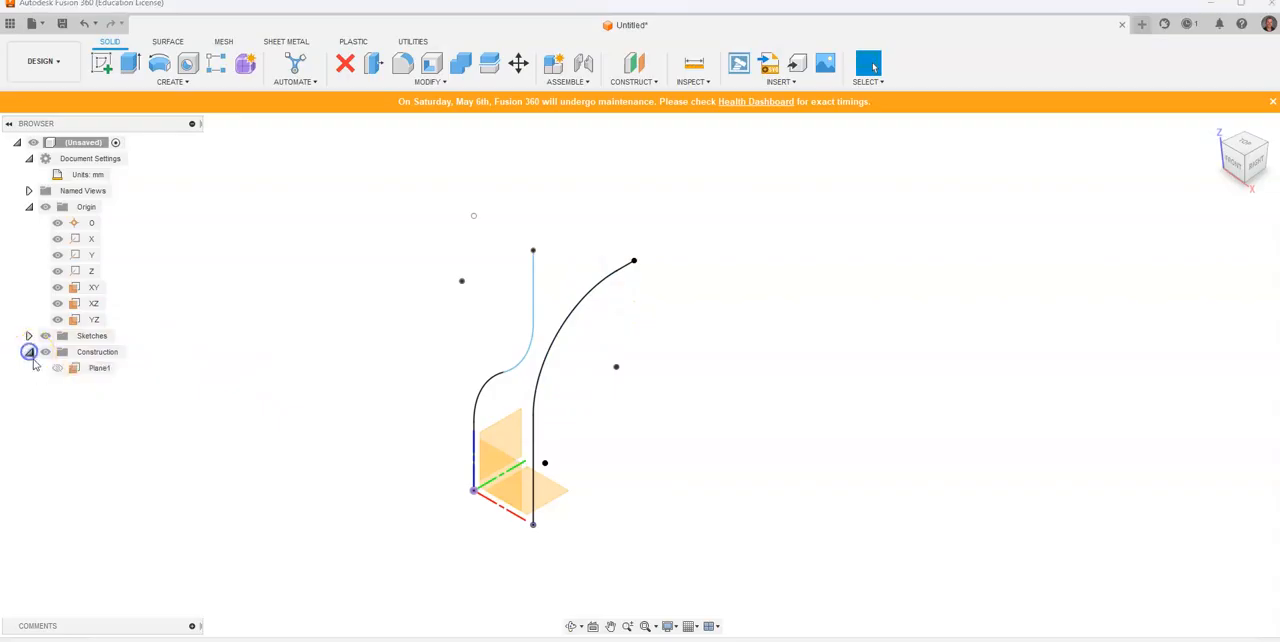
left_click(57, 368)
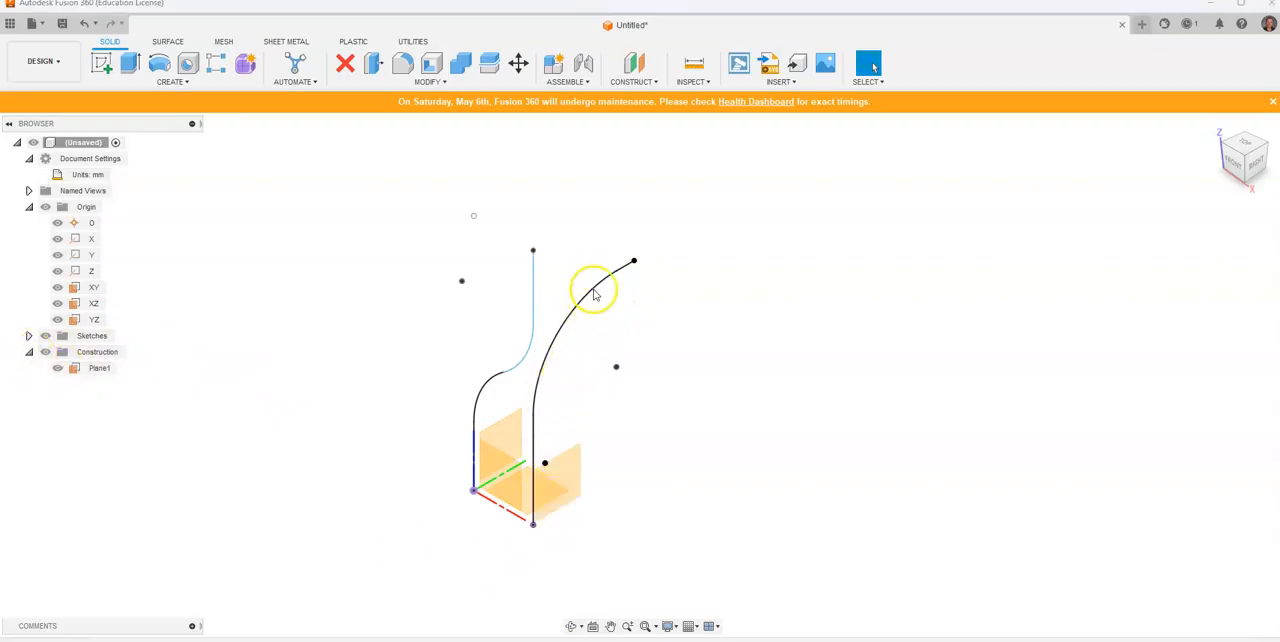
left_click(521, 473)
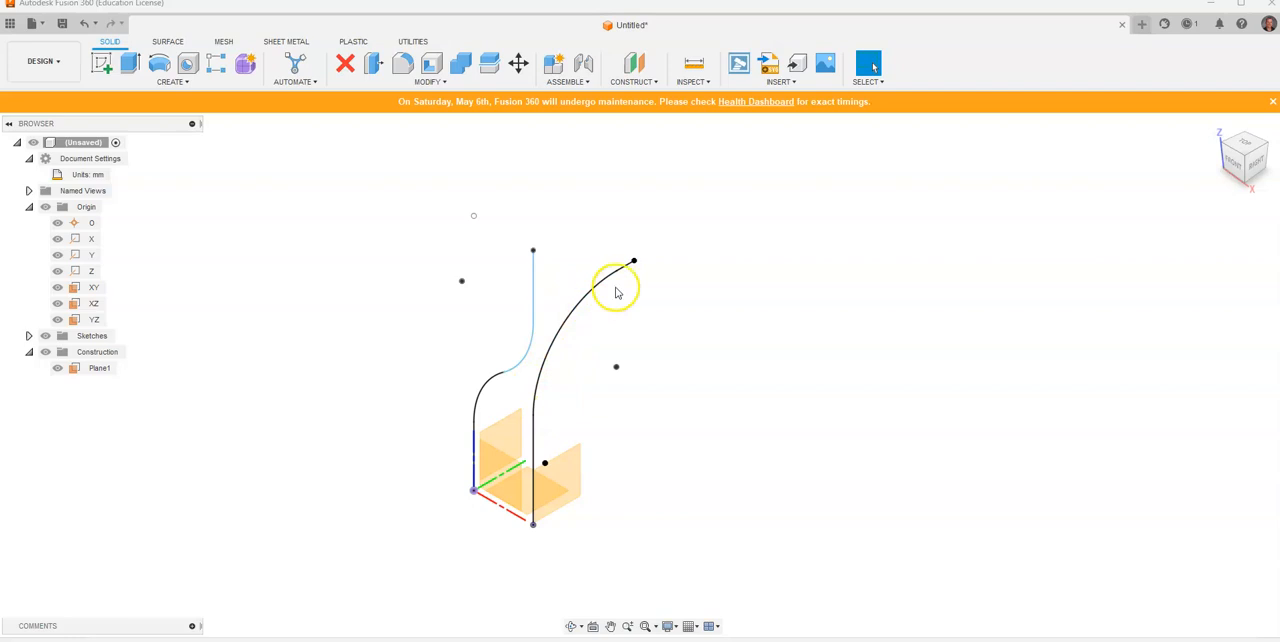
Step: Extrude the side-view centreline as a surface, symmetric about its sketch plane with a distance of 70 mm, as a new body
middle_click_drag(647, 363, 651, 373)
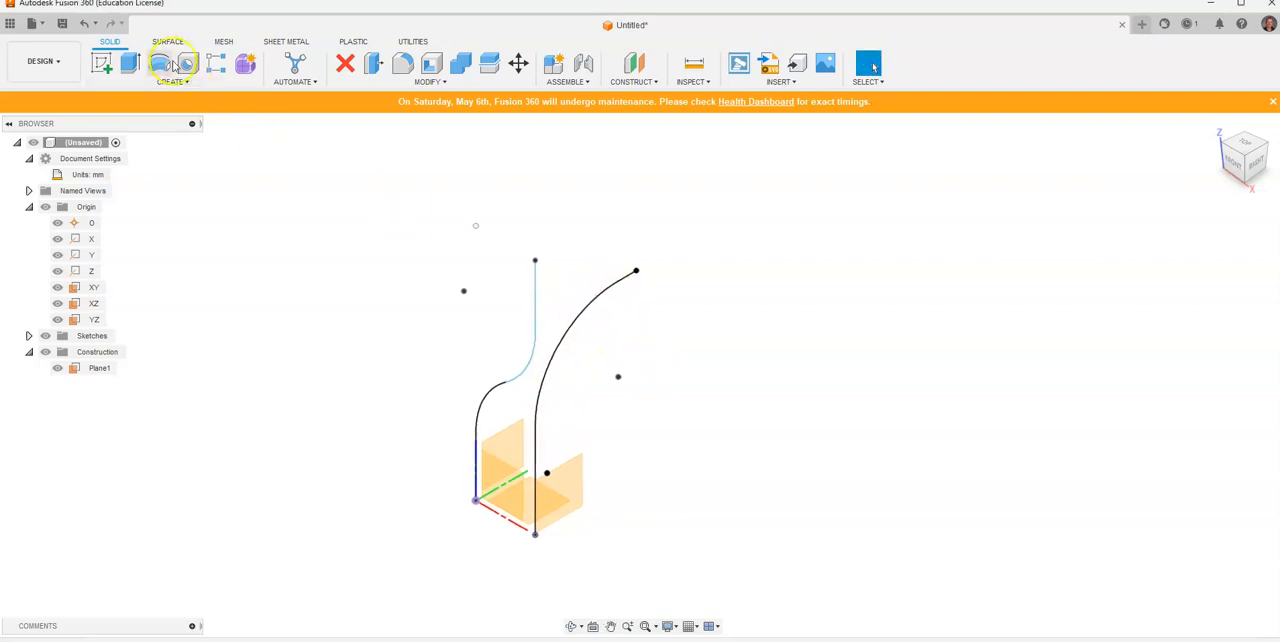
left_click(166, 41)
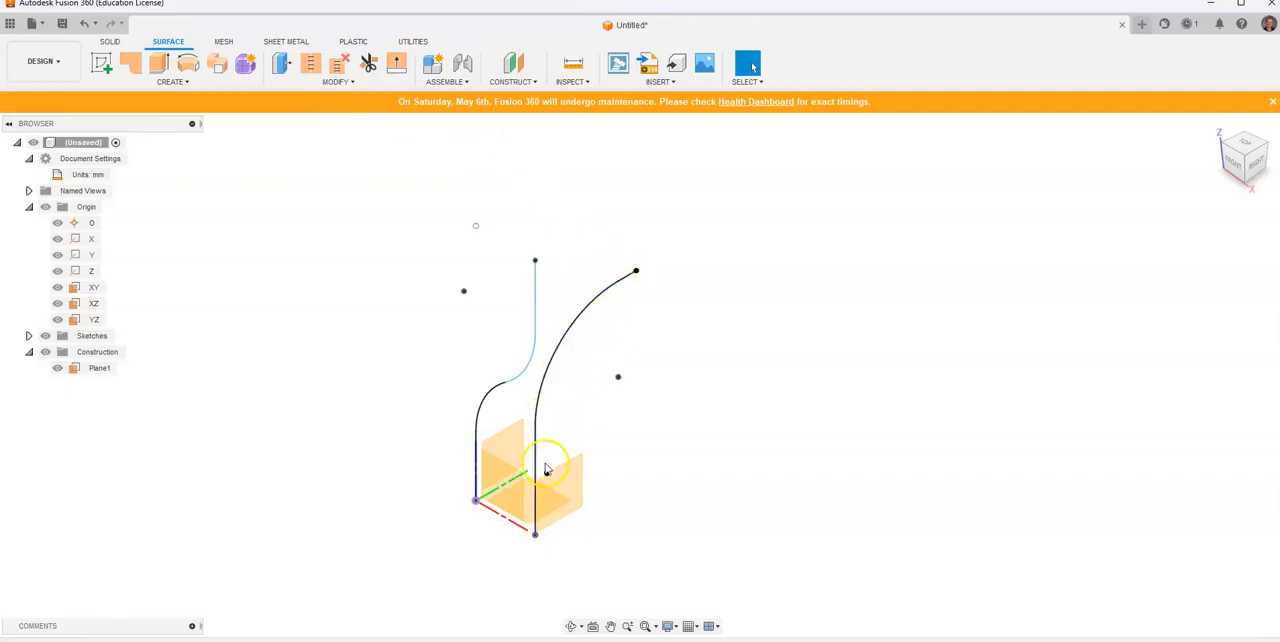
left_click(617, 290)
left_click(591, 351)
left_click(161, 65)
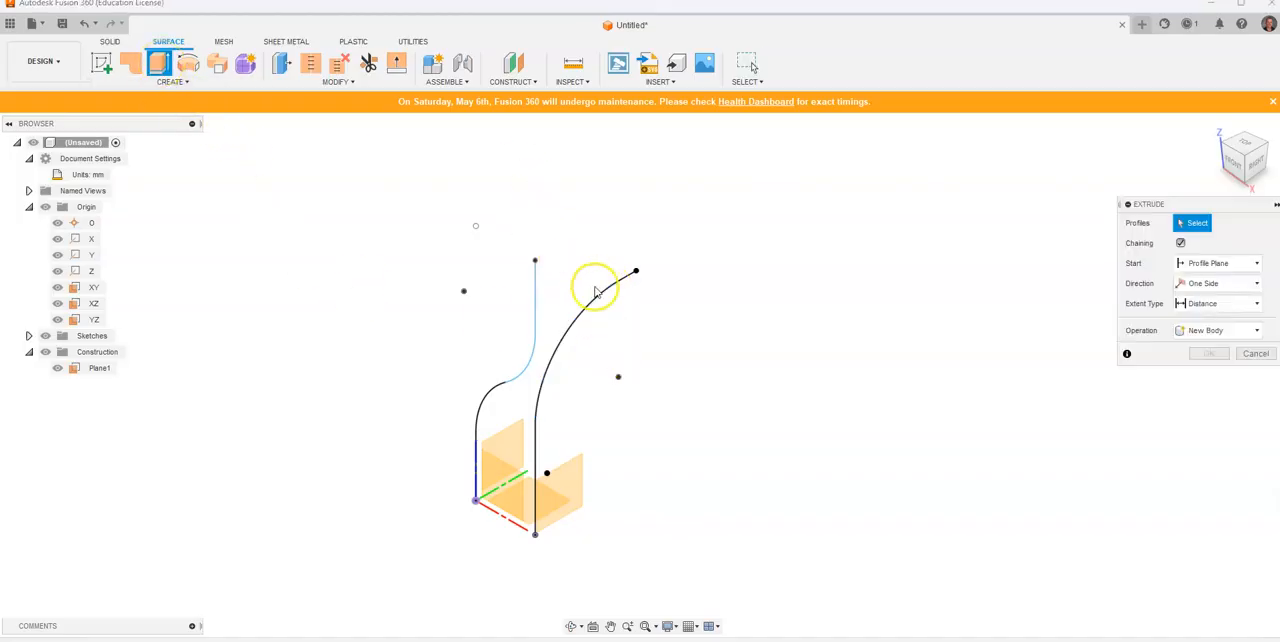
left_click(598, 303)
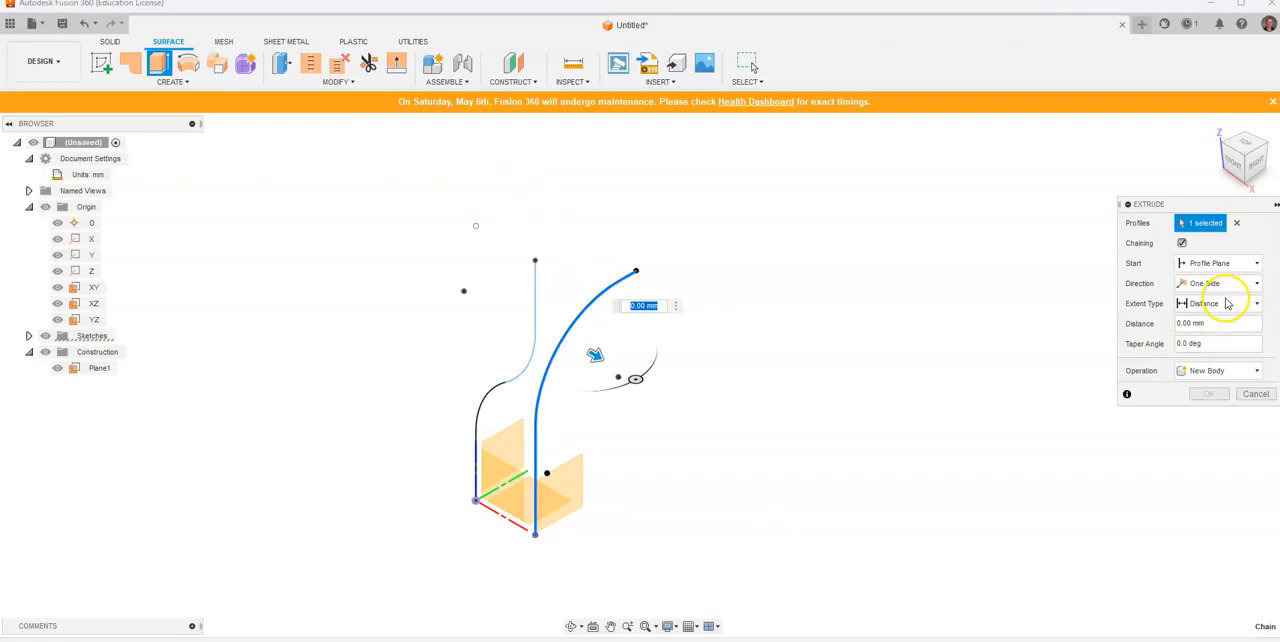
left_click(1222, 285)
left_click(1208, 327)
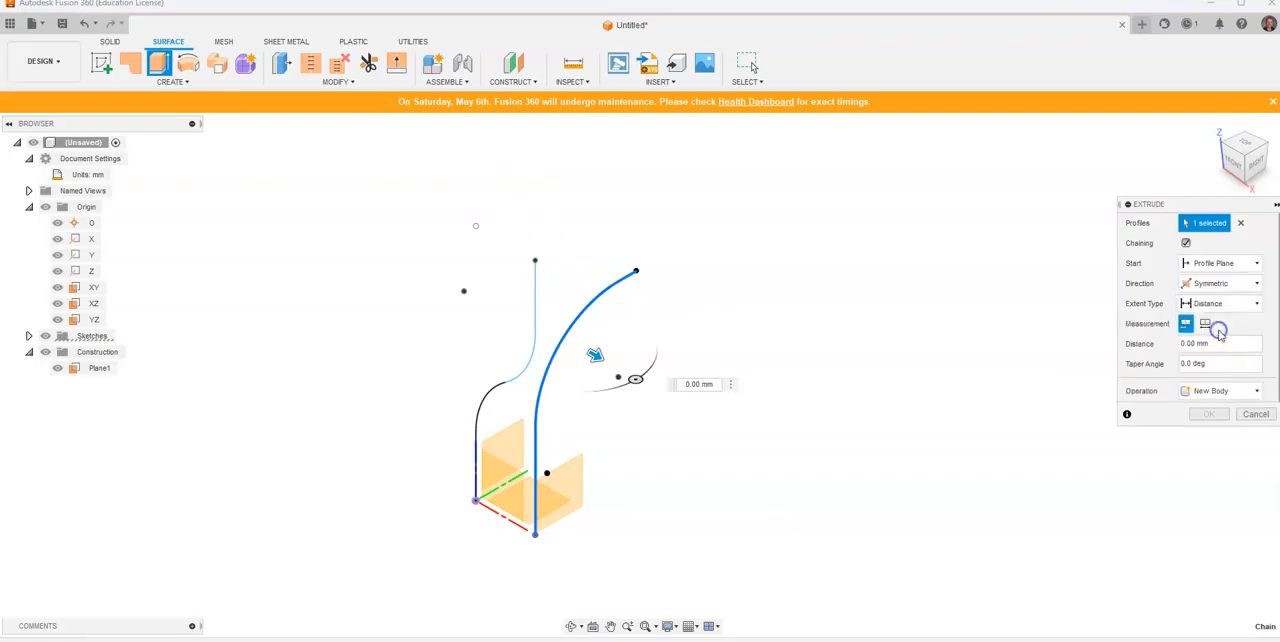
left_click(619, 356)
left_click_drag(636, 379, 680, 396)
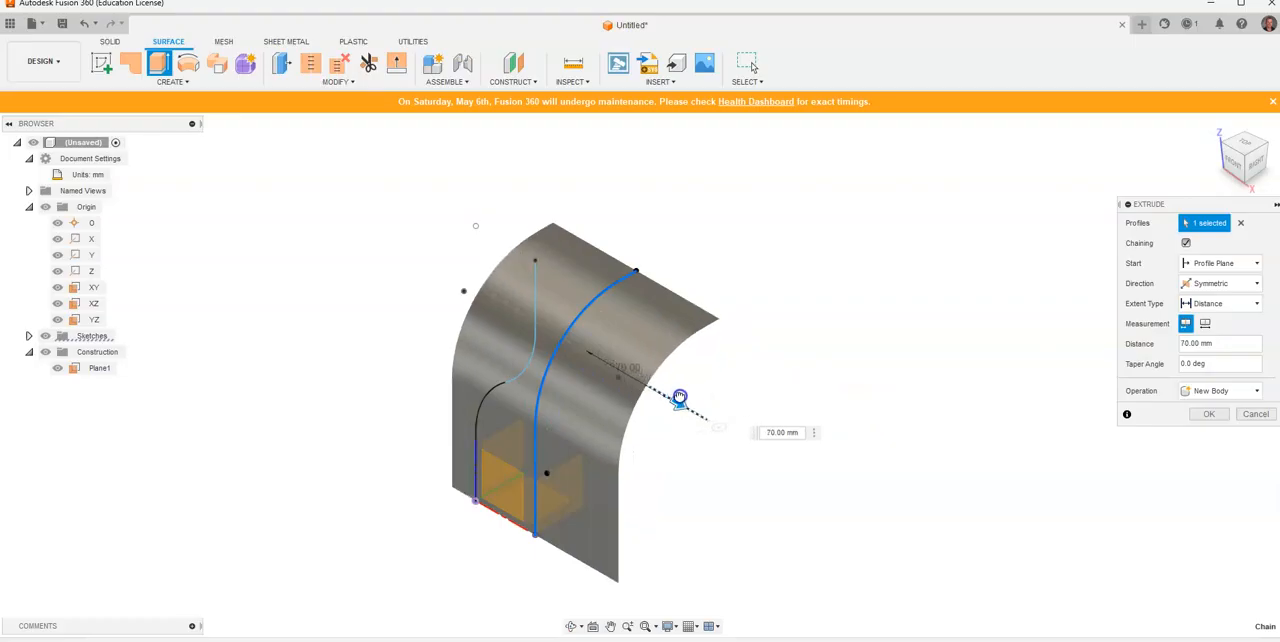
left_click(1198, 414)
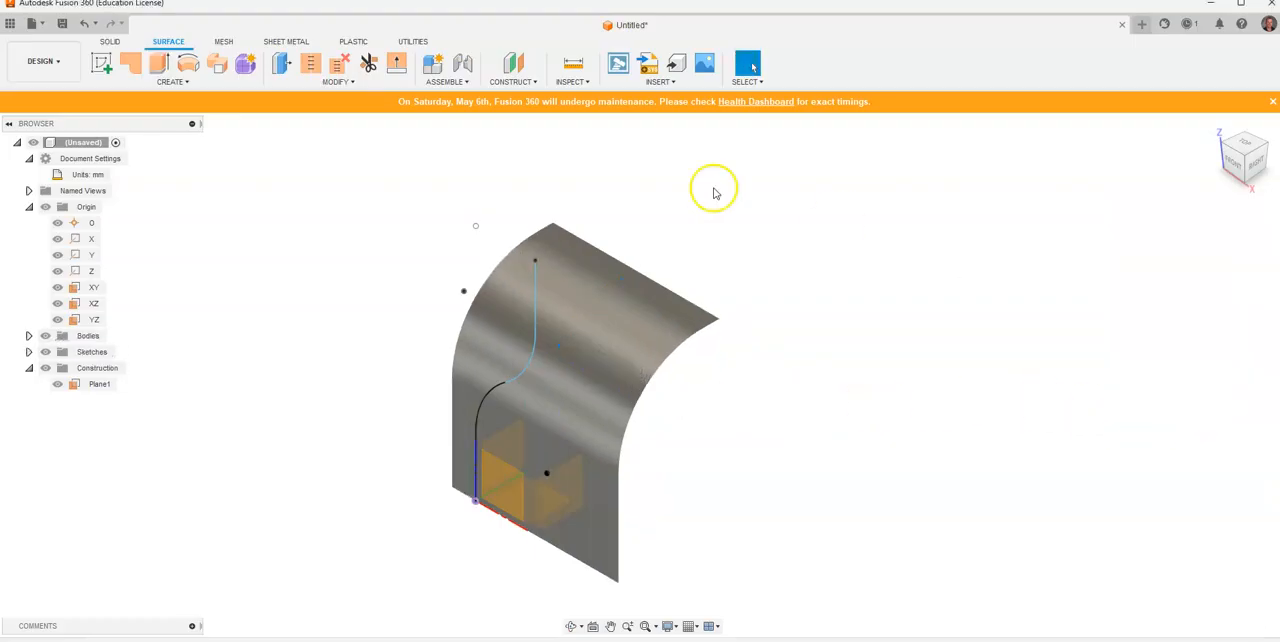
Step: Start a sketch on the flat upper face of the extruded surface and return to the isometric home view
left_click(100, 62)
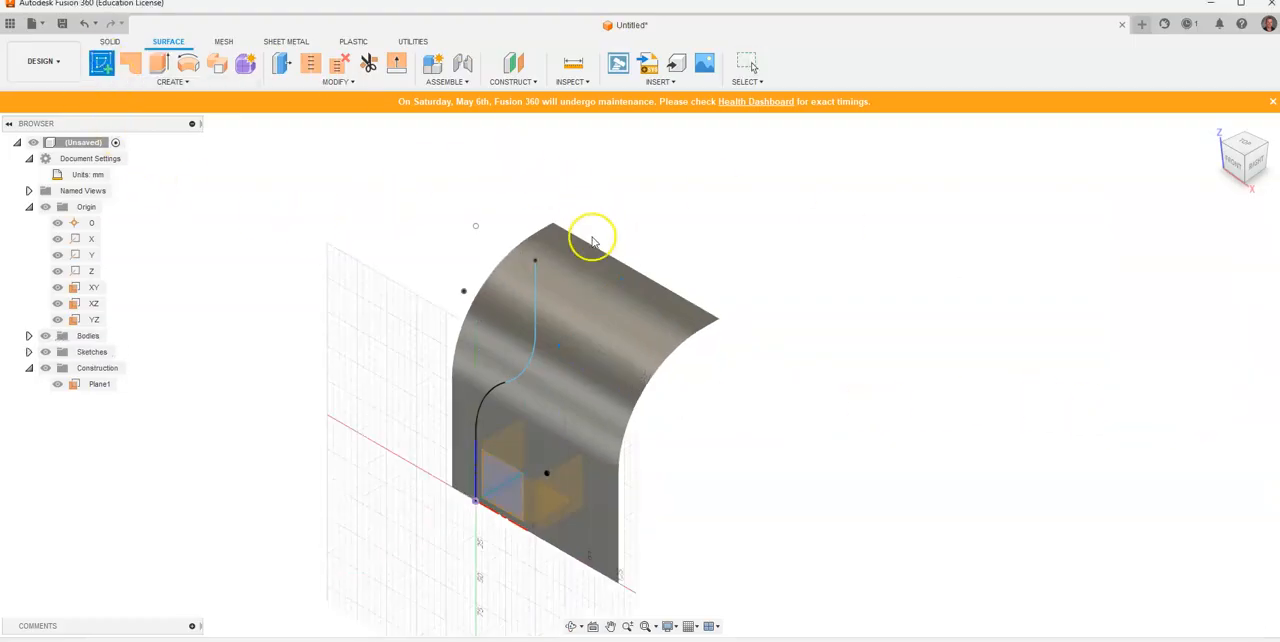
left_click(607, 268)
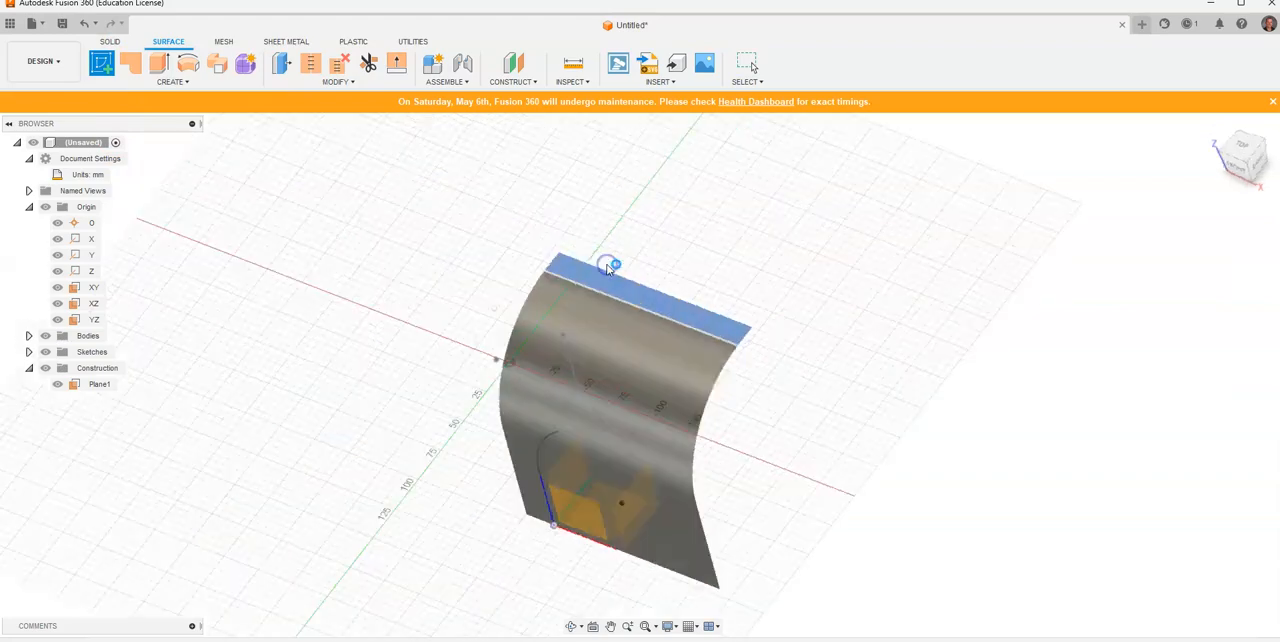
left_click(1213, 125)
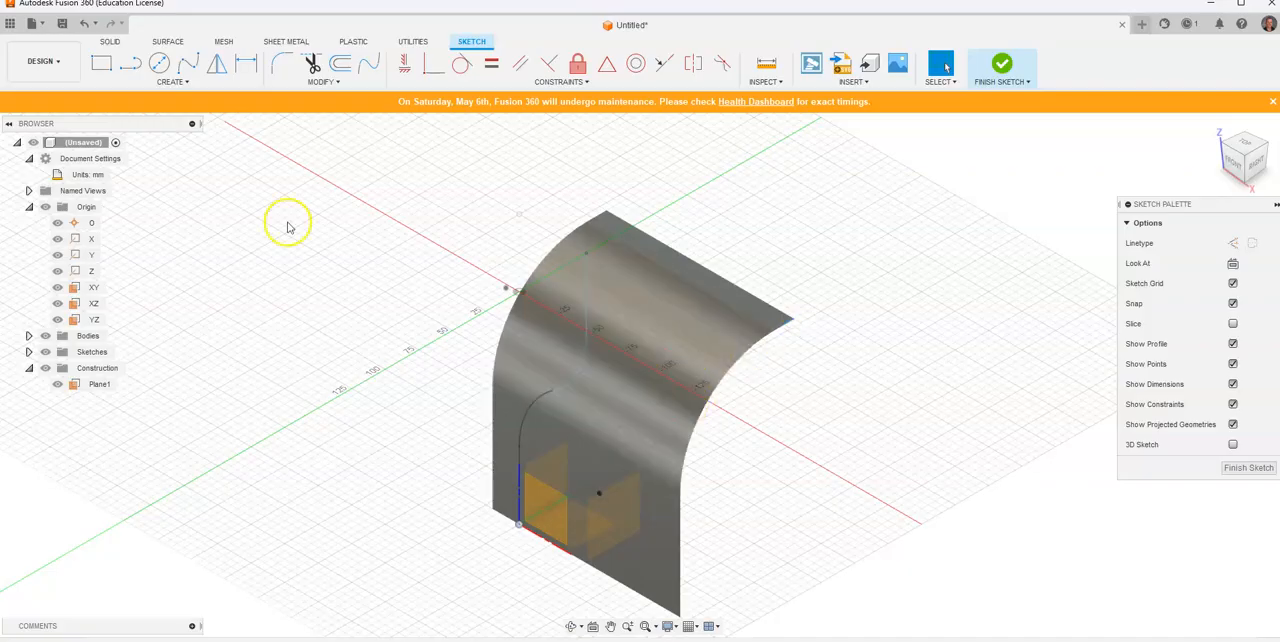
Step: Set up a Project To Surface operation with all three surface faces as targets and the whole front-view centreline as the curves
left_click(192, 84)
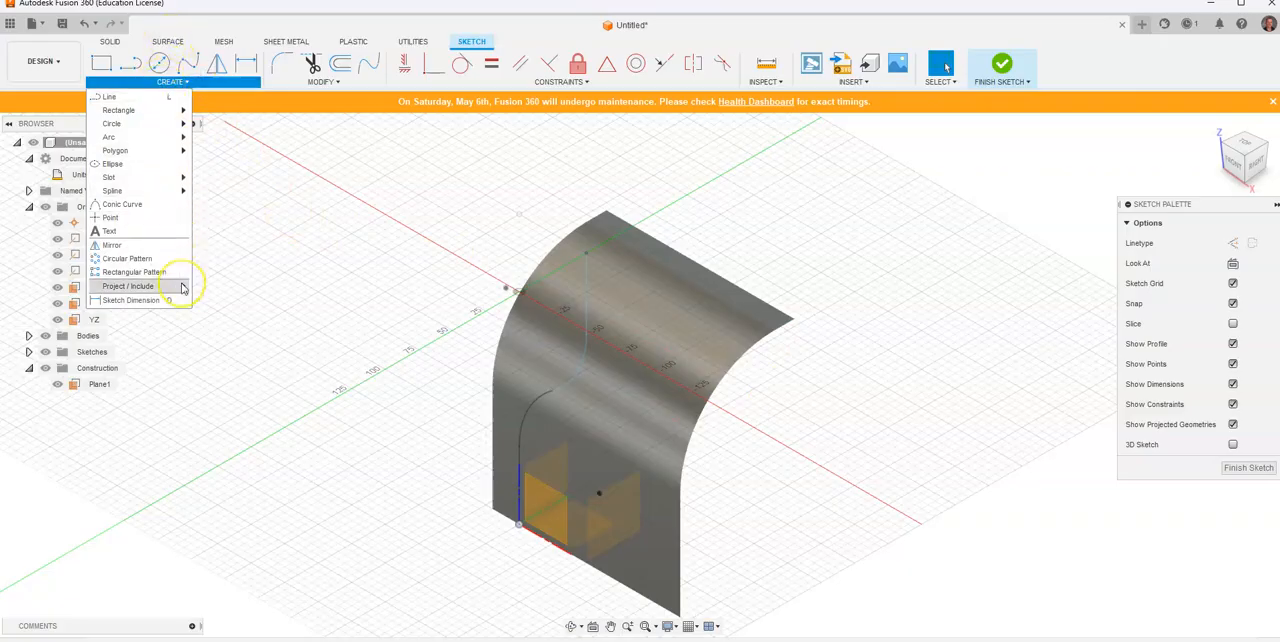
mouse_move(183, 288)
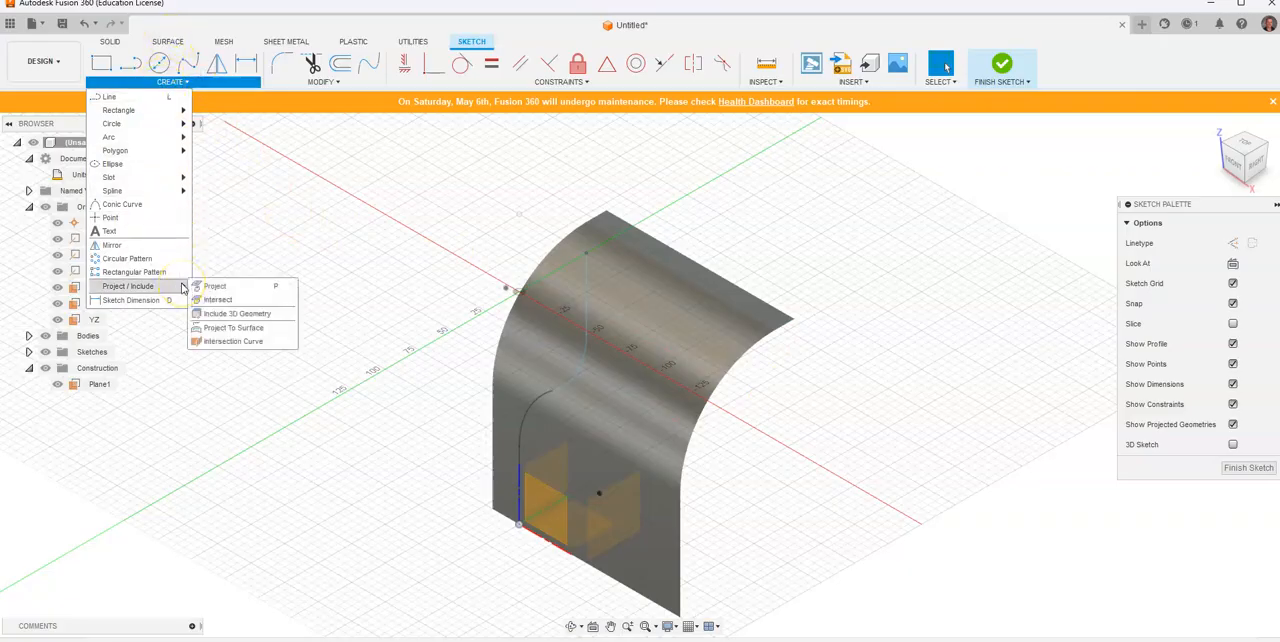
left_click(228, 328)
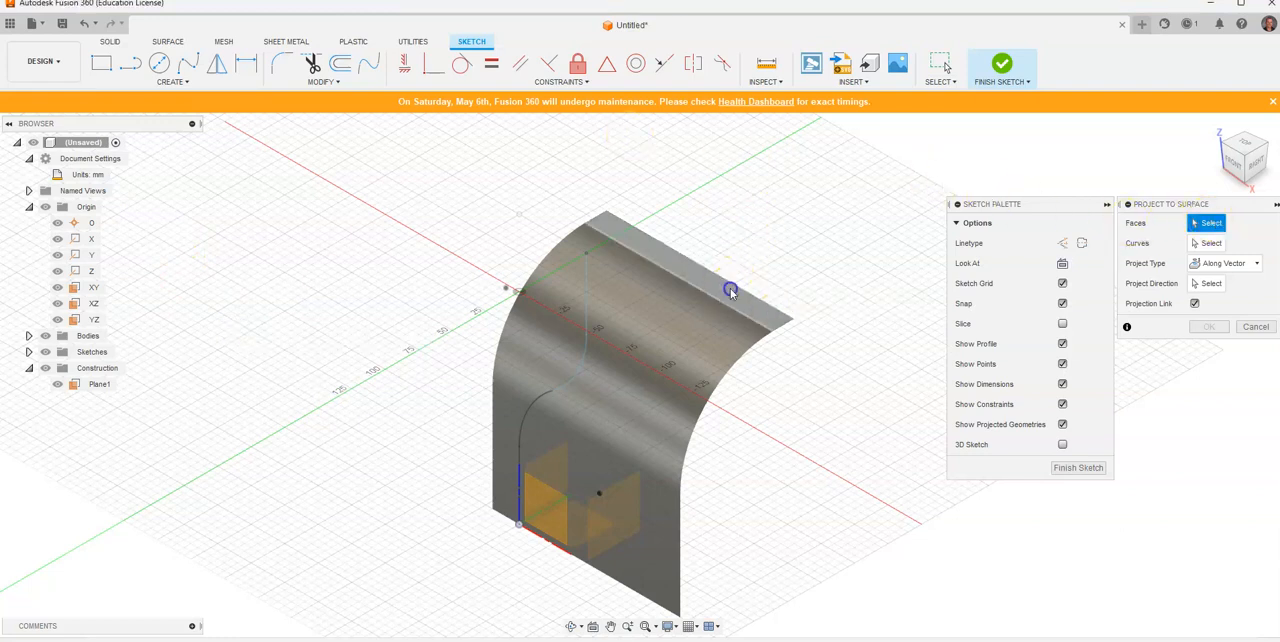
left_click(729, 290)
left_click(659, 347)
left_click(640, 510)
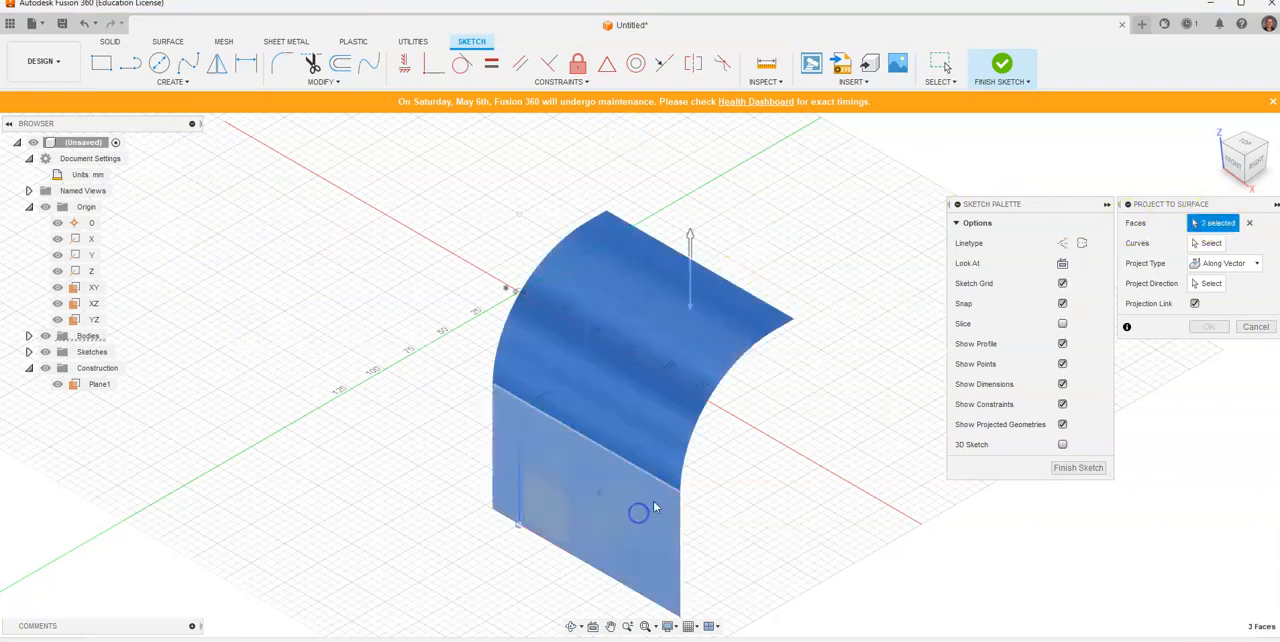
left_click(1210, 243)
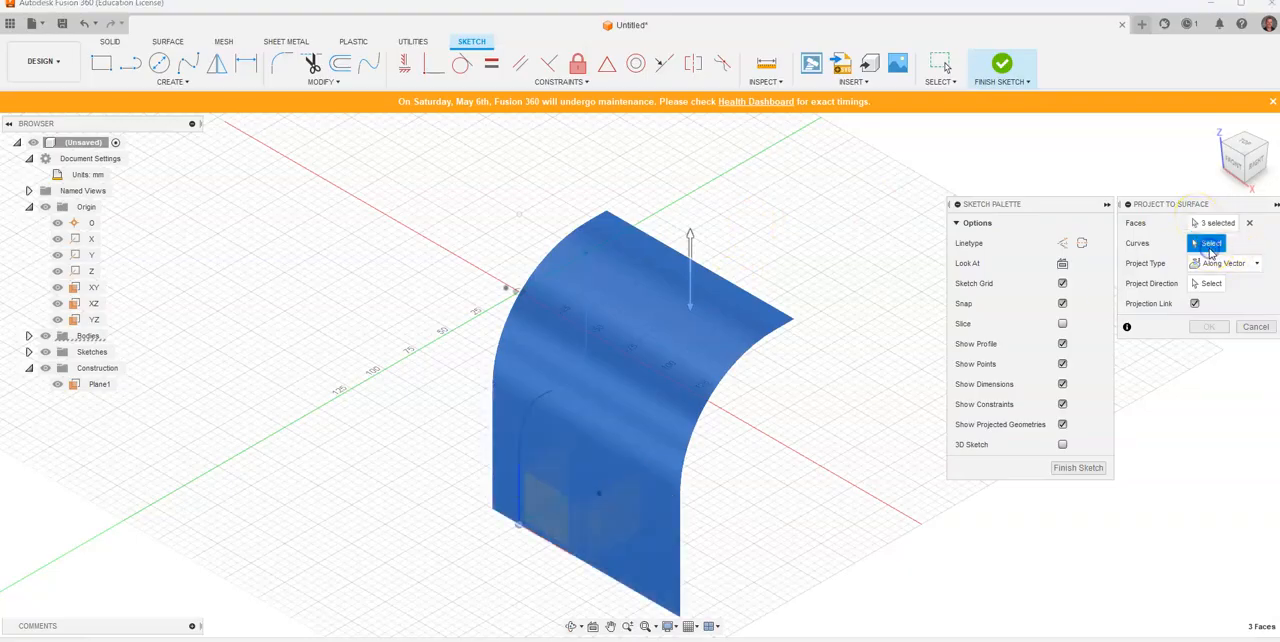
left_click(587, 298)
left_click(580, 371)
left_click(519, 473)
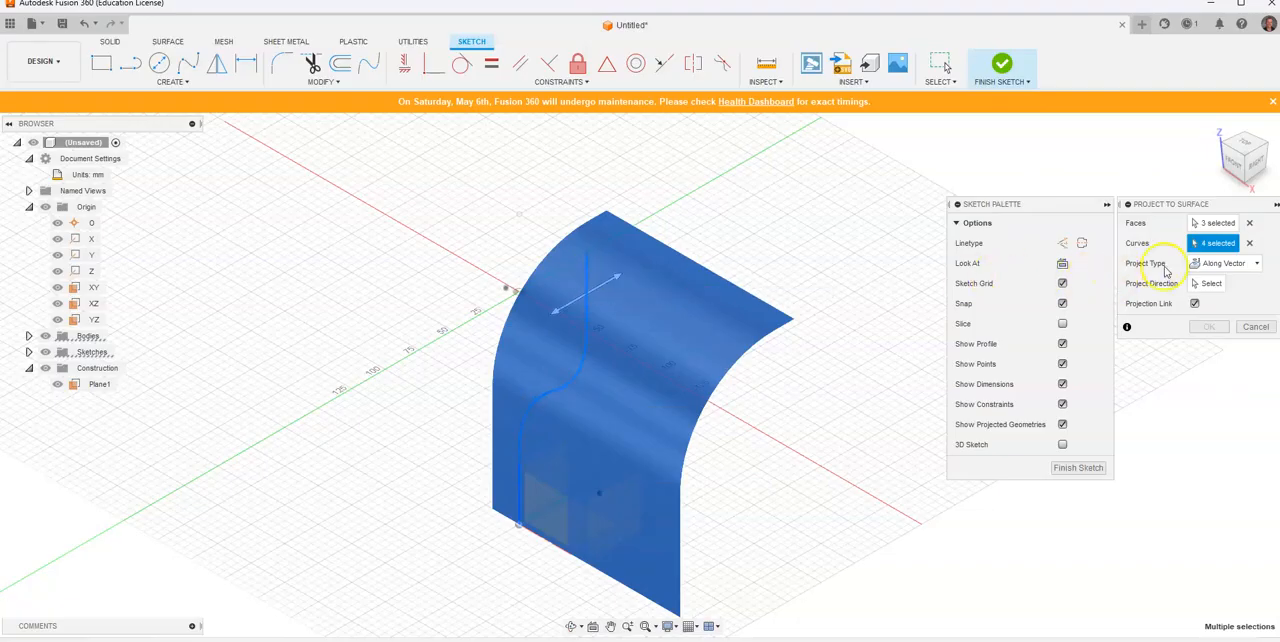
Step: Project the centreline onto the surface along a vector using the Y axis as direction, and finish the sketch
left_click(1212, 263)
left_click(1213, 290)
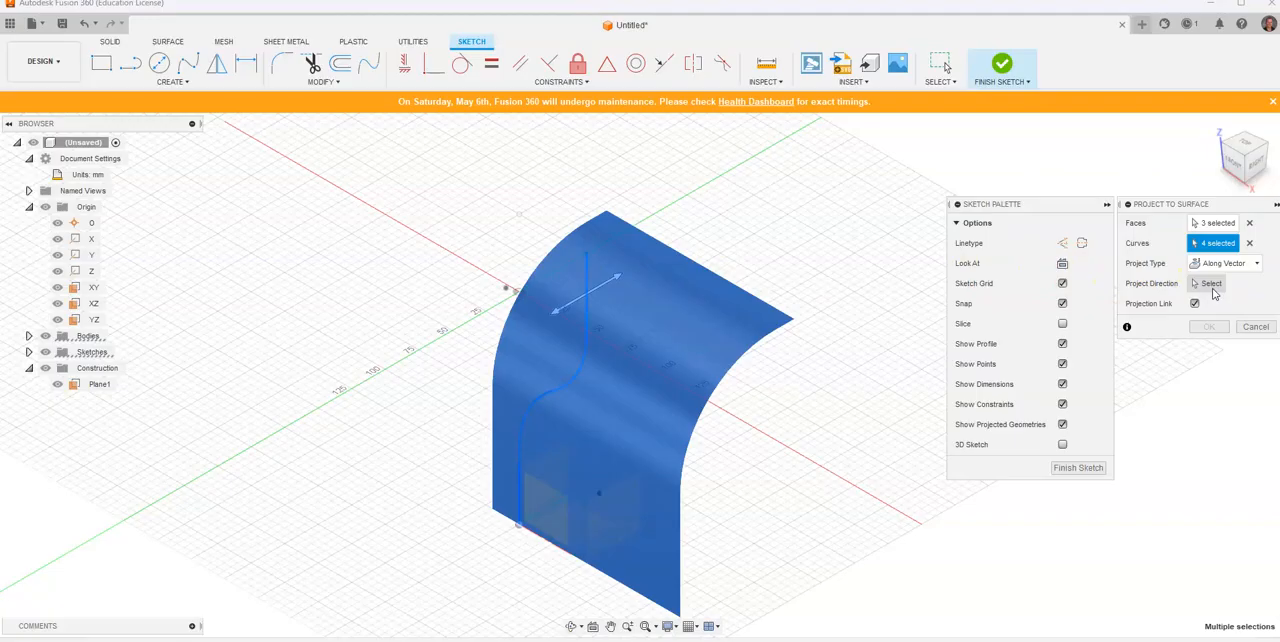
left_click(1212, 285)
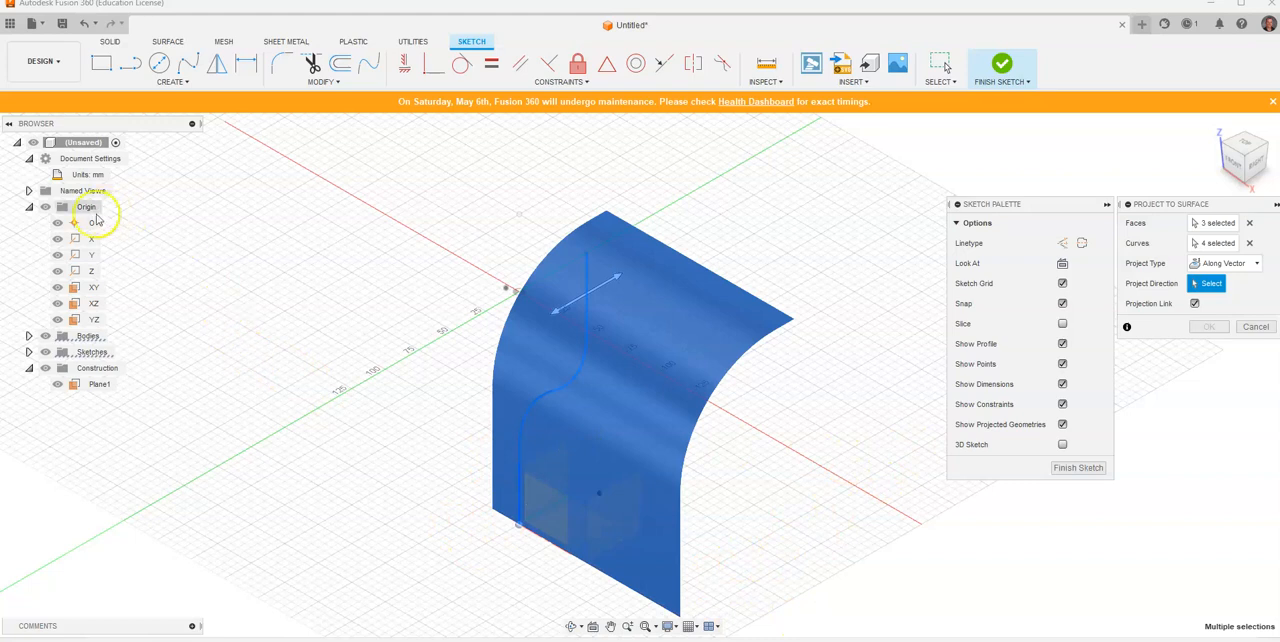
left_click(89, 255)
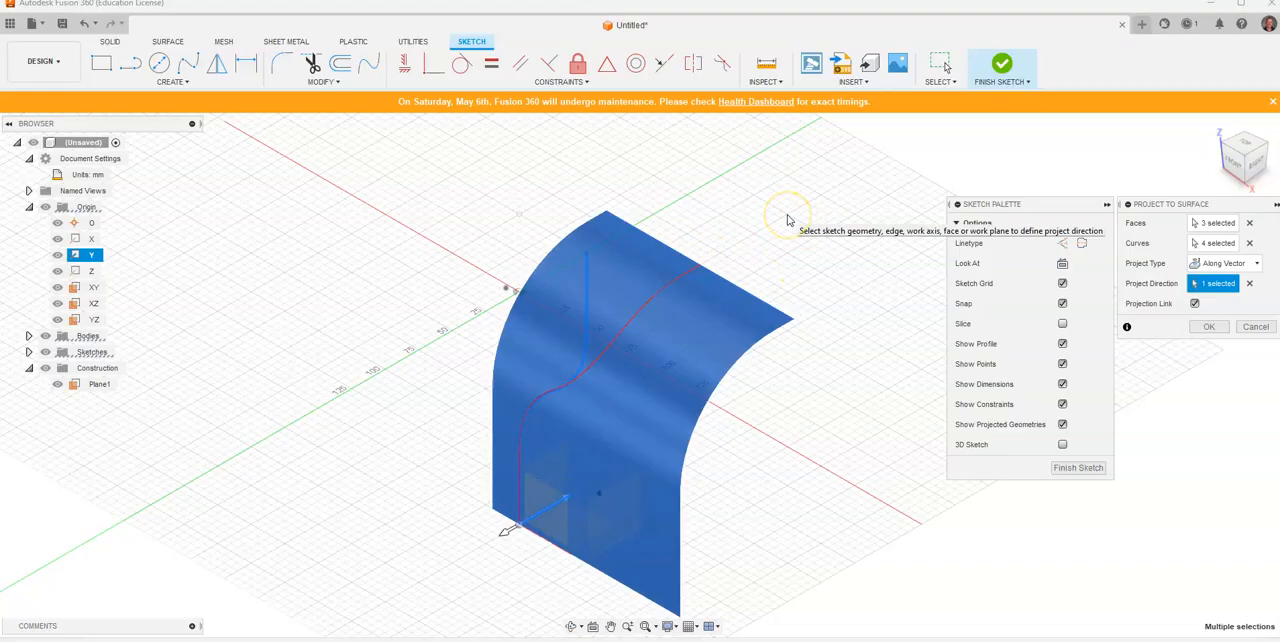
left_click(905, 304)
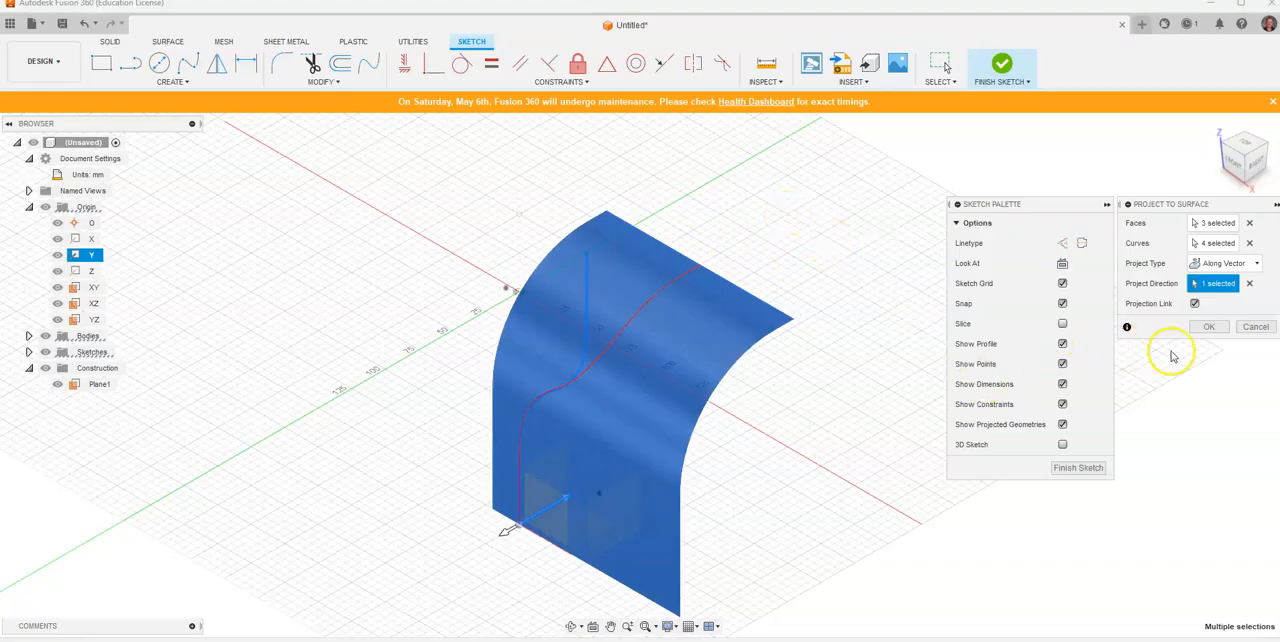
left_click(1207, 330)
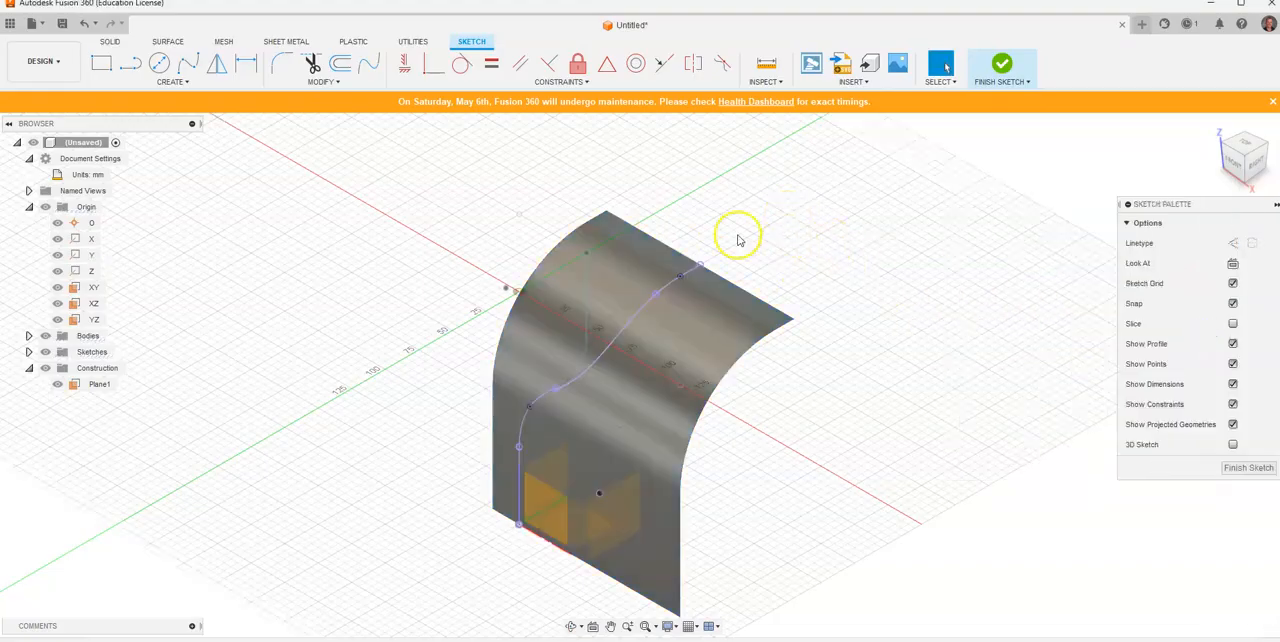
left_click(522, 484)
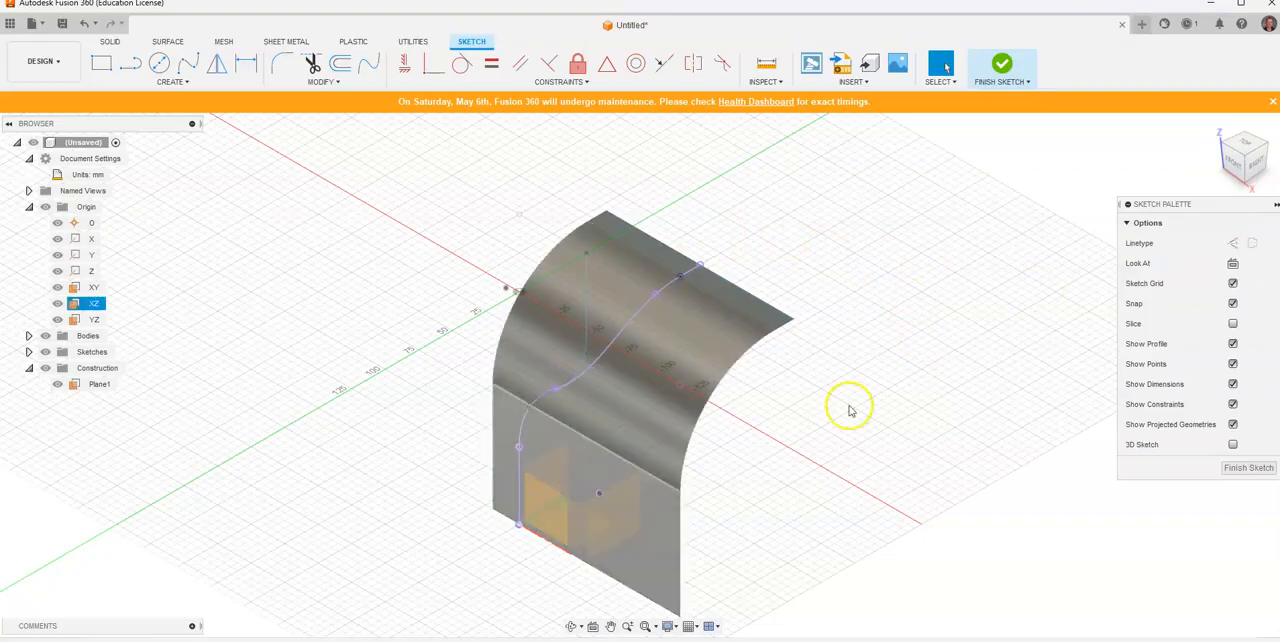
left_click(906, 391)
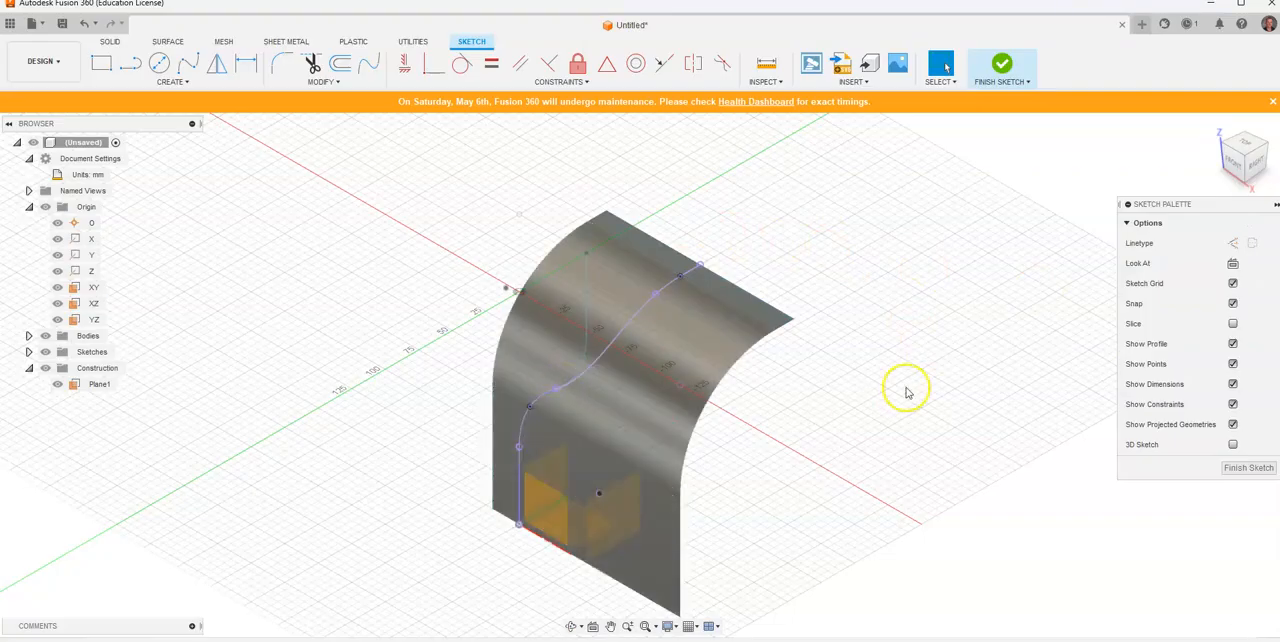
left_click(1001, 64)
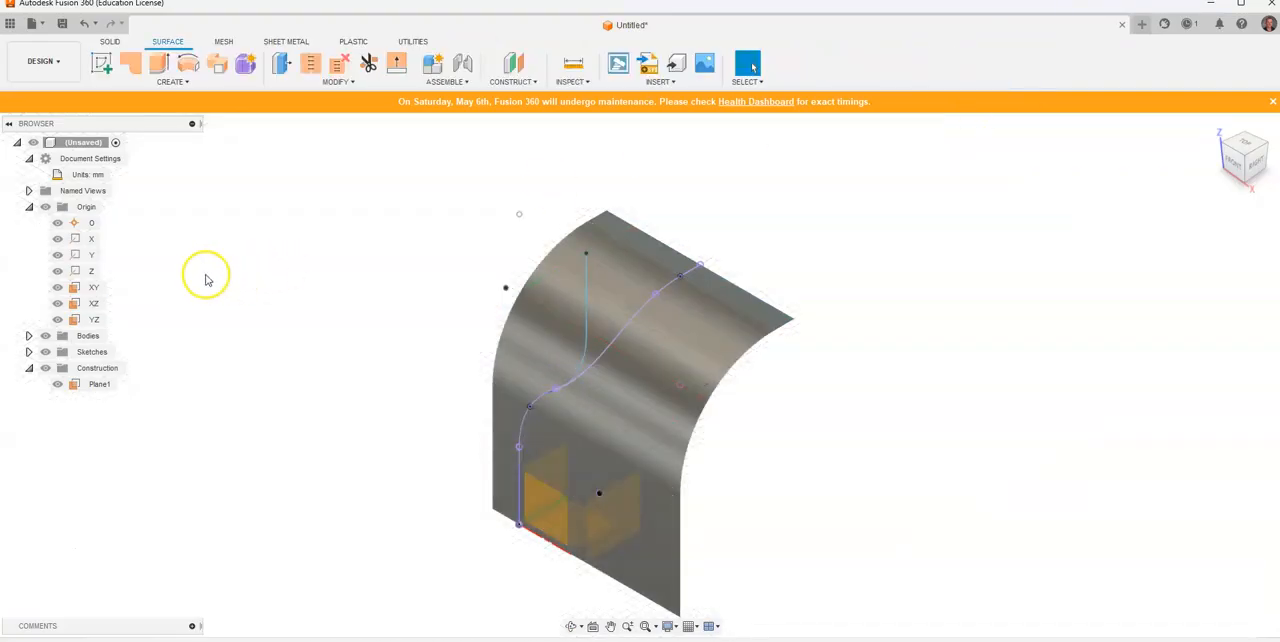
Step: Hide the origin, surface body, offset plane and both flat centreline sketches so only the projected 3D path remains shown
left_click(45, 207)
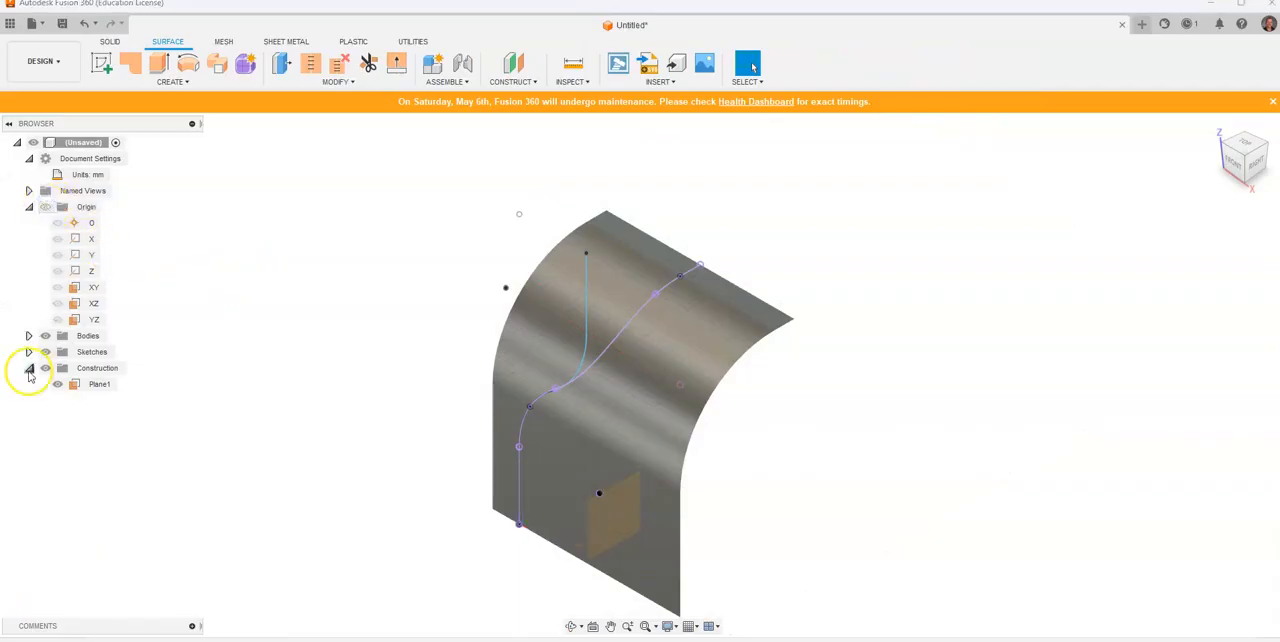
left_click(29, 336)
left_click(58, 354)
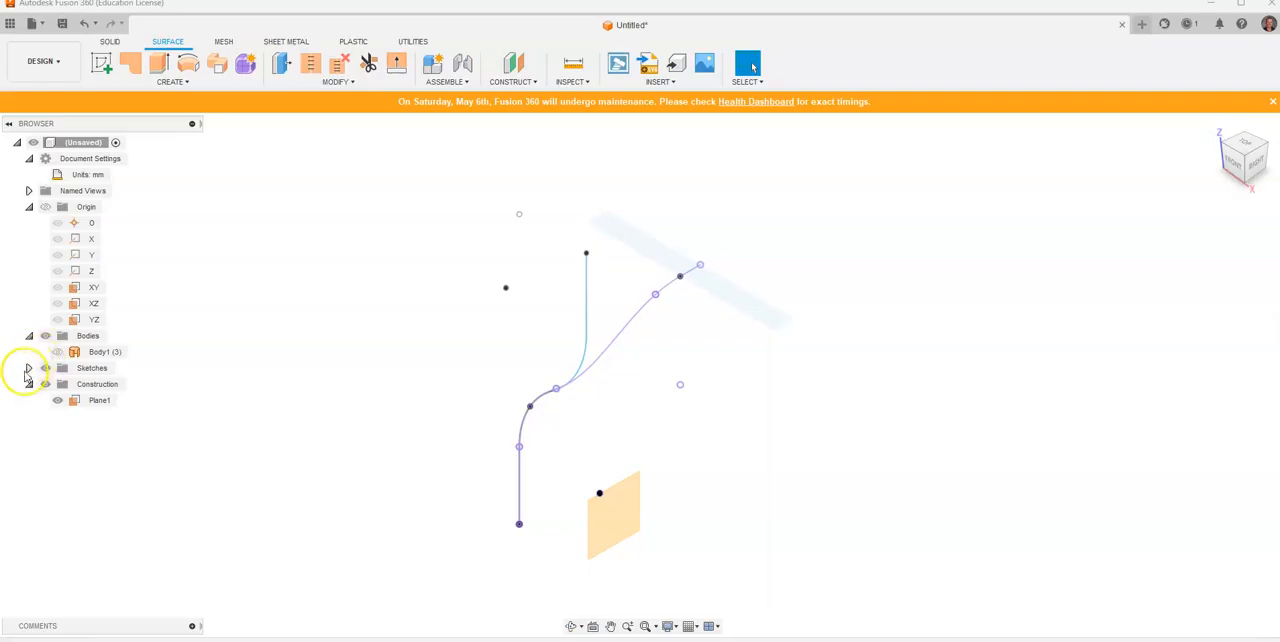
left_click(57, 401)
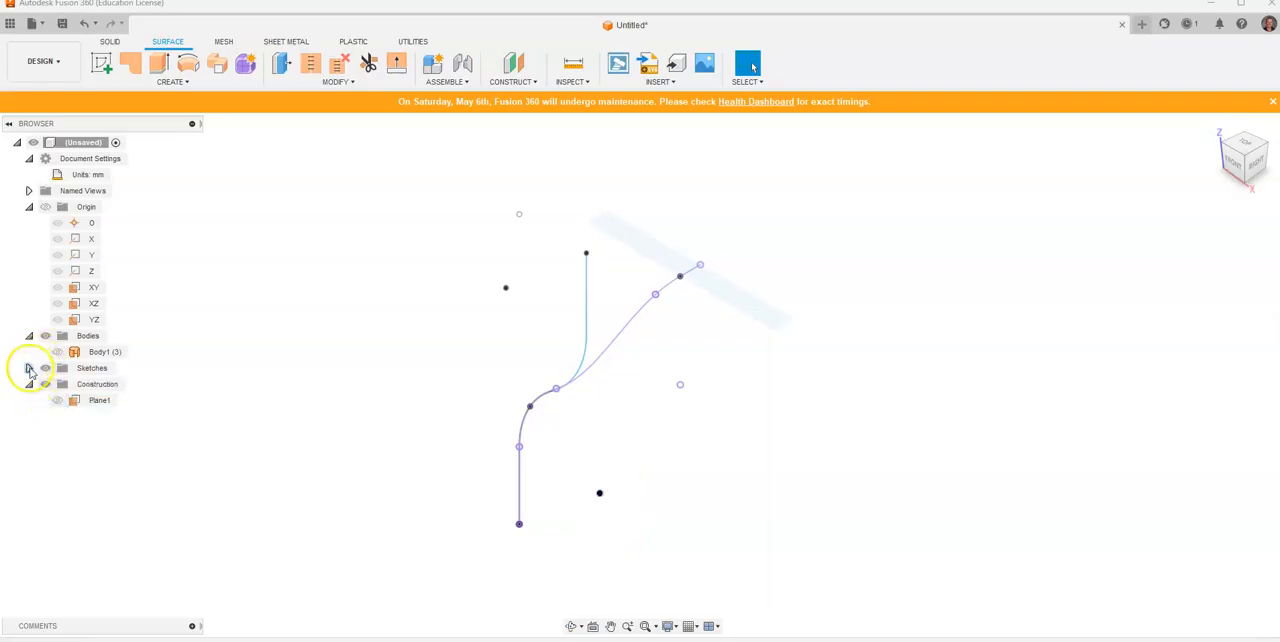
left_click(29, 368)
left_click(57, 384)
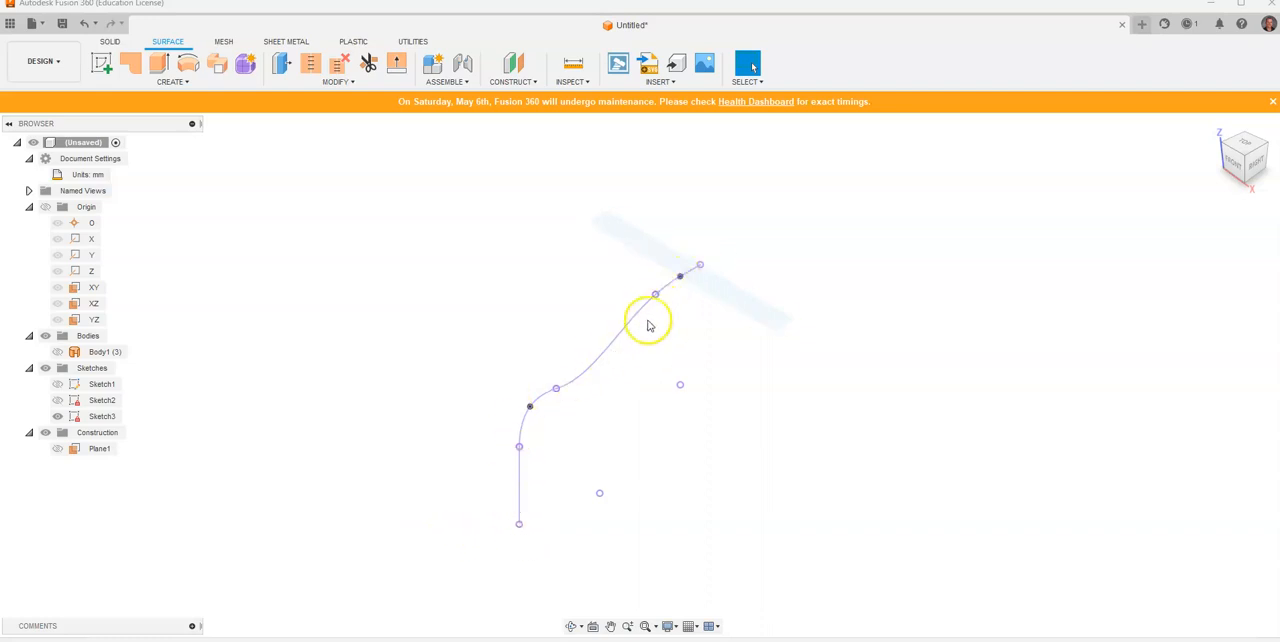
scroll(447, 470, "down", 2)
middle_click_drag(463, 471, 456, 432)
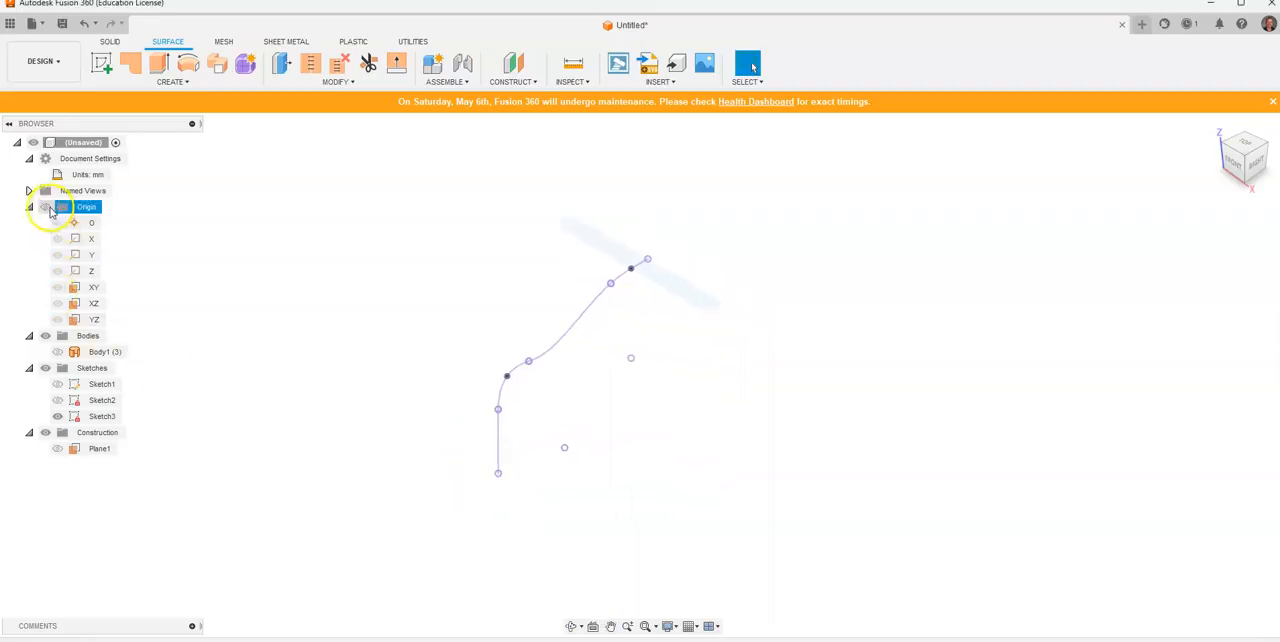
Step: Show the origin geometry, recheck the pipe diameters in the reference drawing, and start a solid-modelling sketch on the XY plane
left_click(45, 206)
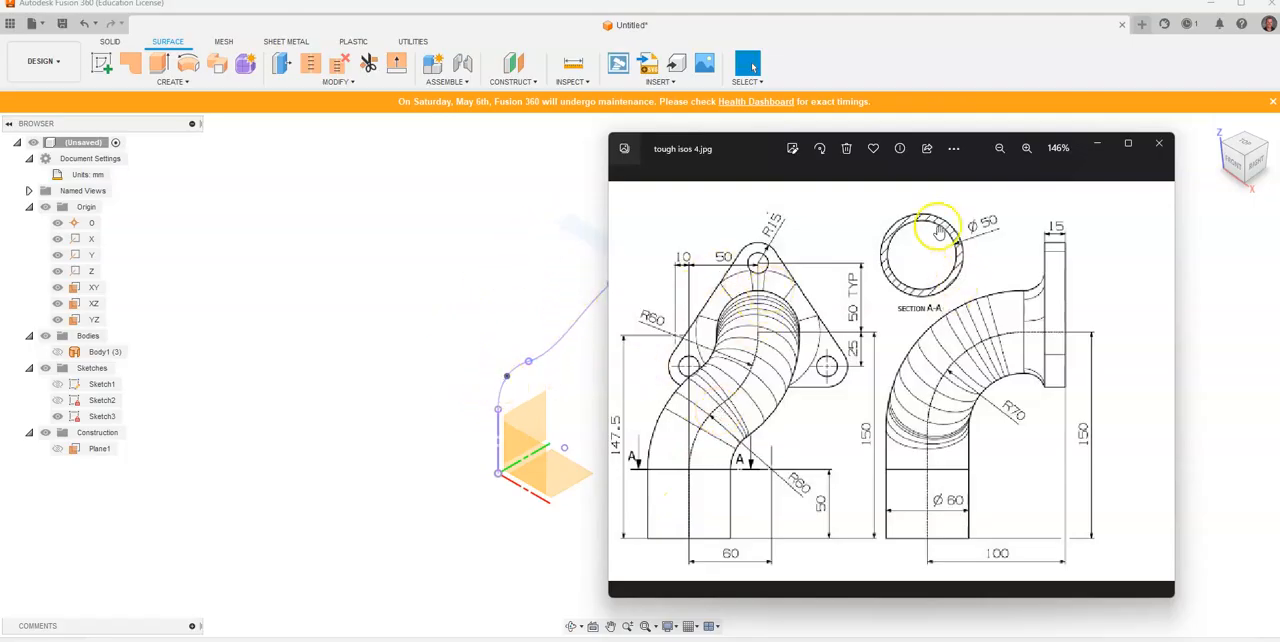
left_click(106, 44)
left_click(107, 44)
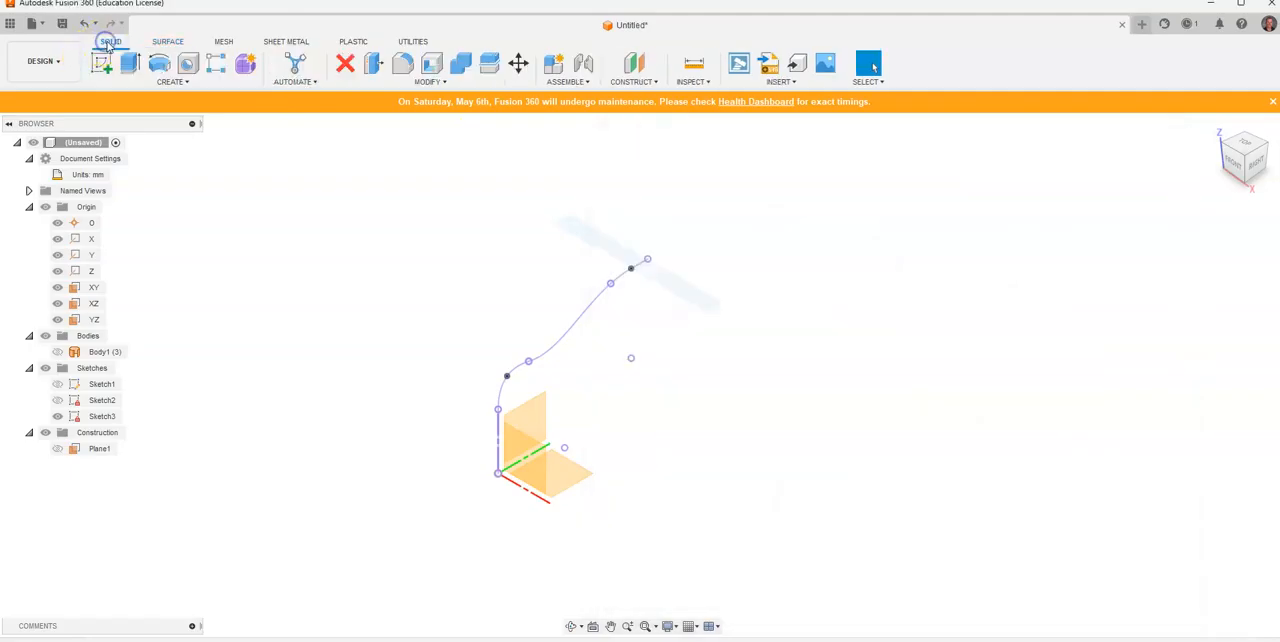
left_click(102, 64)
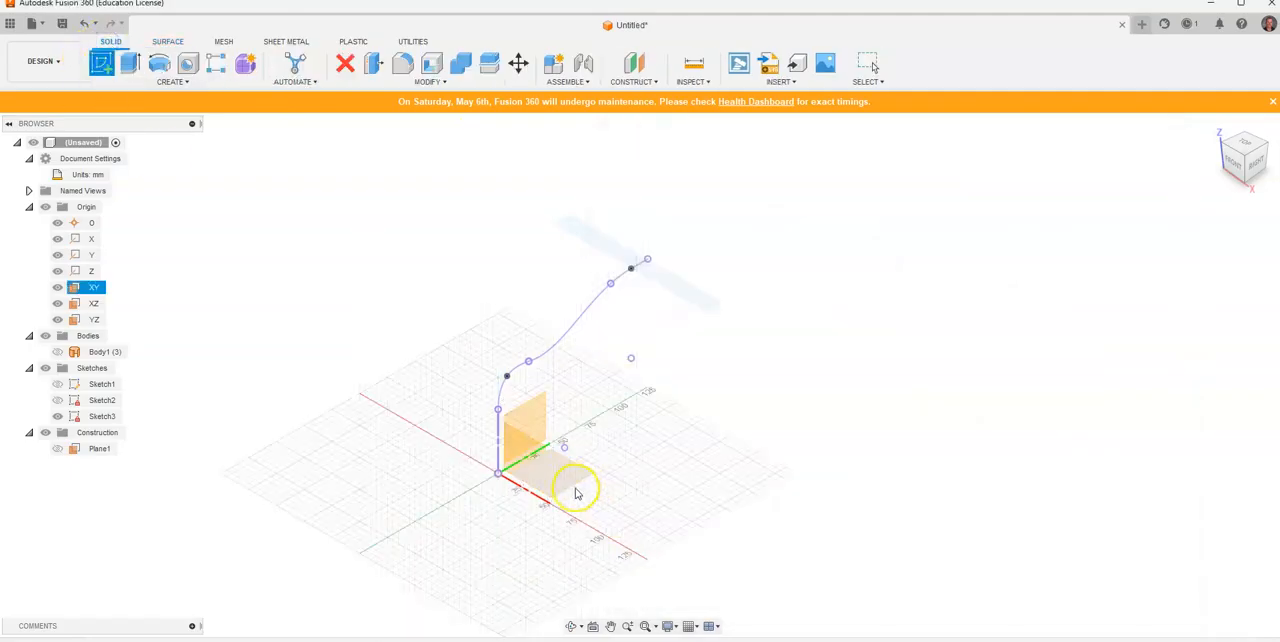
left_click(575, 490)
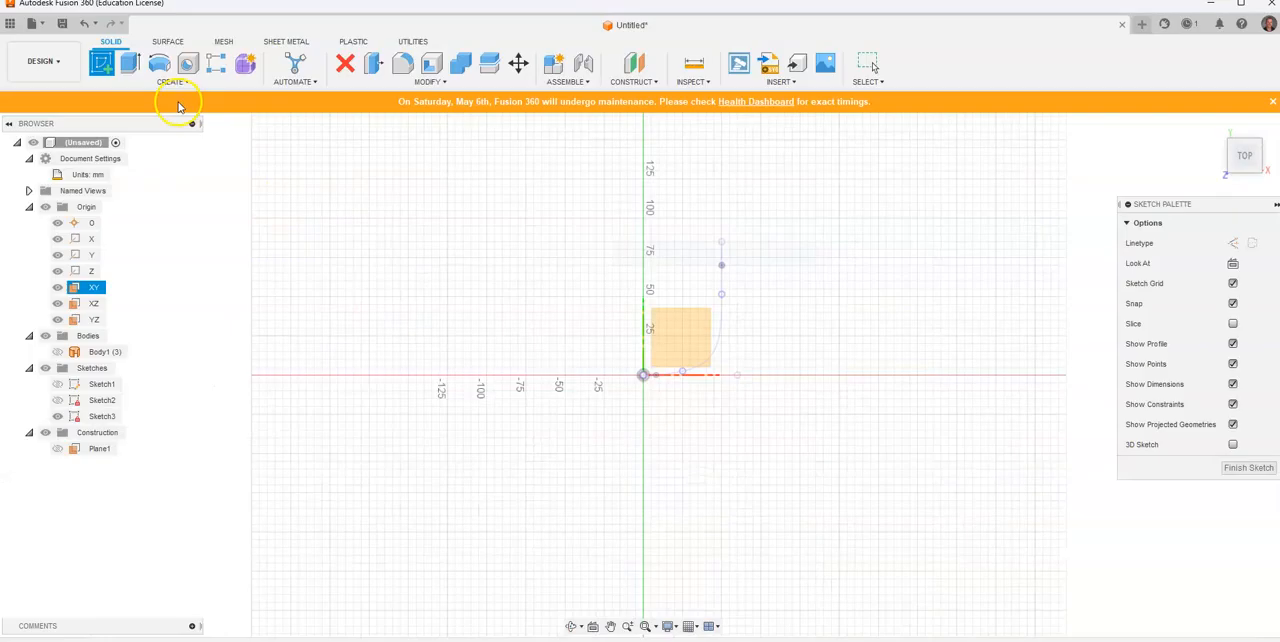
Step: Draw two concentric circles of 60 mm and 50 mm diameter centred on the origin and finish the sketch
left_click(157, 63)
left_click(643, 375)
type("60")
key("Return")
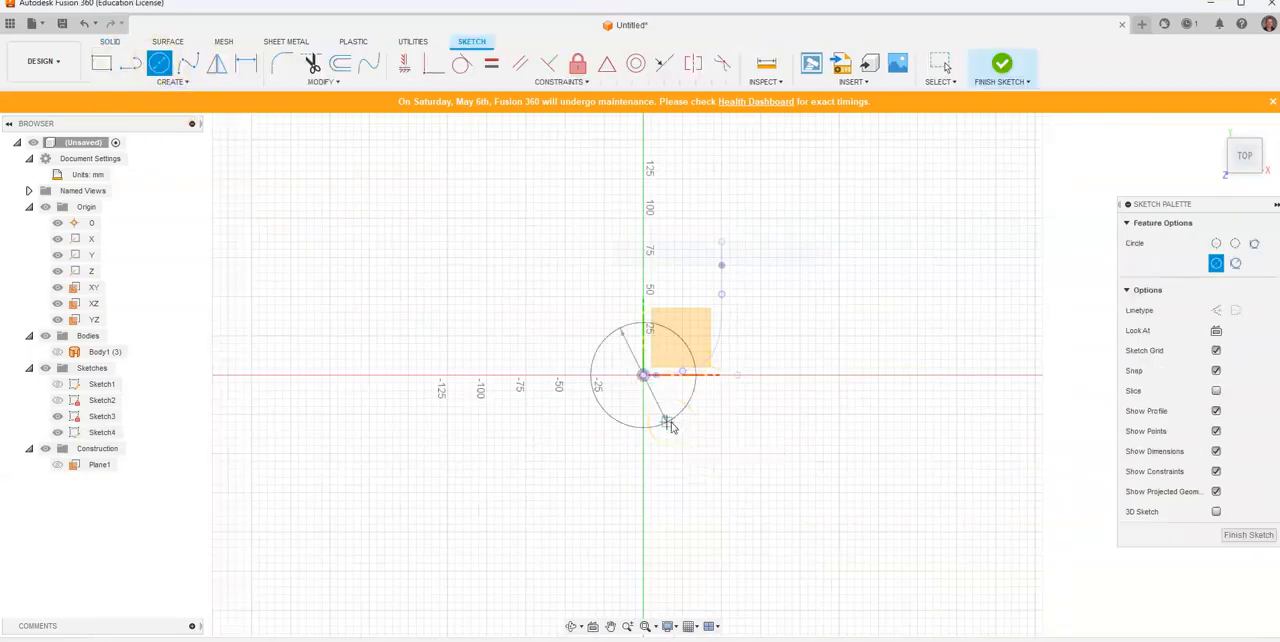
key("Escape")
key("c")
left_click(644, 375)
type("50")
key("Return")
key("Escape")
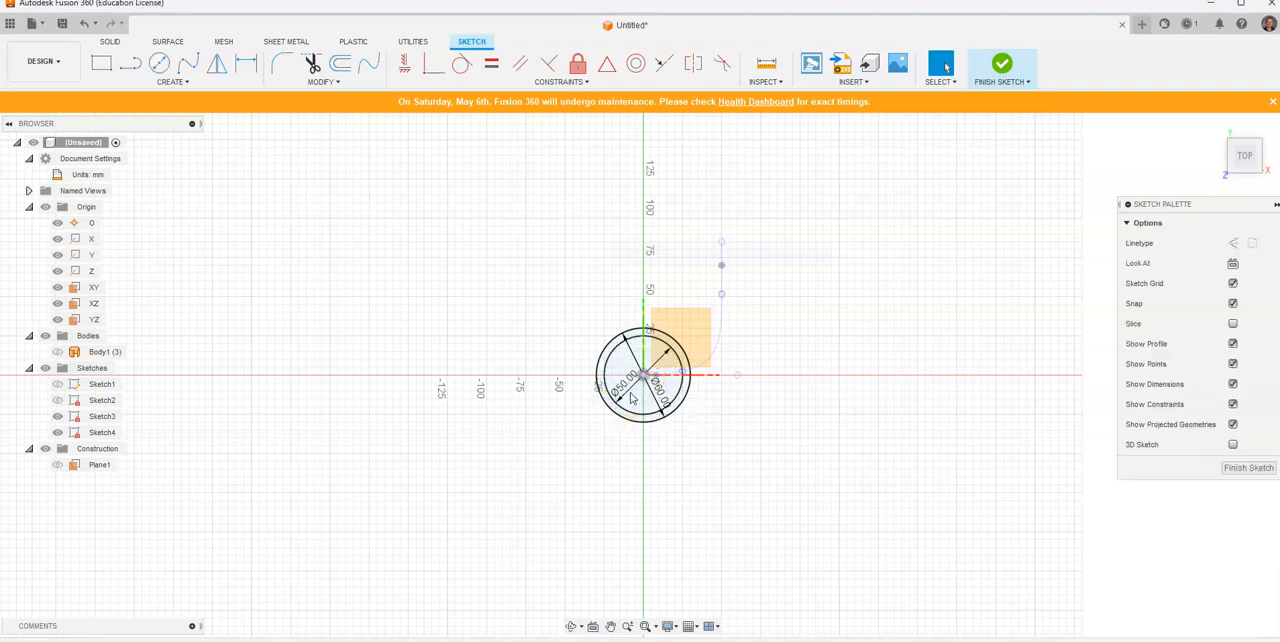
left_click(1019, 66)
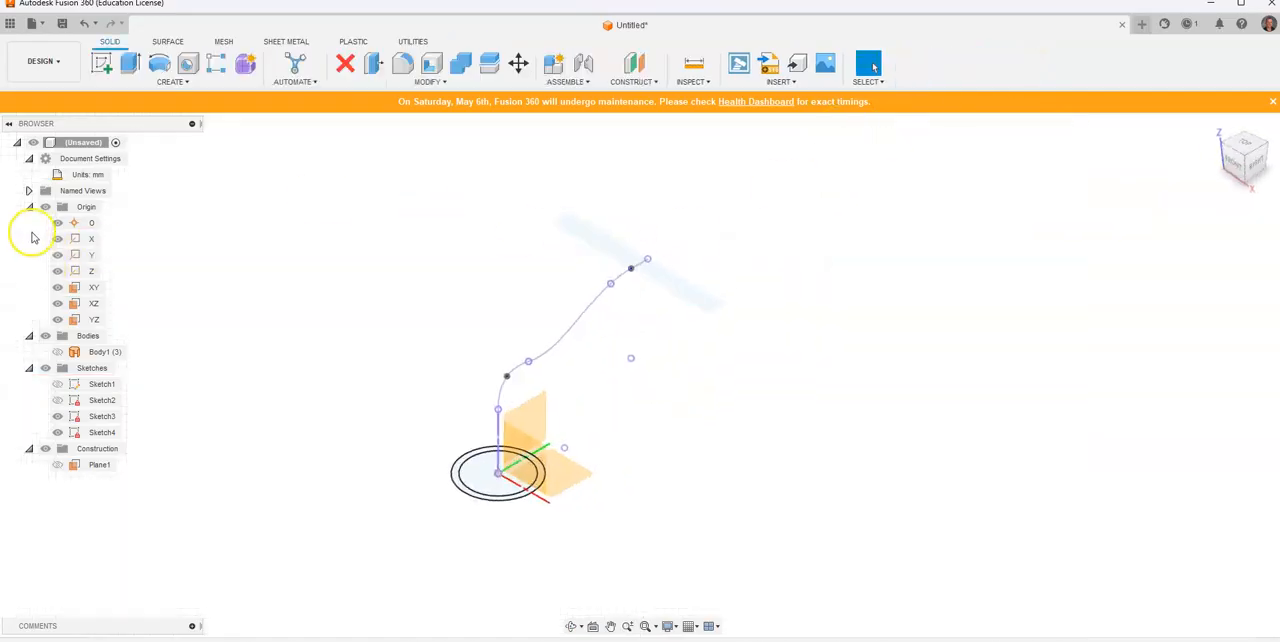
Step: Hide the origin and set up a single-path Sweep of the ring profile along the whole projected 3D centreline as a new body
left_click(45, 206)
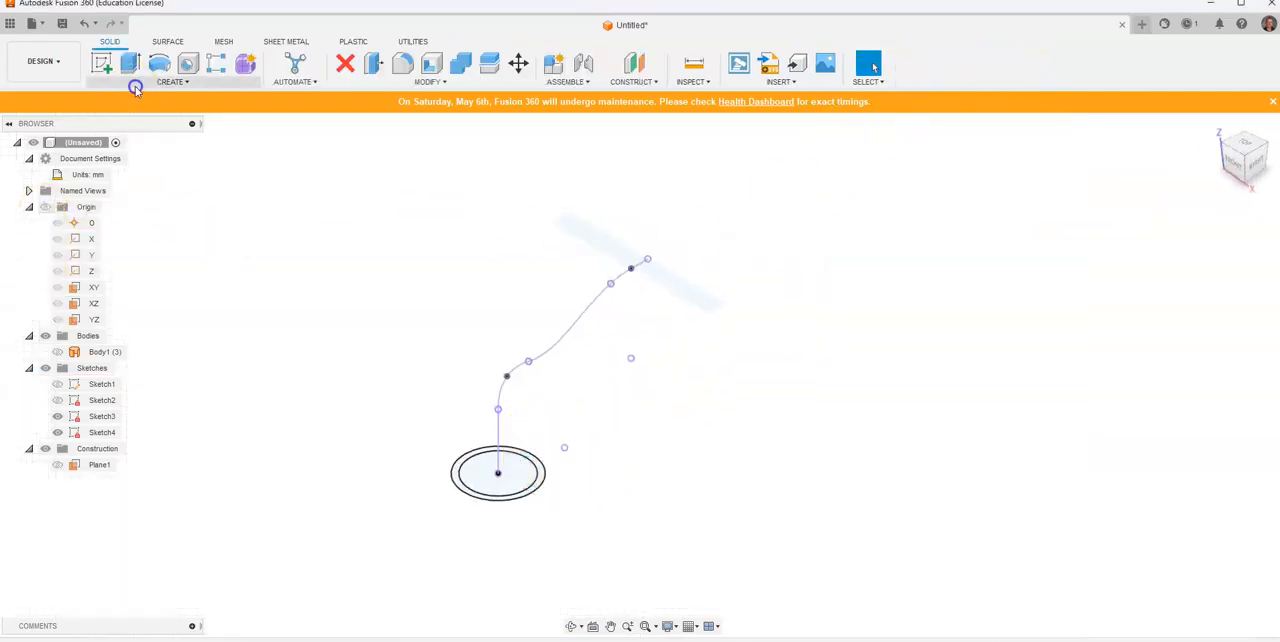
left_click(135, 87)
left_click(138, 176)
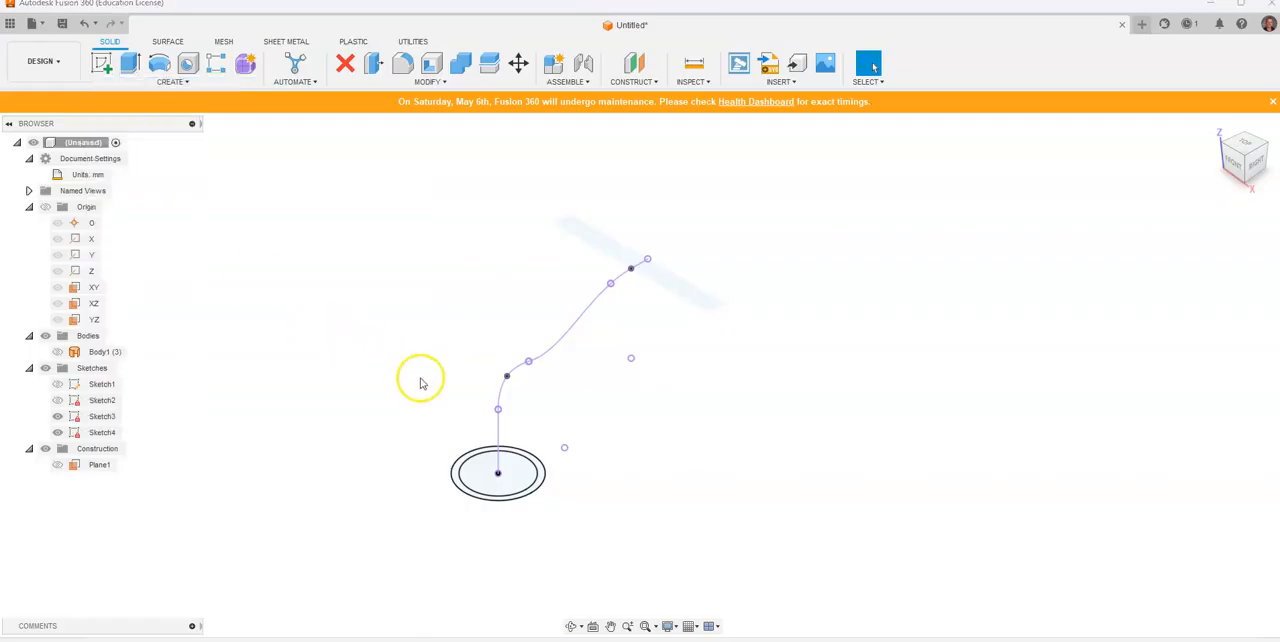
left_click(481, 453)
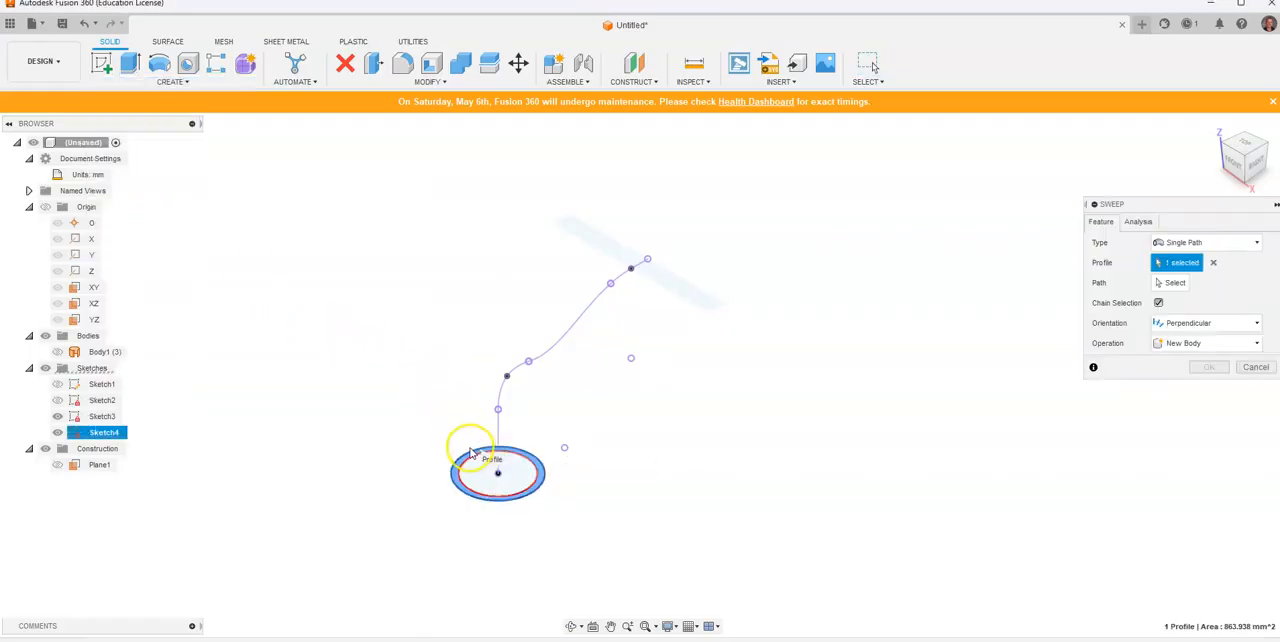
left_click(1170, 282)
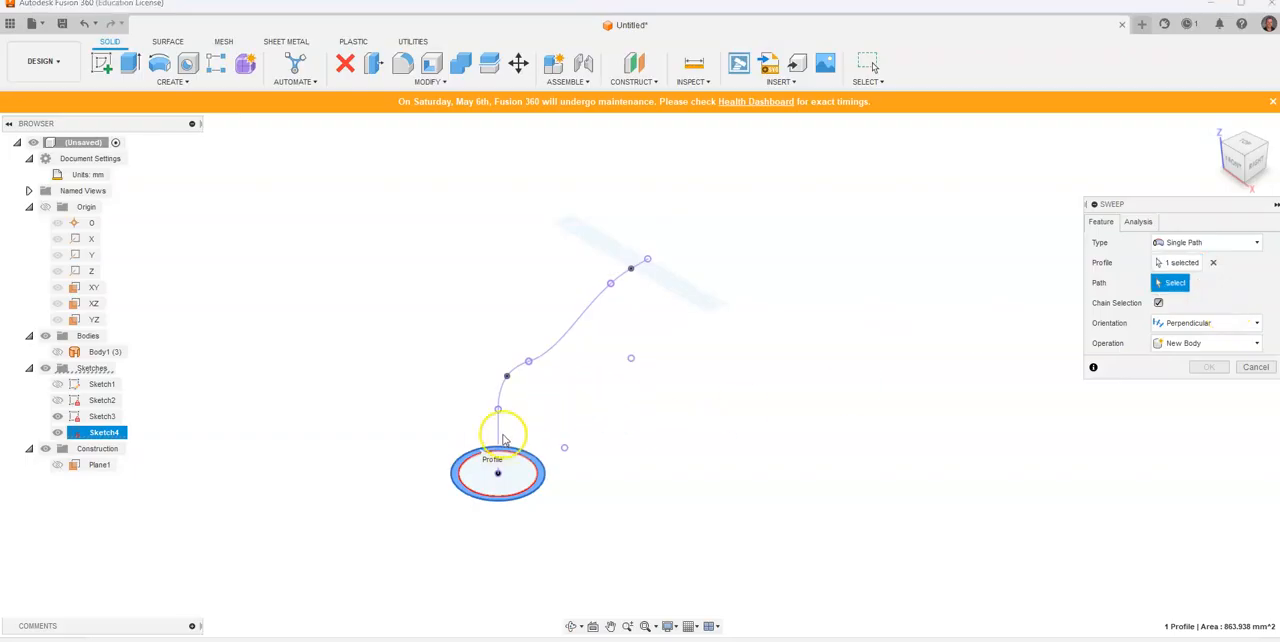
left_click(500, 392)
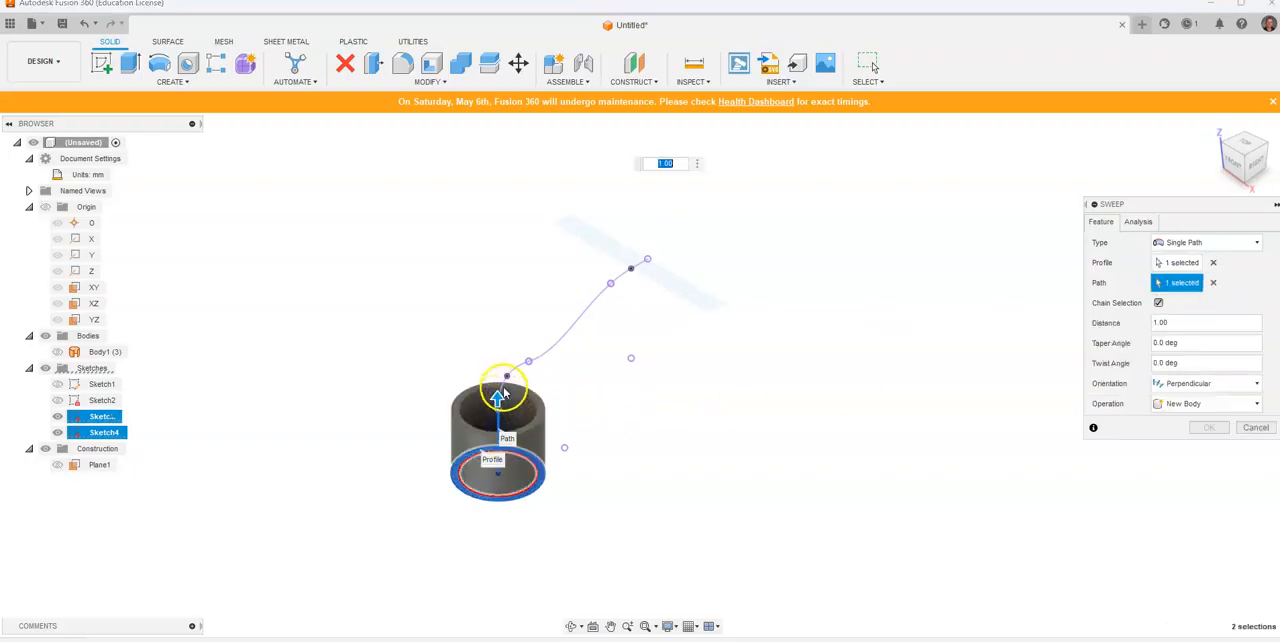
left_click(622, 276)
left_click(792, 217)
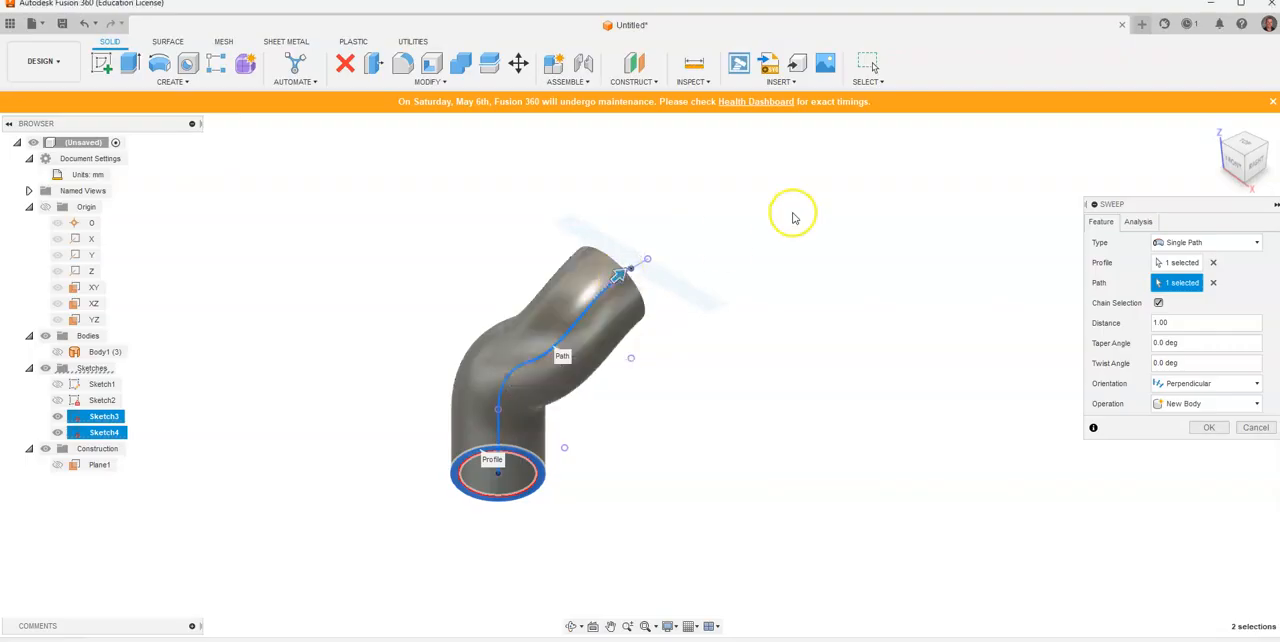
Step: Inspect the sweep preview around the bend and in the right view, and accept the perpendicular sweep as a new body
left_click_drag(1254, 165, 1124, 168)
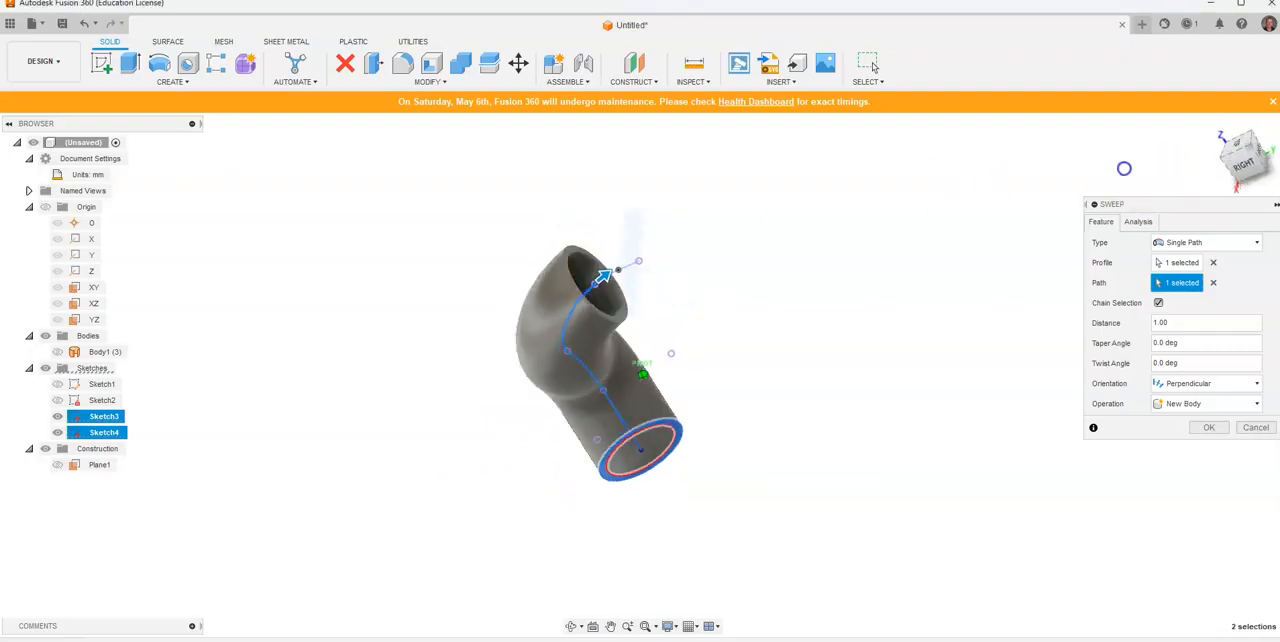
scroll(617, 262, "up", 4)
left_click(606, 294)
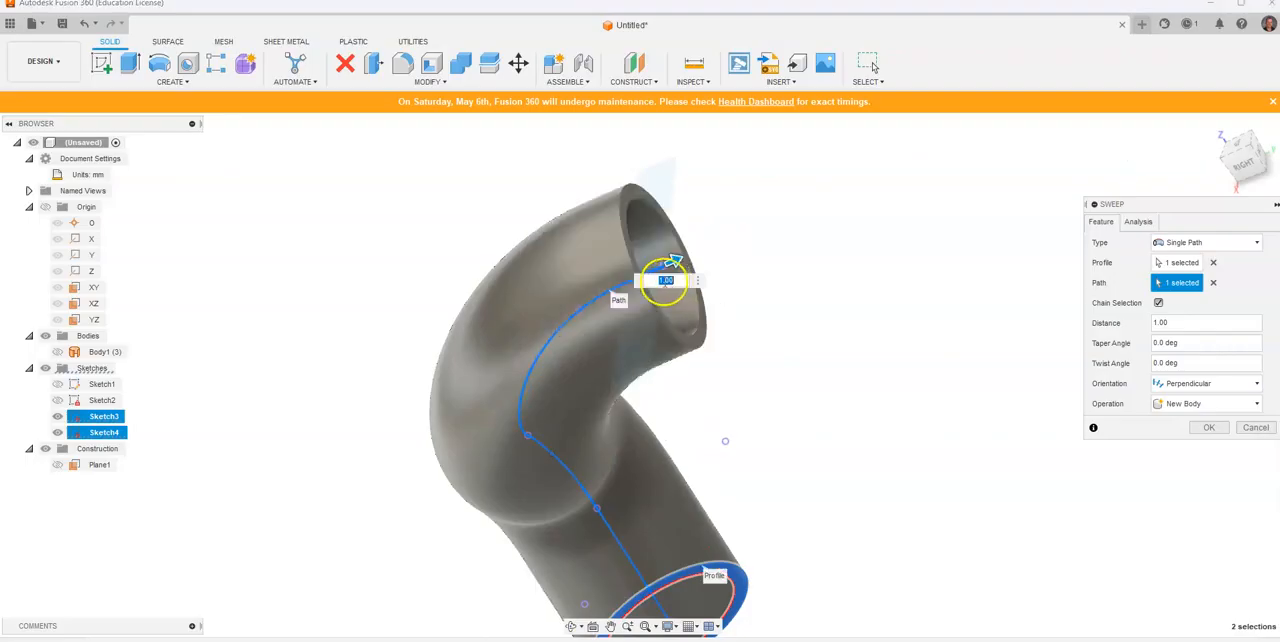
scroll(800, 310, "down", 2)
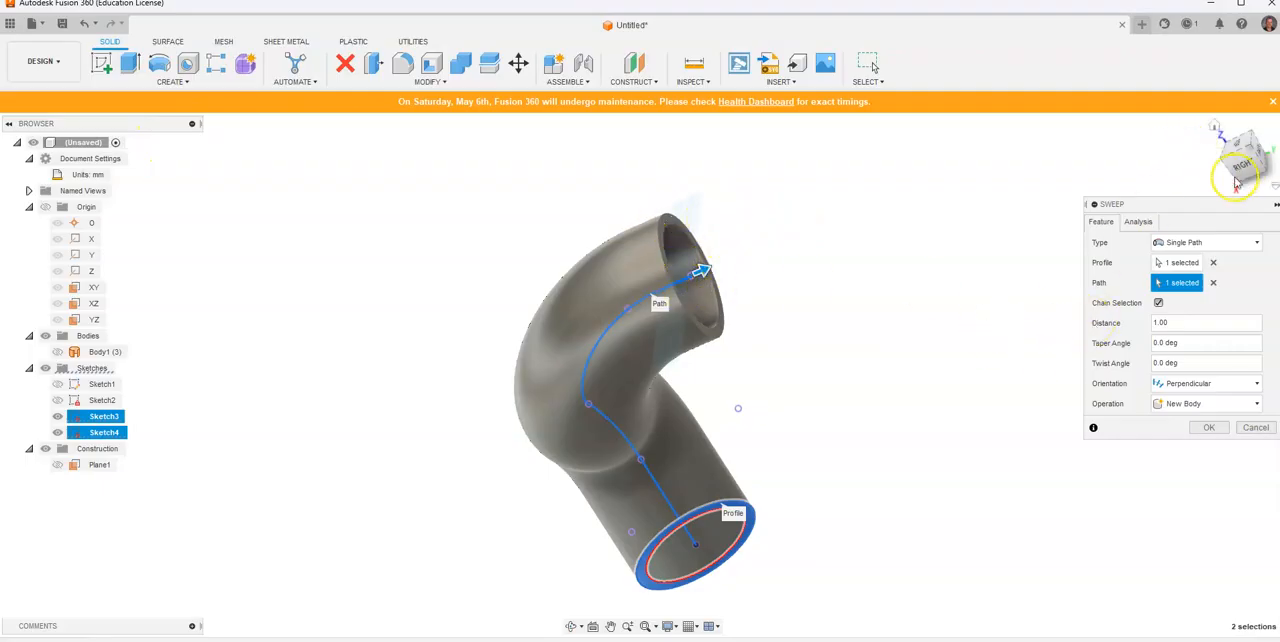
left_click(1244, 167)
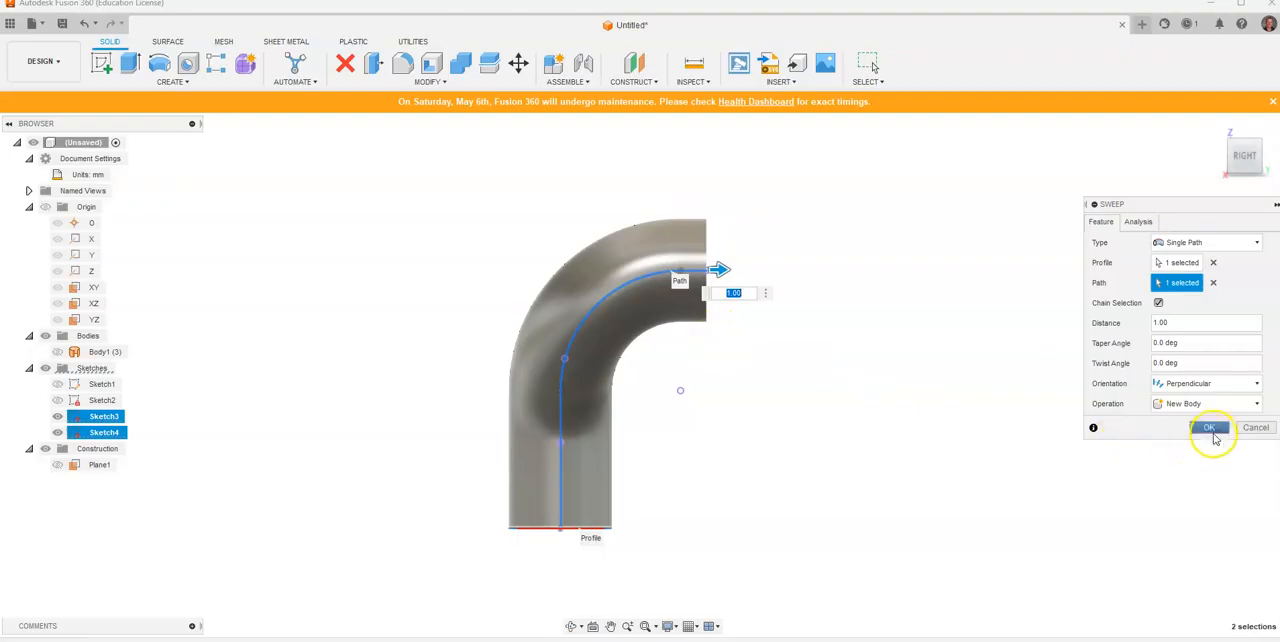
left_click(1212, 433)
Step: Compare the swept pipe's right and front views with the corresponding views in the reference drawing
middle_click_drag(865, 392, 733, 391)
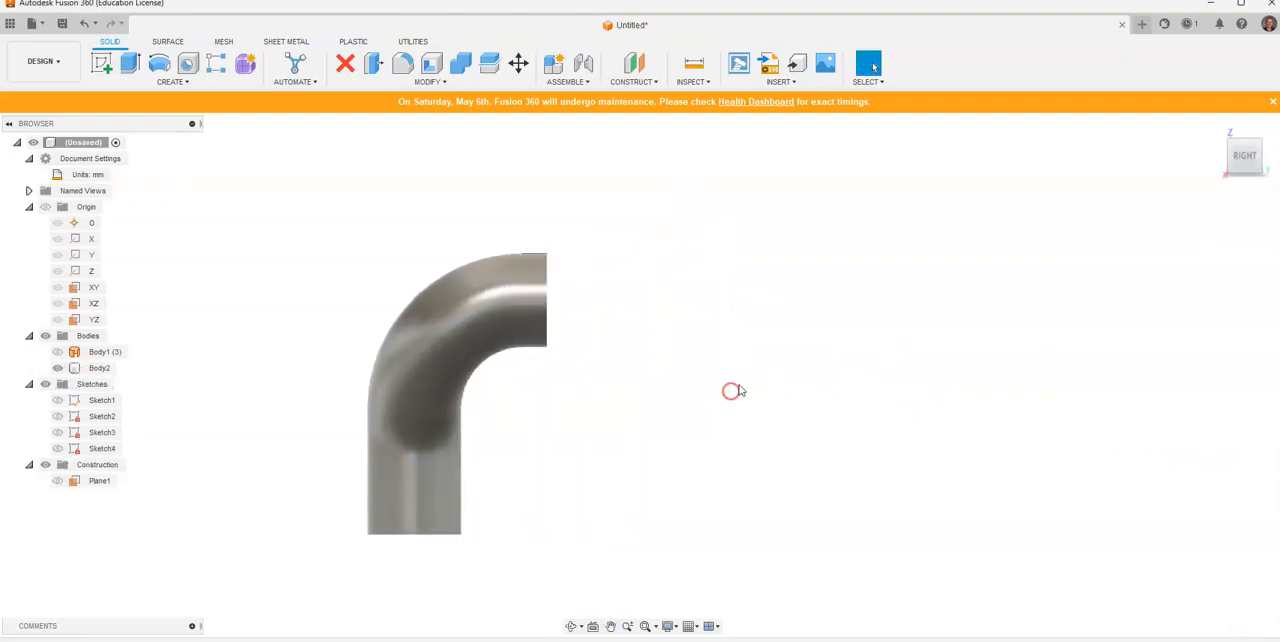
key("alt+Tab")
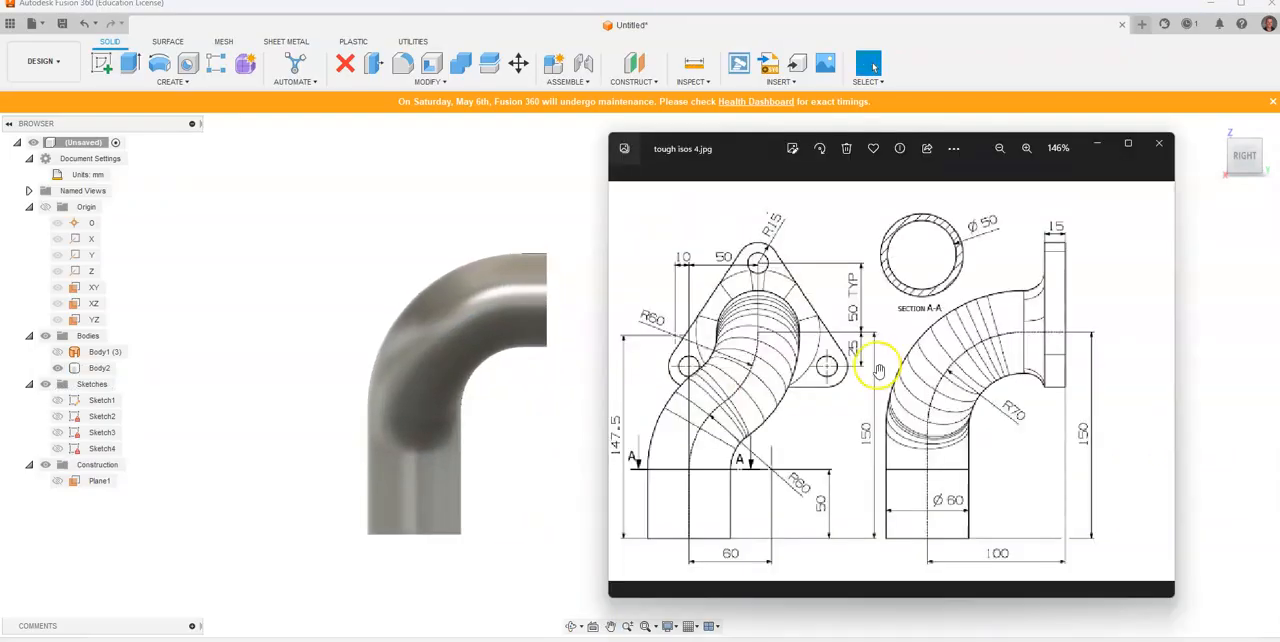
left_click(406, 490)
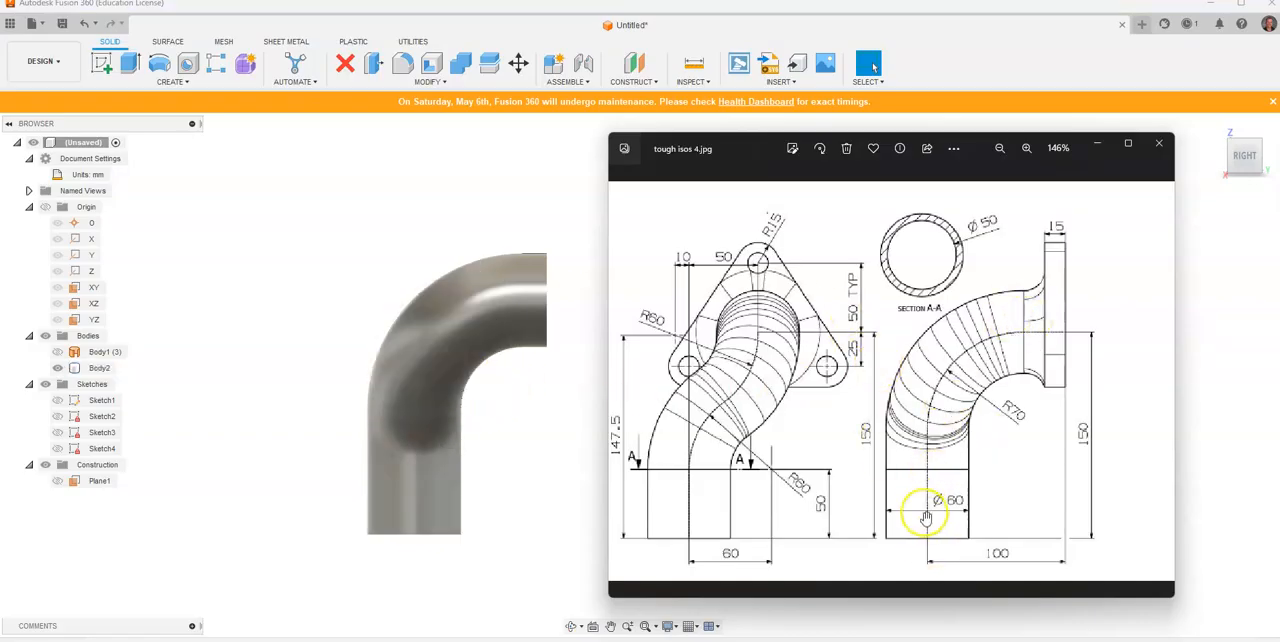
left_click(1222, 157)
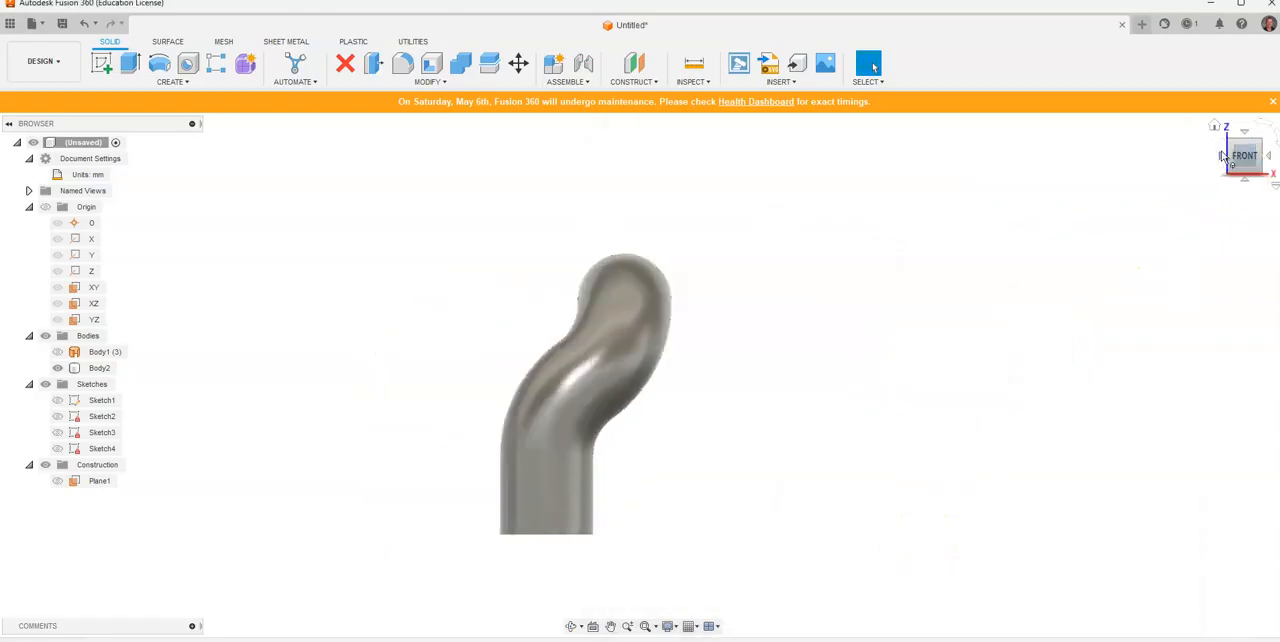
middle_click_drag(562, 366, 368, 358)
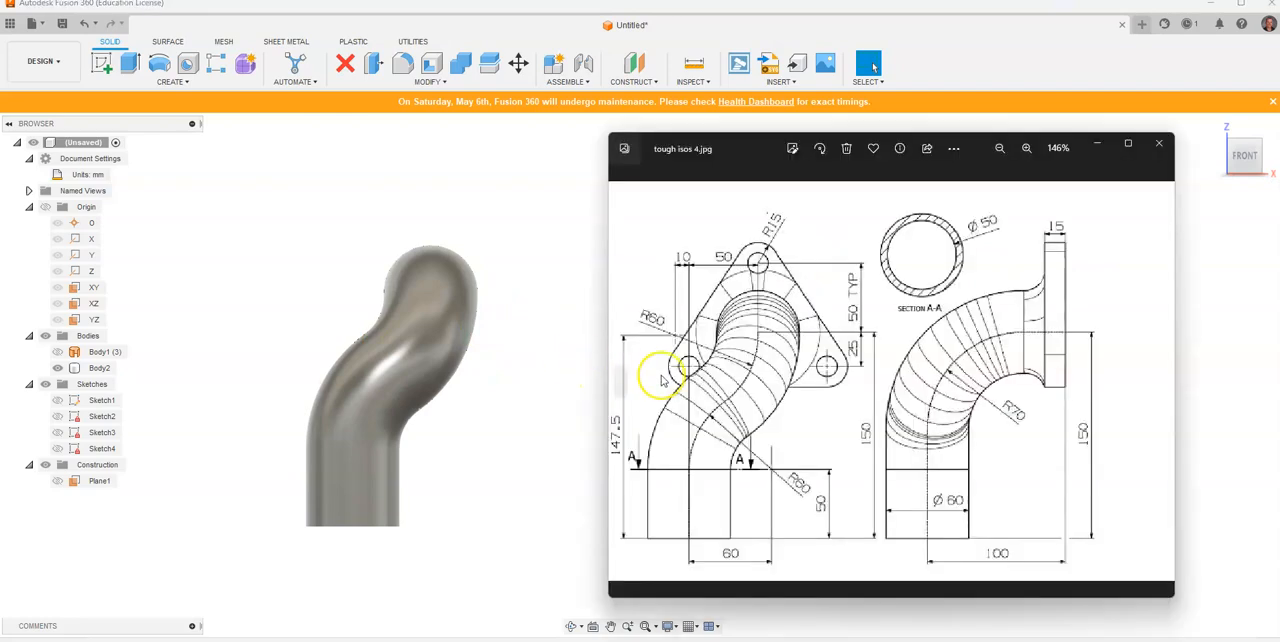
left_click(405, 505)
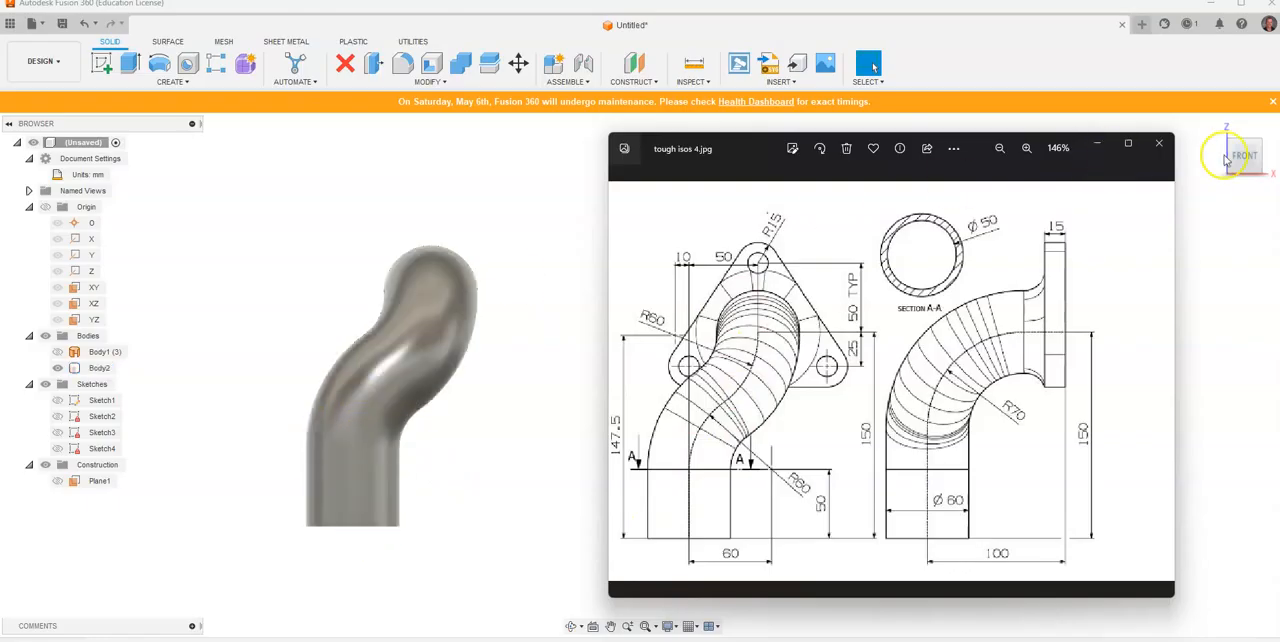
left_click(1271, 158)
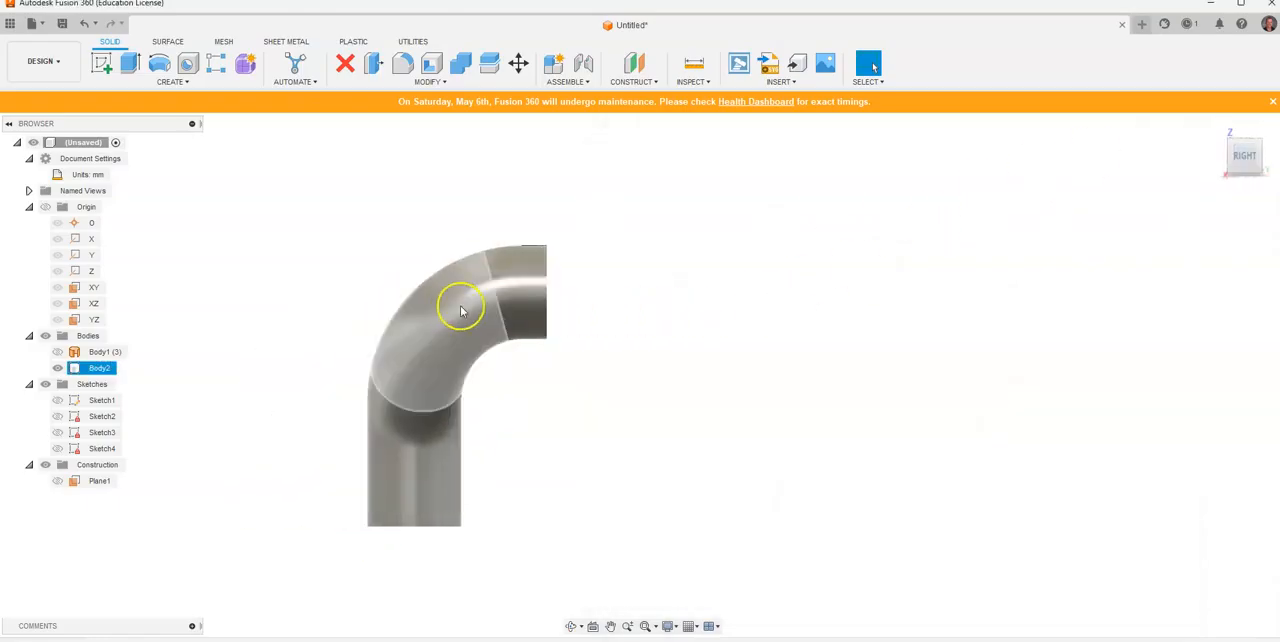
Step: Start a sketch on the ring-shaped end face at the pipe's upper opening and check the flange dimensions in the reference drawing
left_click(1261, 145)
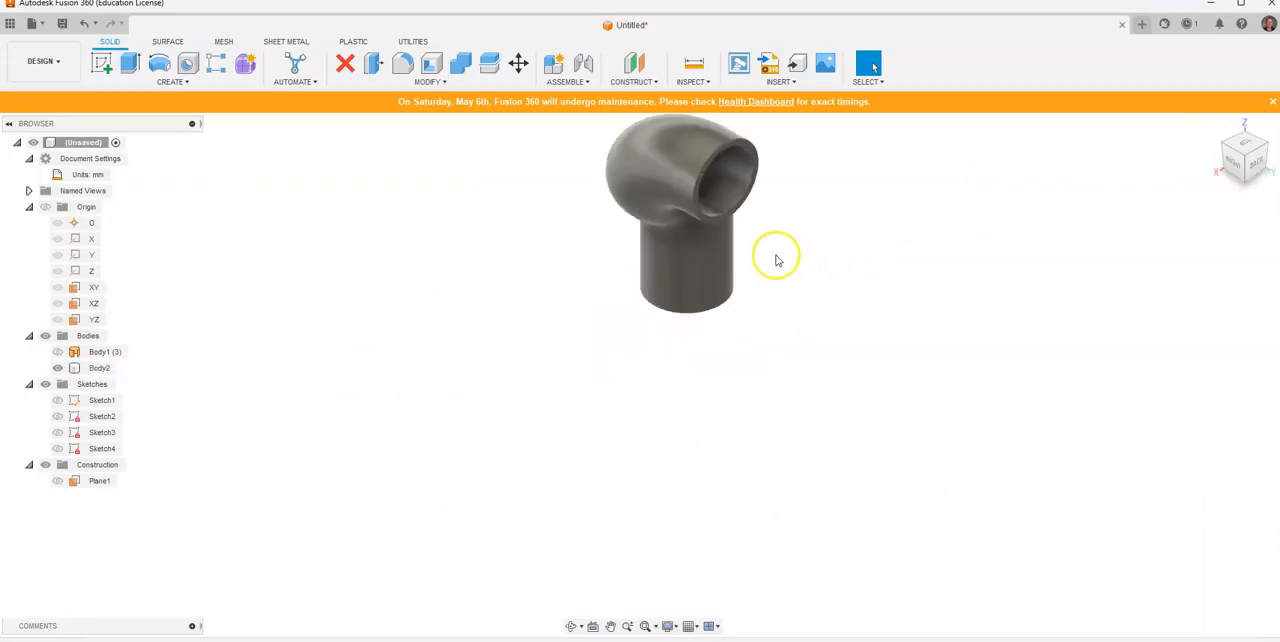
left_click(1258, 168)
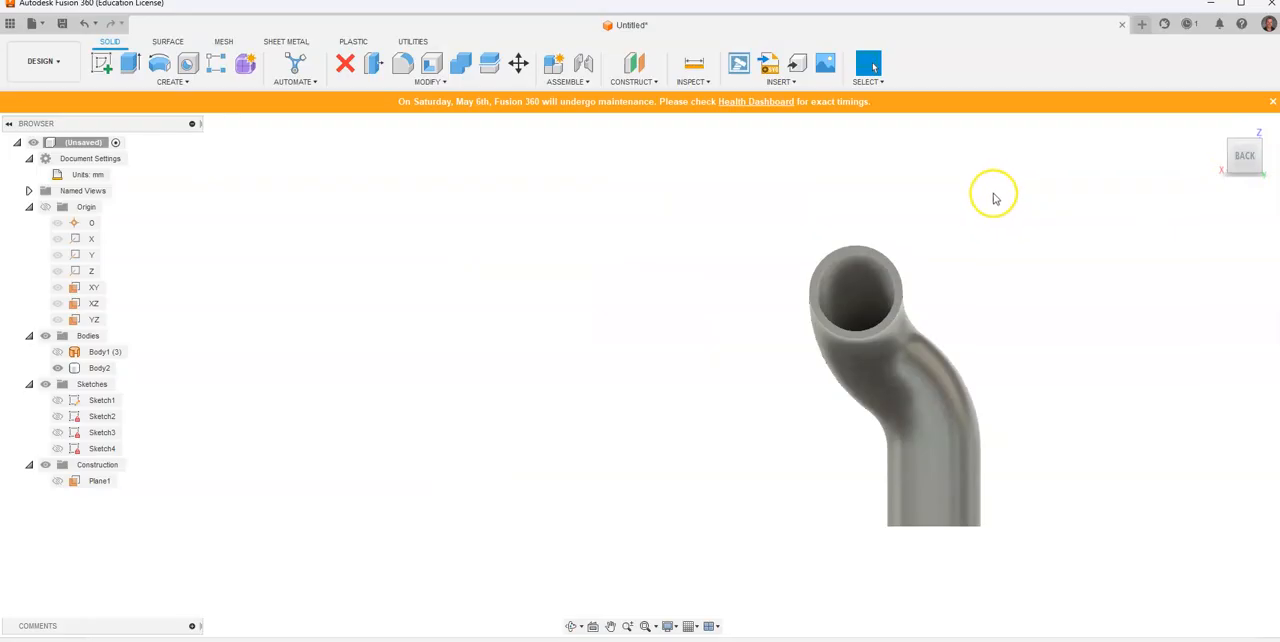
scroll(430, 253, "up", 2)
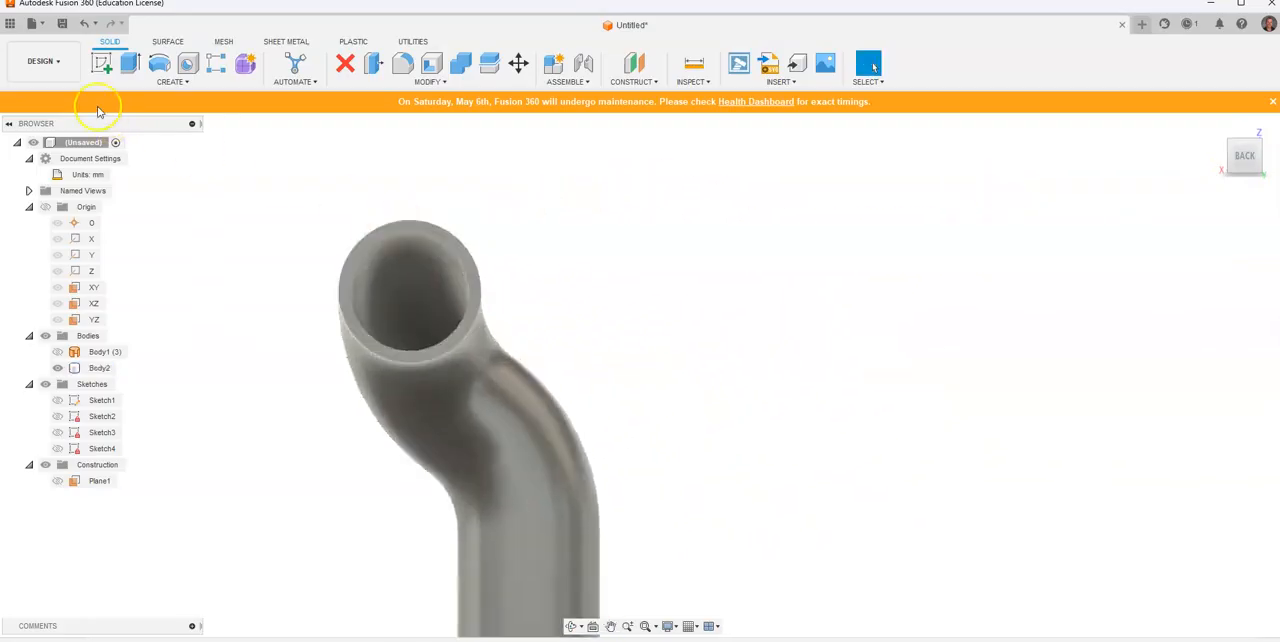
left_click(99, 64)
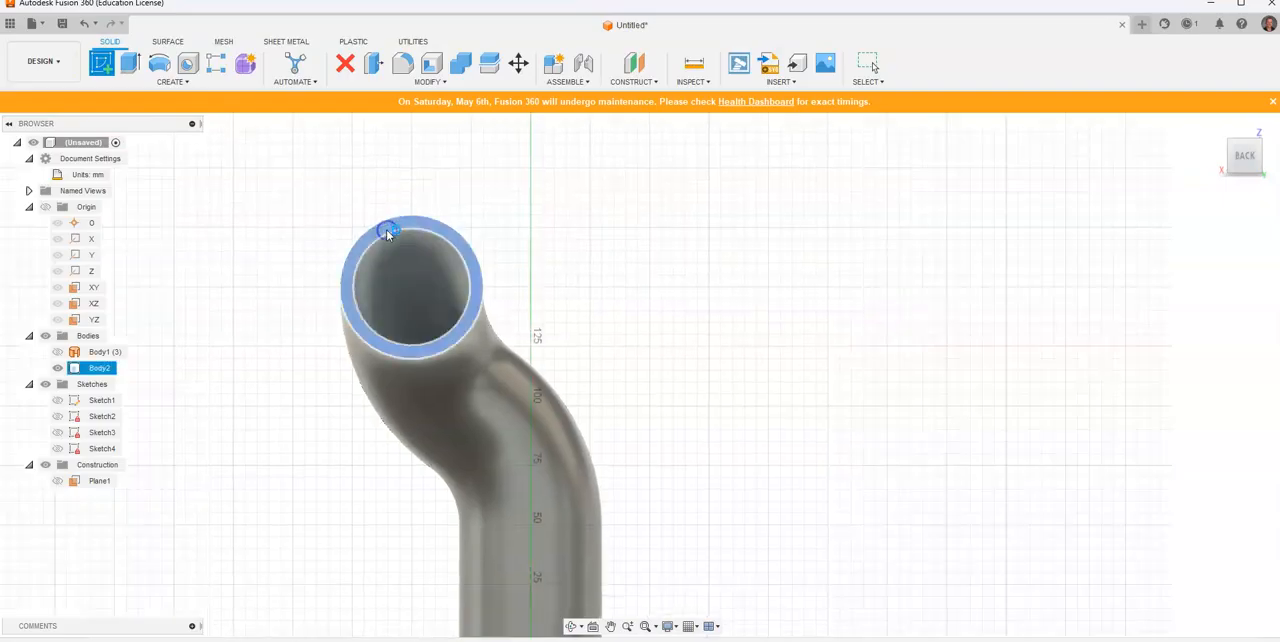
left_click(387, 232)
mouse_move(791, 214)
middle_mouse_down()
mouse_move(677, 408)
mouse_move(608, 434)
middle_mouse_up()
key("alt+Tab")
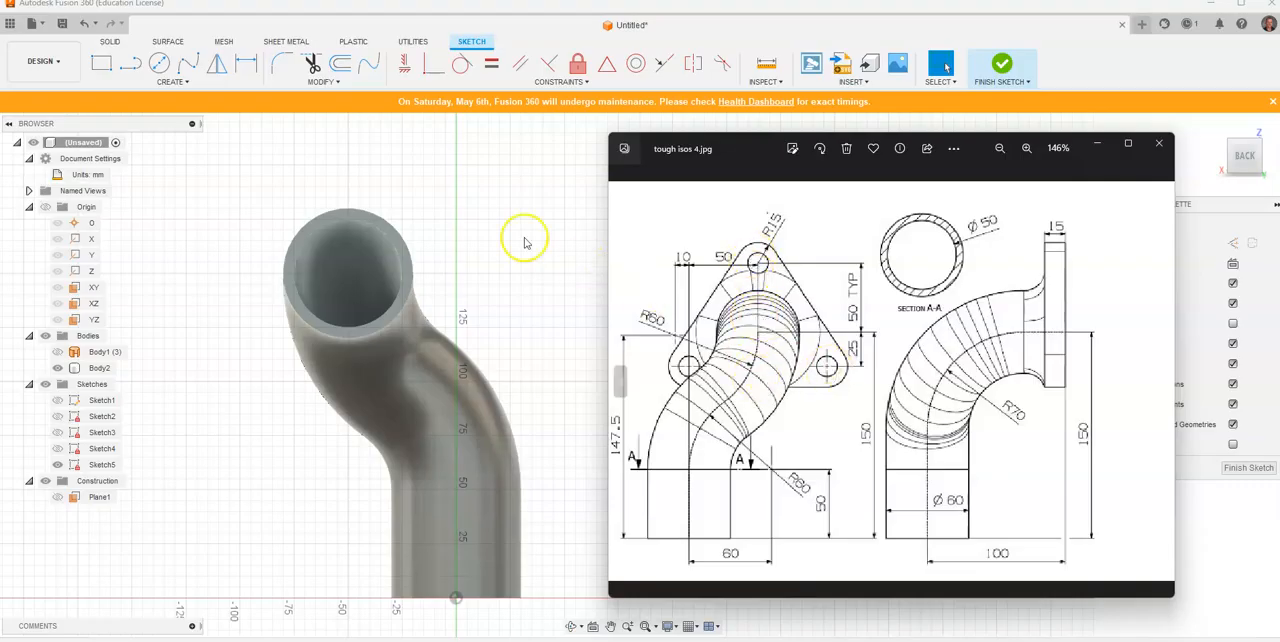
Step: Place three sketch points for the flange hole centres: one directly above the pipe opening and one to each lower side
left_click(178, 82)
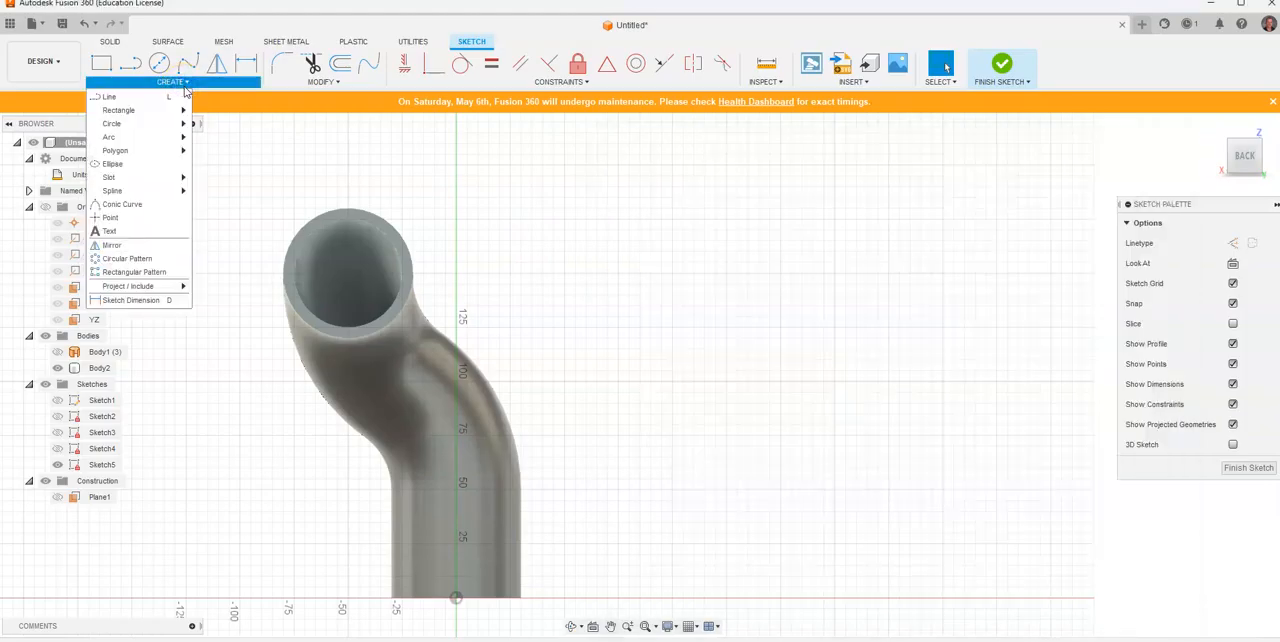
left_click(140, 217)
left_click(348, 121)
left_click(500, 306)
left_click(176, 316)
right_click(513, 202)
left_click(564, 207)
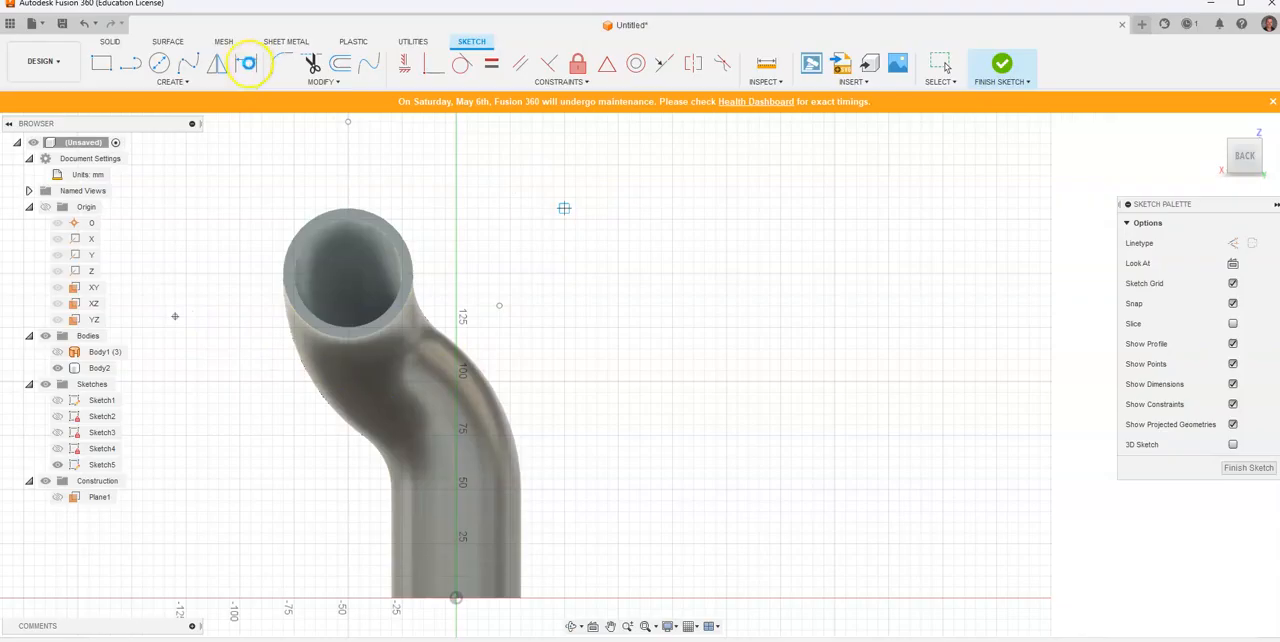
Step: Dimension the upper hole-centre point 50 mm vertically above the centre of the pipe opening
left_click(246, 63)
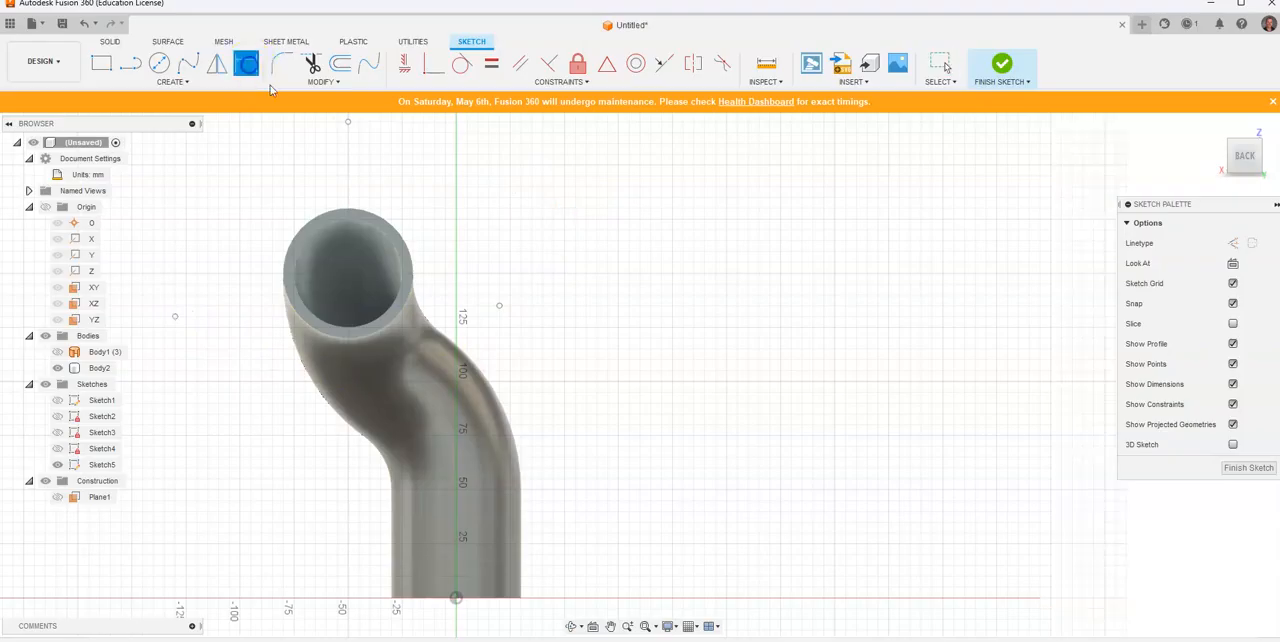
left_click(351, 289)
key("d")
left_click(348, 122)
left_click(348, 272)
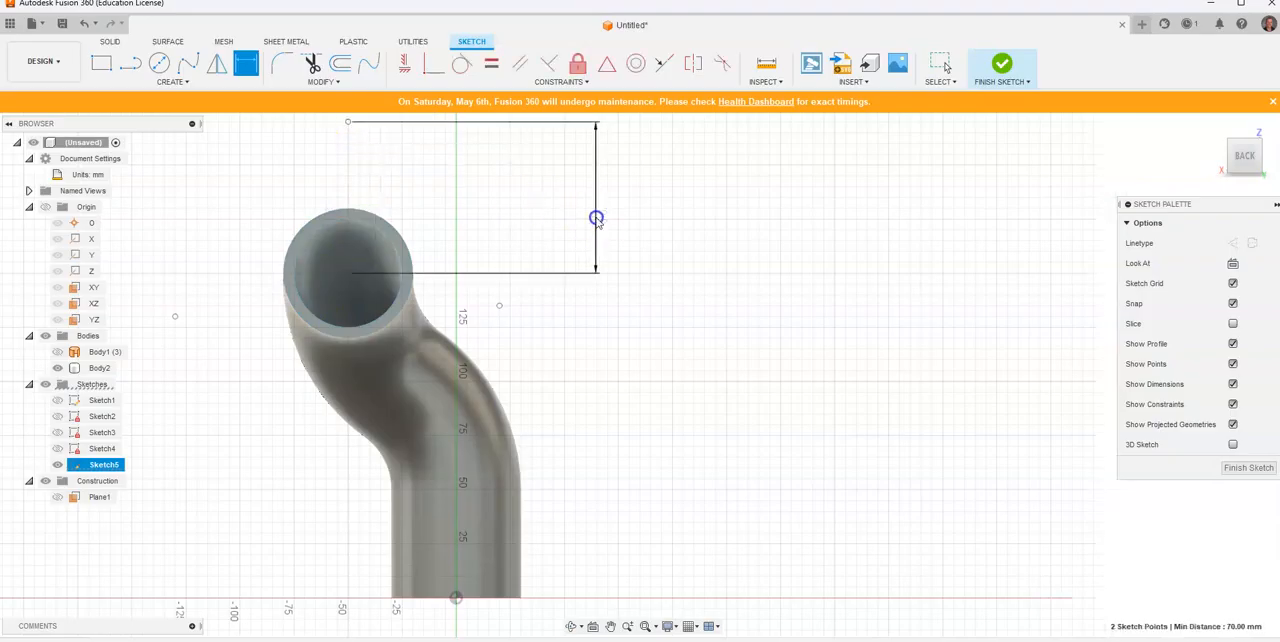
left_click(597, 216)
type("50")
key("Return")
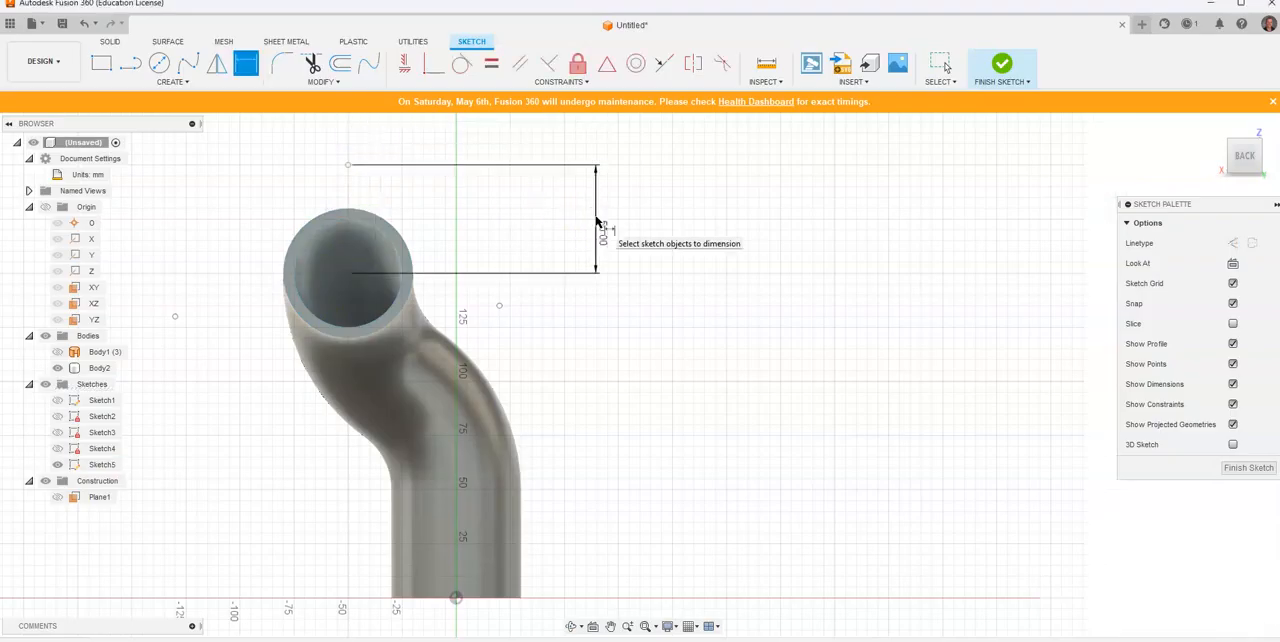
Step: Check the flange drawing and dimension the lower right hole-centre point 25 mm below and 50 mm sideways from the opening's centre
key("alt+Tab")
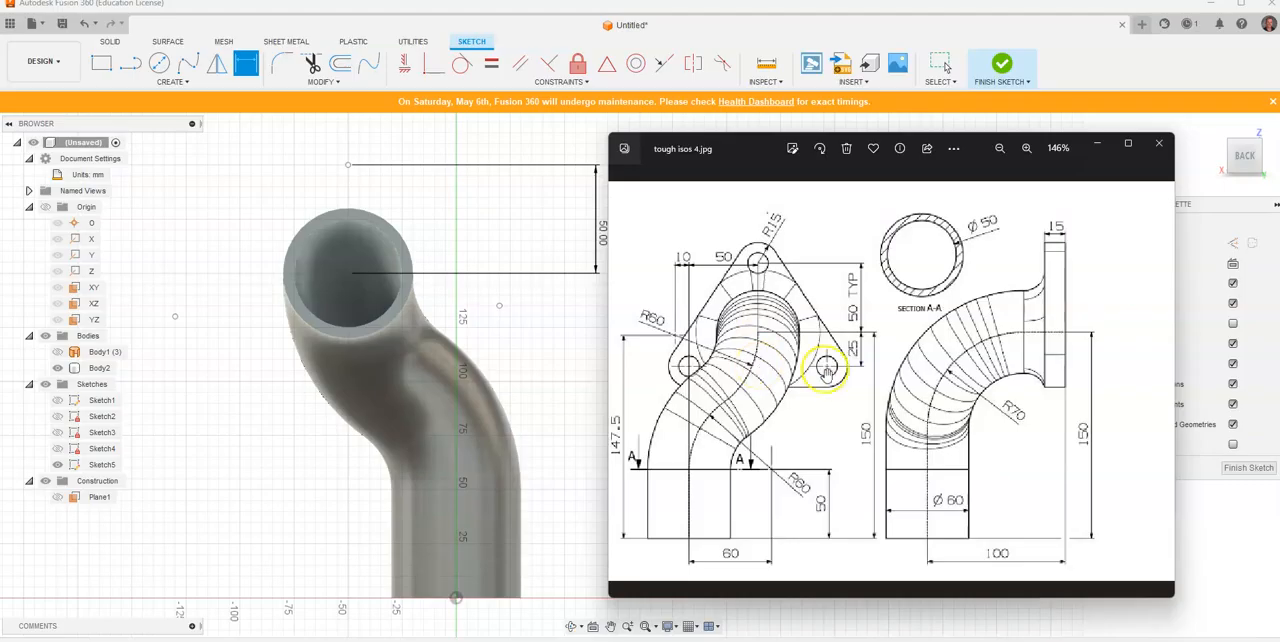
left_click(349, 274)
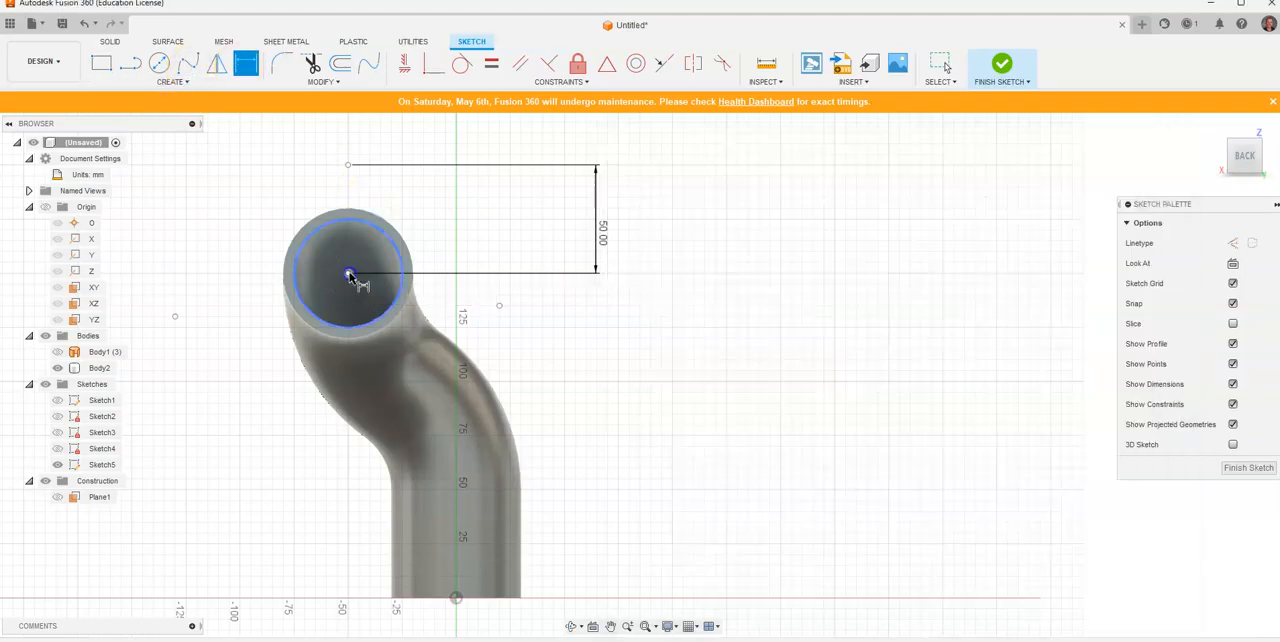
left_click(502, 310)
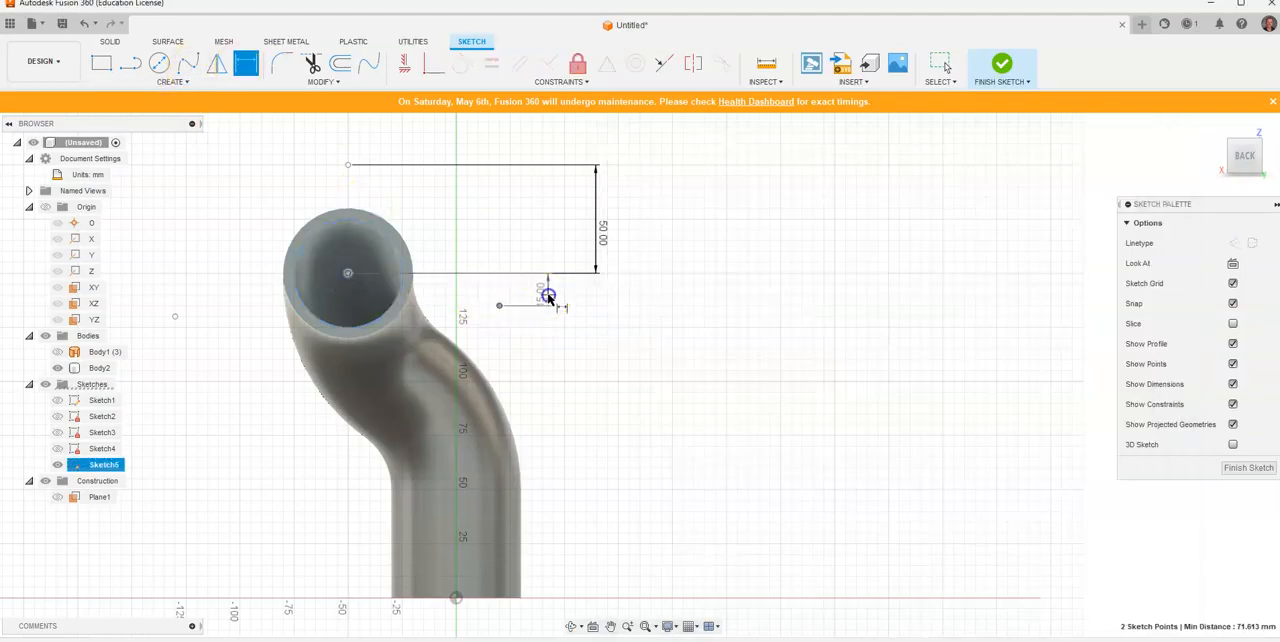
left_click(547, 295)
key("Return")
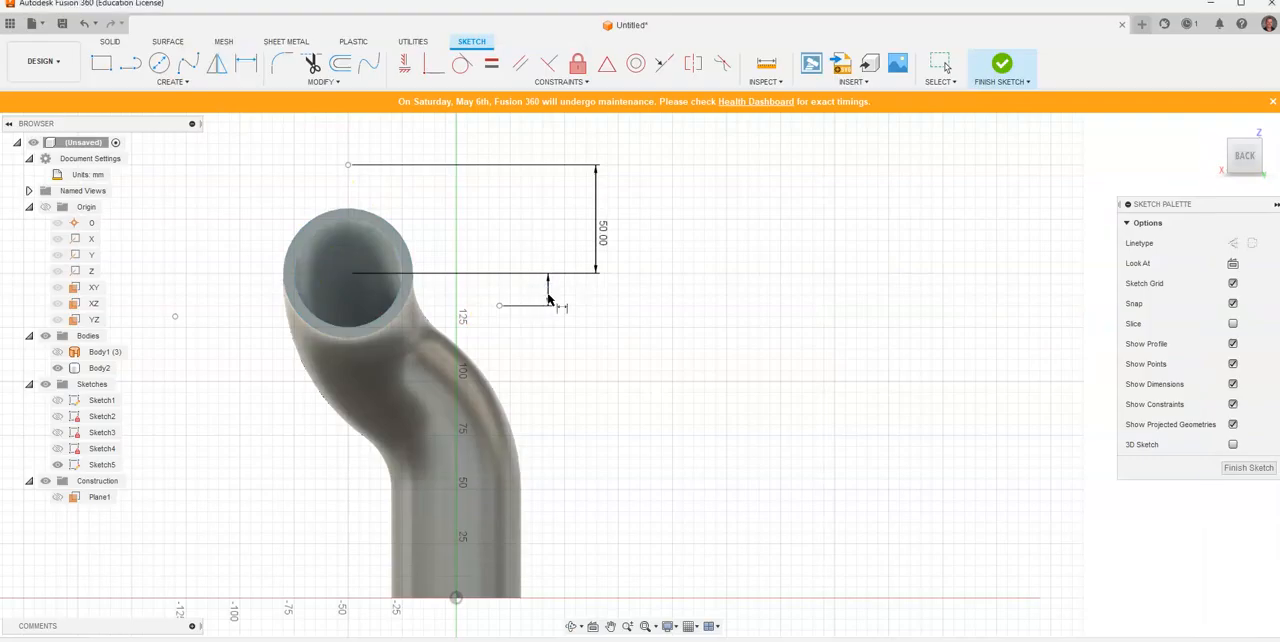
left_click(348, 275)
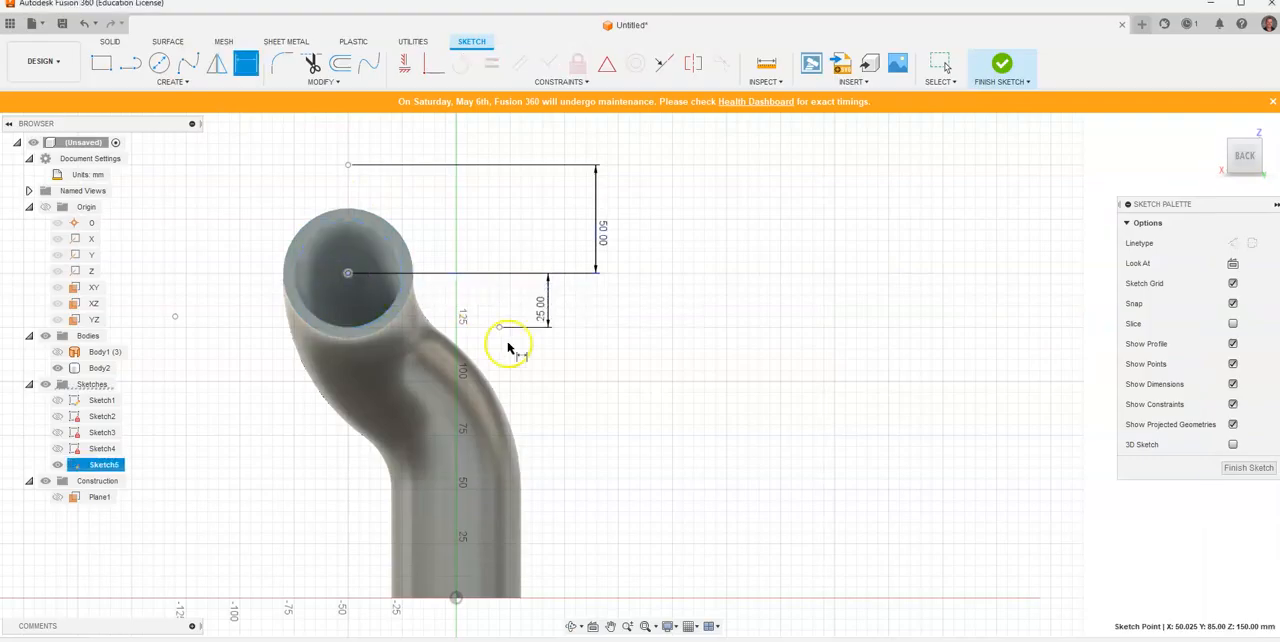
left_click_drag(499, 331, 474, 196)
type("50")
key("Return")
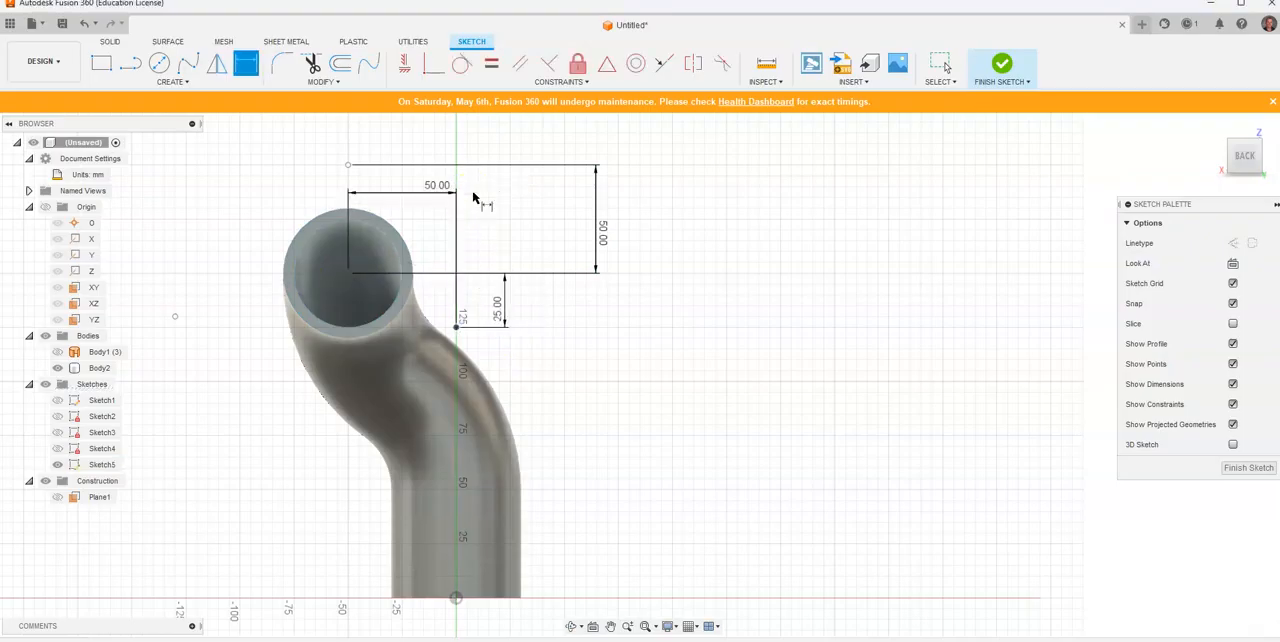
Step: Dimension the lower left hole-centre point 25 mm below and 50 mm sideways from the opening's centre, linking both values to the matching right-hand dimensions
left_click(348, 275)
left_click(175, 318)
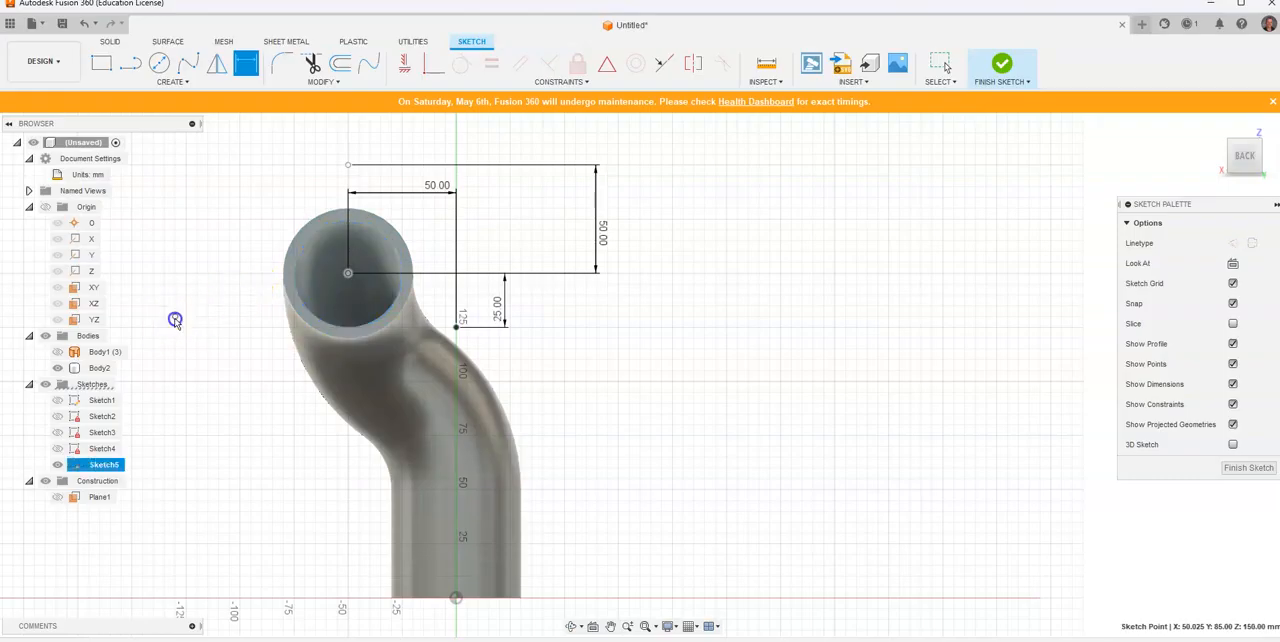
left_click(138, 302)
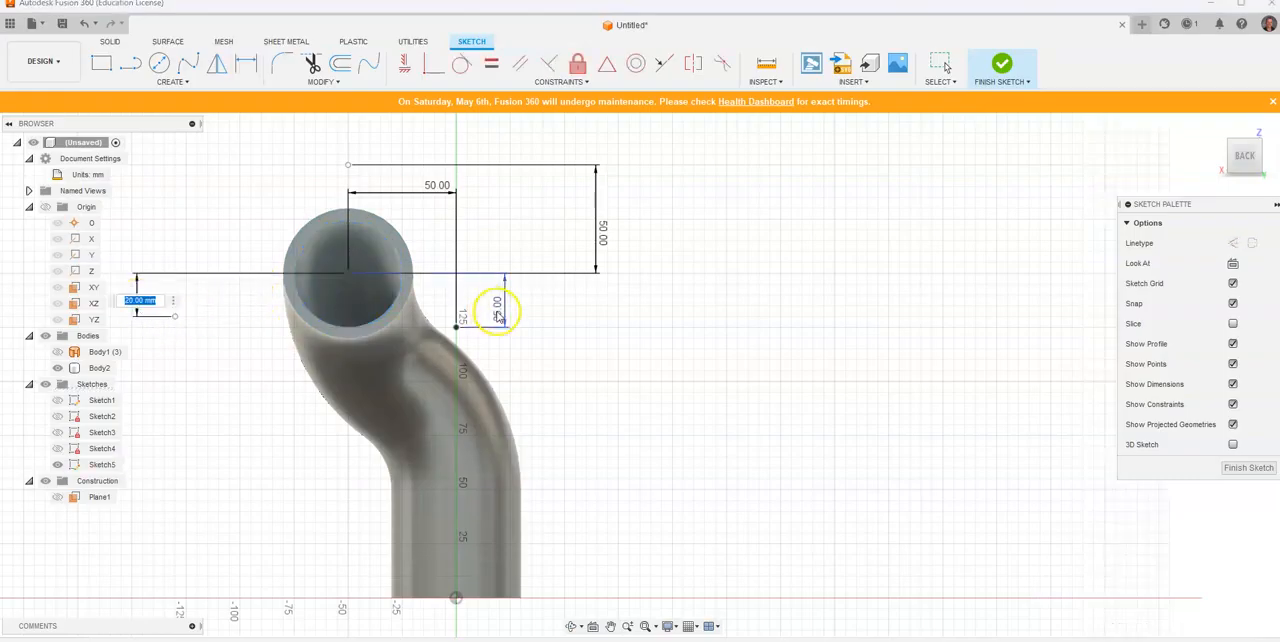
key("Return")
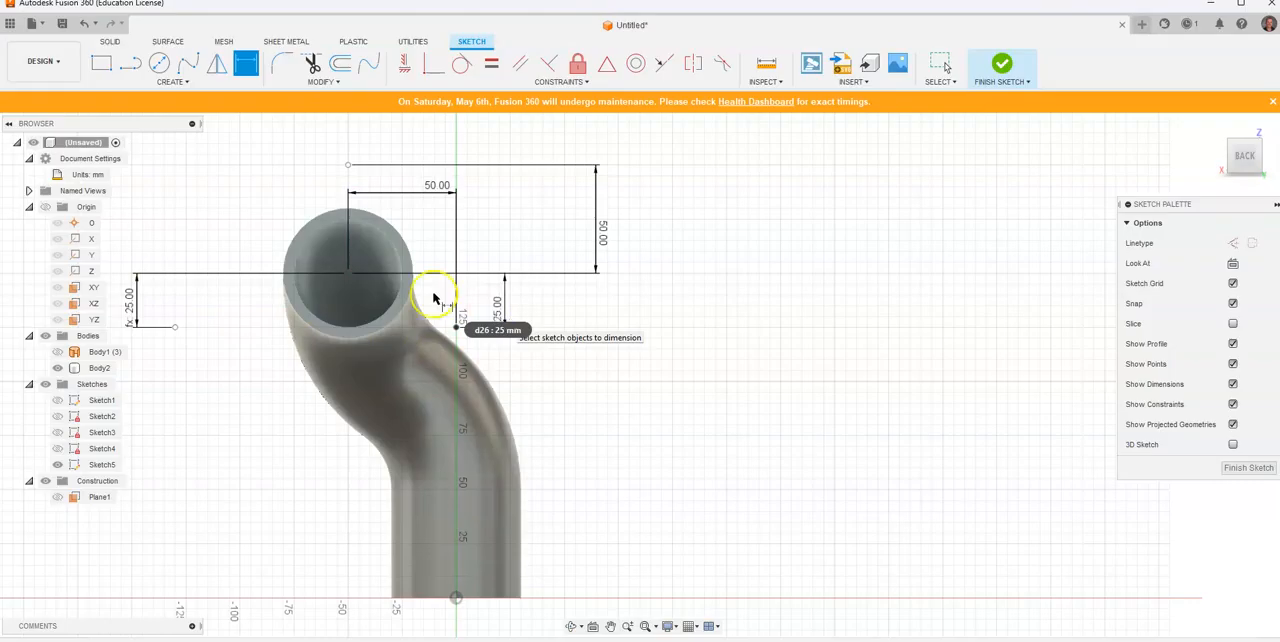
left_click(165, 327)
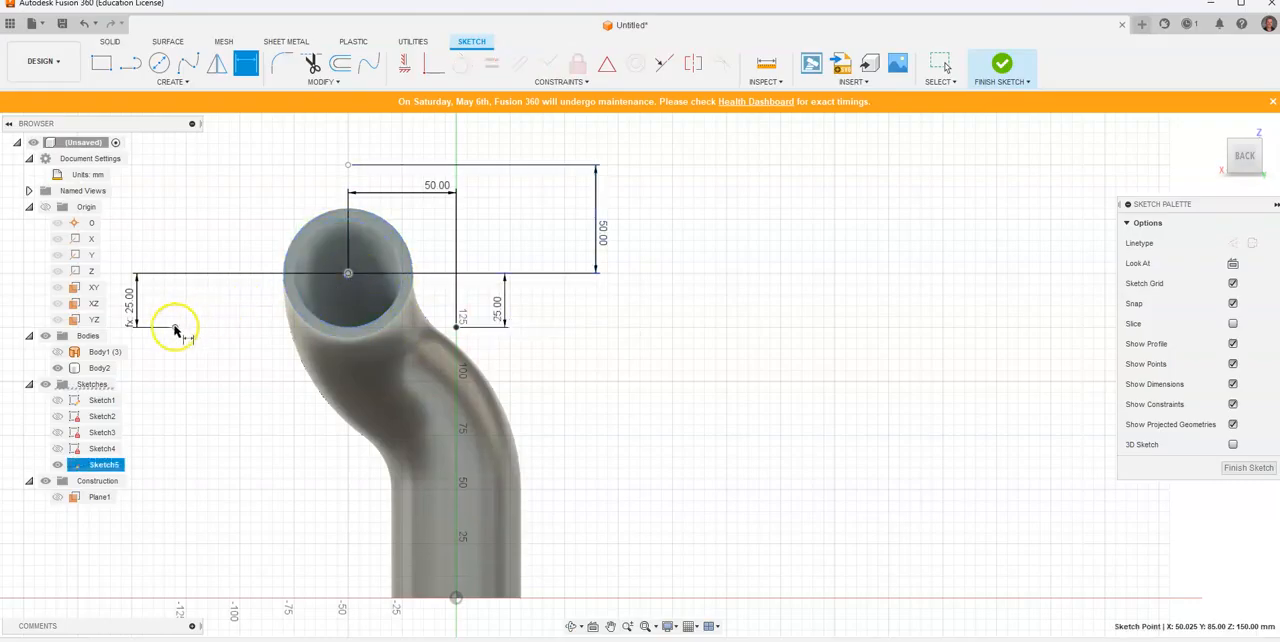
left_click(229, 172)
left_click(435, 189)
key("Return")
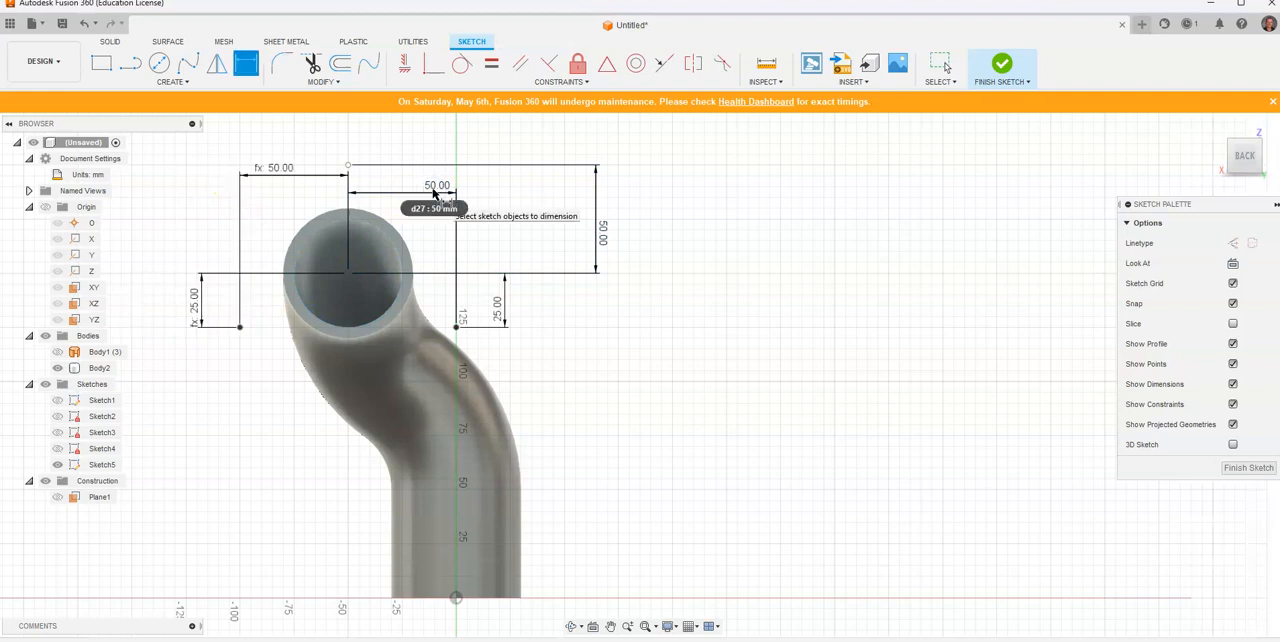
Step: Check the flange corner radius in the reference drawing and draw a 30 mm diameter circle centred on the upper hole-centre point
key("alt+Tab")
left_click(818, 241)
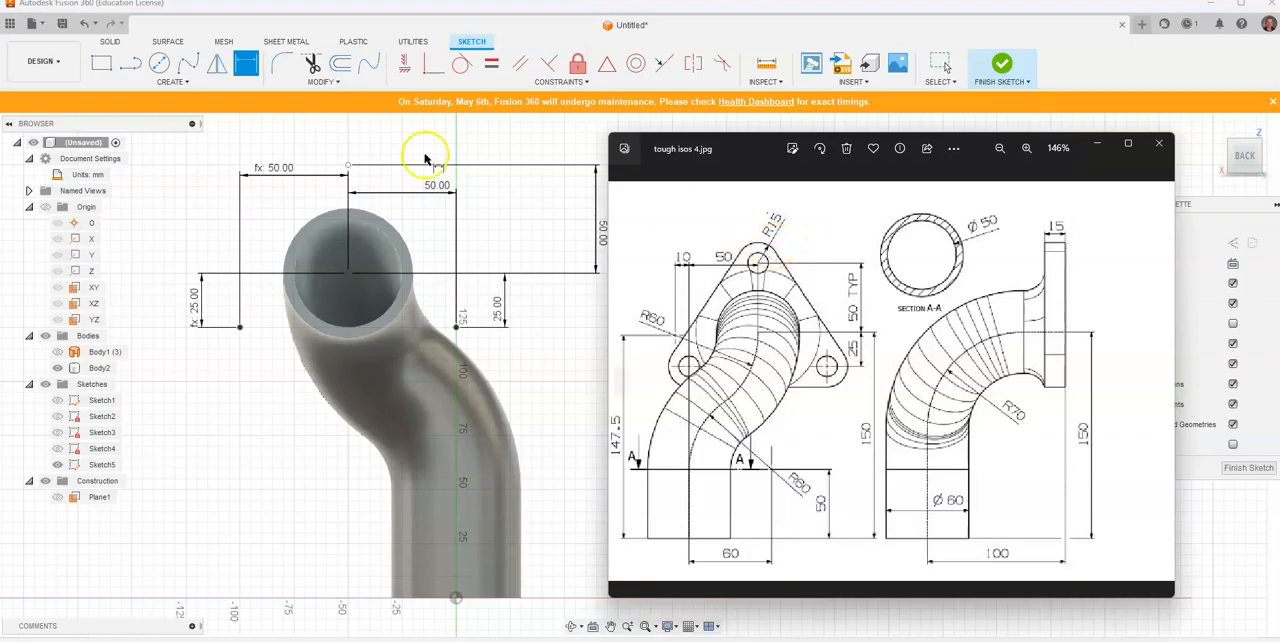
left_click(158, 62)
left_click(158, 62)
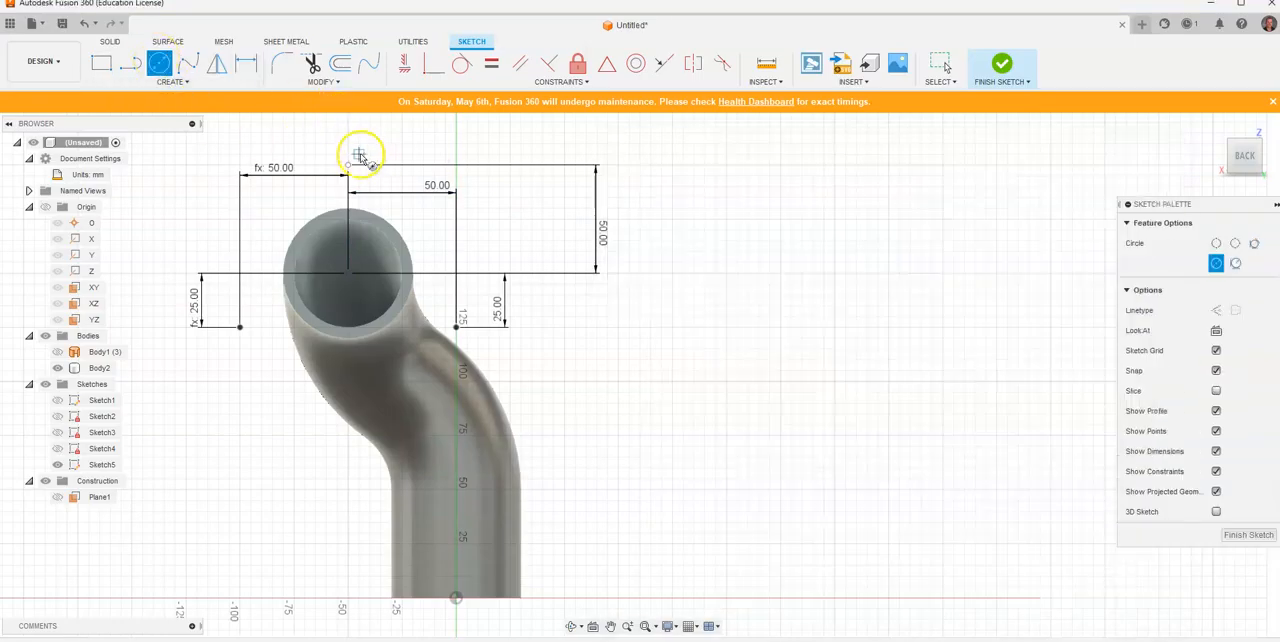
left_click(350, 164)
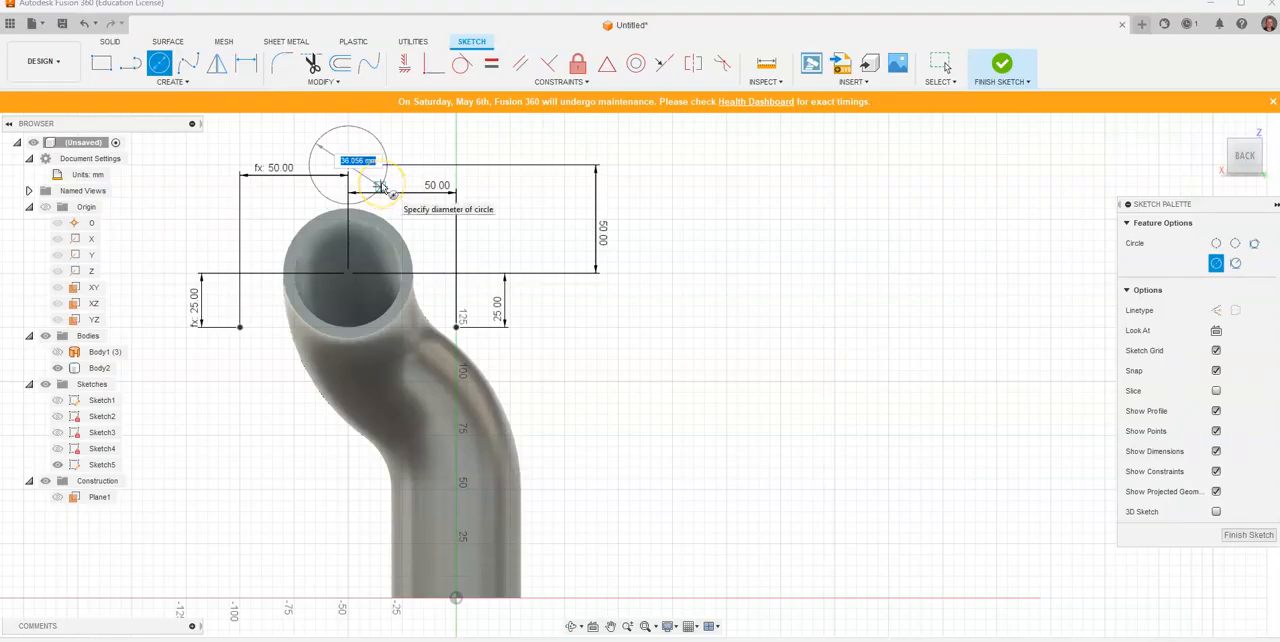
key("Return")
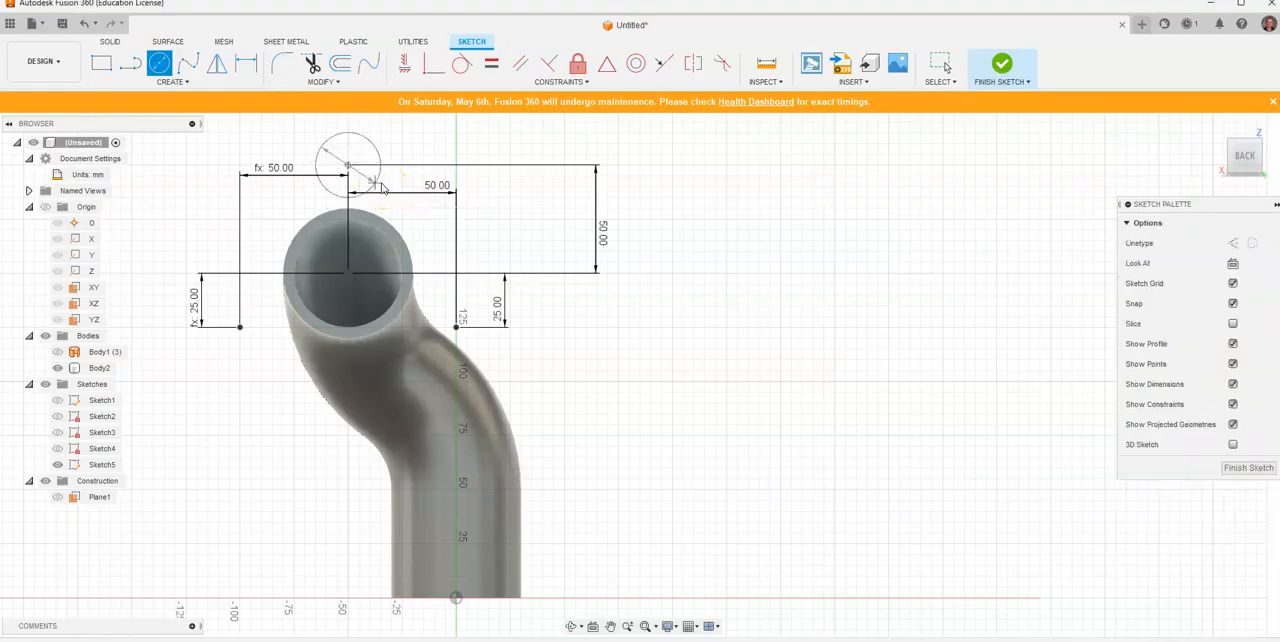
Step: Draw a 30 mm diameter circle centred on each of the two lower hole-centre points
left_click(160, 62)
key("c")
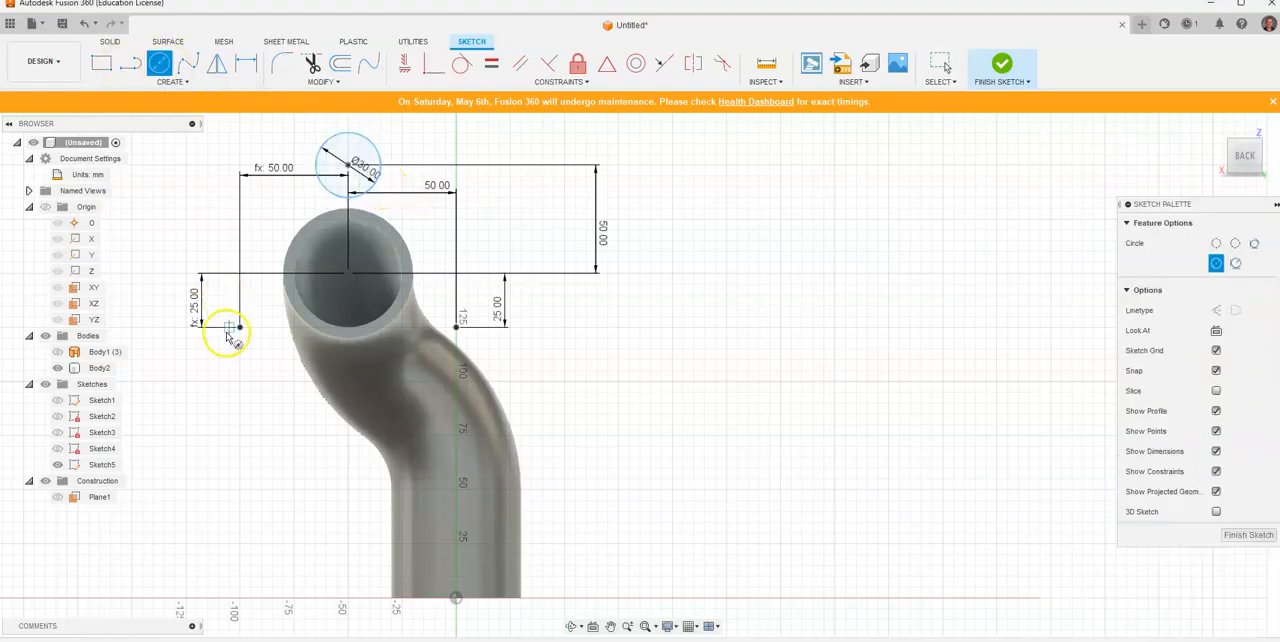
left_click(239, 328)
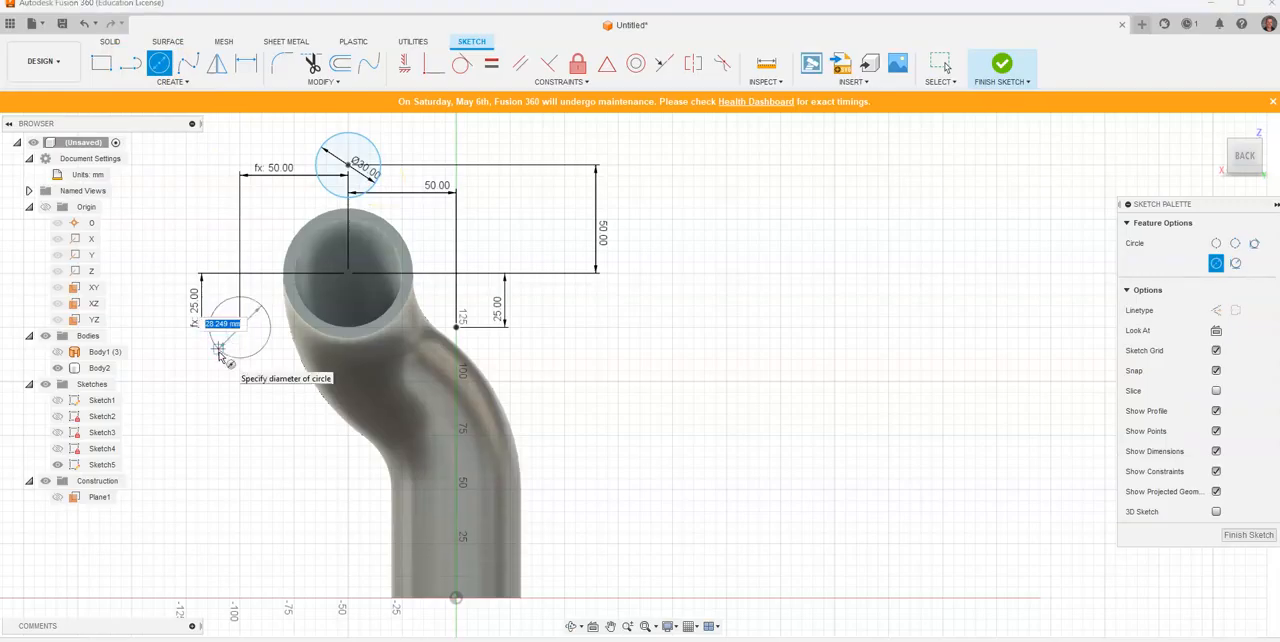
type("30")
key("Return")
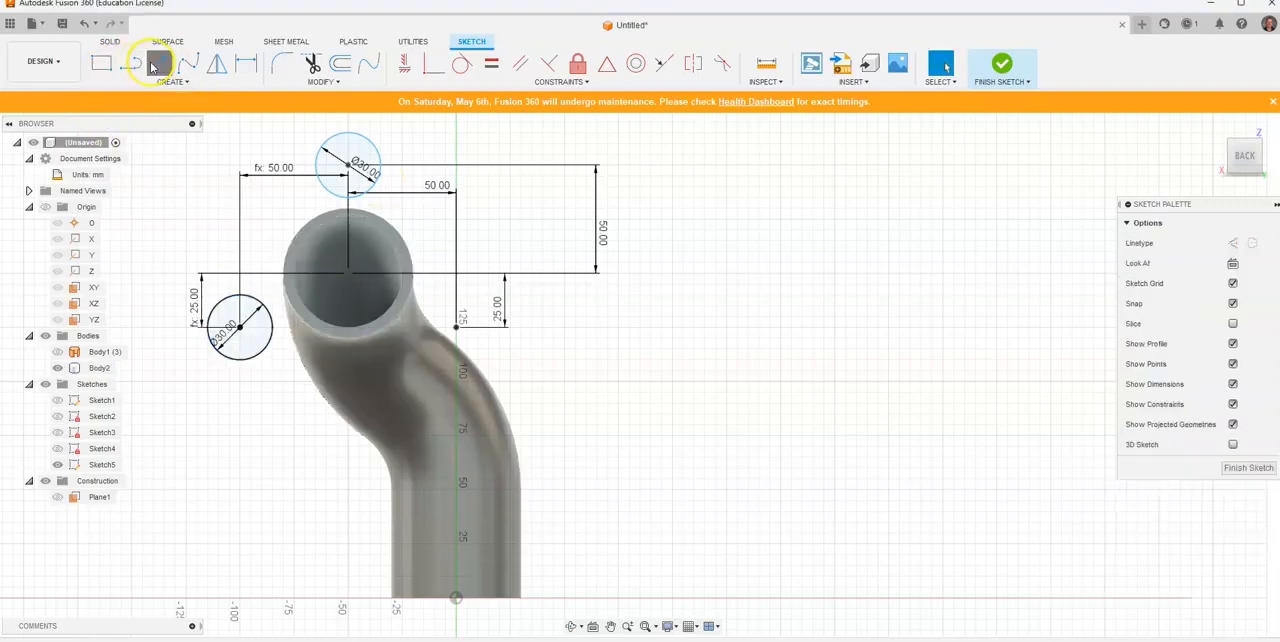
left_click(155, 65)
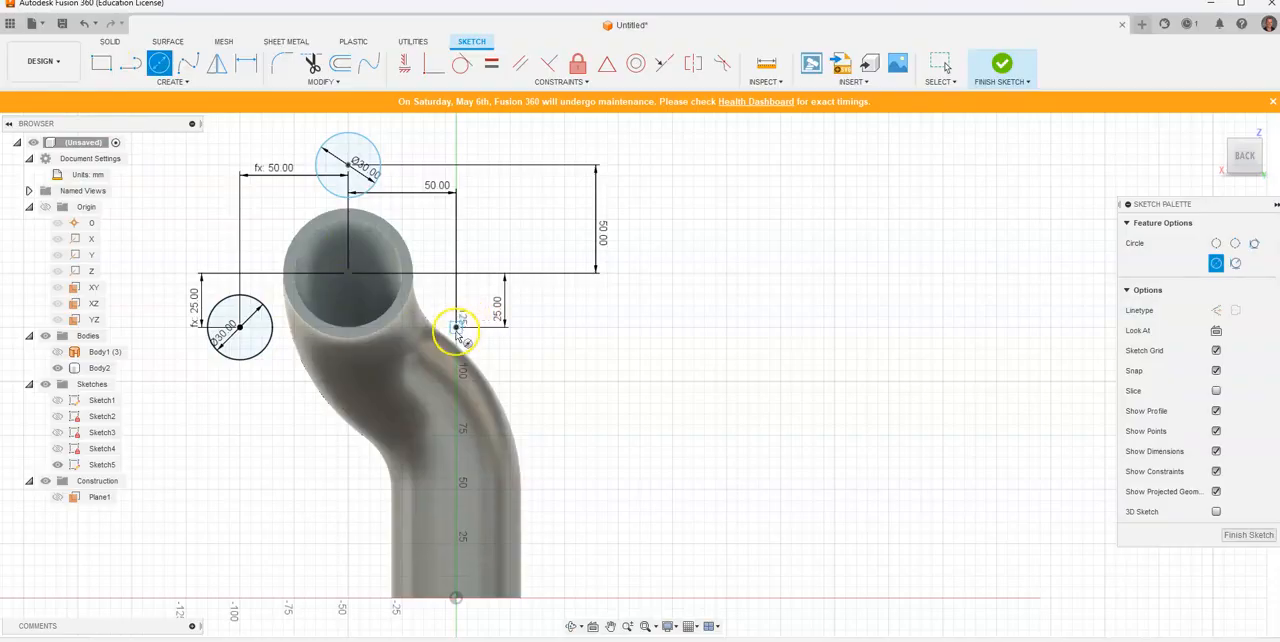
left_click(456, 327)
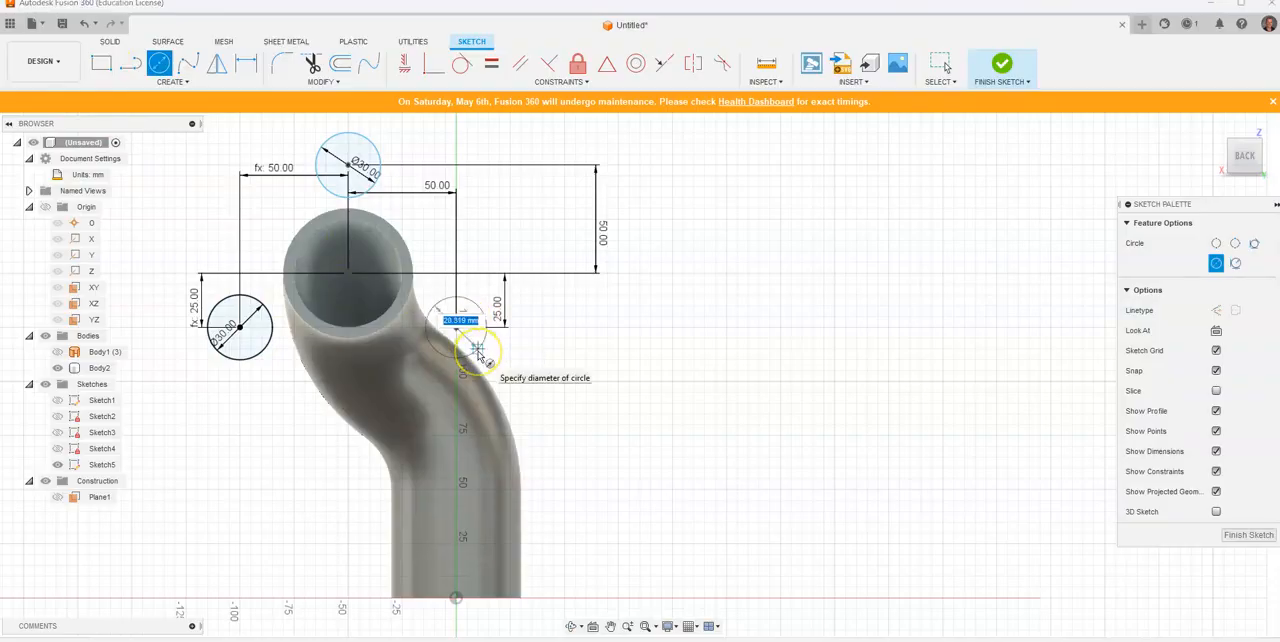
type("30")
key("Return")
key("Escape")
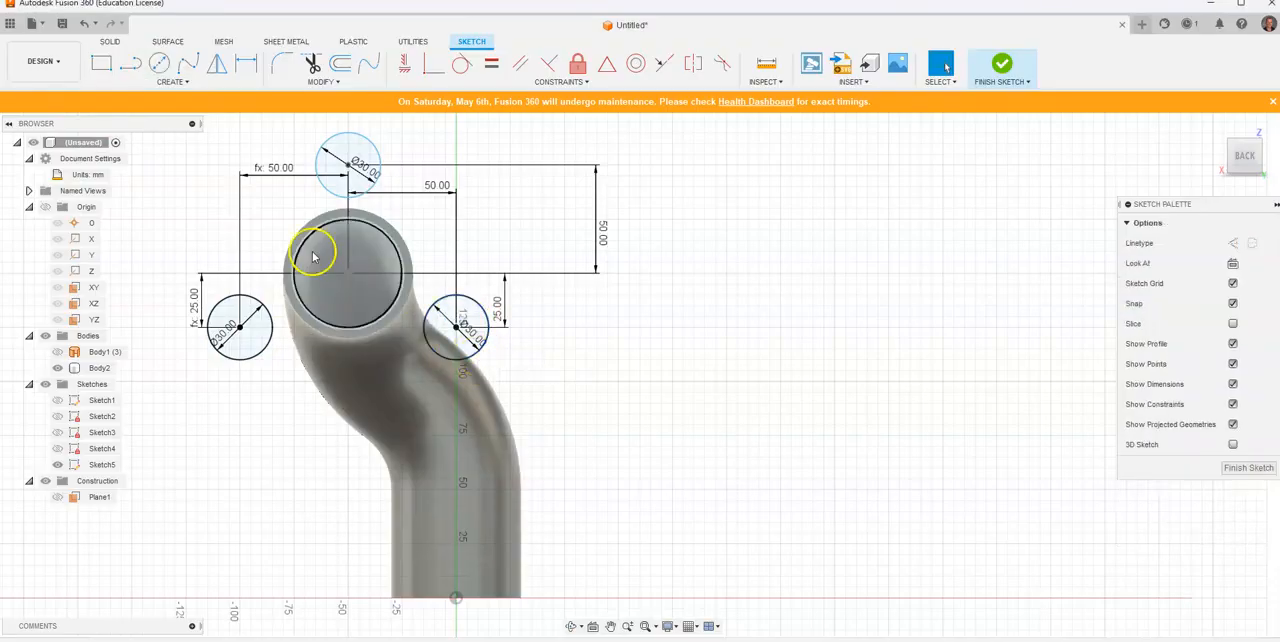
Step: Lock all three 30 mm circles in place with the Fix constraint
scroll(357, 243, "down", 1)
middle_click_drag(357, 243, 464, 301)
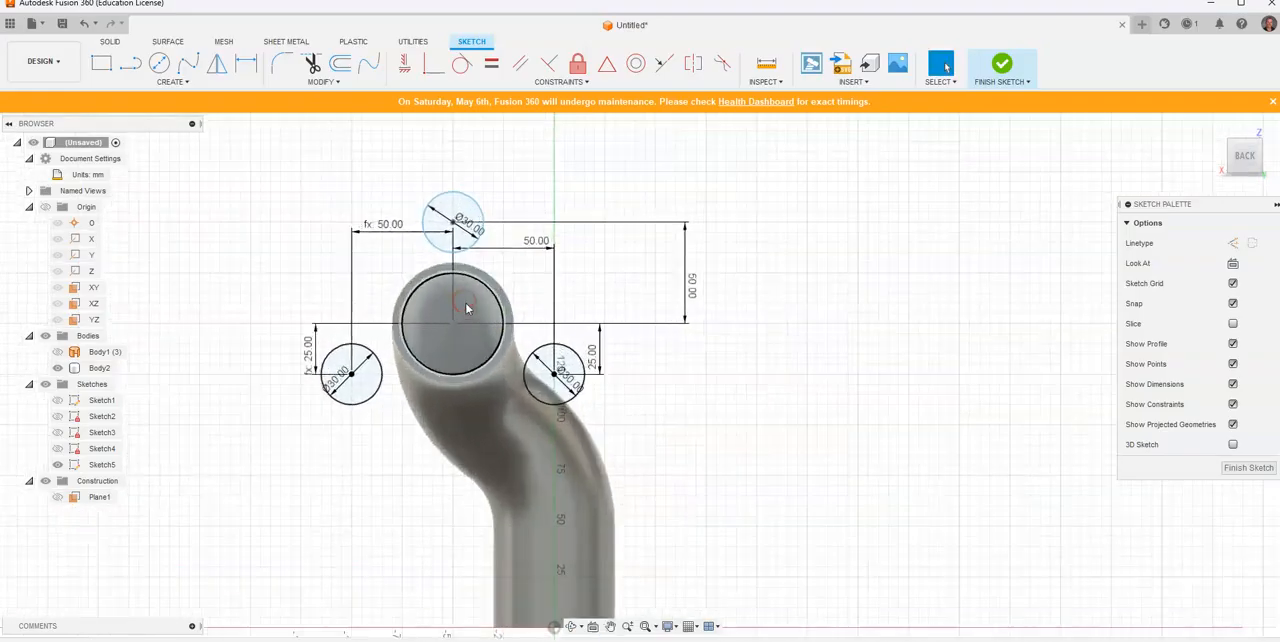
scroll(537, 270, "up", 3)
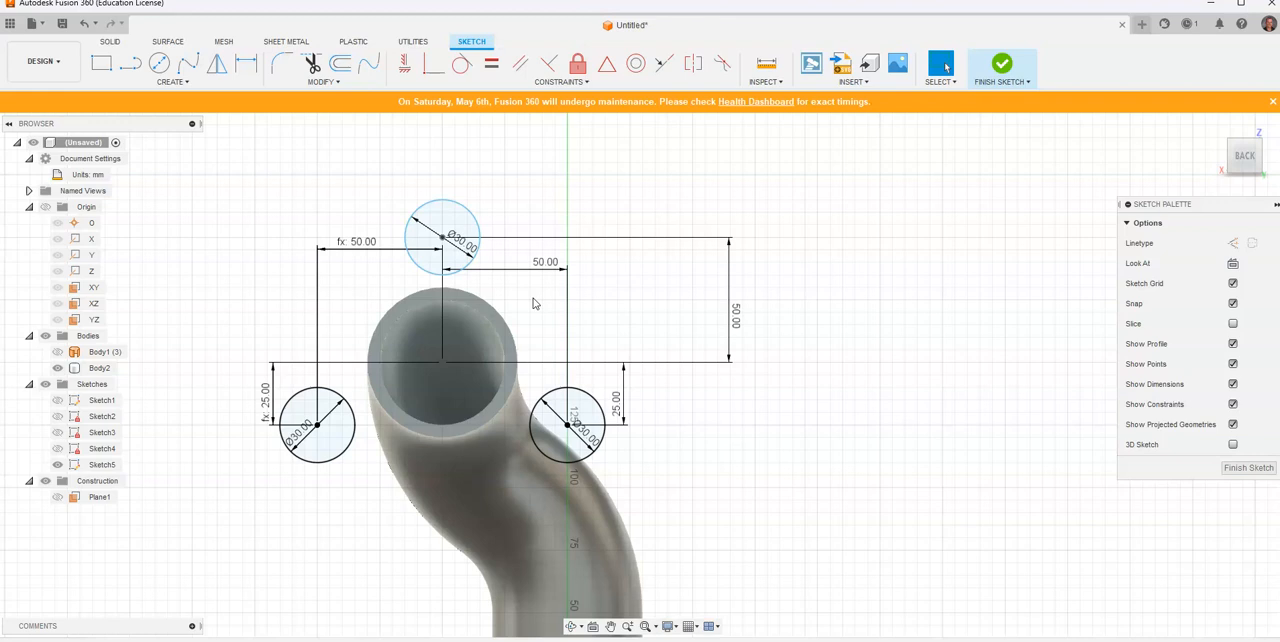
scroll(533, 298, "down", 1)
scroll(533, 298, "up", 1)
left_click(474, 213)
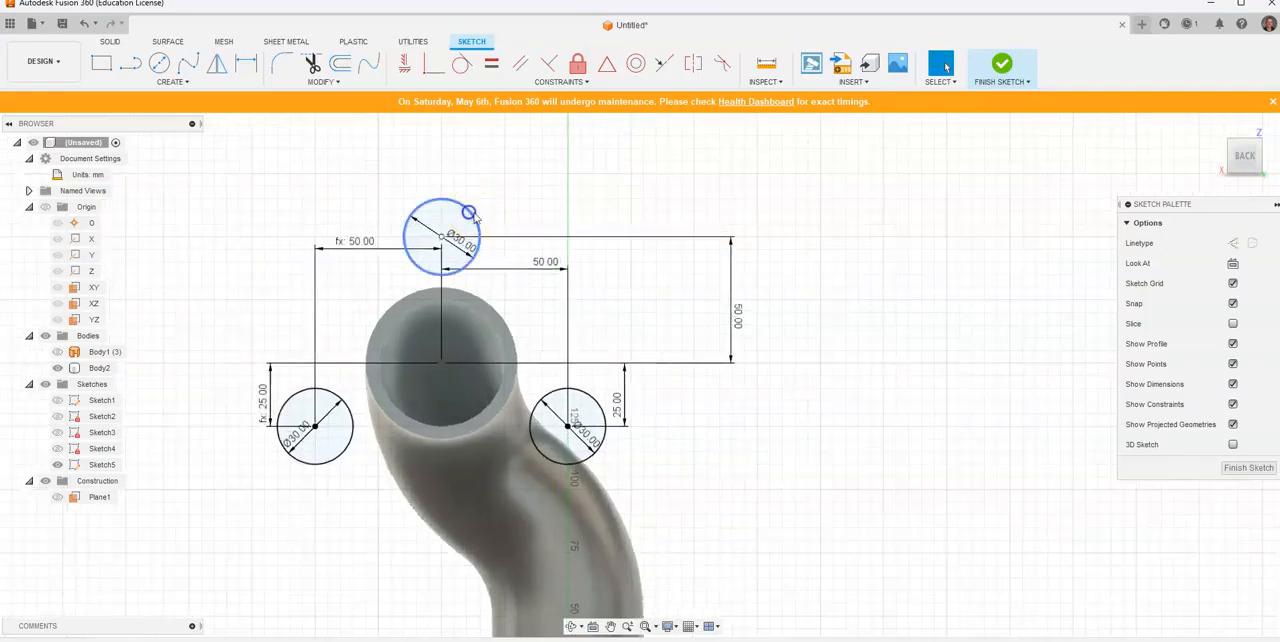
left_click(331, 391, "ctrl")
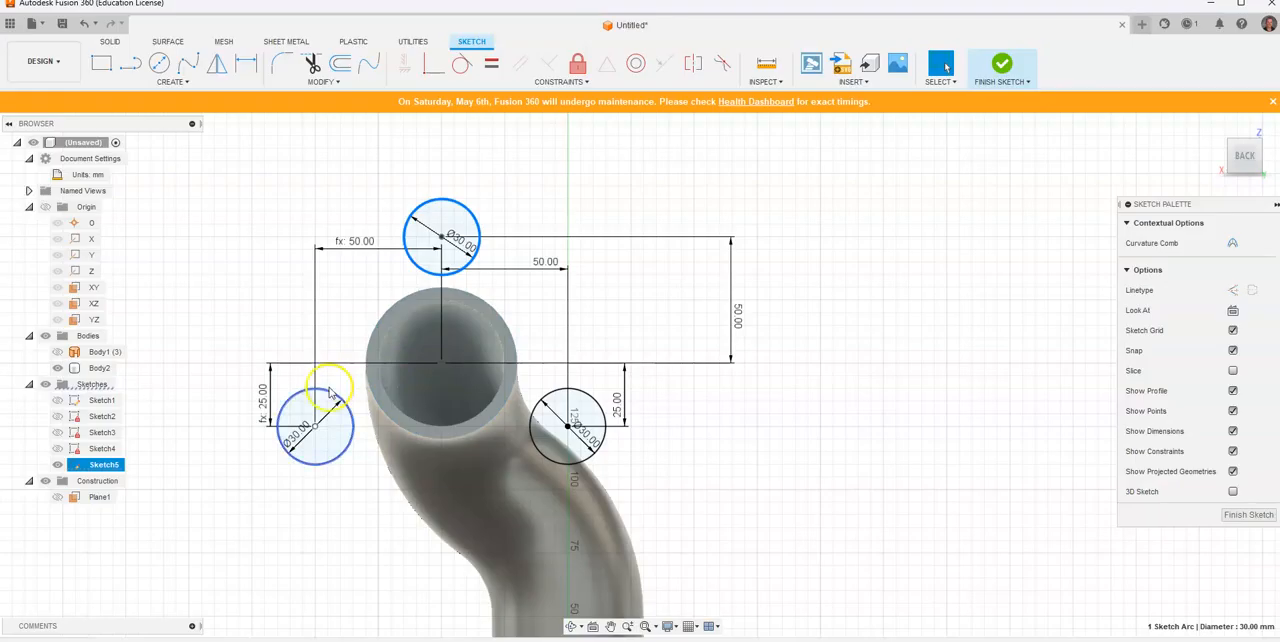
left_click(584, 397, "ctrl")
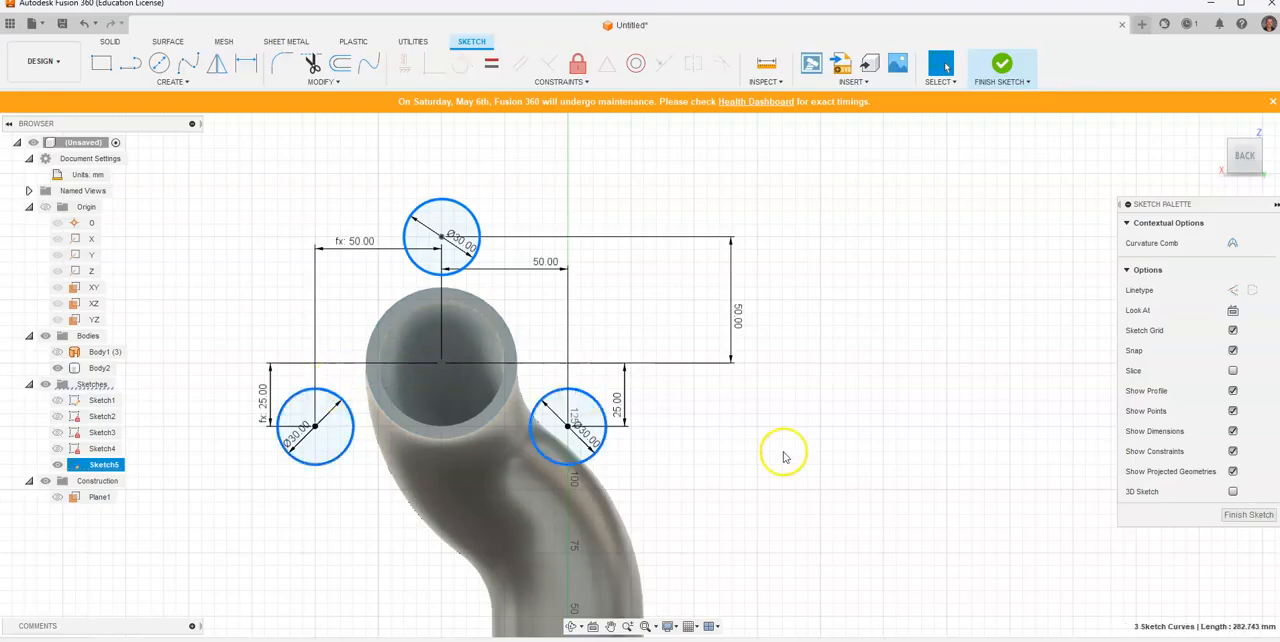
left_click(577, 63)
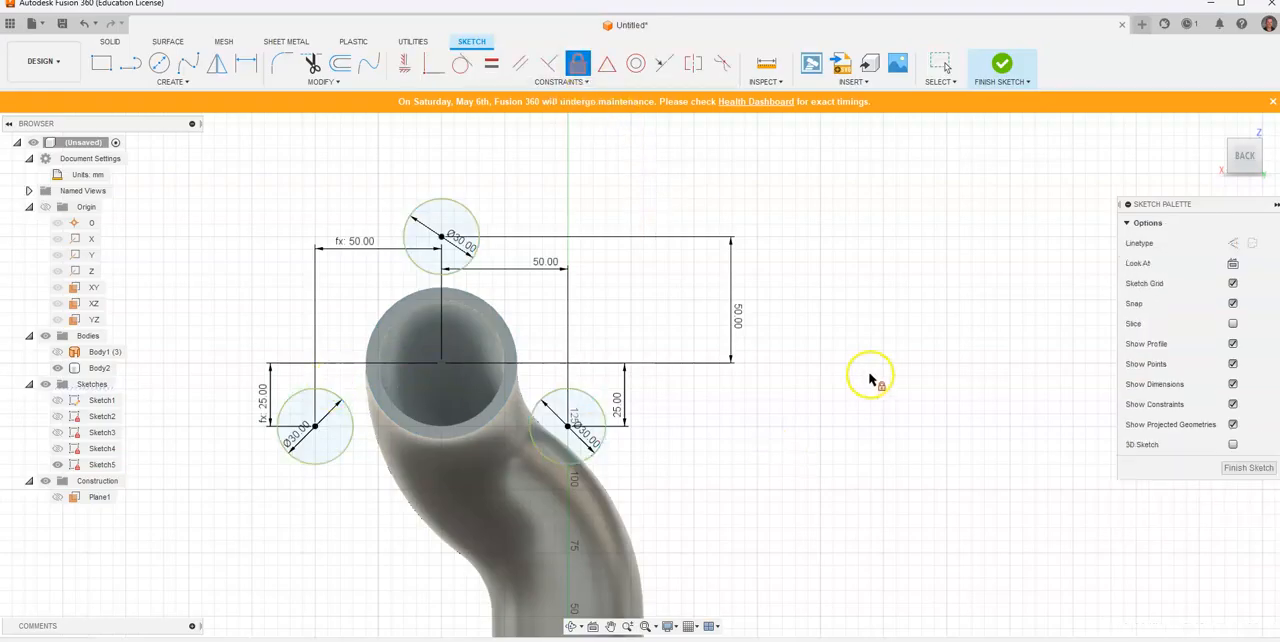
key("Escape")
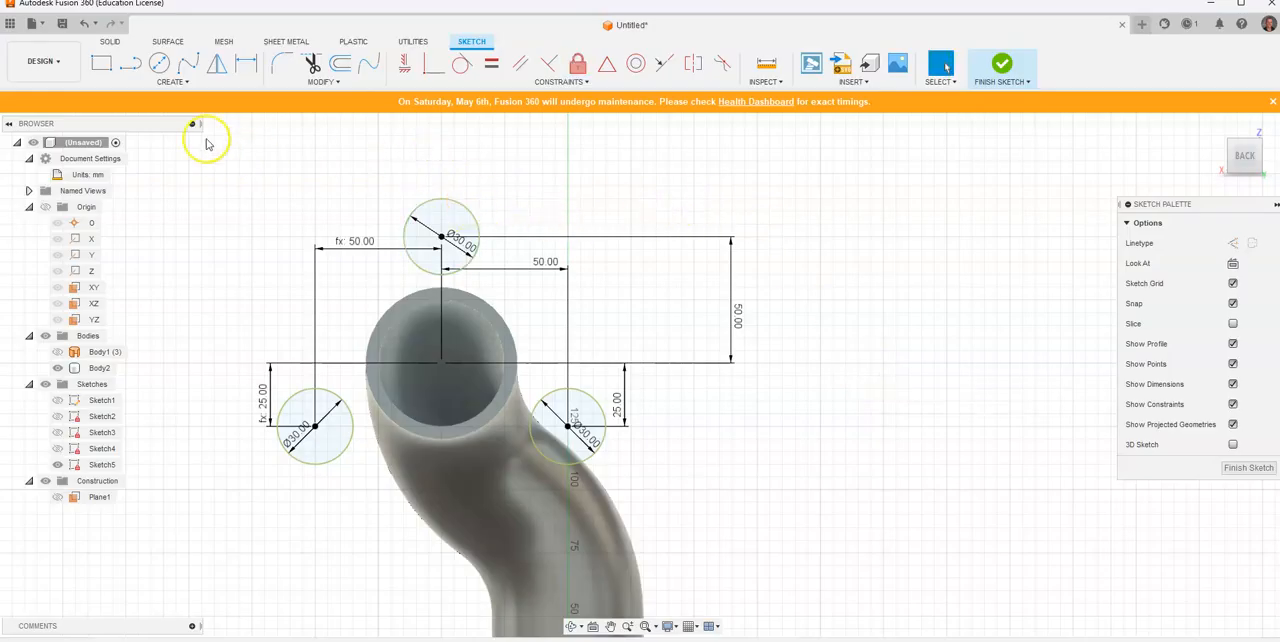
Step: Sketch three separate lines enclosing the circles: one sloping down each side of the flange and a horizontal one beneath the lower circles
left_click(130, 63)
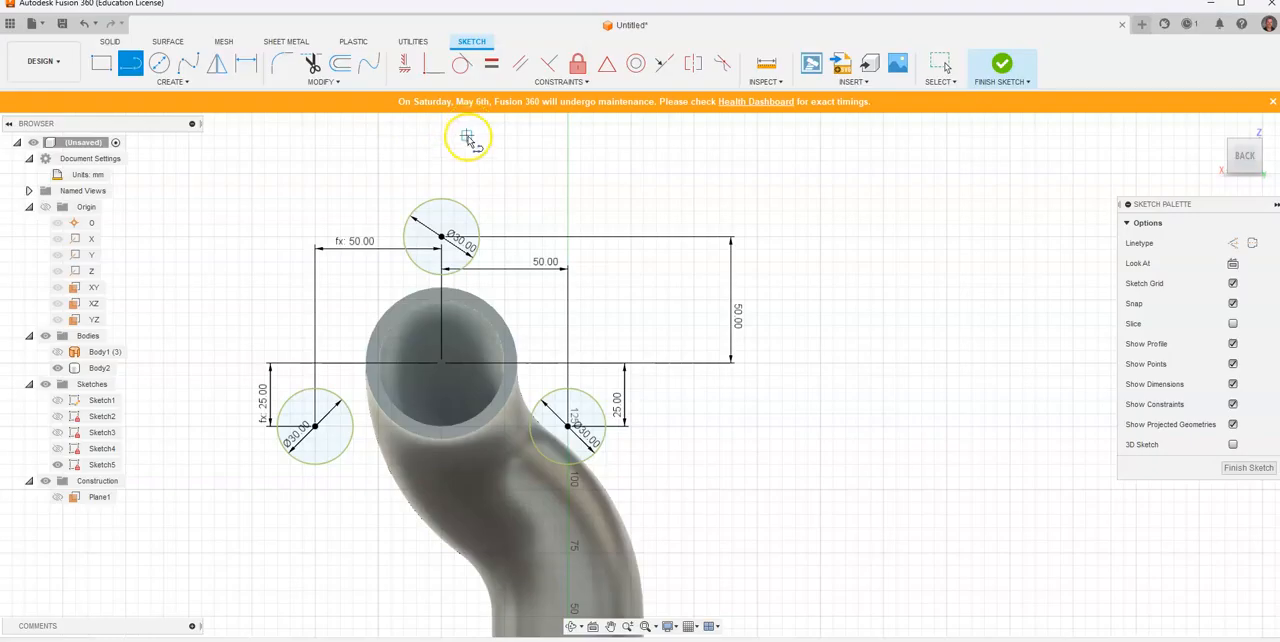
left_click(448, 136)
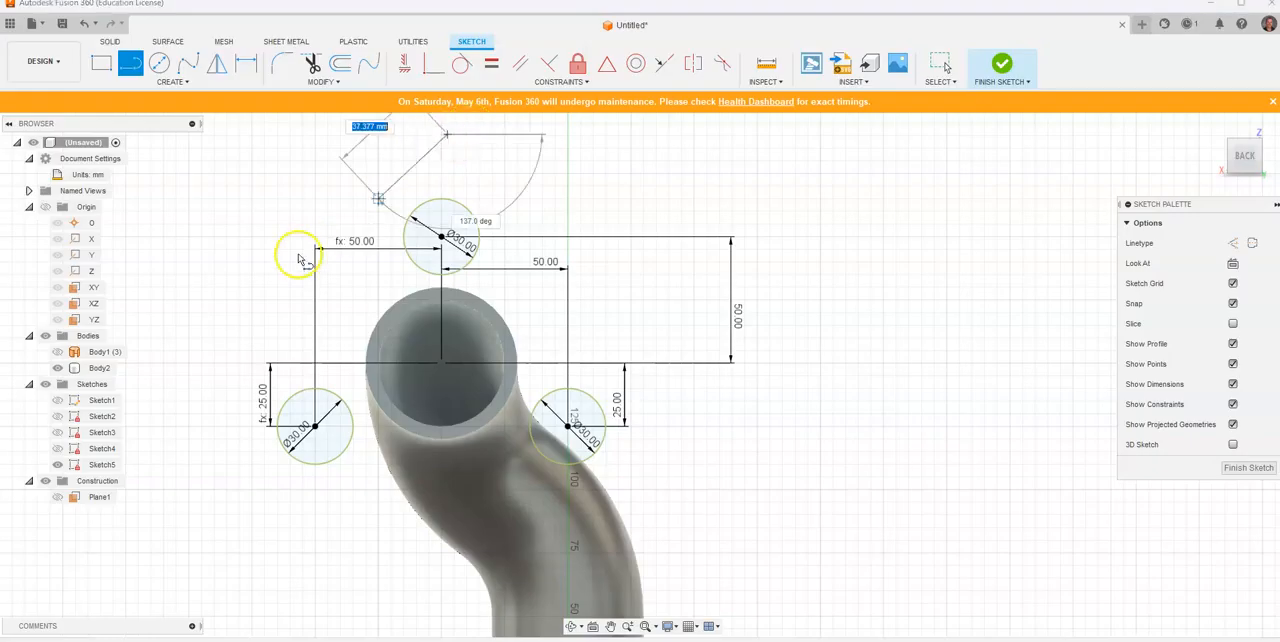
left_click(201, 452)
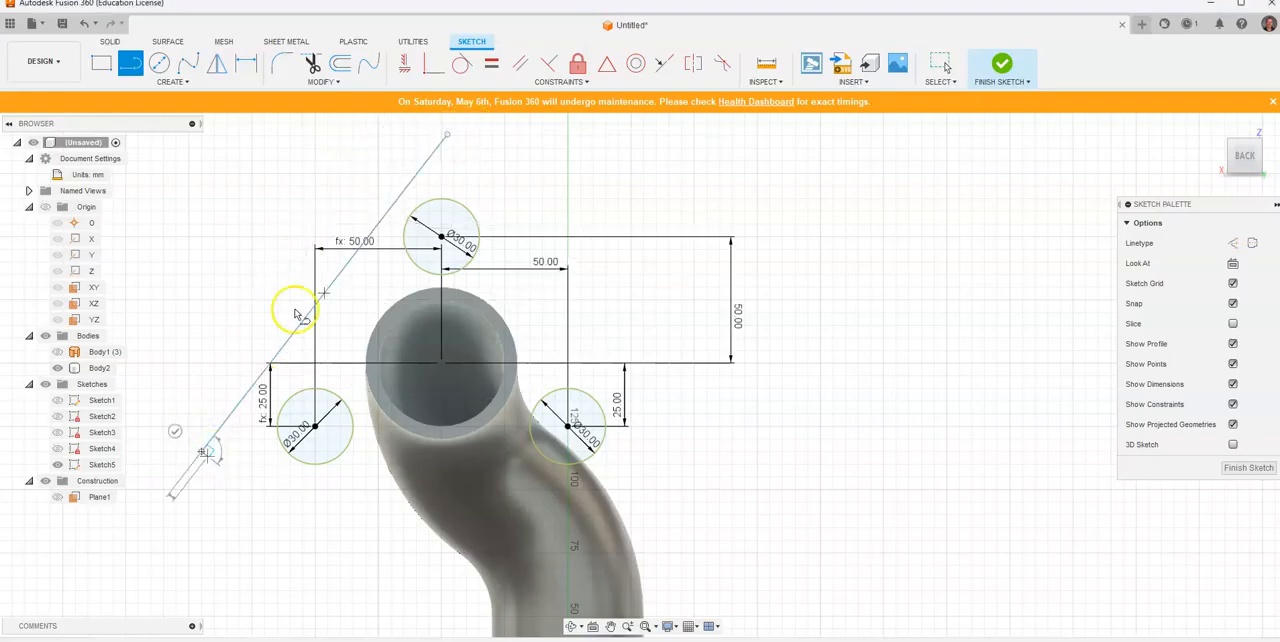
key("Escape")
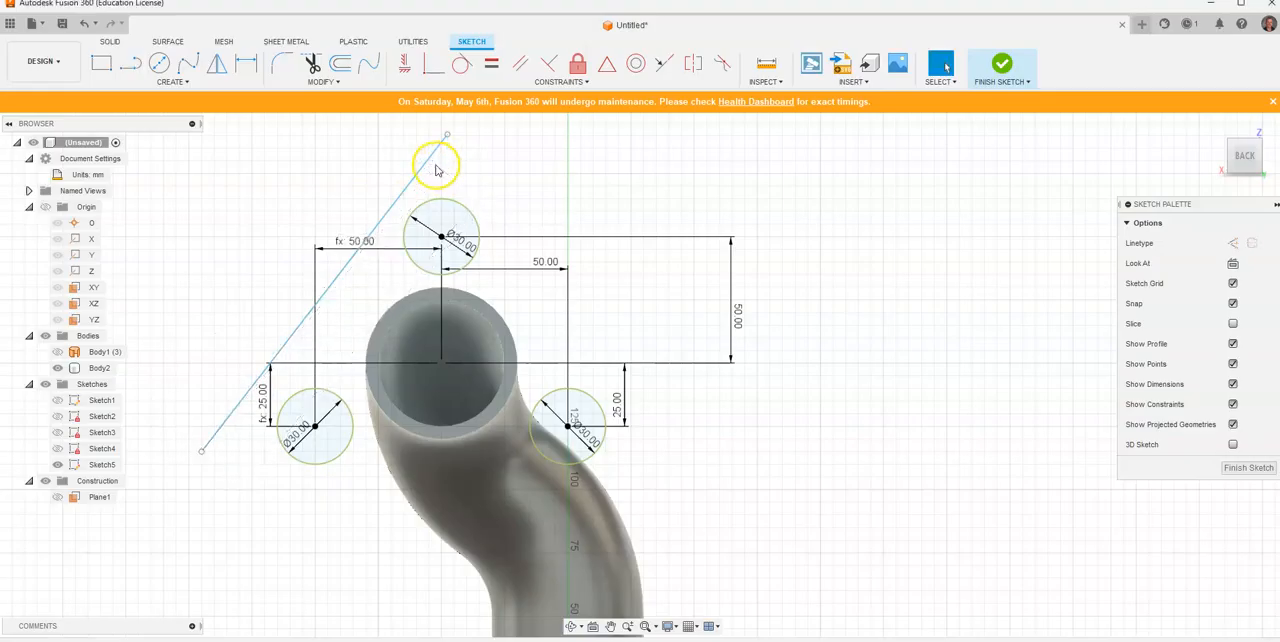
key("l")
left_click(474, 156)
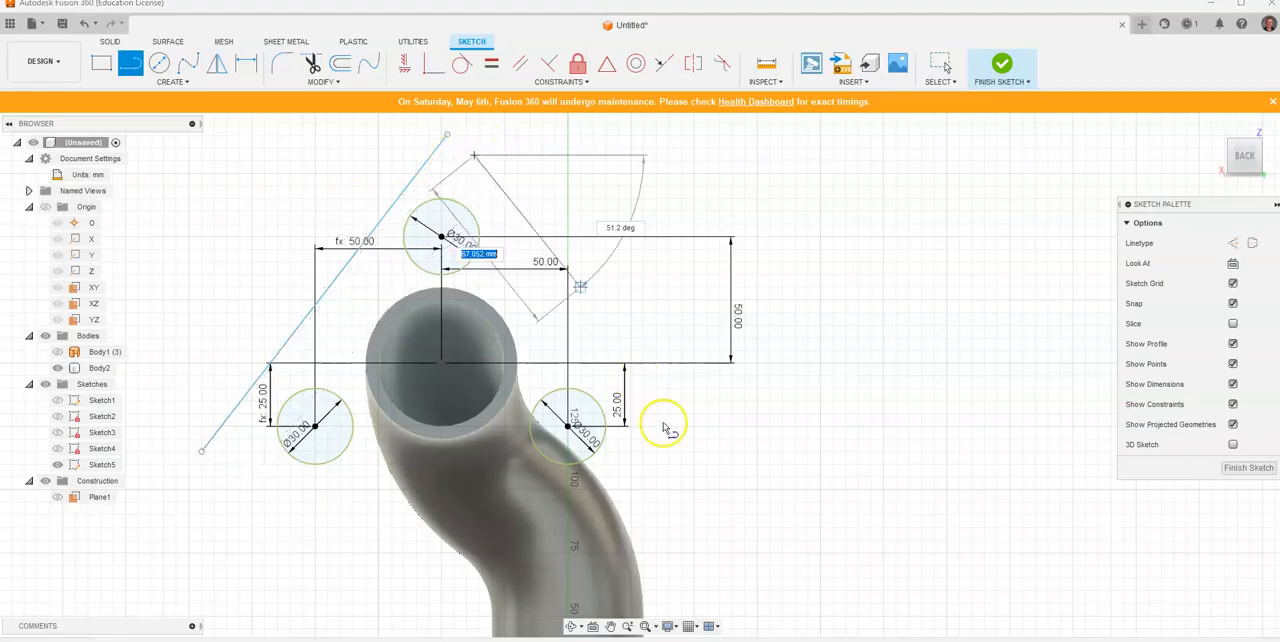
left_click(668, 451)
key("Escape")
key("l")
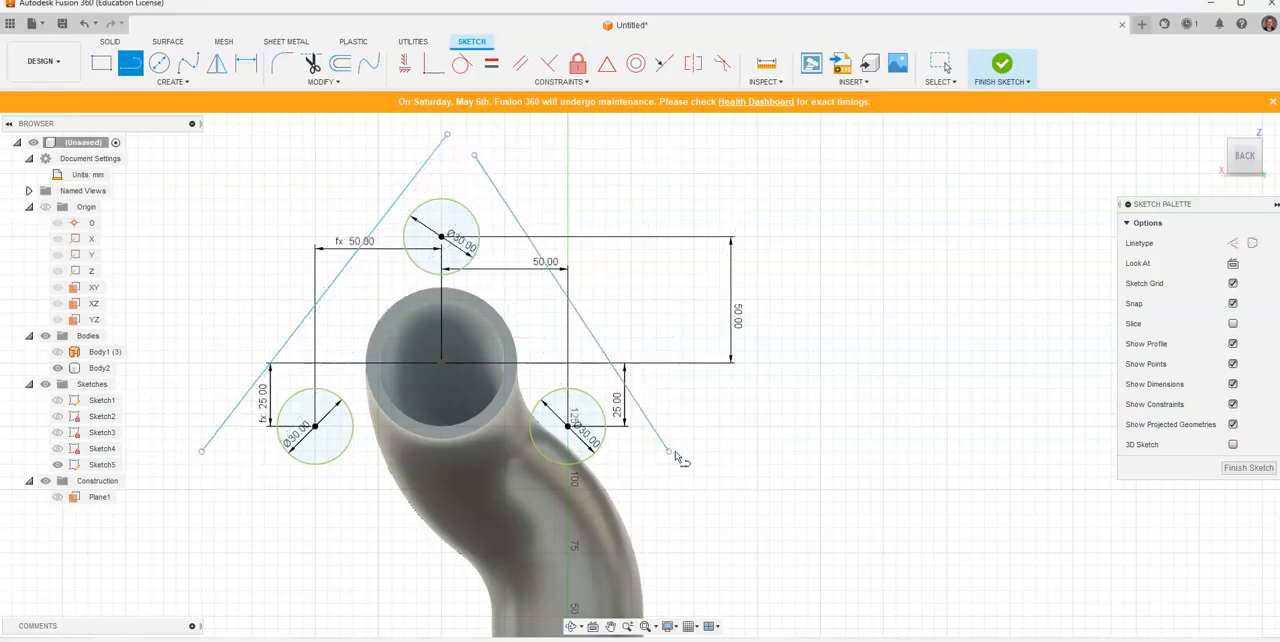
left_click_drag(631, 492, 222, 487)
key("Escape")
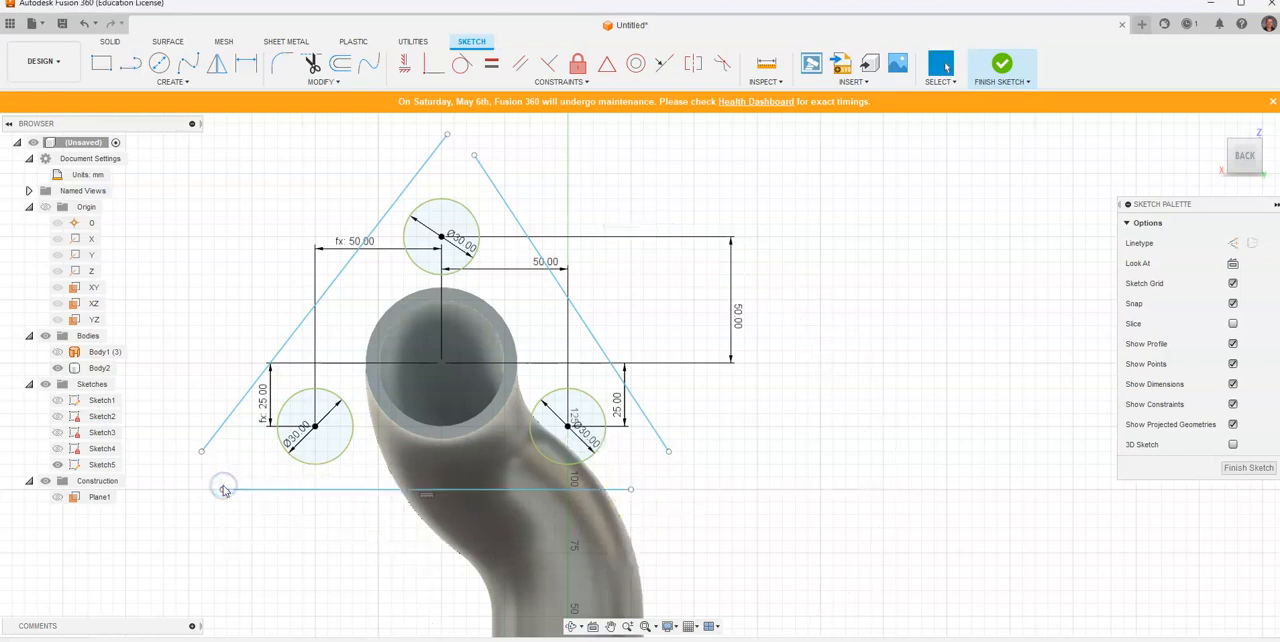
Step: Make the left sloping line tangent to the upper circle and the lower left circle
left_click(462, 63)
left_click(433, 162)
left_click(429, 200)
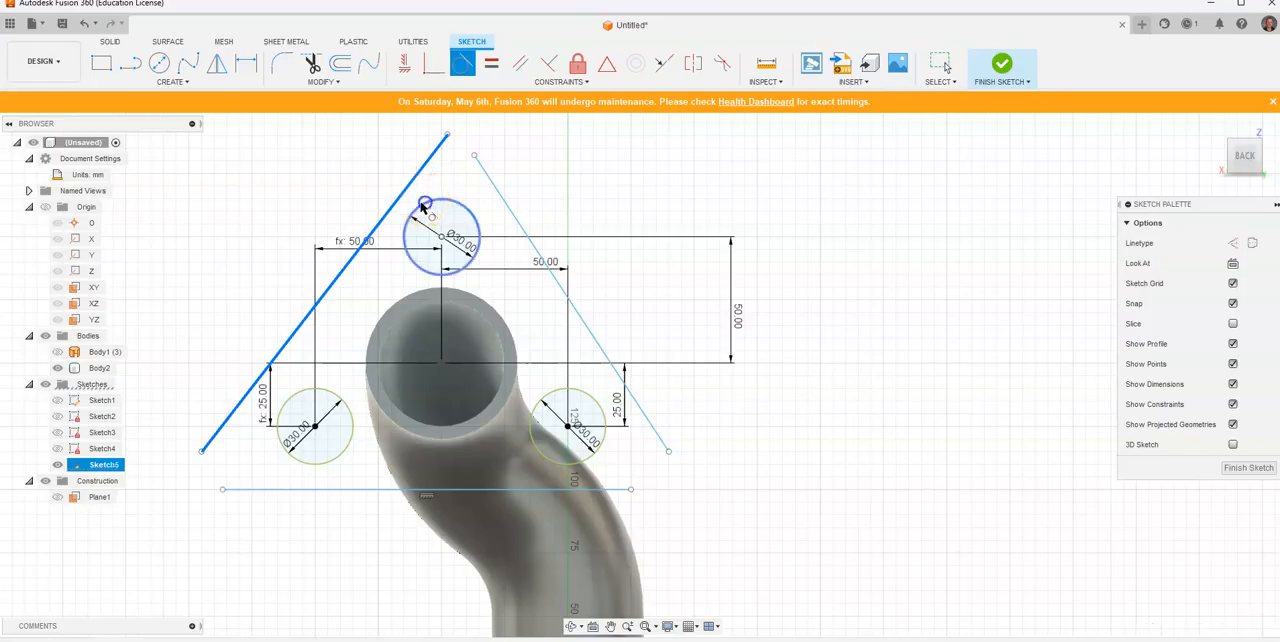
left_click(297, 349)
left_click(306, 392)
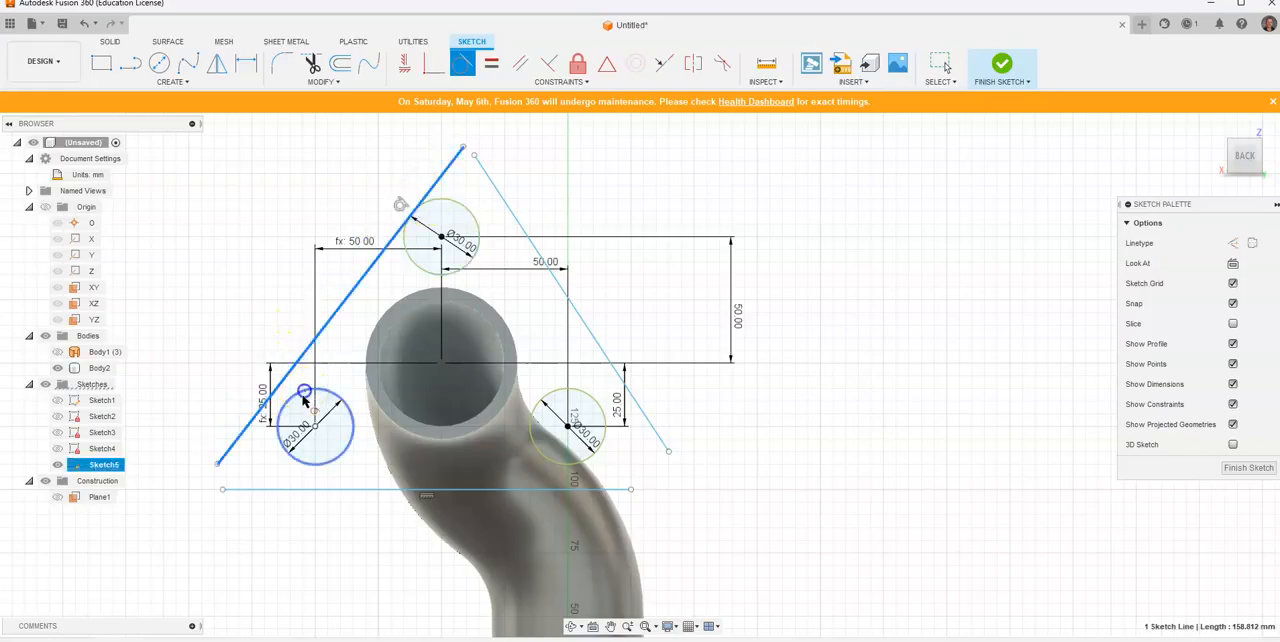
Step: Make the horizontal line tangent to the lower left circle and the right sloping line tangent to the upper and lower right circles
left_click(316, 488)
left_click(316, 463)
left_click(628, 466)
left_click(597, 450)
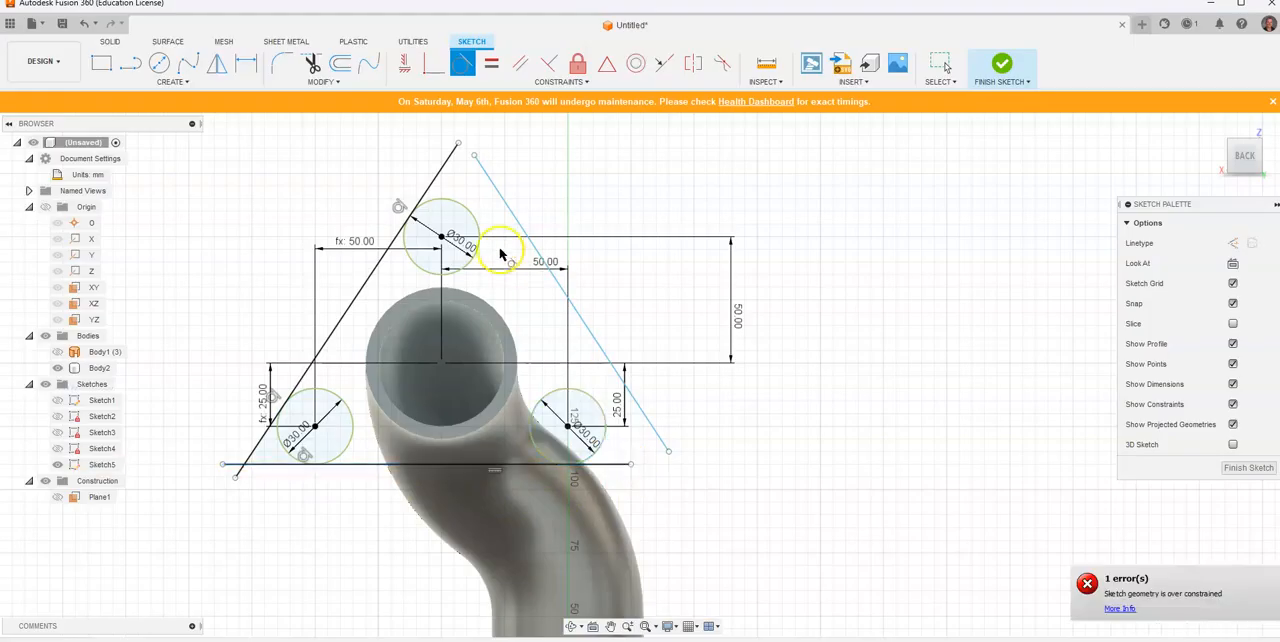
left_click(473, 221)
left_click(505, 200)
left_click(583, 388)
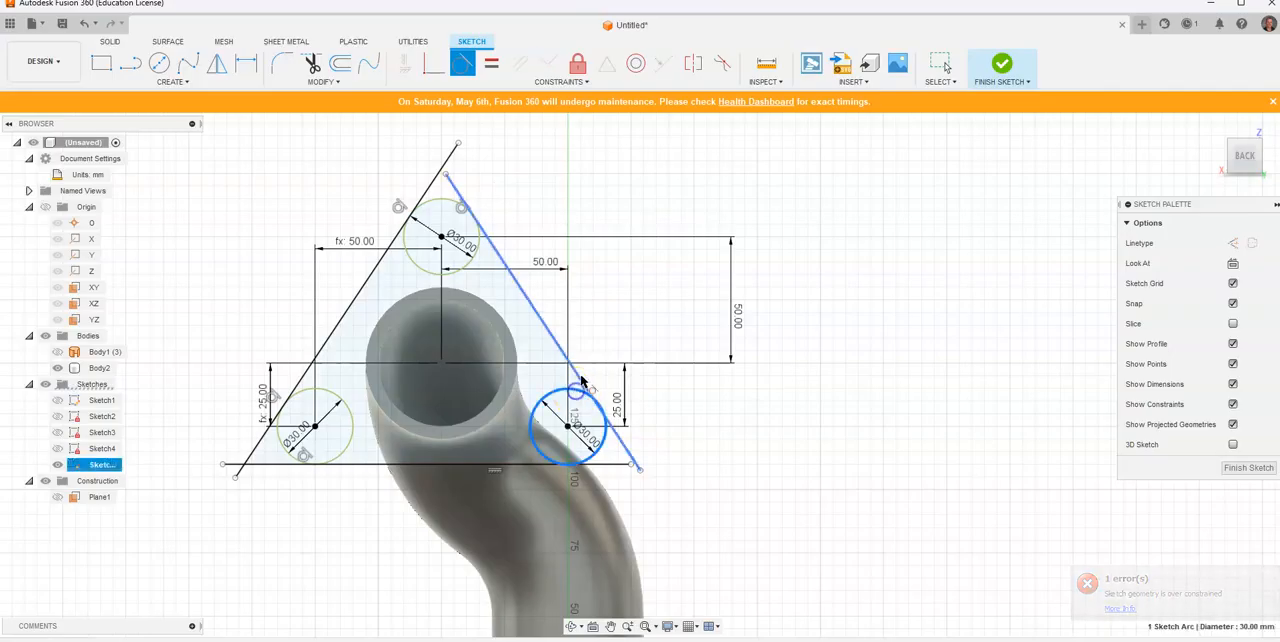
Step: Trim the ends of the three tangent lines that extend past the circles at every corner of the flange outline
left_click(312, 63)
left_click(427, 189)
left_click(457, 185)
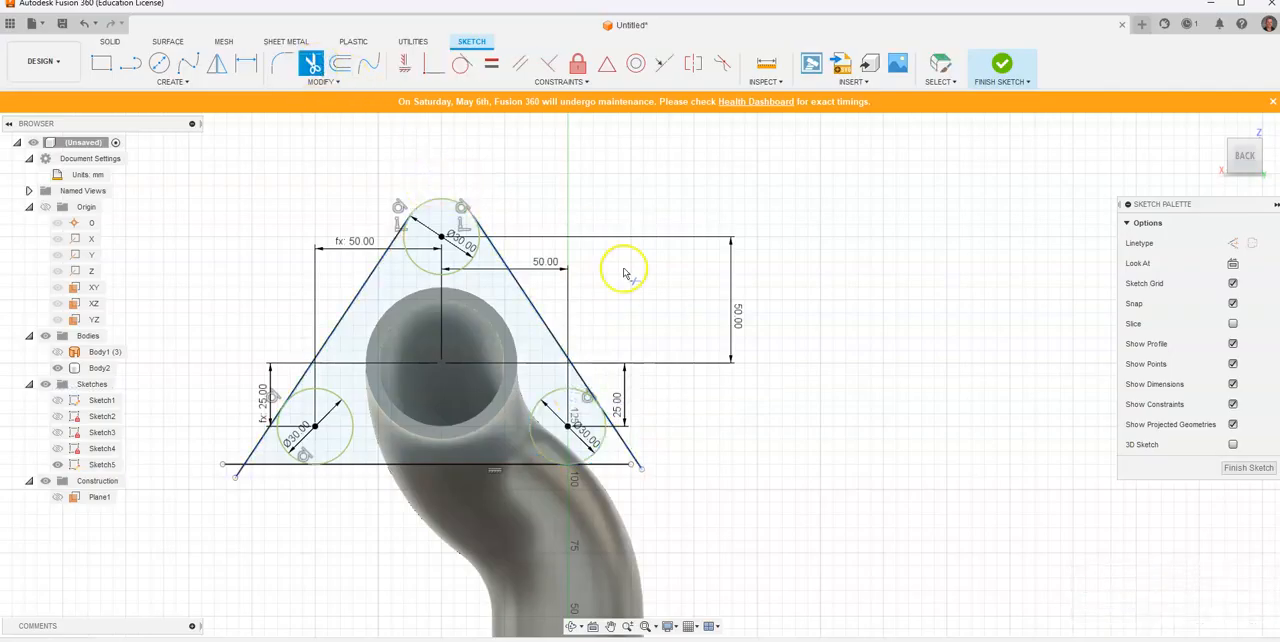
left_click(628, 454)
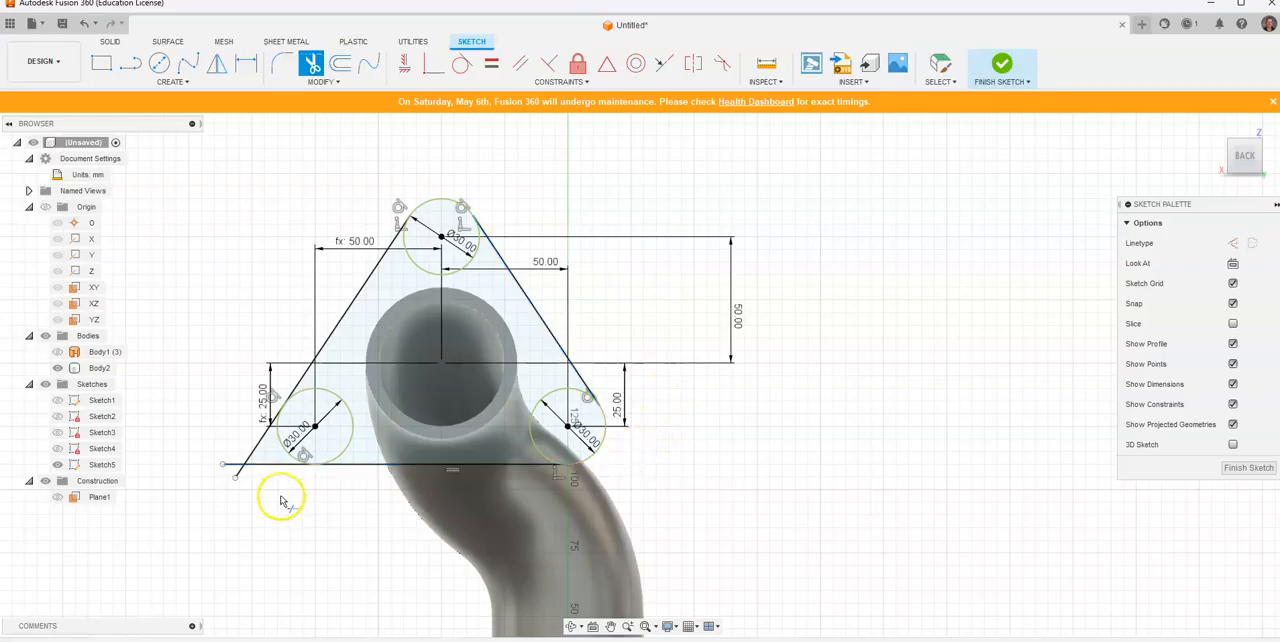
left_click(262, 462)
left_click(255, 450)
Step: Trim the inner arcs of the three 30 mm circles to leave a single triangular flange outline with rounded corners
left_click(324, 394)
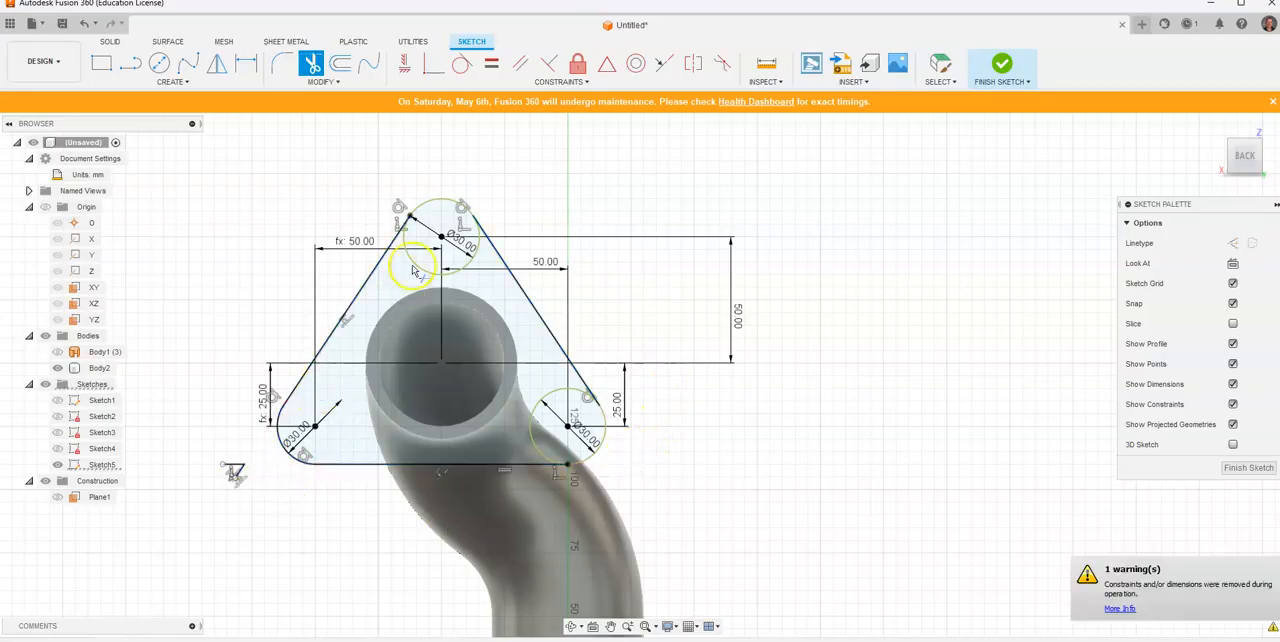
left_click(418, 262)
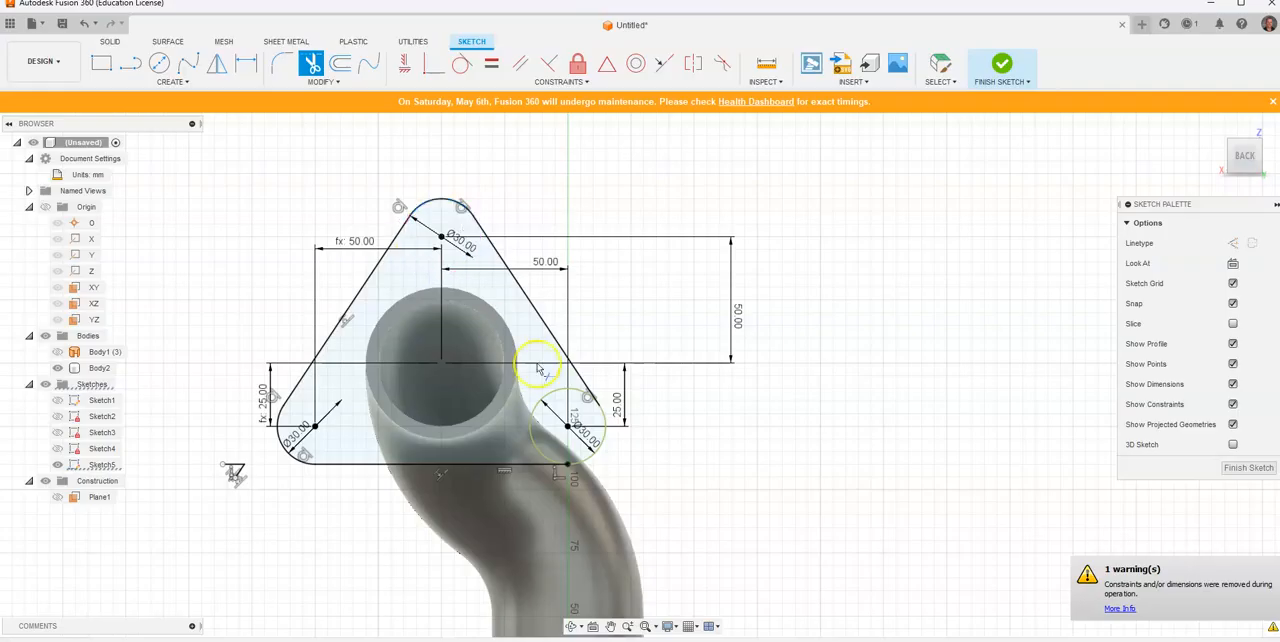
left_click(555, 398)
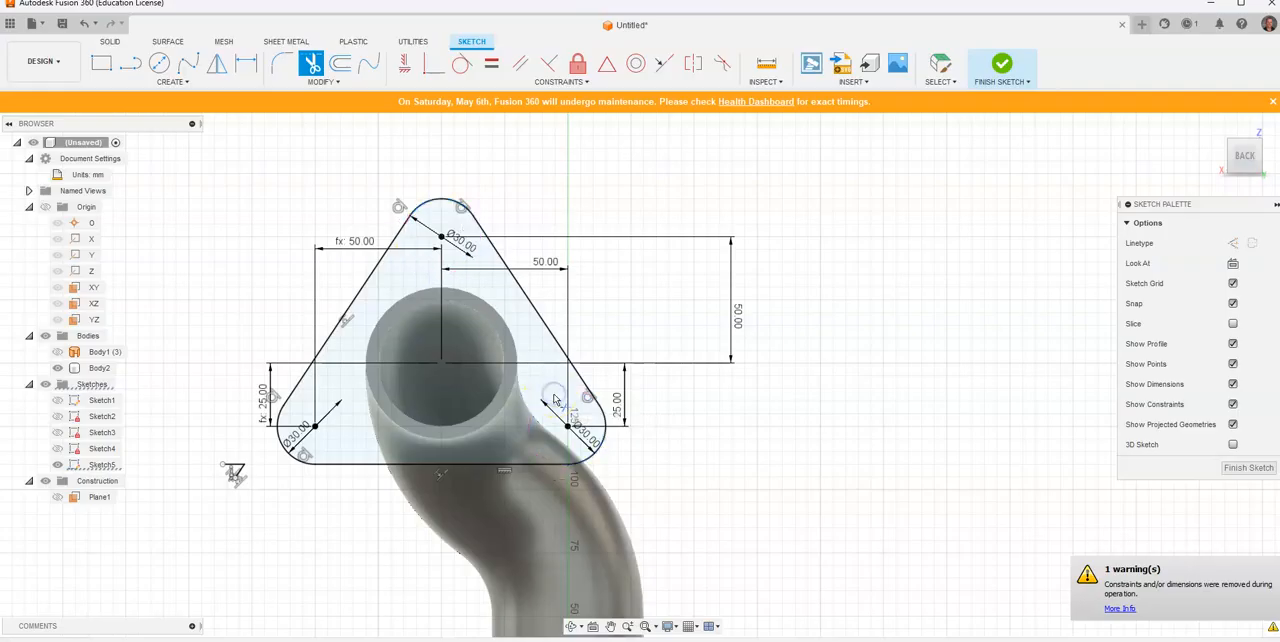
Step: Check the flange holes on the reference drawing and sketch a 15 mm diameter circle centred on the upper corner's centre point
key("alt+Tab")
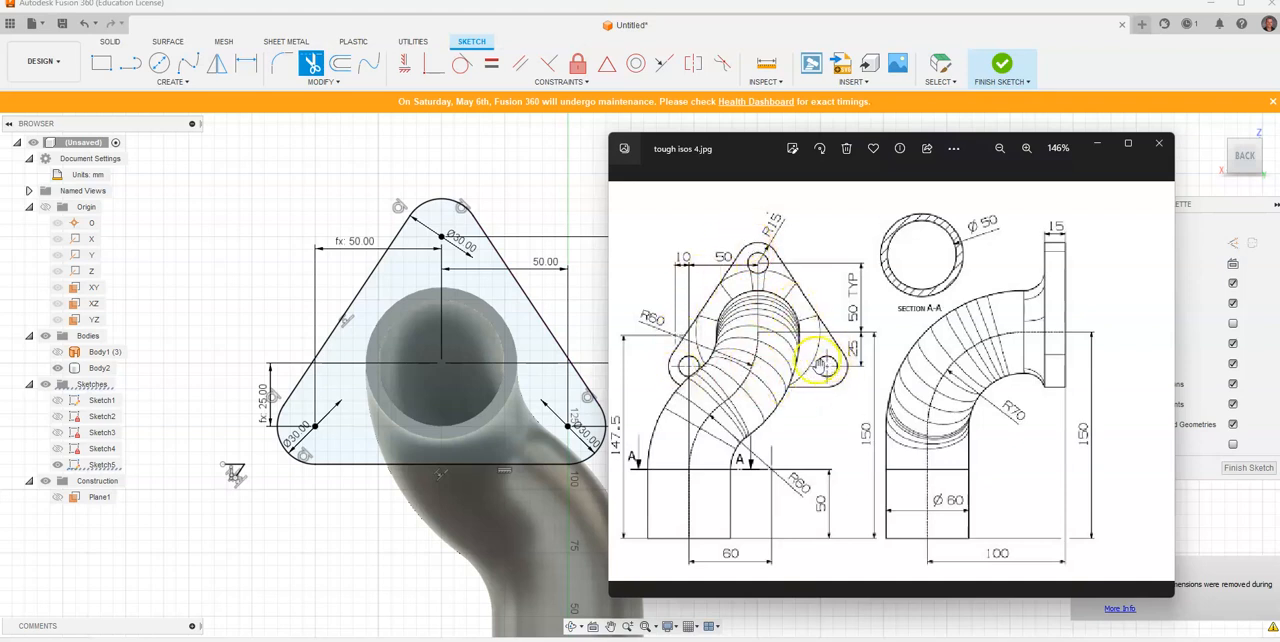
scroll(683, 365, "up", 1)
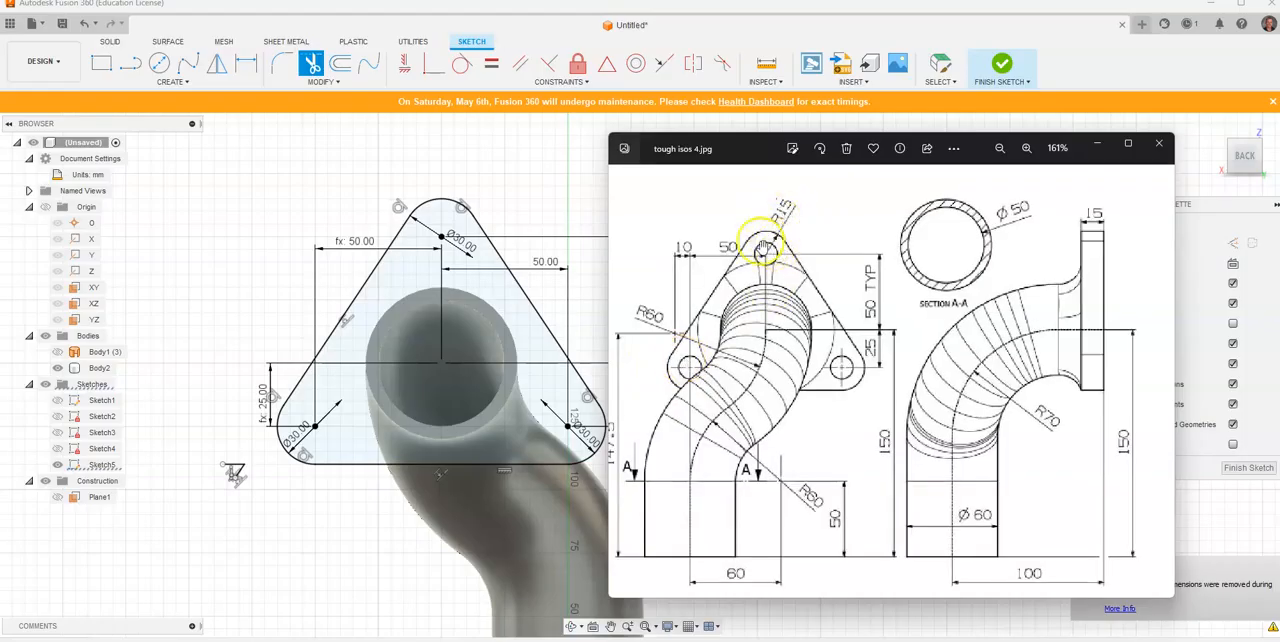
left_click(161, 62)
left_click(442, 238)
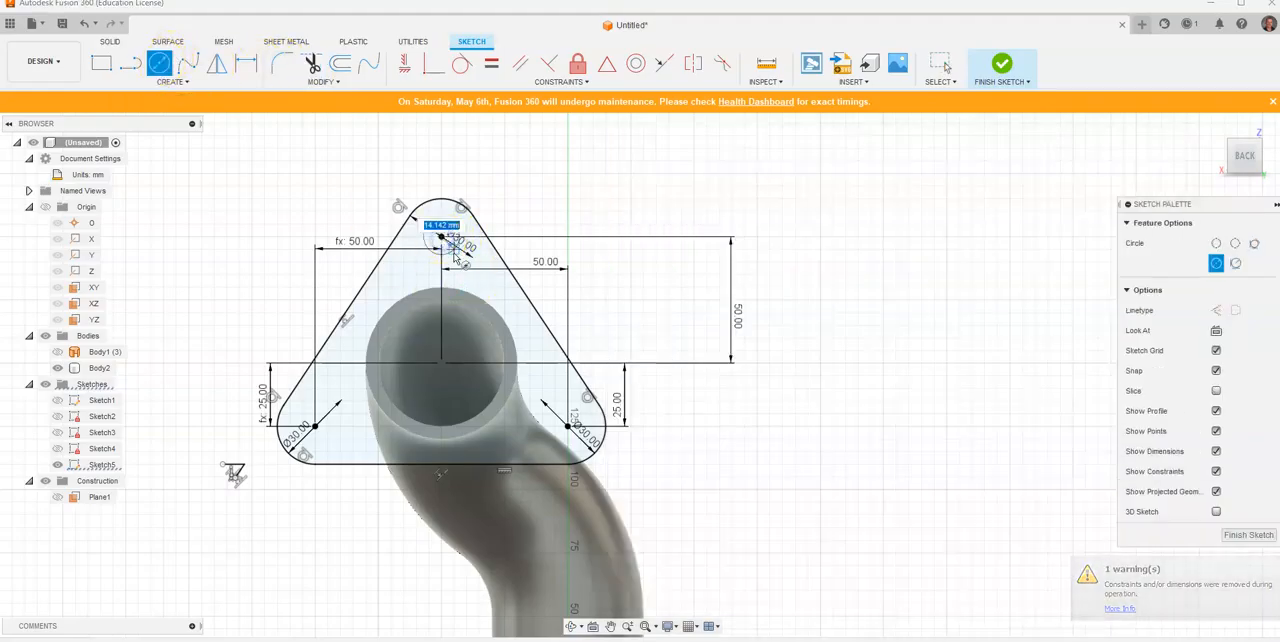
type("15")
key("Return")
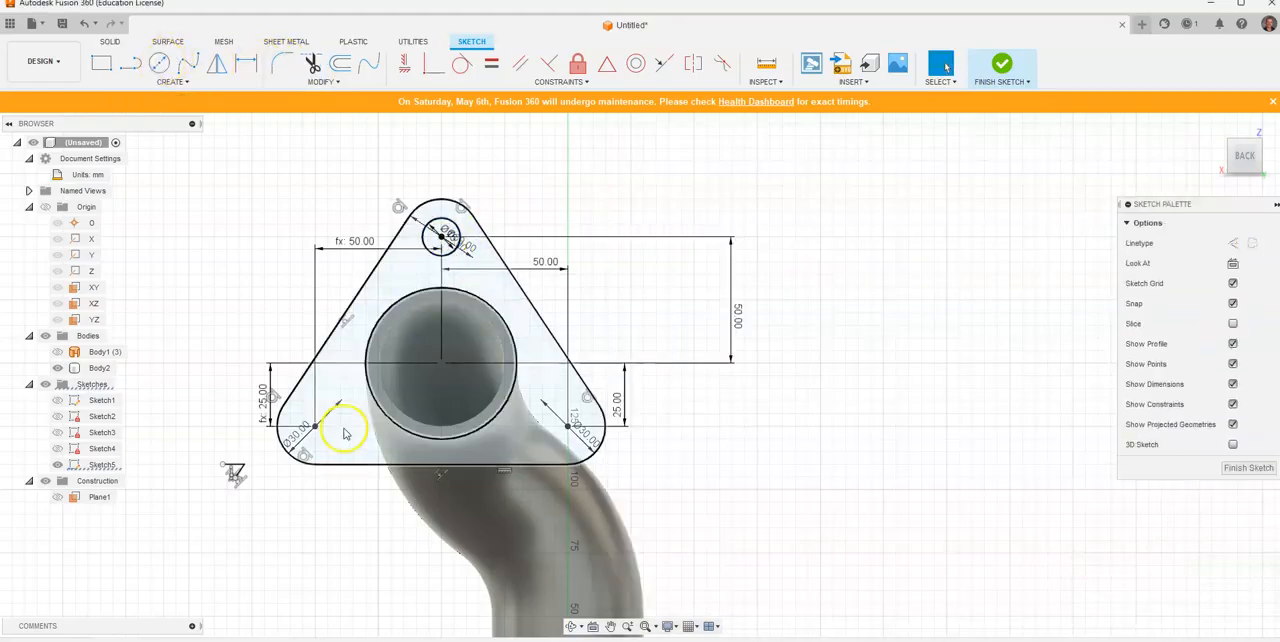
Step: Sketch a 15 mm diameter circle on the centre point of each of the two lower flange corners
left_click(160, 62)
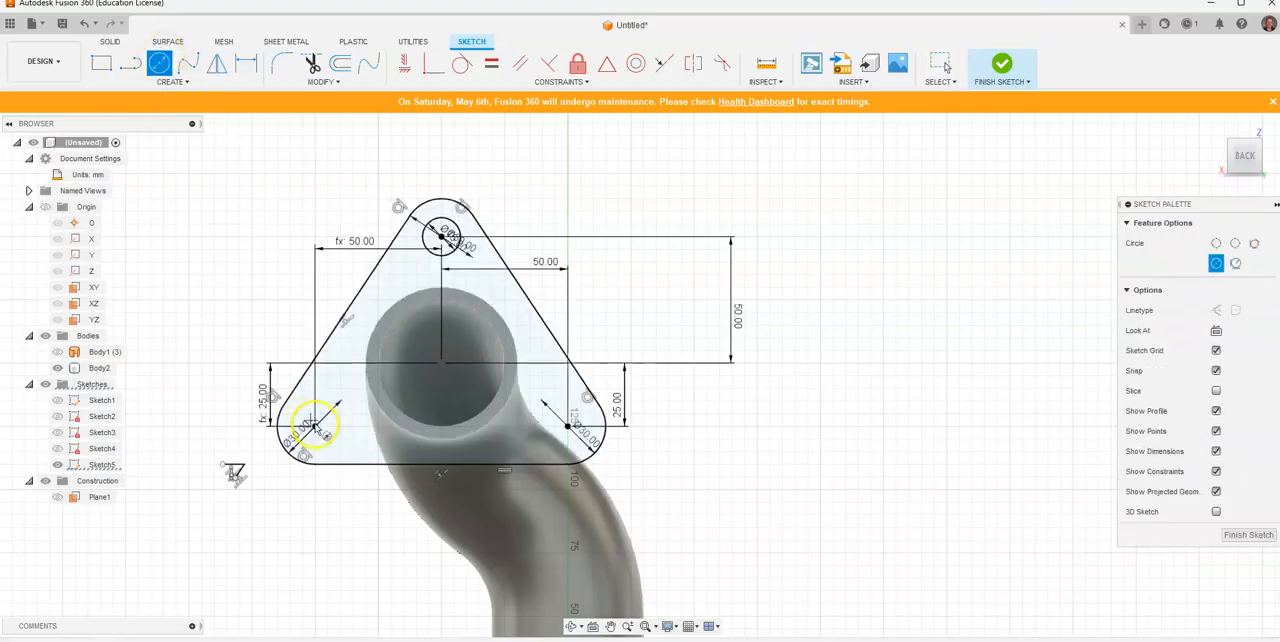
left_click(316, 427)
type("15")
key("Return")
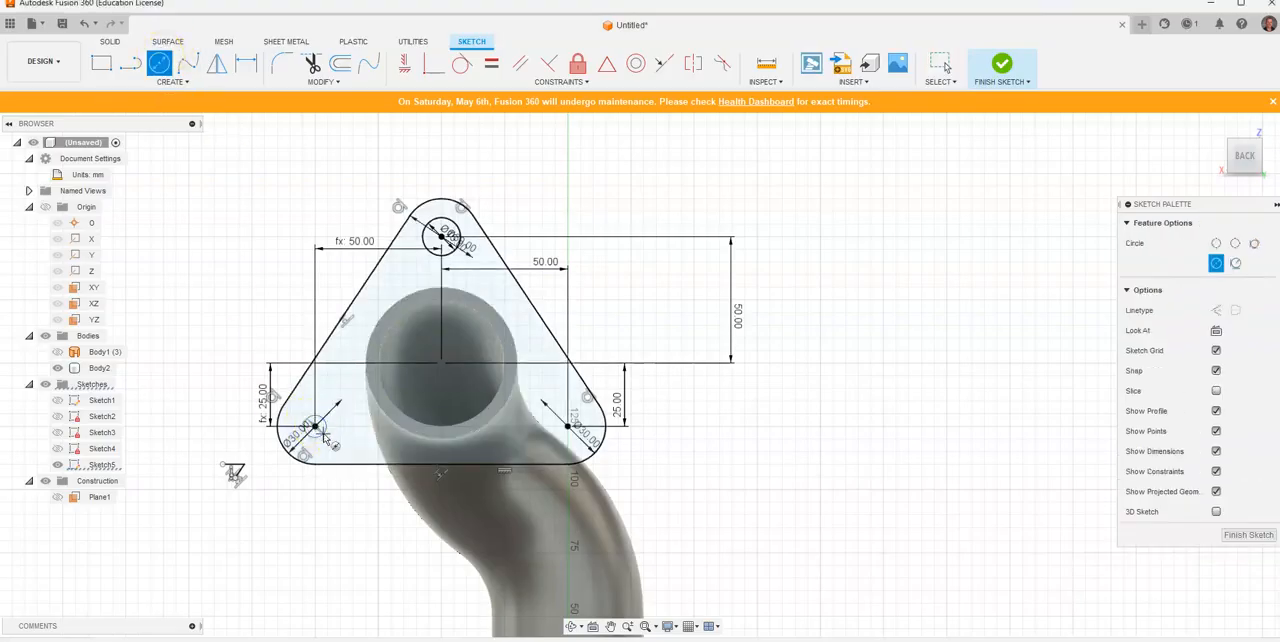
key("Escape")
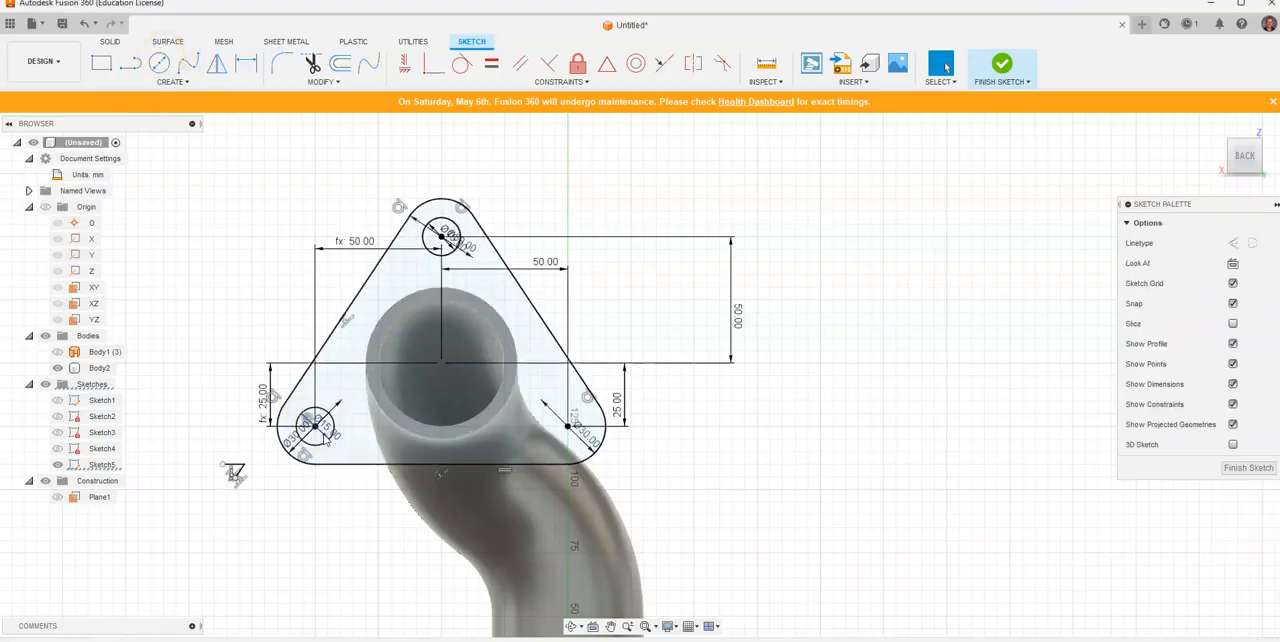
left_click(158, 61)
left_click(567, 427)
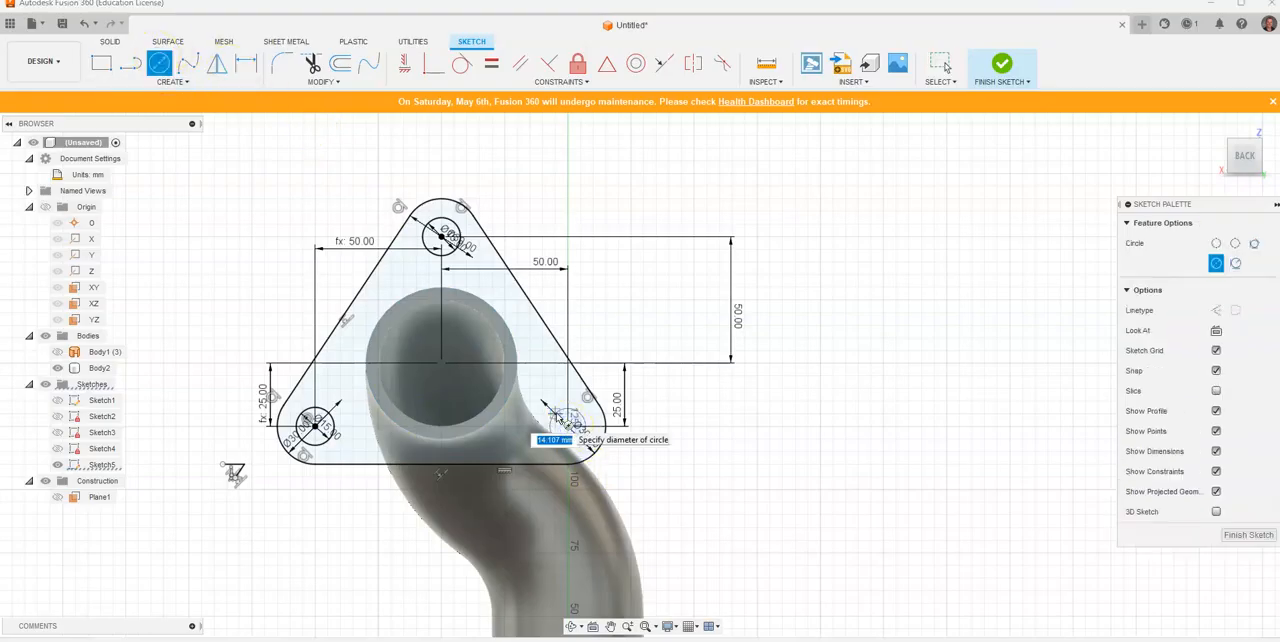
type("15")
key("Return")
key("Escape")
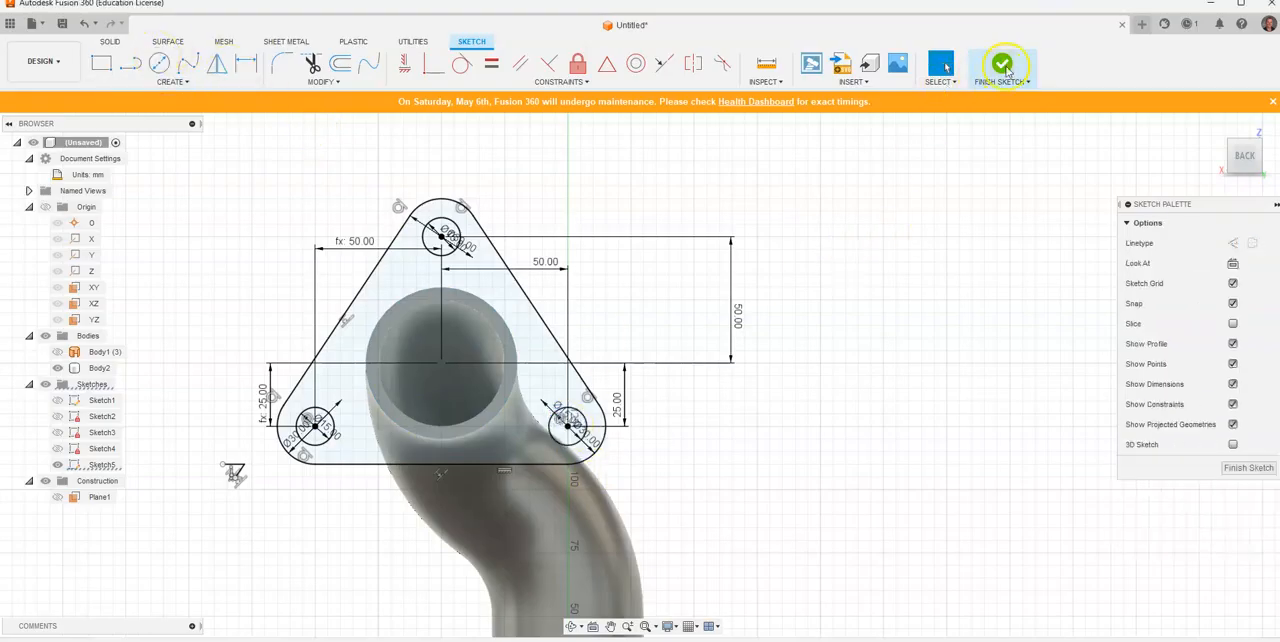
Step: Finish the sketch and extrude the flange profile together with the pipe's ring profile by 15 mm, leaving the bore and three holes open
left_click(1003, 66)
left_click(1217, 126)
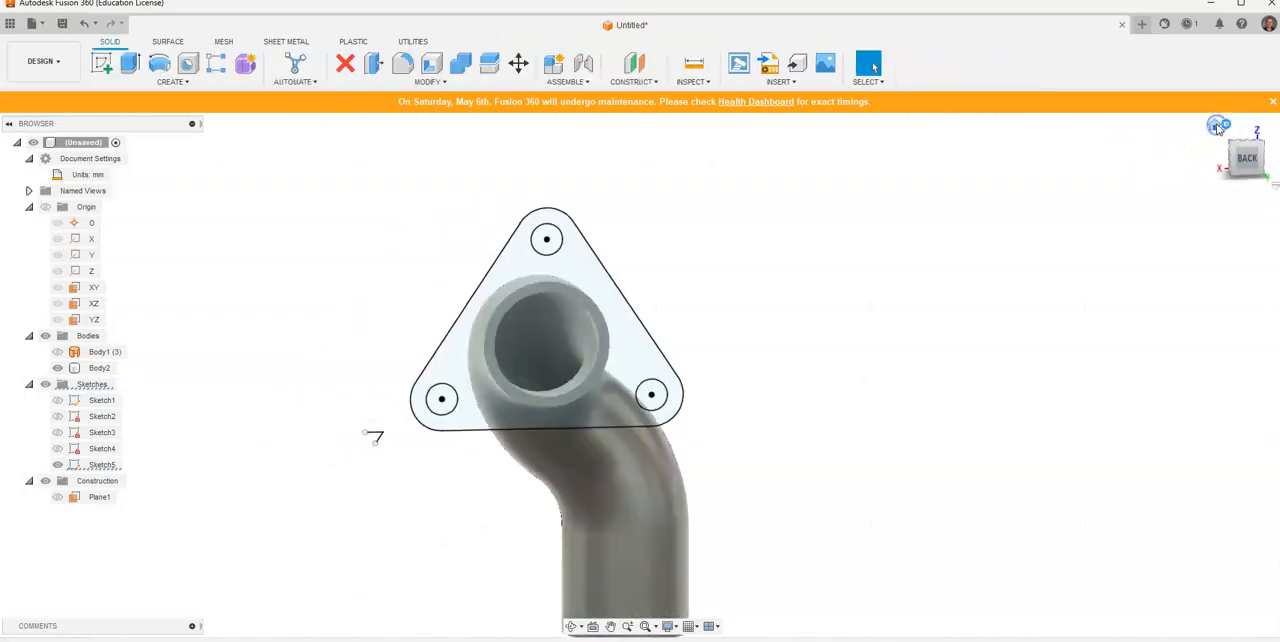
scroll(1068, 191, "up", 3)
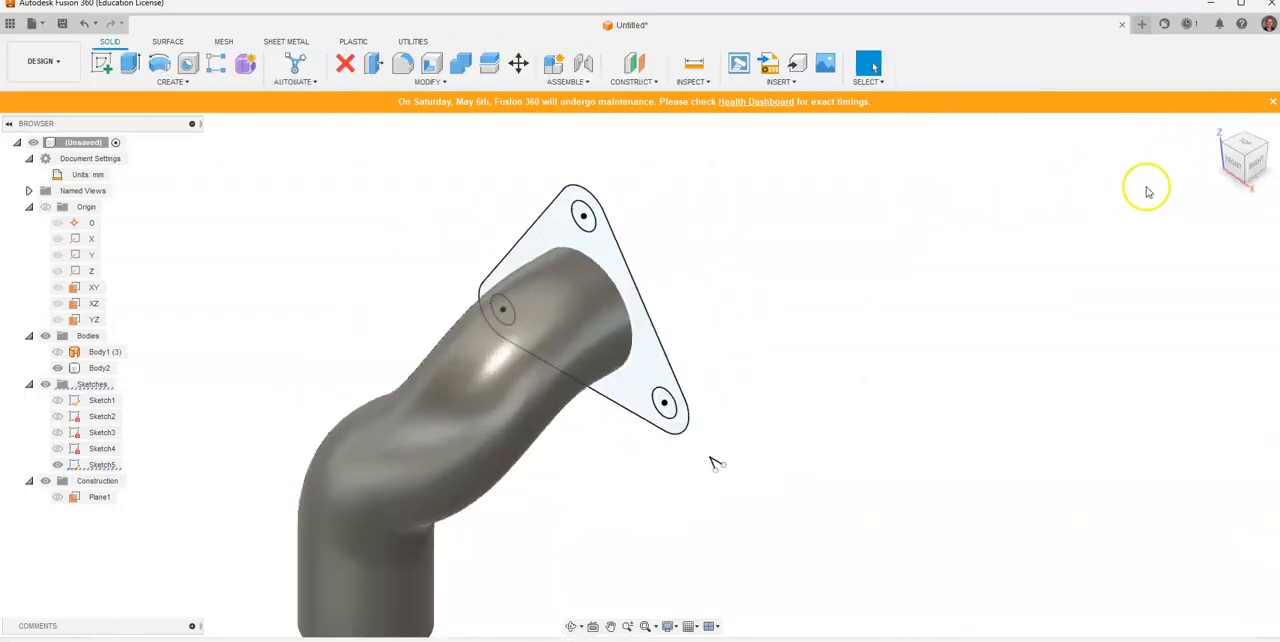
left_click(1266, 147)
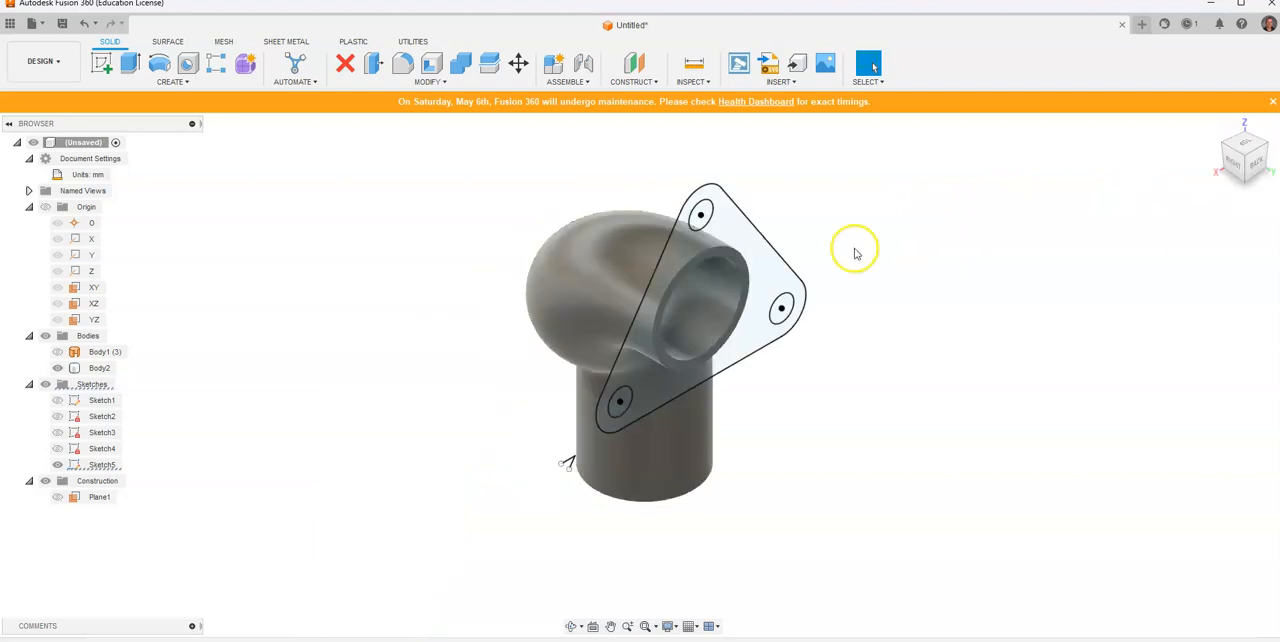
key("e")
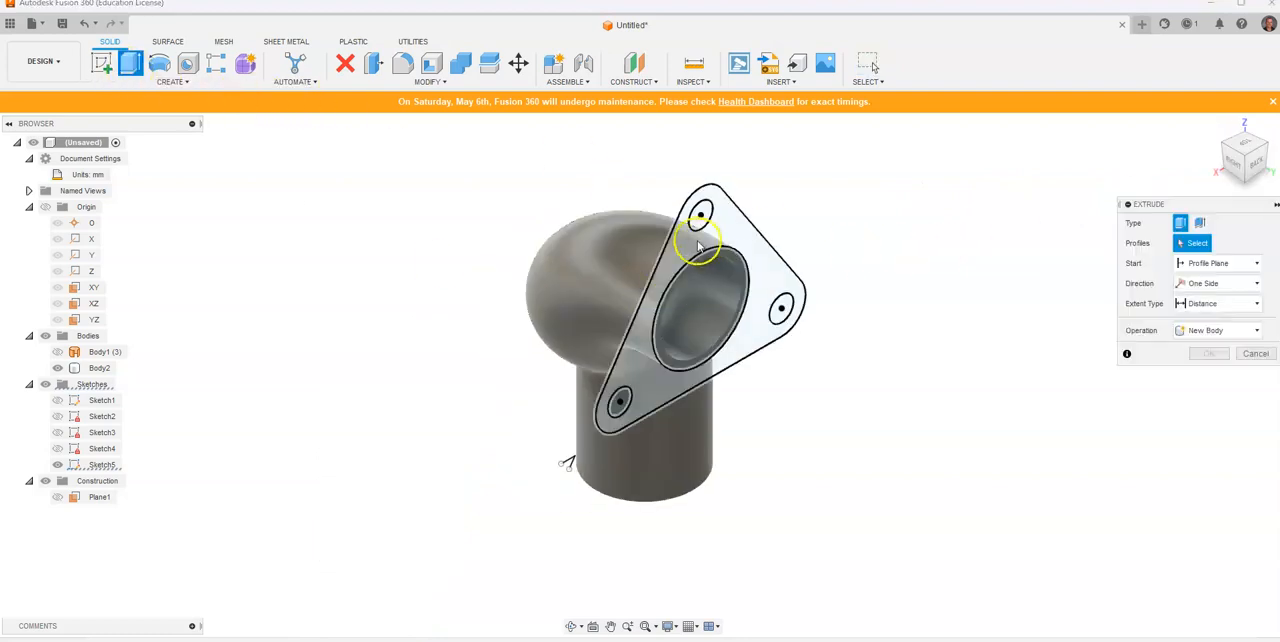
left_click(760, 253)
scroll(743, 260, "up", 5)
left_click(726, 267)
scroll(741, 275, "down", 2)
scroll(657, 234, "down", 1)
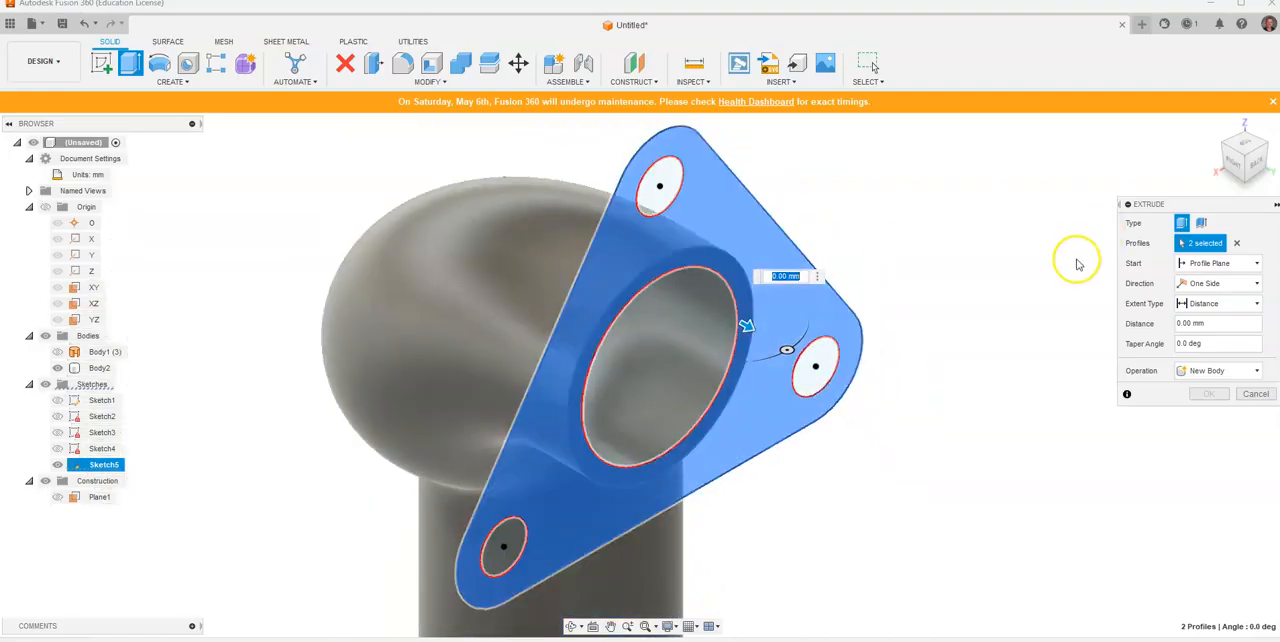
type("5")
key("Return")
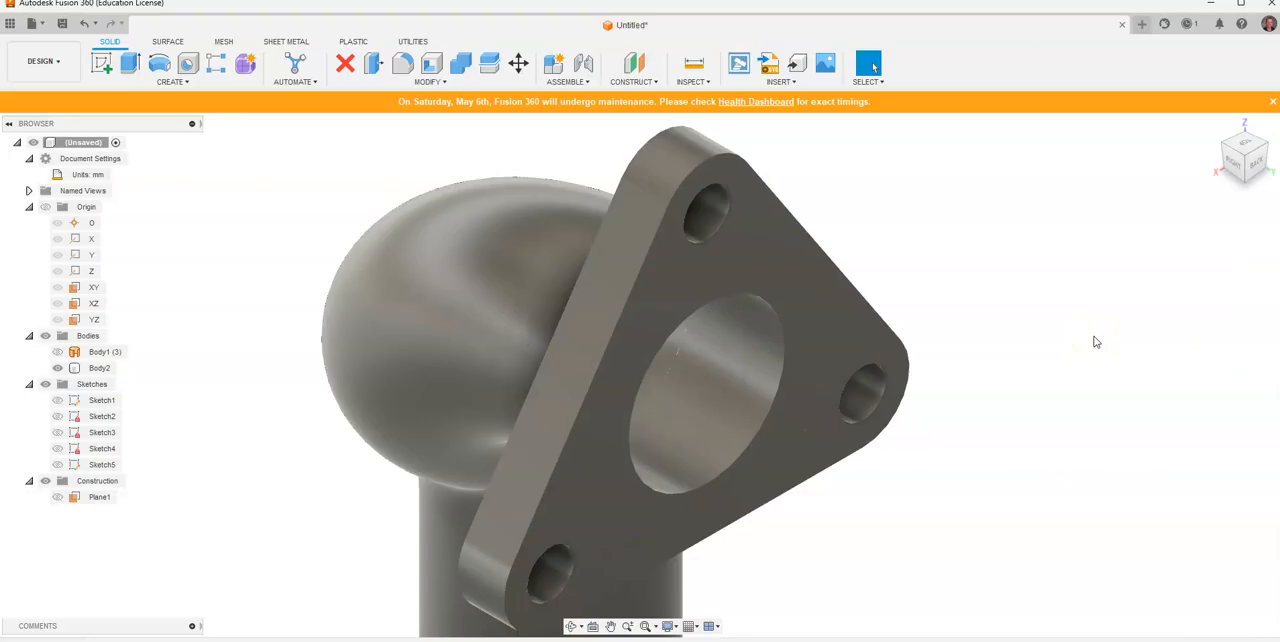
Step: Compare the extruded flange with the reference drawing, examining where the pipe meets the flange
scroll(1095, 342, "down", 4)
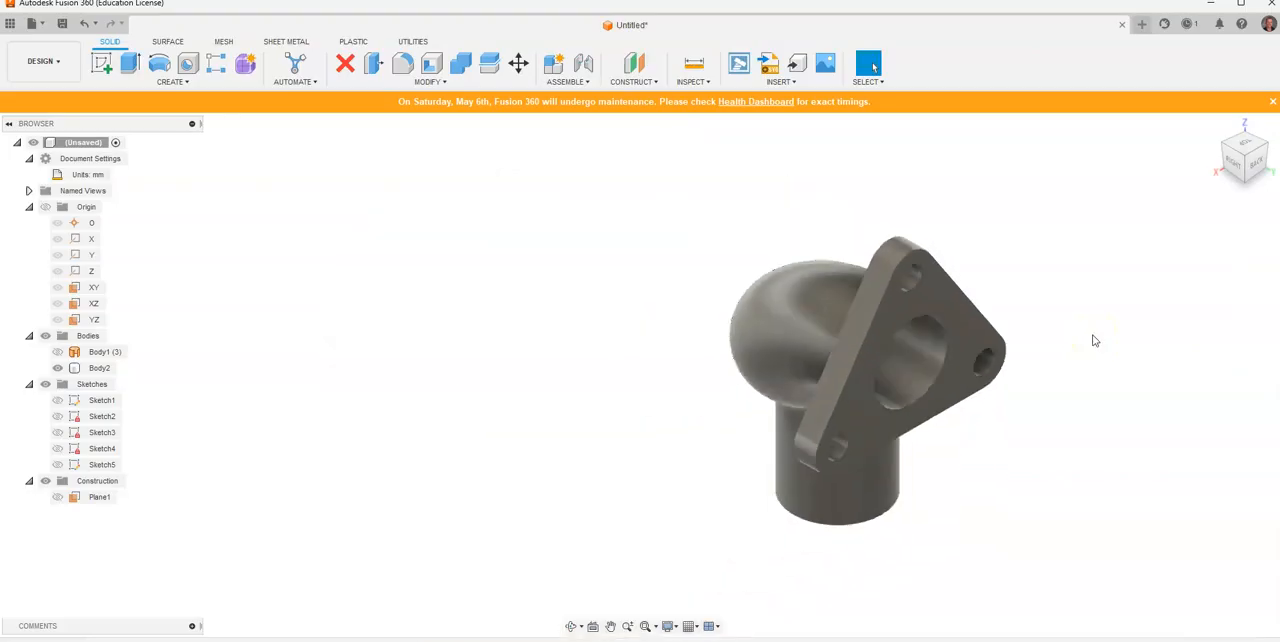
key("alt+Tab")
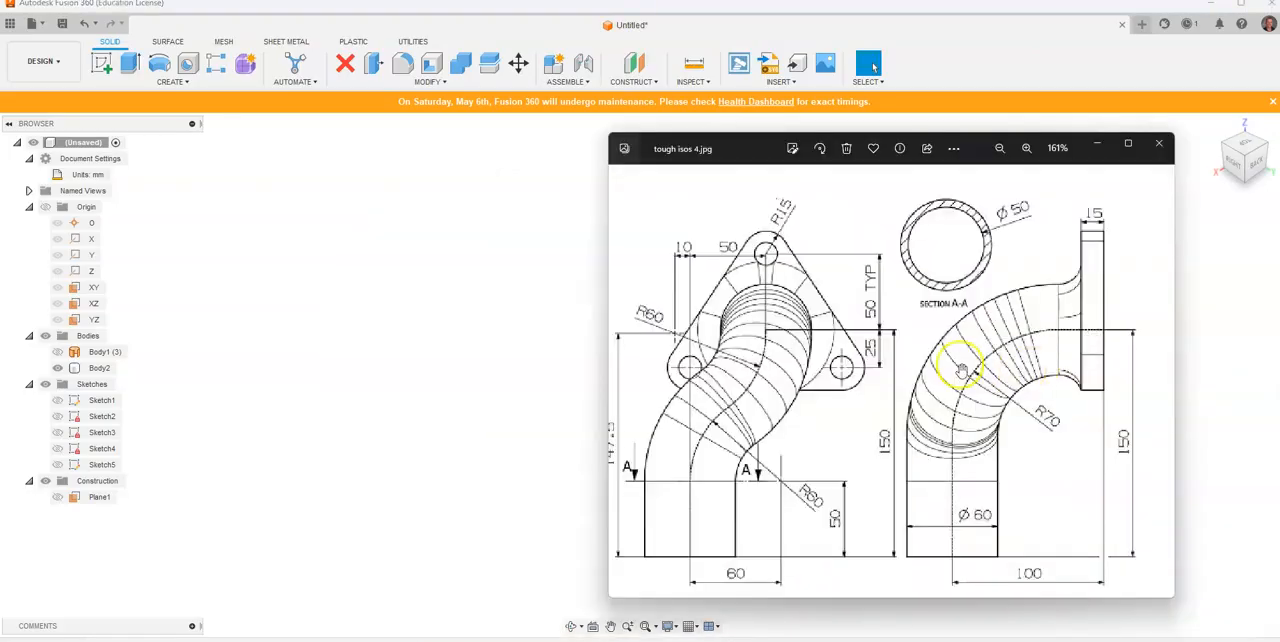
left_click(491, 267)
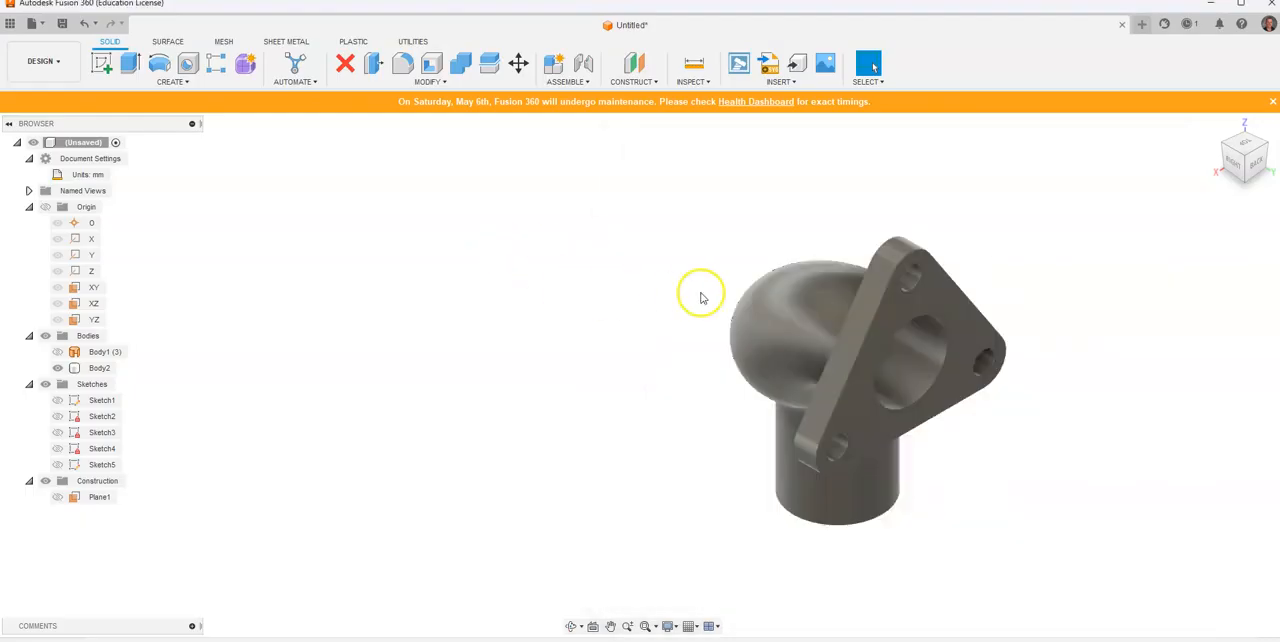
middle_click_drag(703, 297, 311, 303)
scroll(470, 303, "up", 2)
scroll(481, 310, "up", 2)
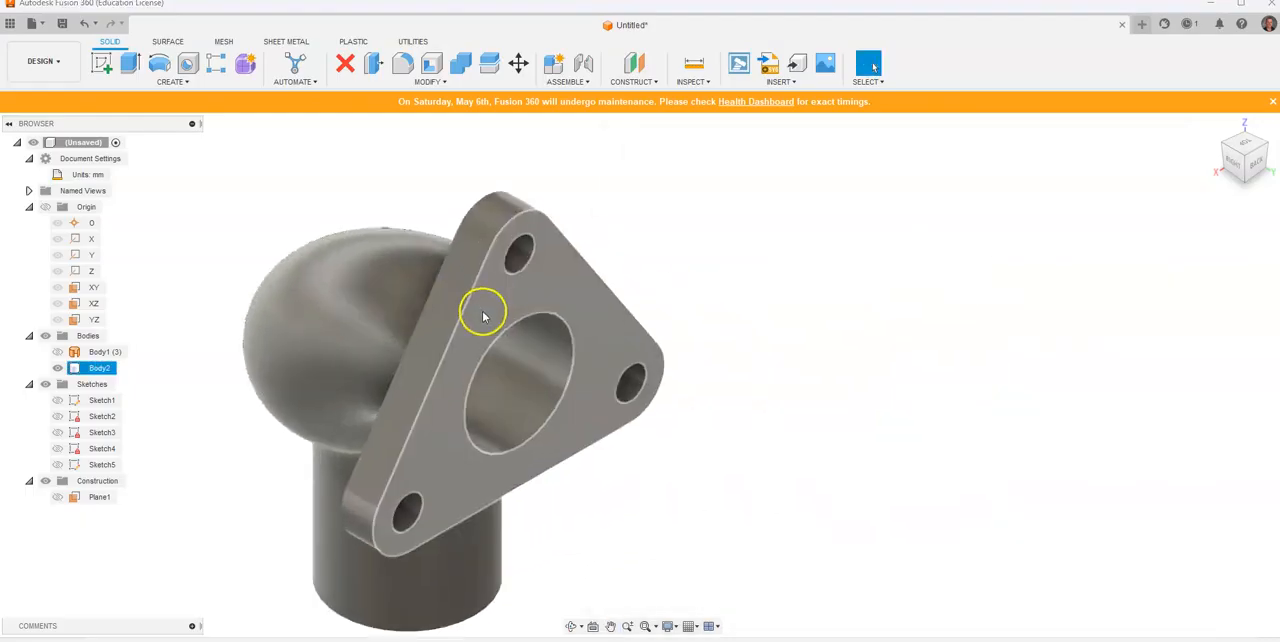
key("alt+Tab")
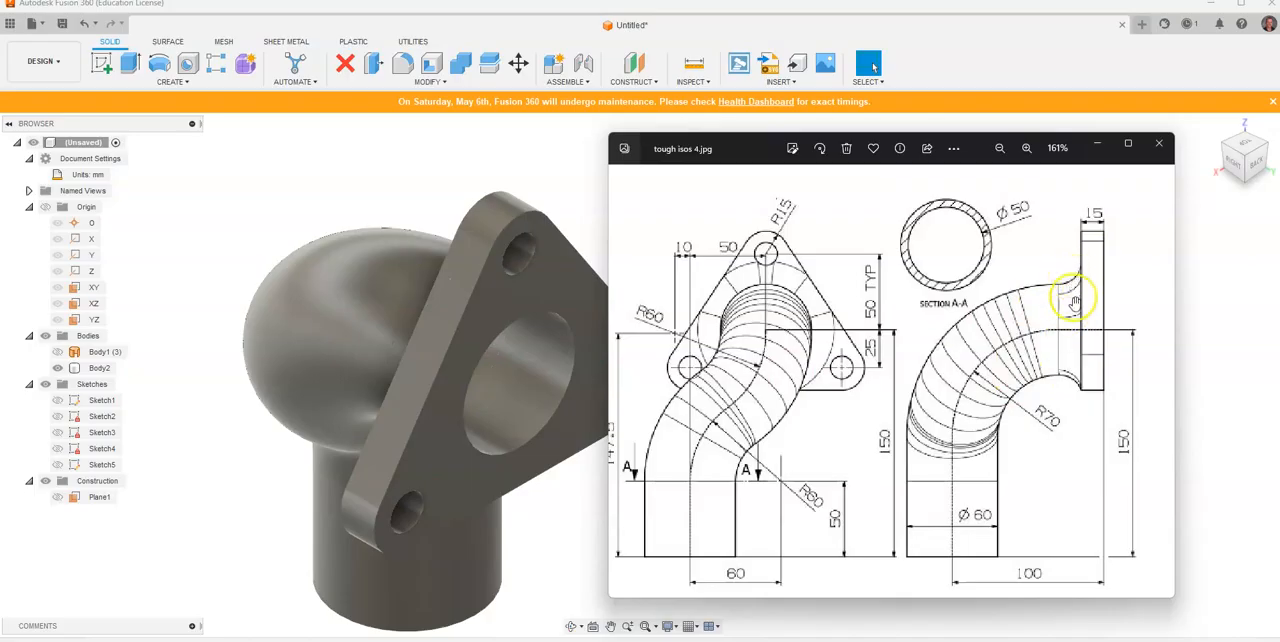
Step: Fillet the circular edge where the pipe meets the back of the flange with a 10 mm radius
left_click(1226, 148)
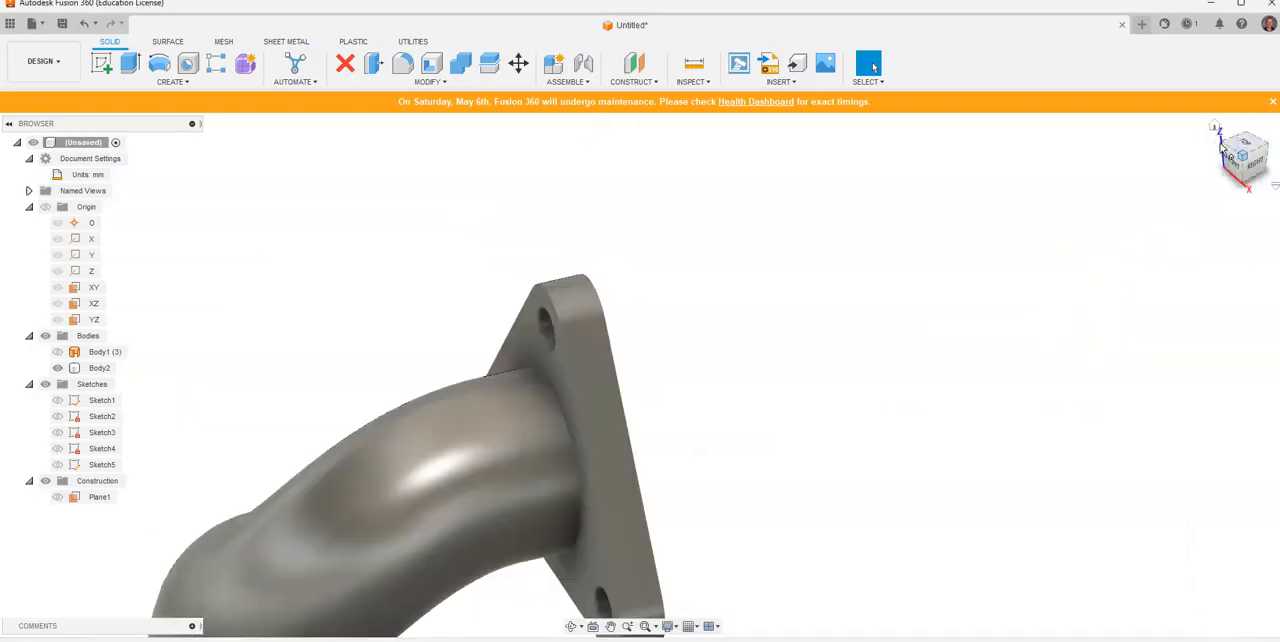
middle_click_drag(890, 385, 772, 261)
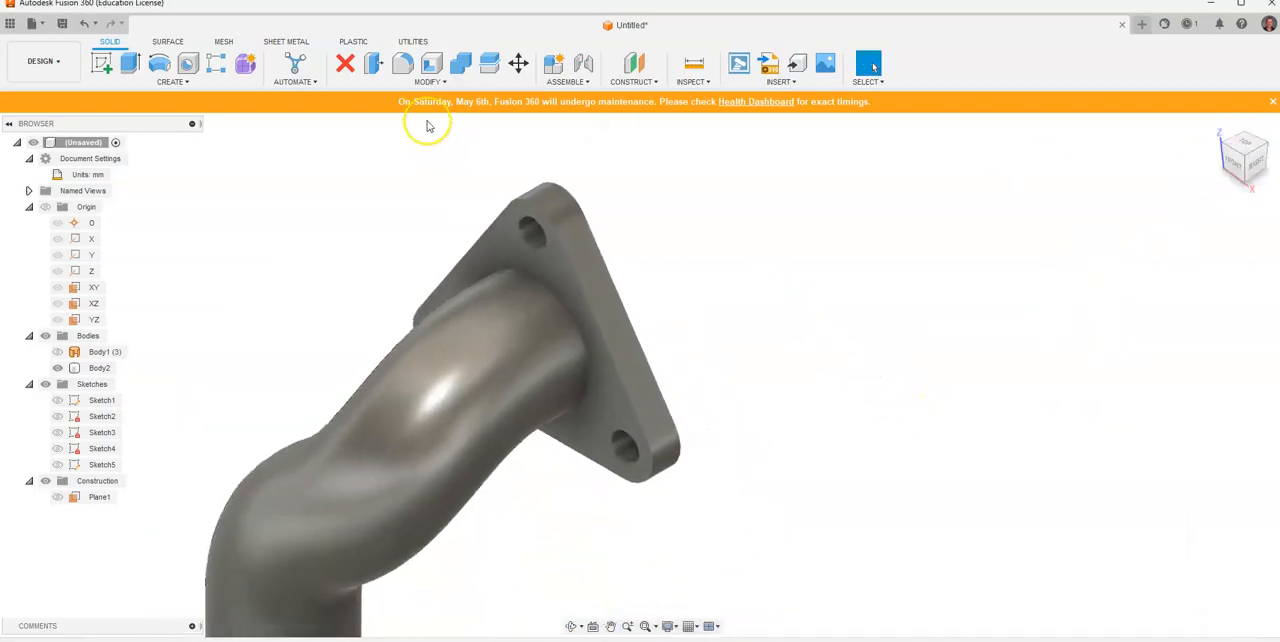
left_click(400, 63)
left_click(517, 272)
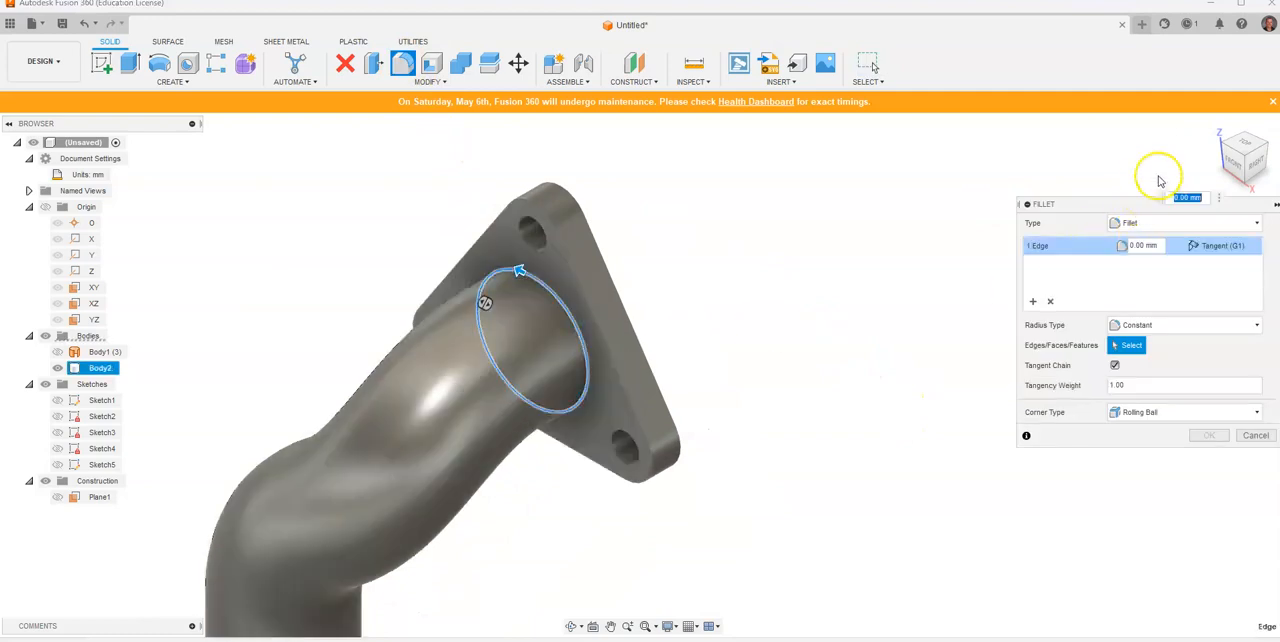
left_click(1257, 160)
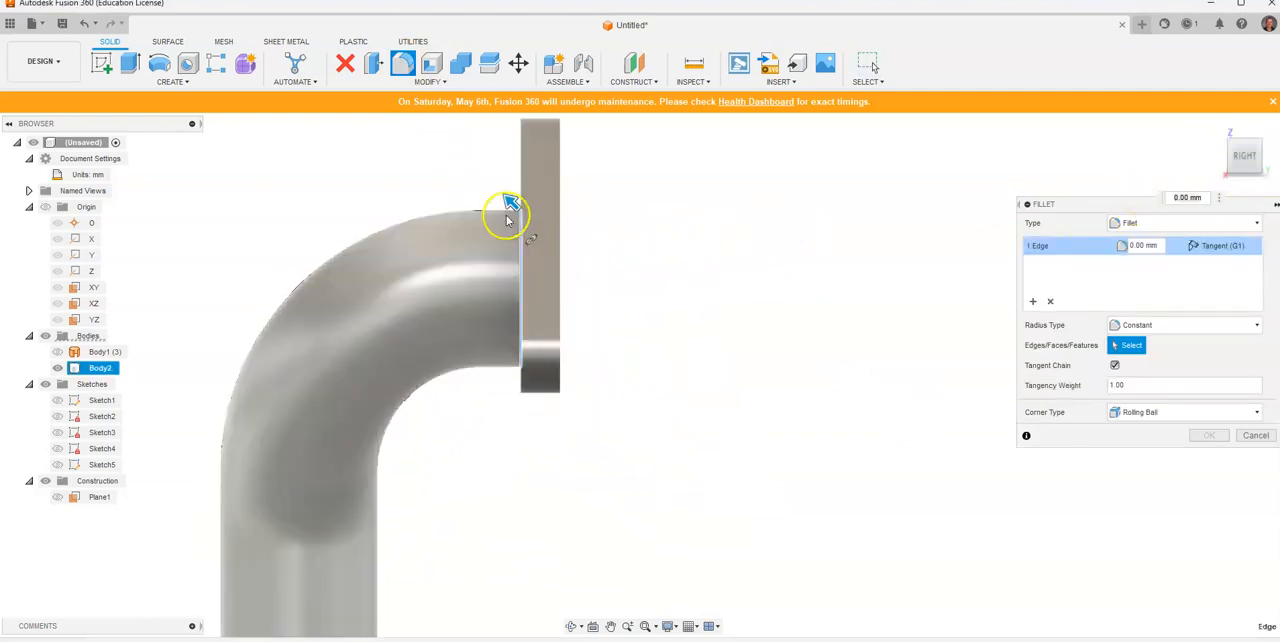
left_click_drag(508, 197, 503, 190)
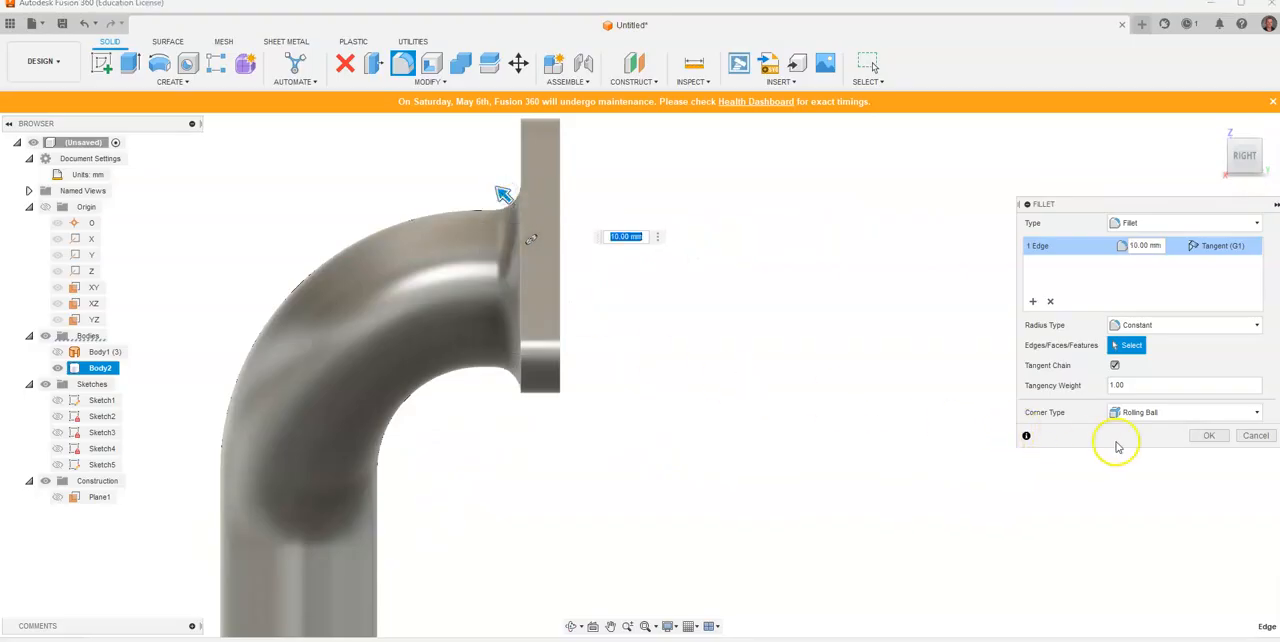
left_click(1208, 435)
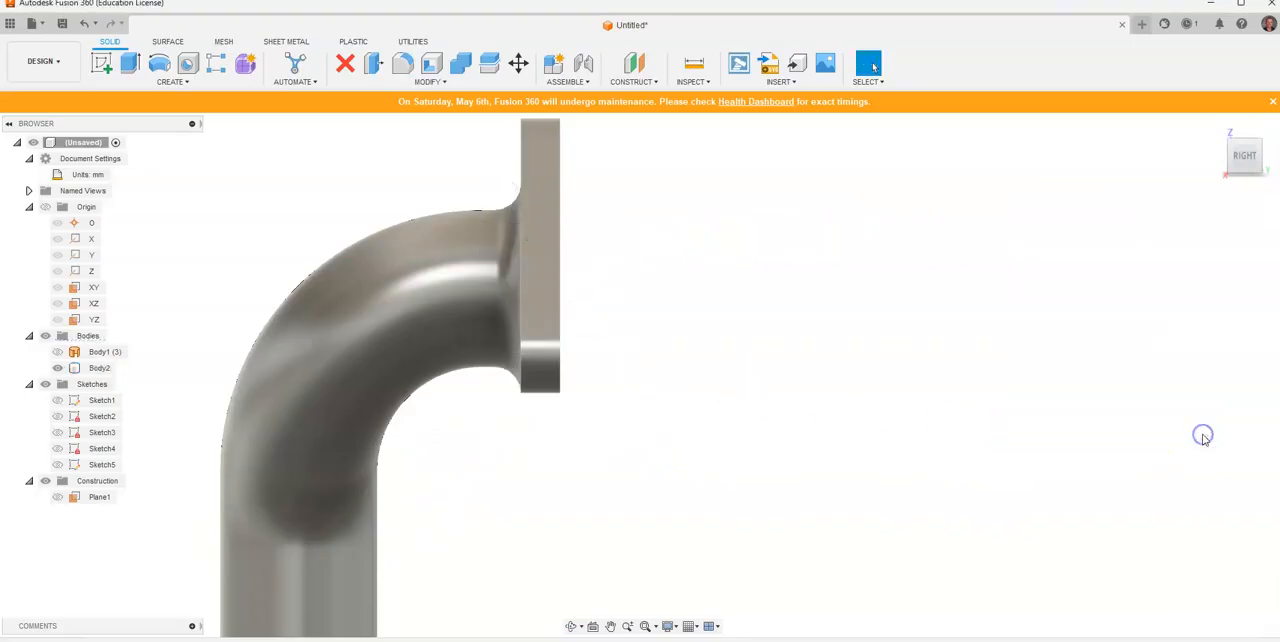
Step: Inspect the filleted joint, the curved pipe and the flange face from several viing angles
left_click(1232, 161)
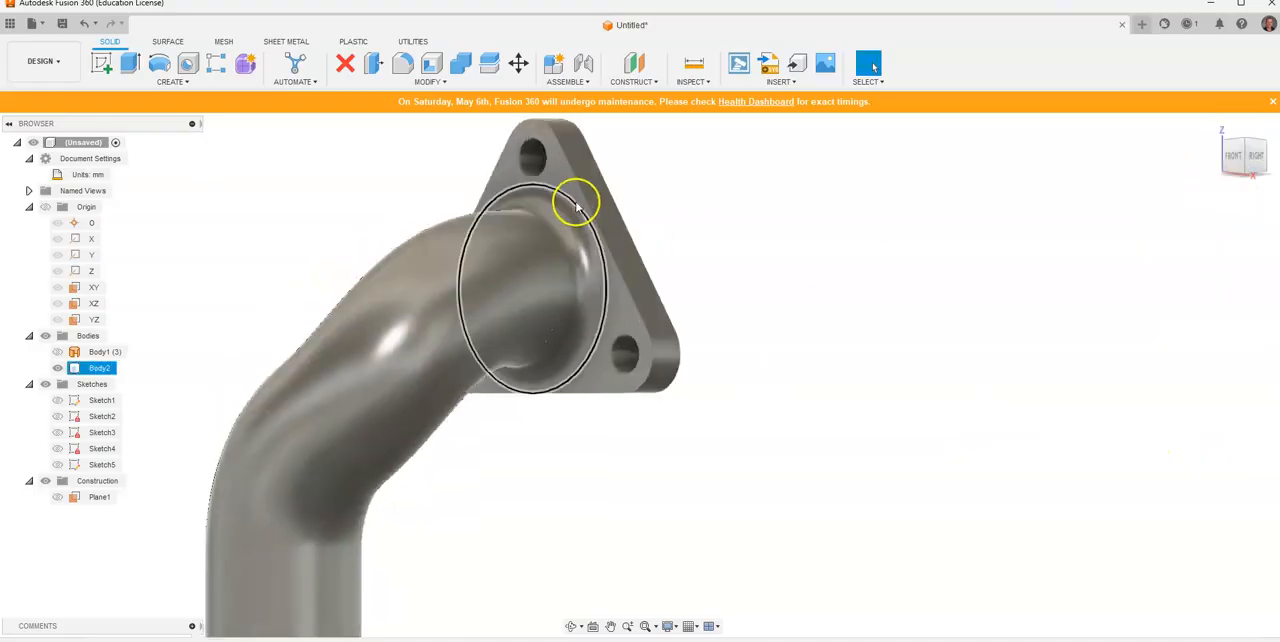
scroll(527, 447, "down", 2)
middle_click_drag(631, 486, 746, 440)
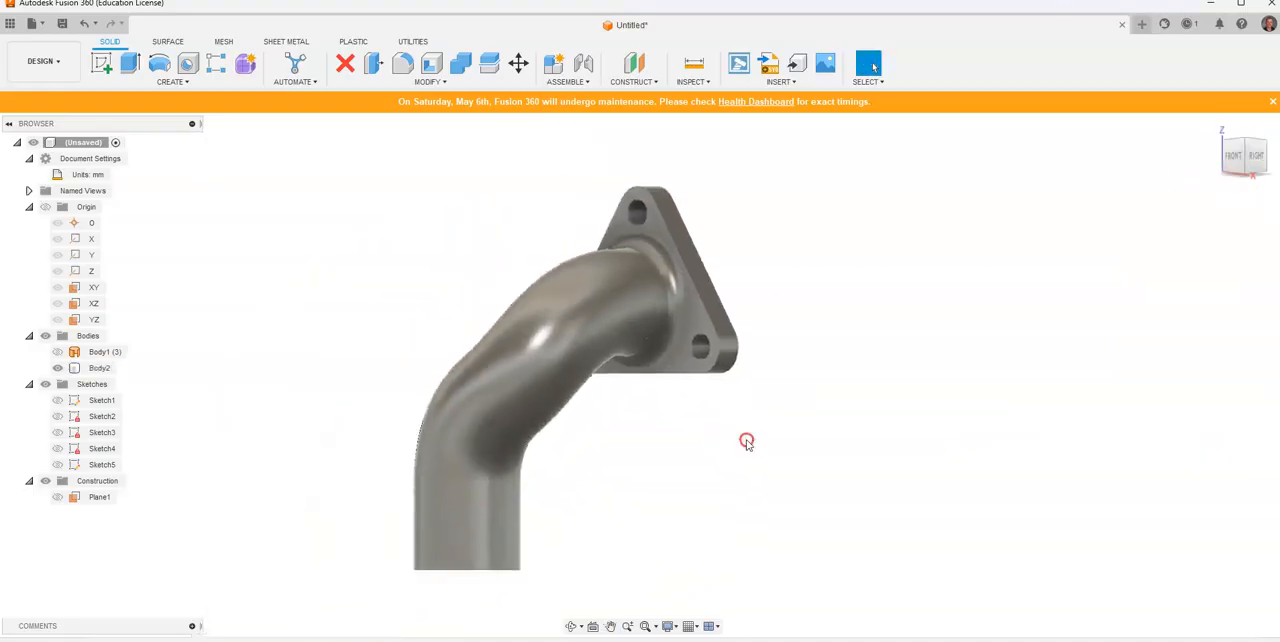
left_click(1215, 130)
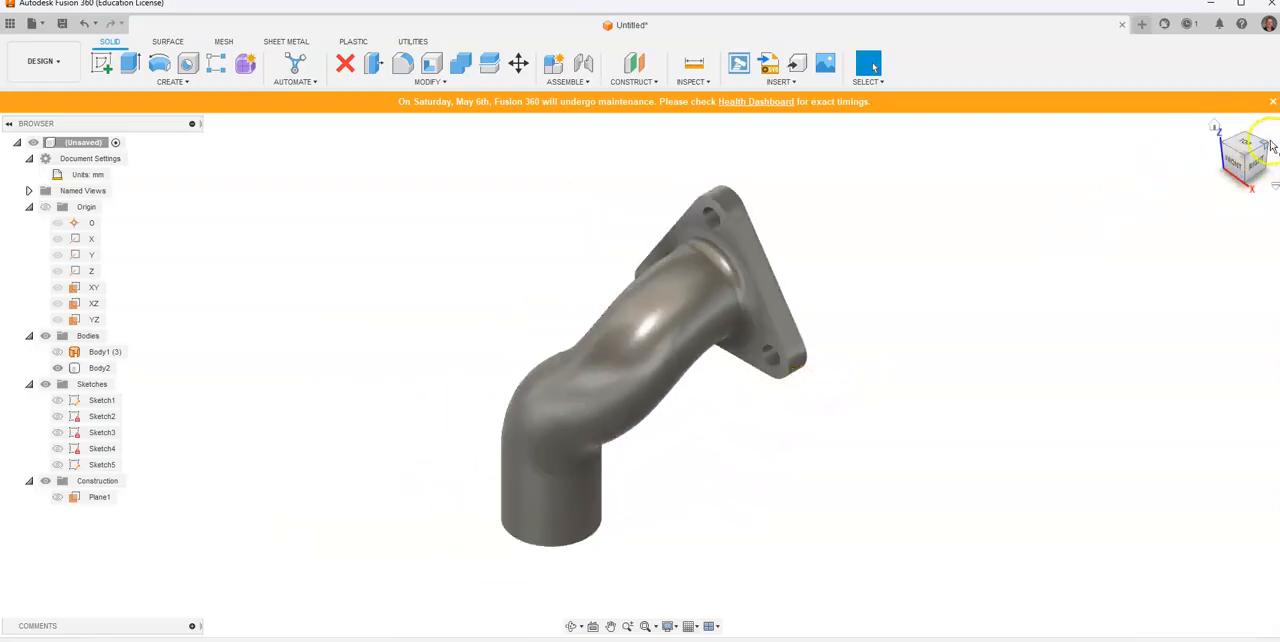
left_click(1271, 147)
mouse_move(726, 349)
middle_mouse_down()
mouse_move(508, 307)
mouse_move(440, 360)
middle_mouse_up()
scroll(504, 343, "up", 3)
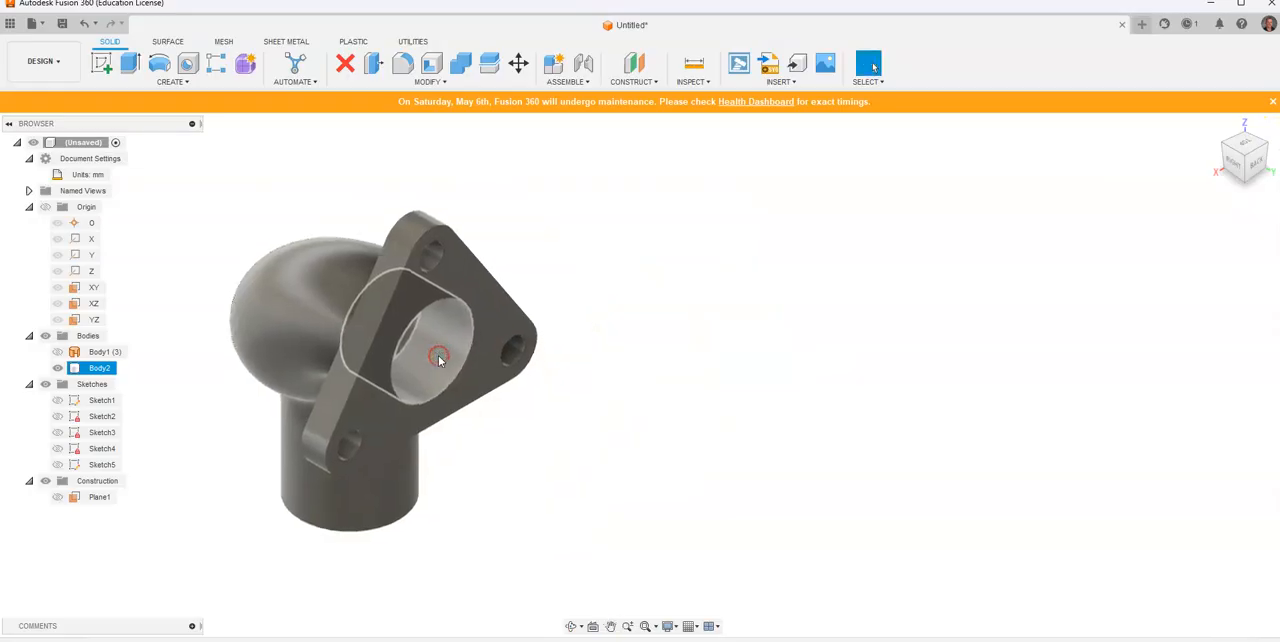
Step: Compare the finished flanged pipe with the reference drawing, examining it from the right, front, home and flange-side isometric views
key("alt+Tab")
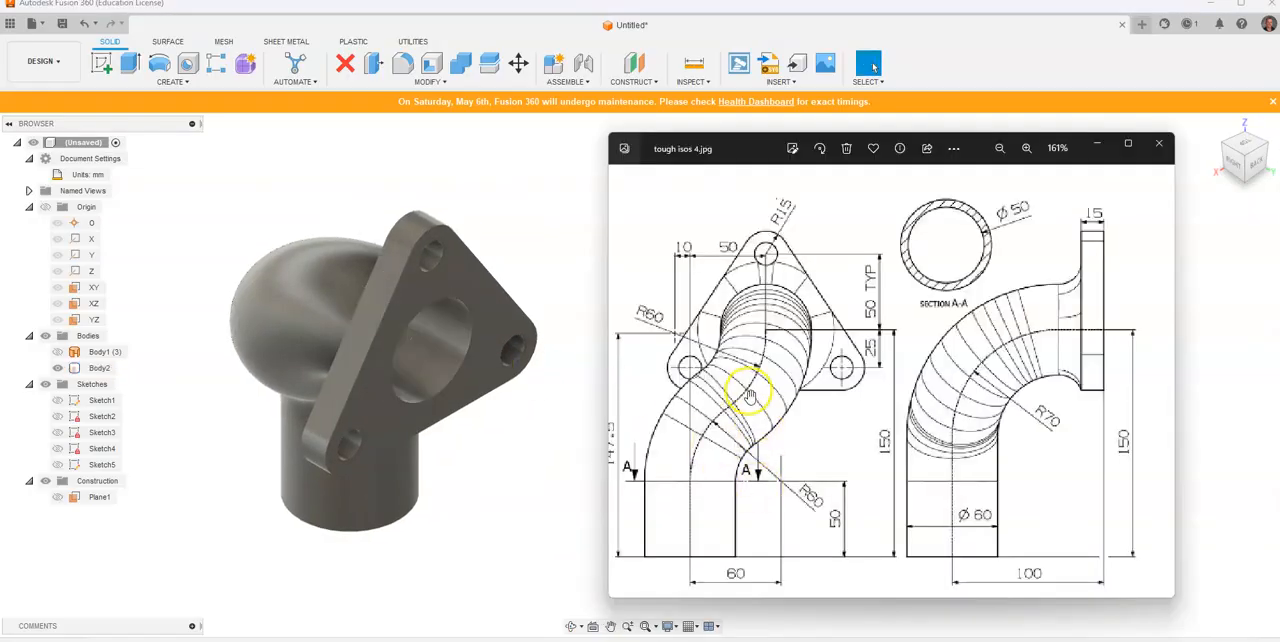
left_click(174, 43)
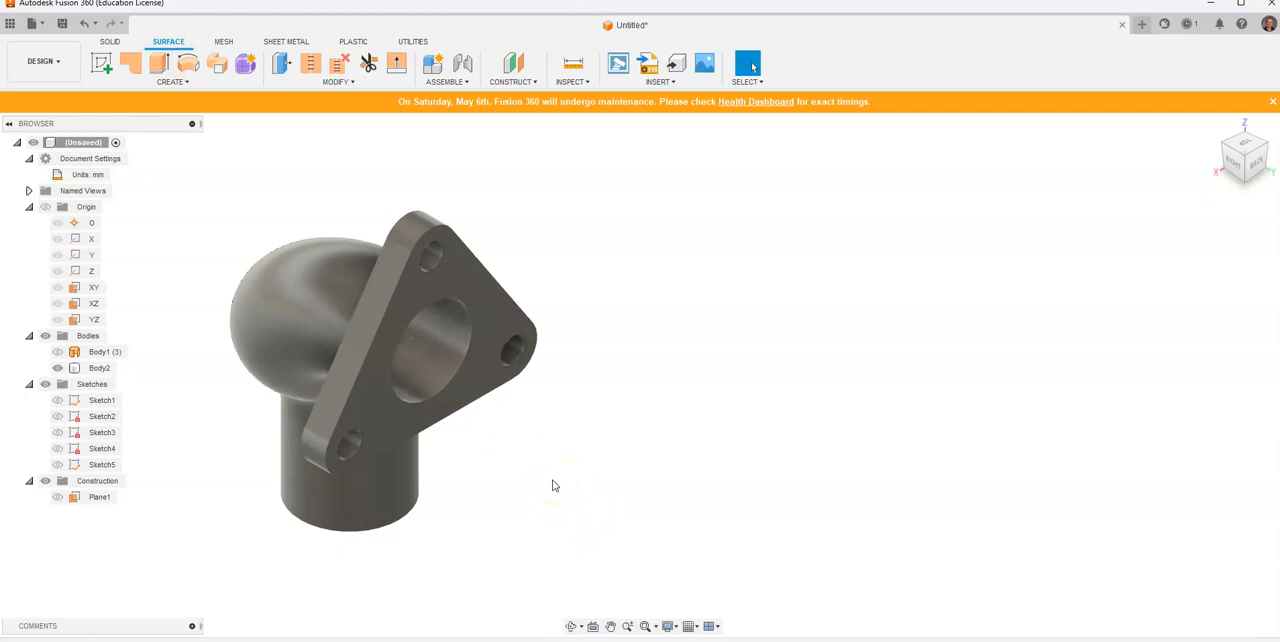
middle_click_drag(741, 419, 1194, 374)
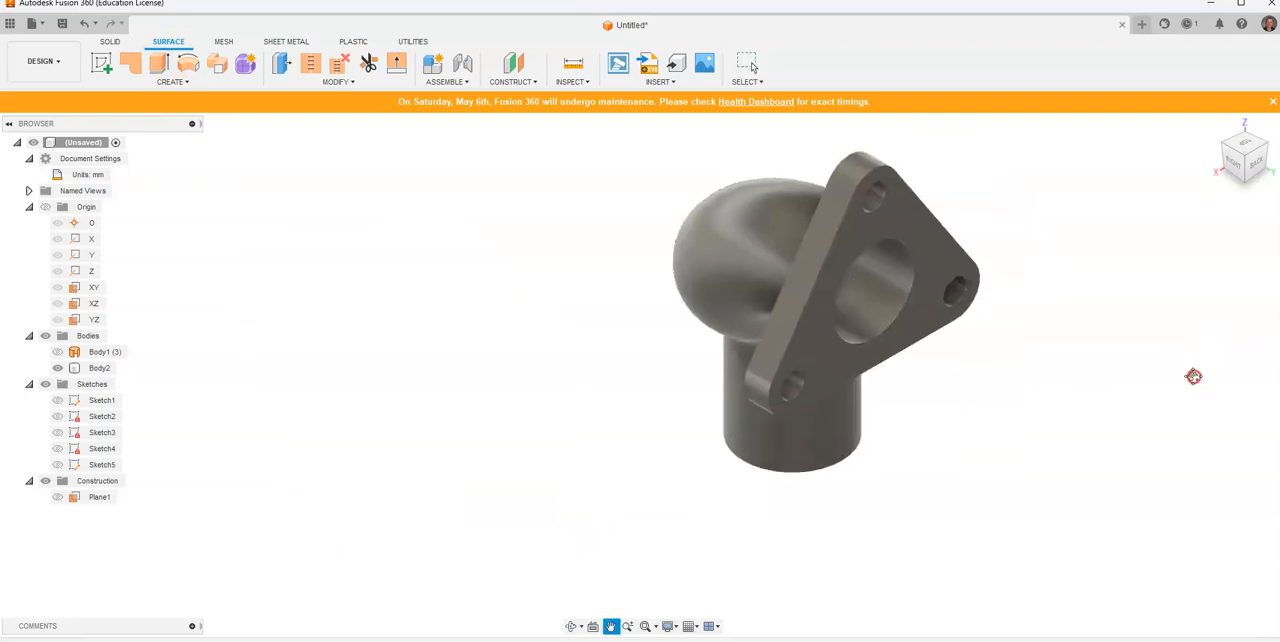
left_click(1233, 162)
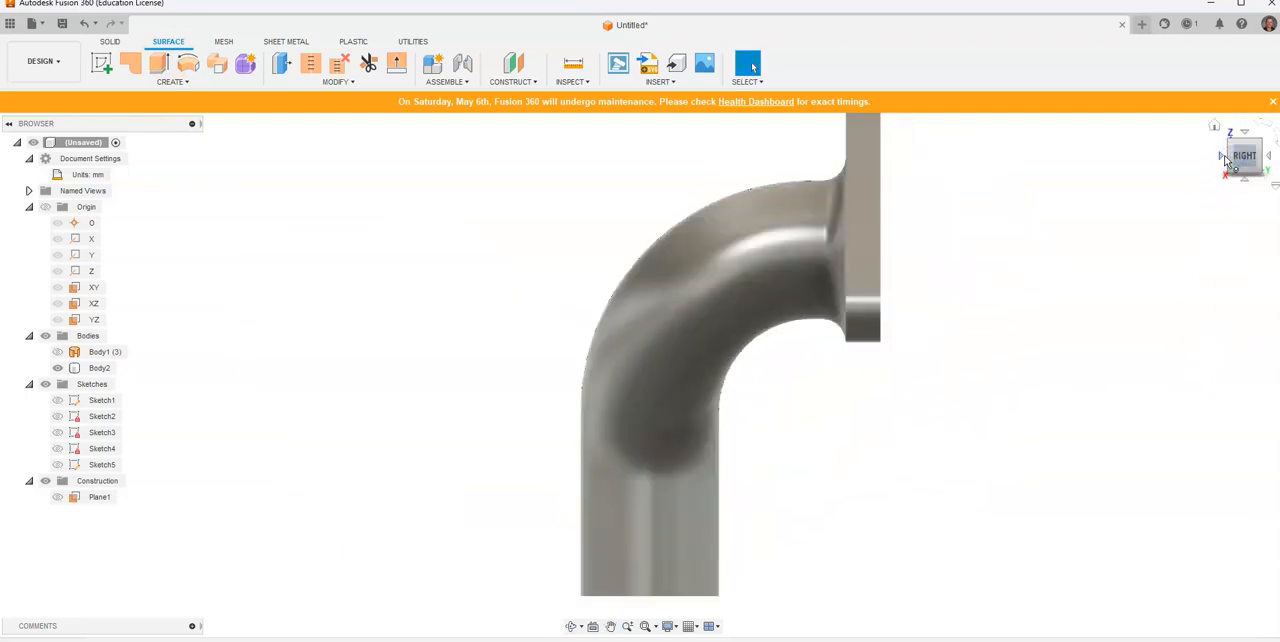
left_click(1221, 157)
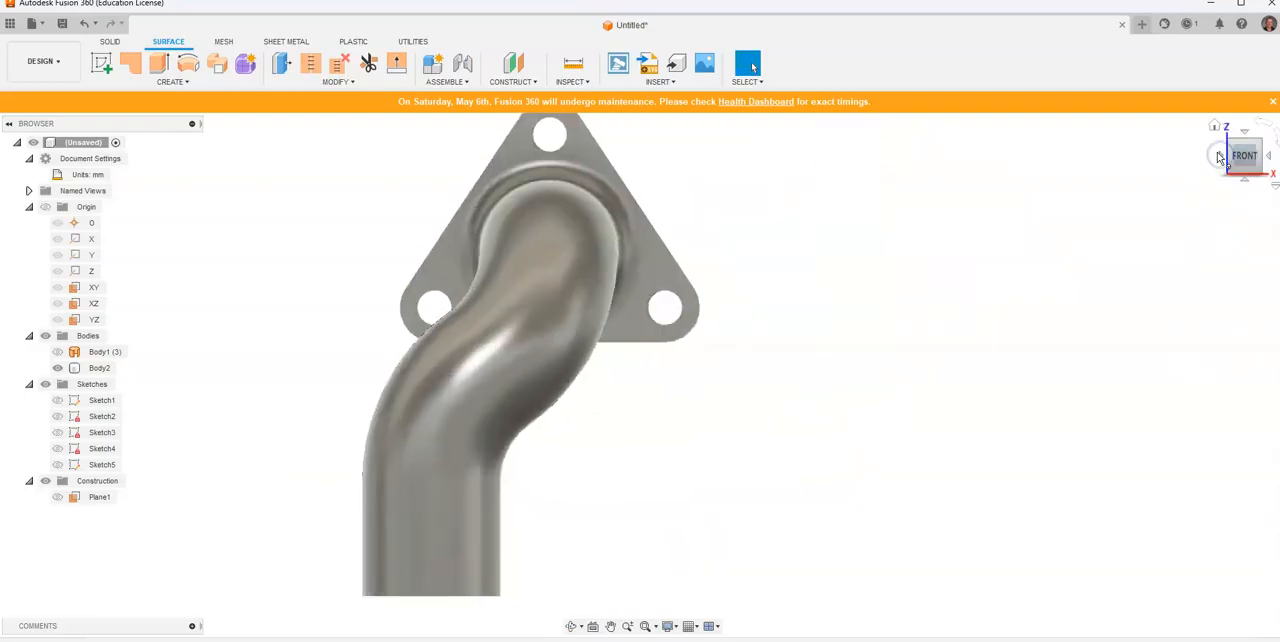
left_click(1215, 126)
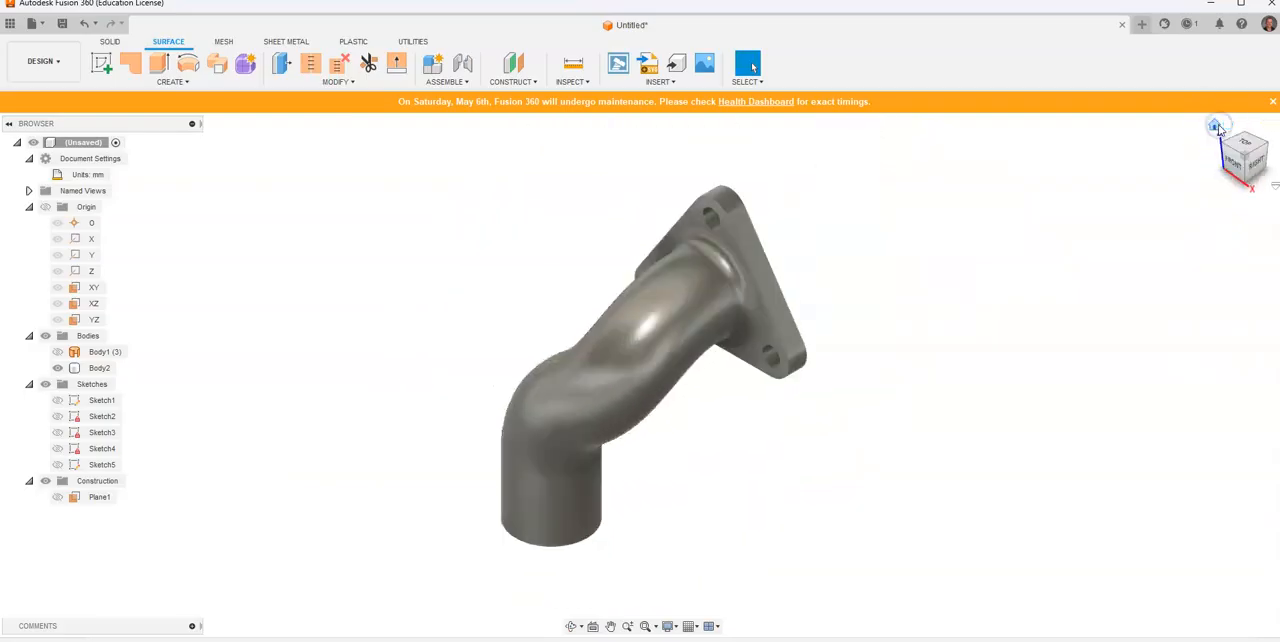
left_click(1268, 148)
middle_click_drag(863, 315, 621, 313)
scroll(577, 326, "up", 3)
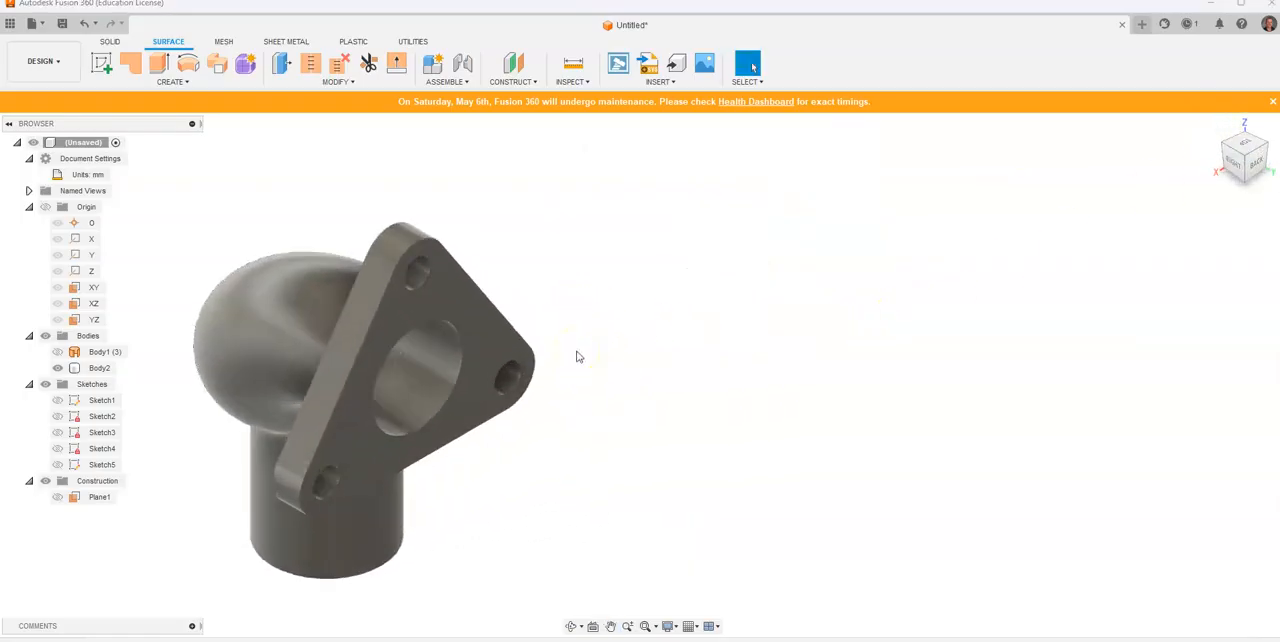
key("alt+Tab")
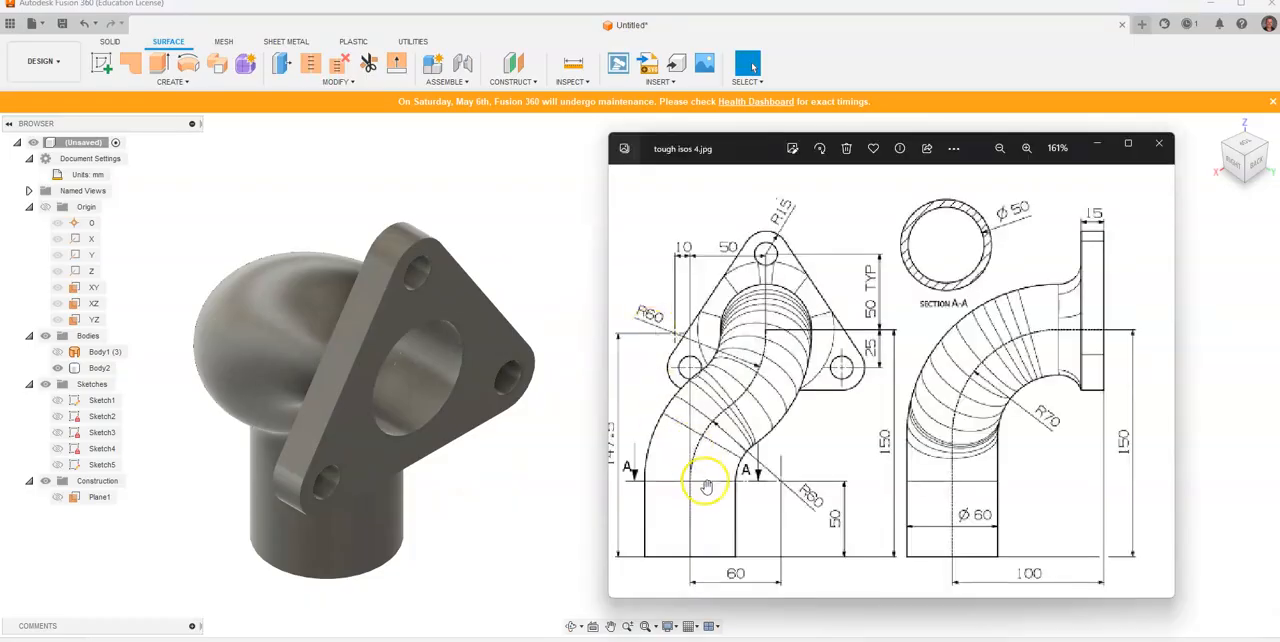